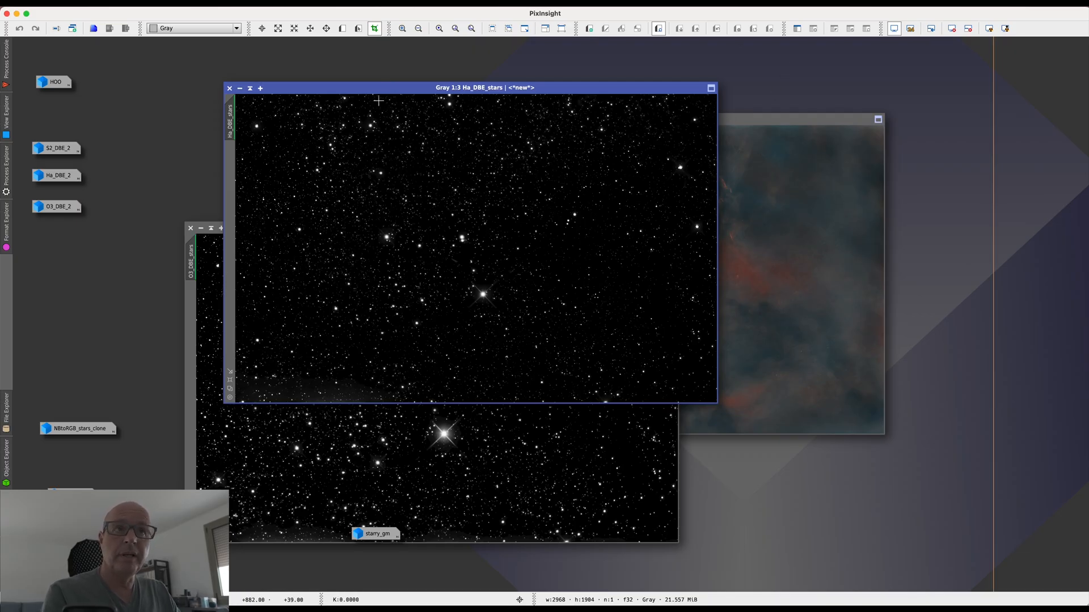
Step: Minimize the Ha_DBE_stars, O3_DBE_stars and ImageBlend images, placing the ImageBlend icon just above NBtoRGB_stars_clone
left_click(240, 87)
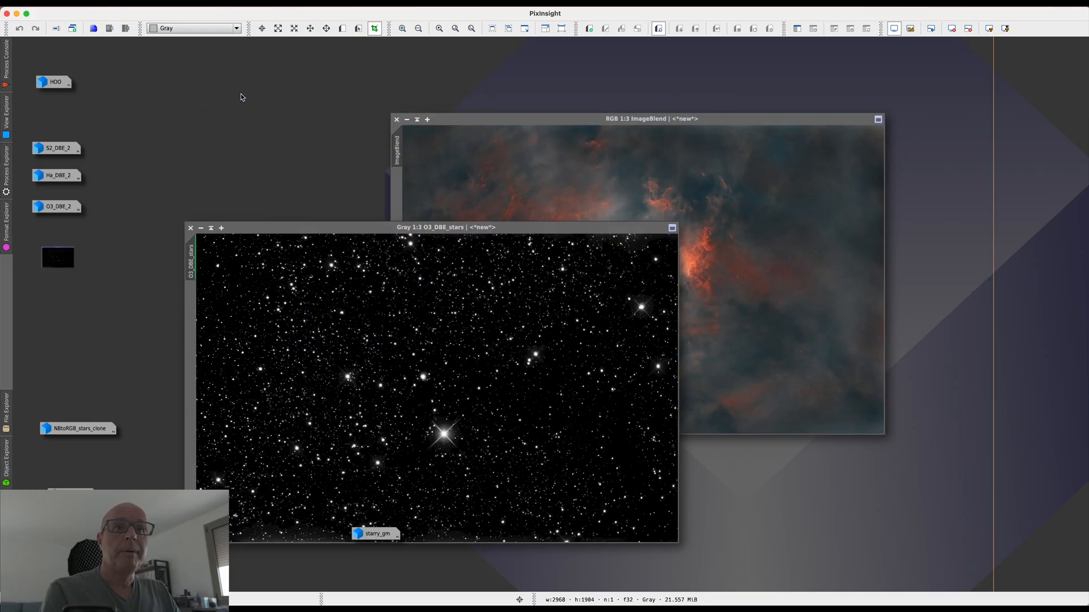
left_click(201, 229)
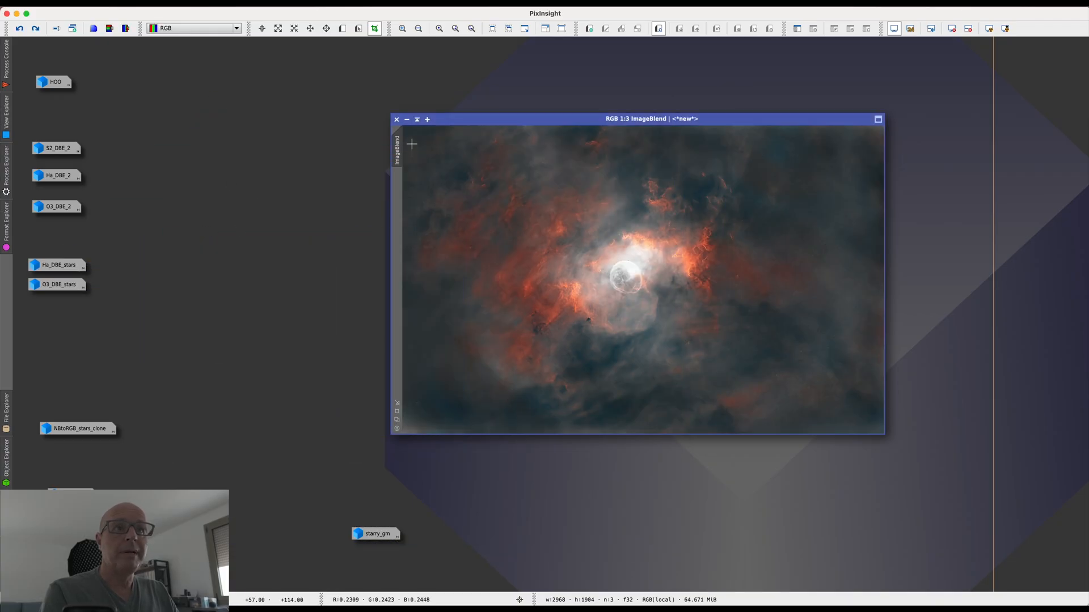
left_click(407, 120)
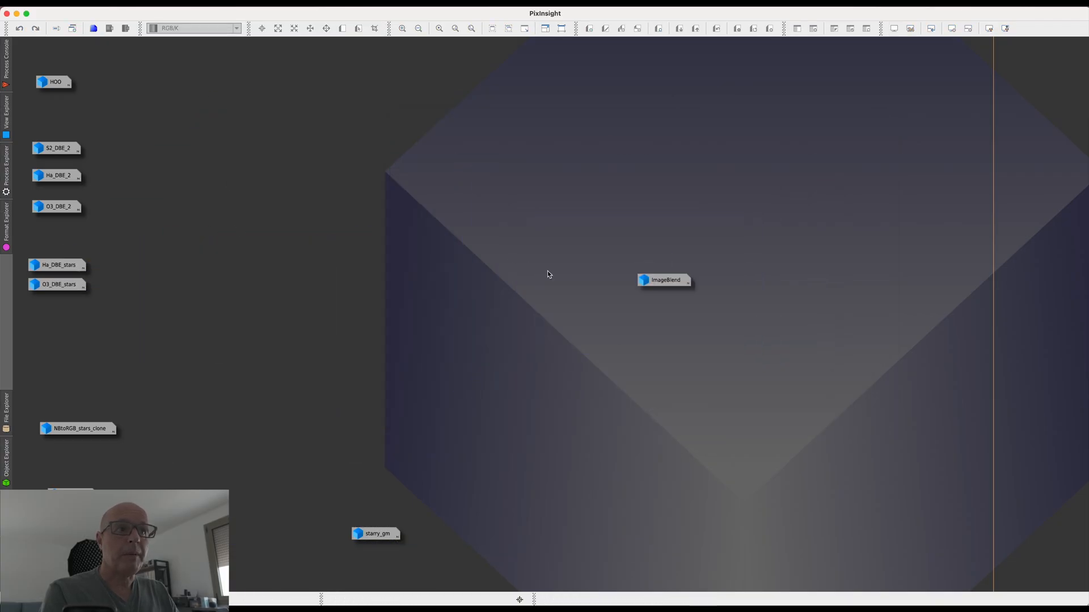
left_click_drag(662, 282, 77, 406)
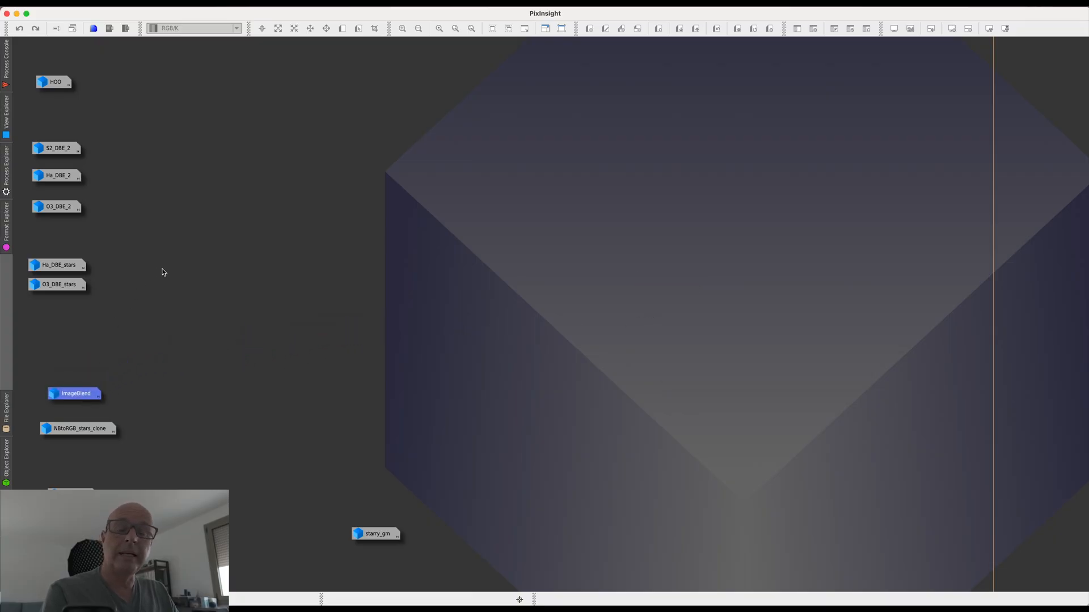
Step: Restore the S2_DBE_2, Ha_DBE_2 and O3_DBE_2 images and offset the O3_DBE_2 window from the other two
double_click(69, 148)
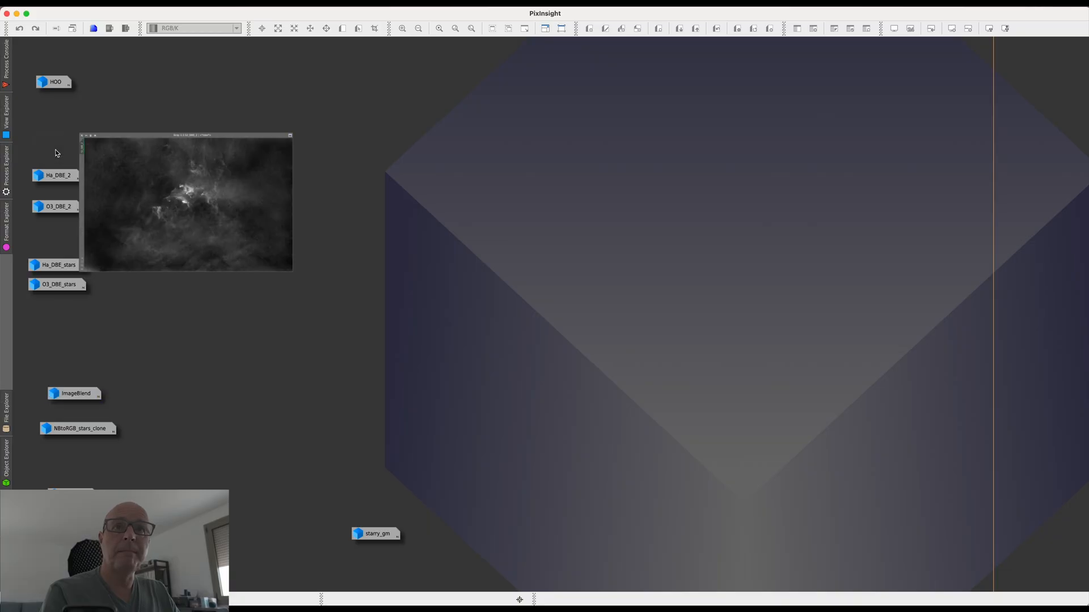
double_click(62, 177)
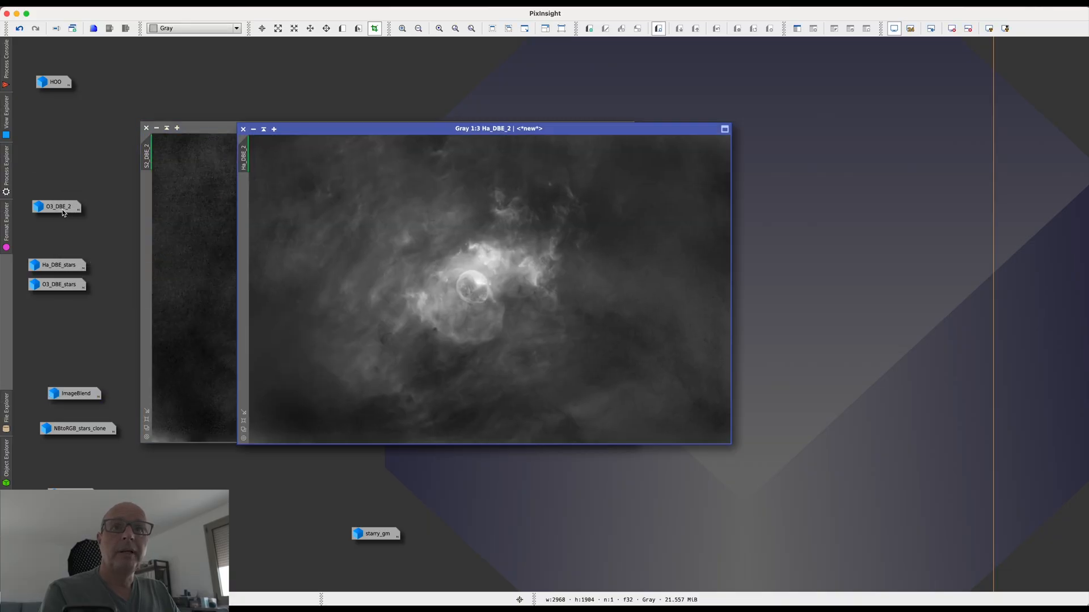
double_click(57, 206)
left_click_drag(314, 257, 597, 214)
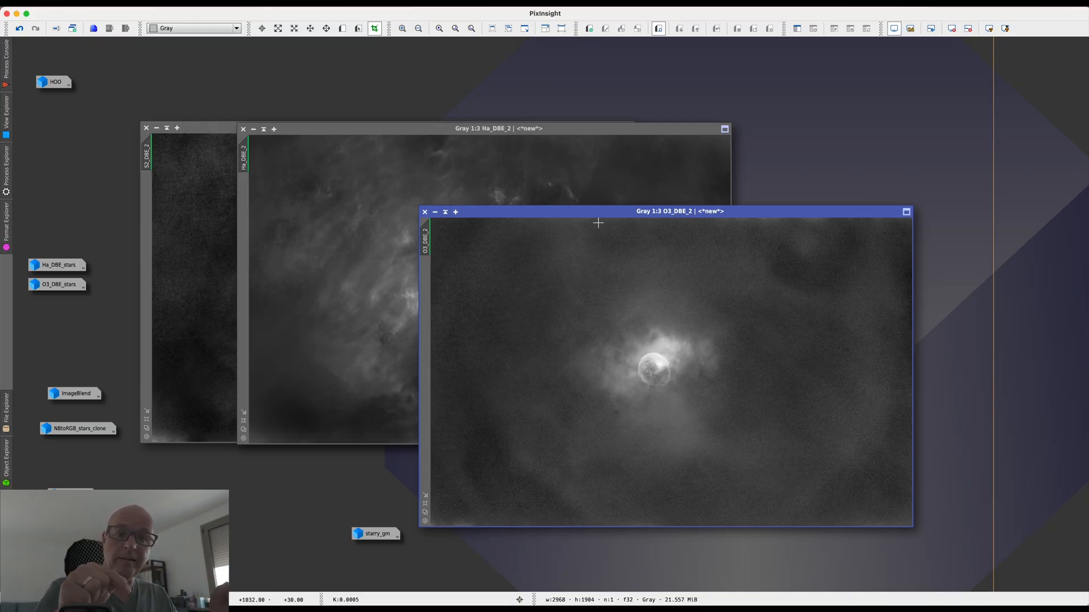
left_click_drag(573, 213, 598, 104)
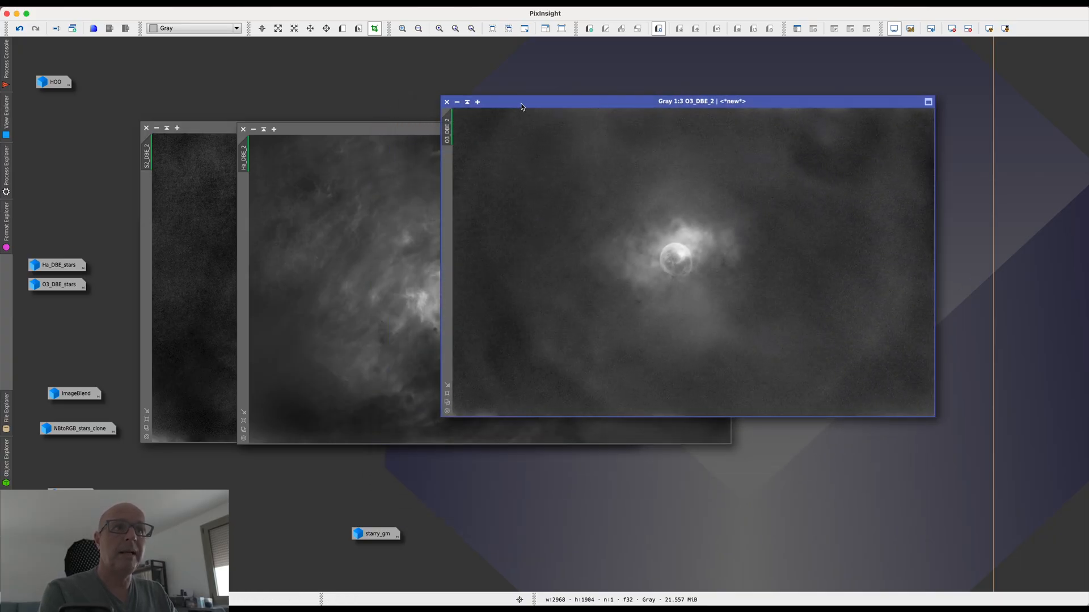
left_click_drag(522, 106, 529, 109)
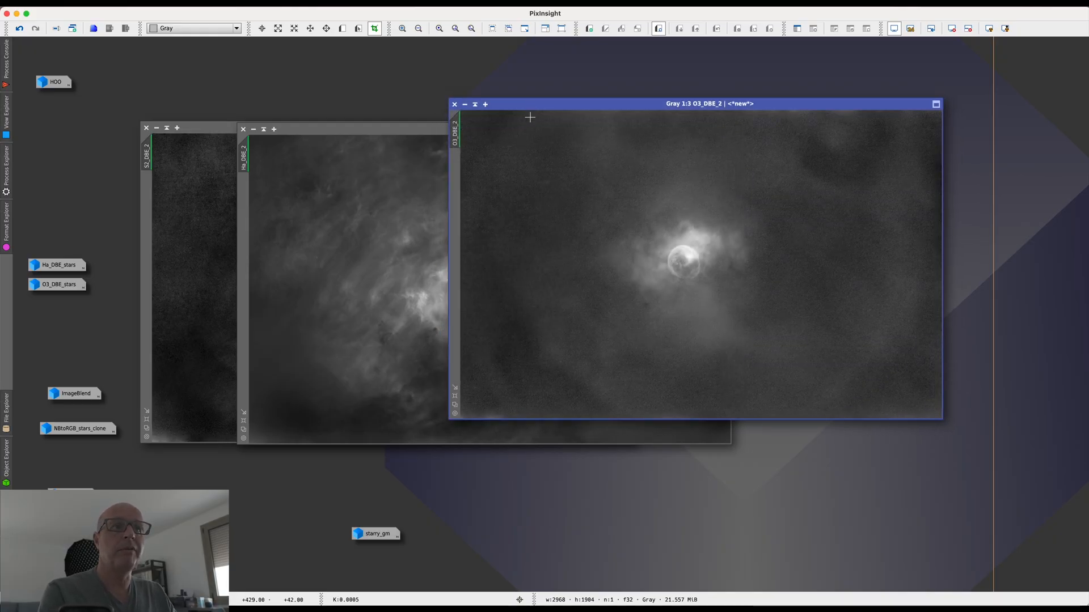
left_click_drag(541, 105, 528, 218)
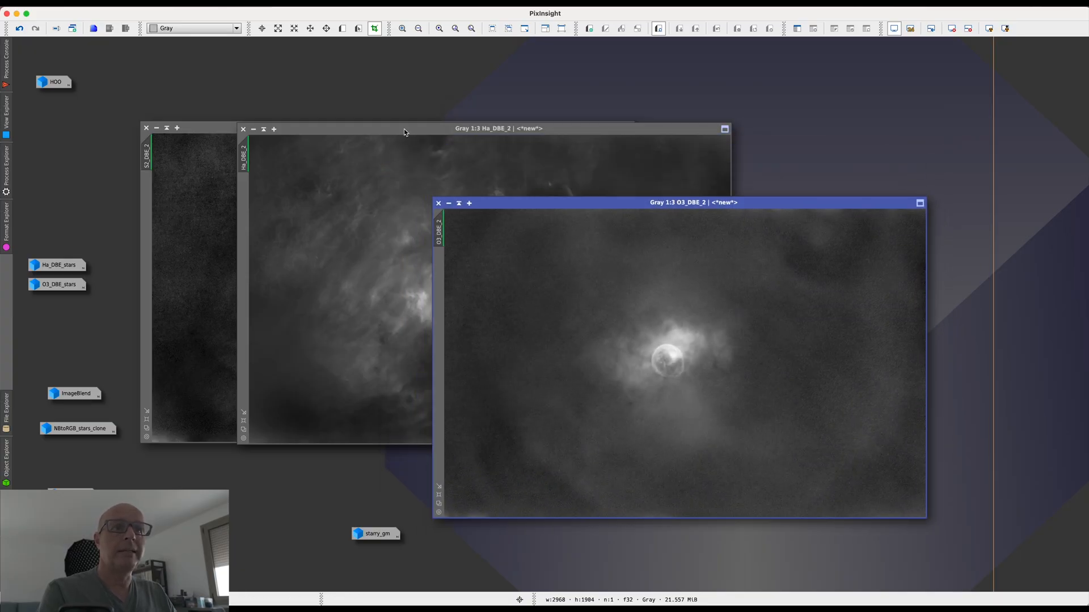
Step: Compare the nebula structure in Ha_DBE_2 and O3_DBE_2 by bringing each image to the front alternately
left_click_drag(404, 128, 390, 144)
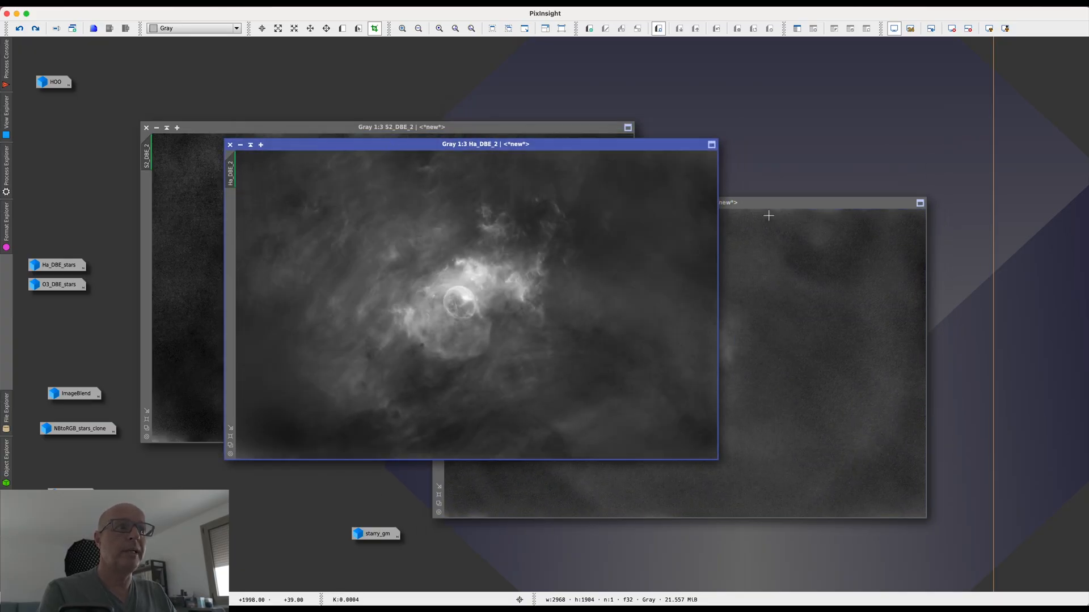
left_click(783, 203)
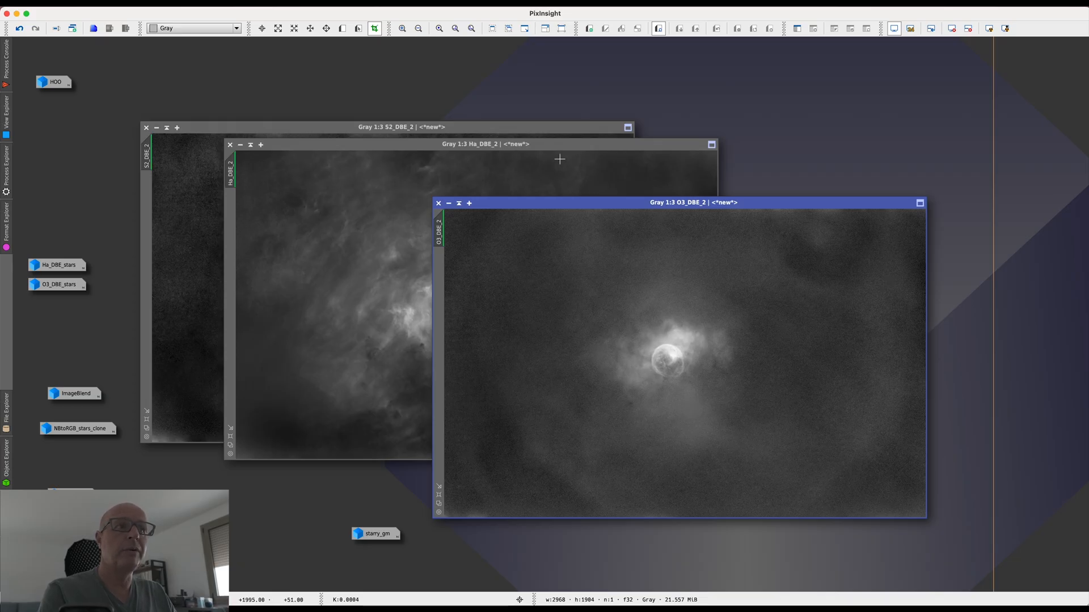
left_click_drag(561, 145, 558, 159)
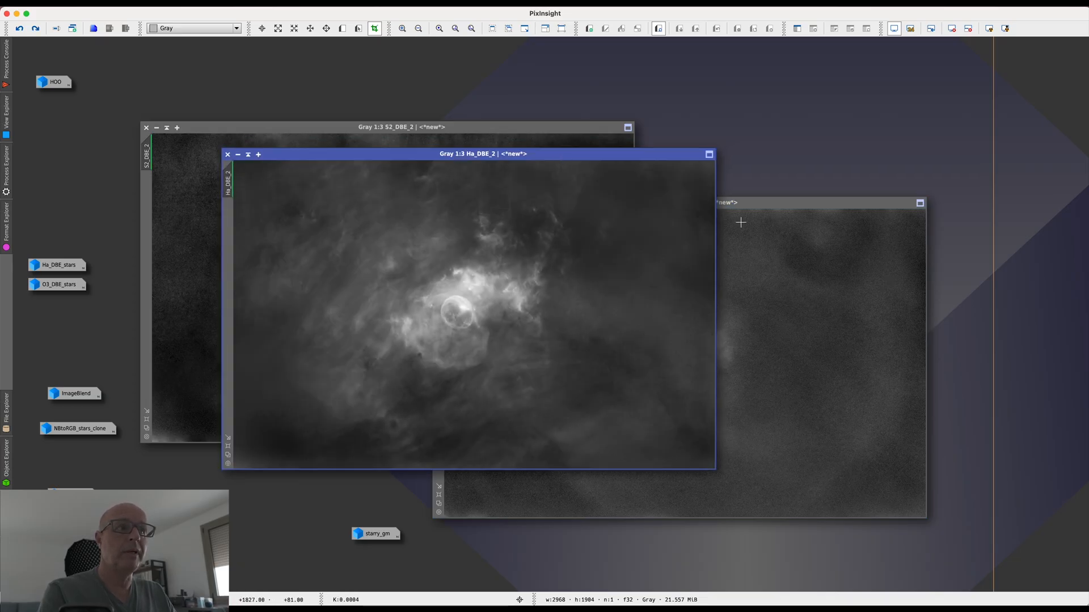
left_click(781, 205)
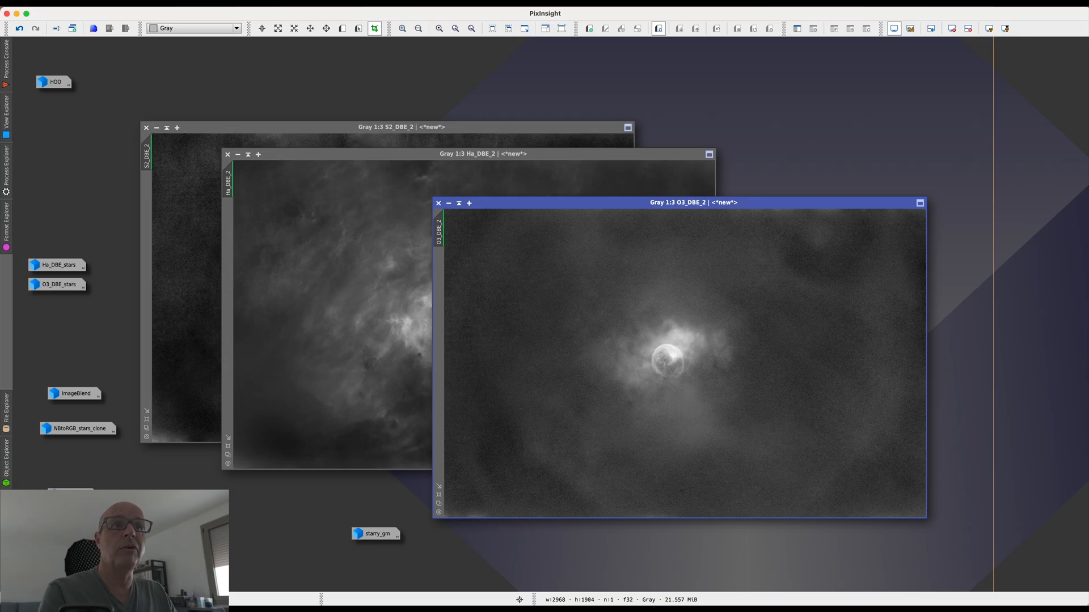
Step: Minimize S2_DBE_2 and place its icon closer to HOO, and spread the Ha_DBE_2 and O3_DBE_2 windows apart
left_click(459, 130)
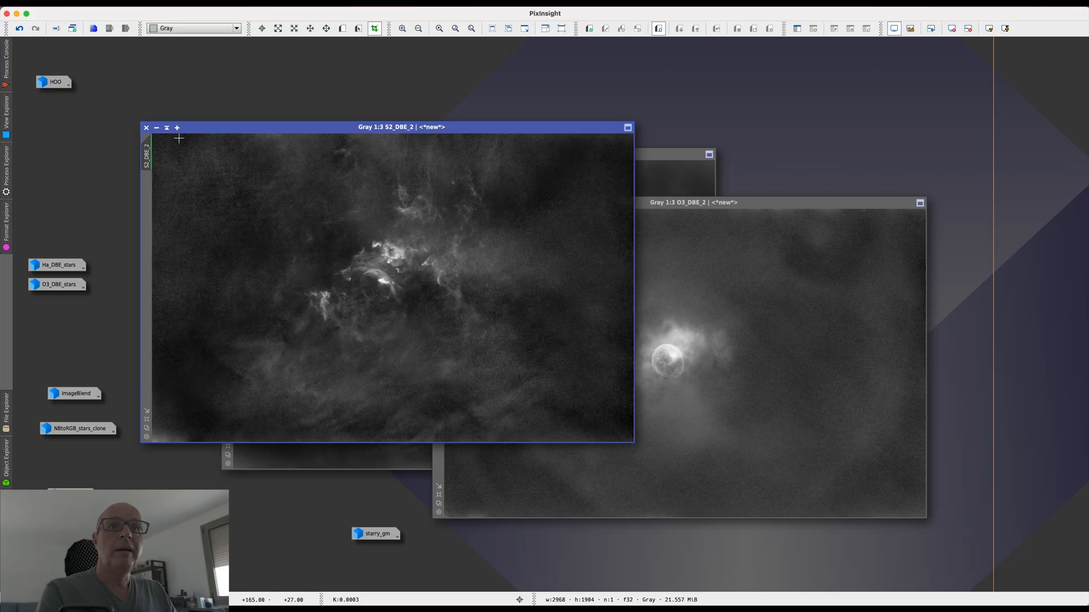
left_click(156, 128)
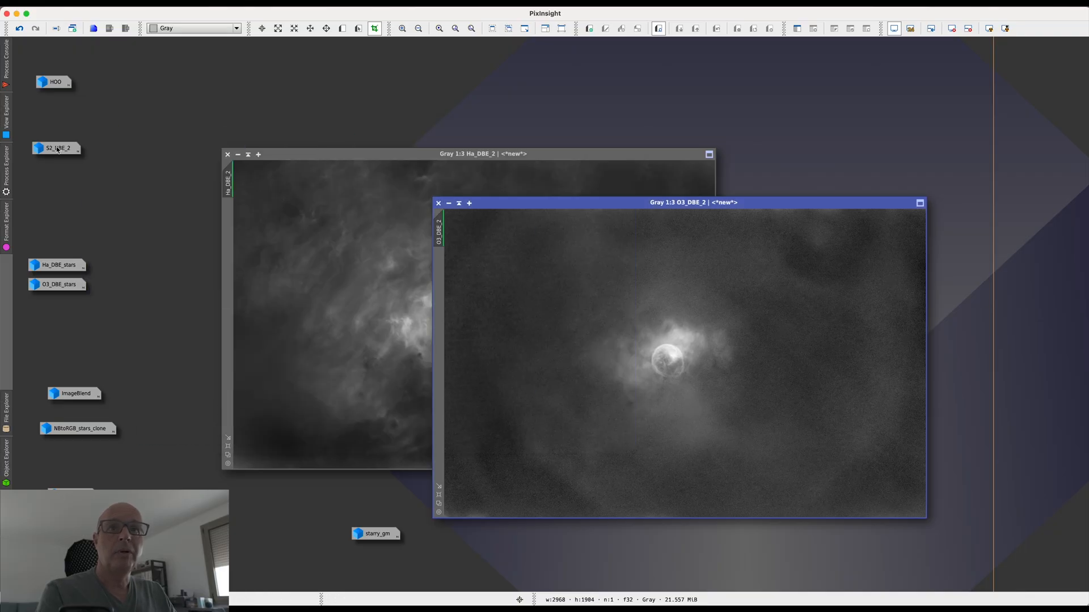
left_click_drag(59, 150, 56, 139)
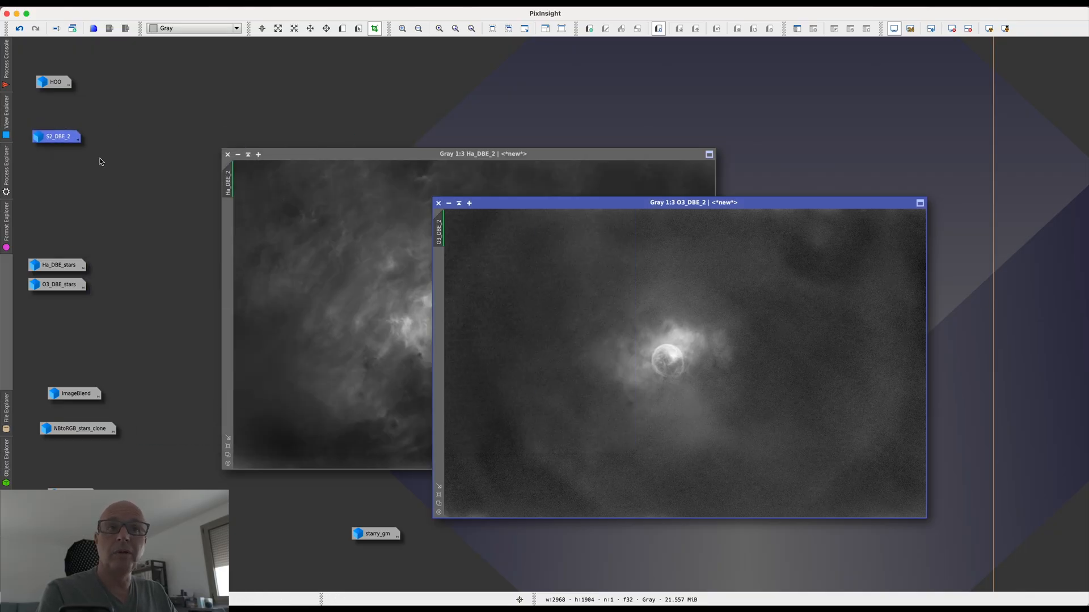
left_click_drag(433, 159, 368, 119)
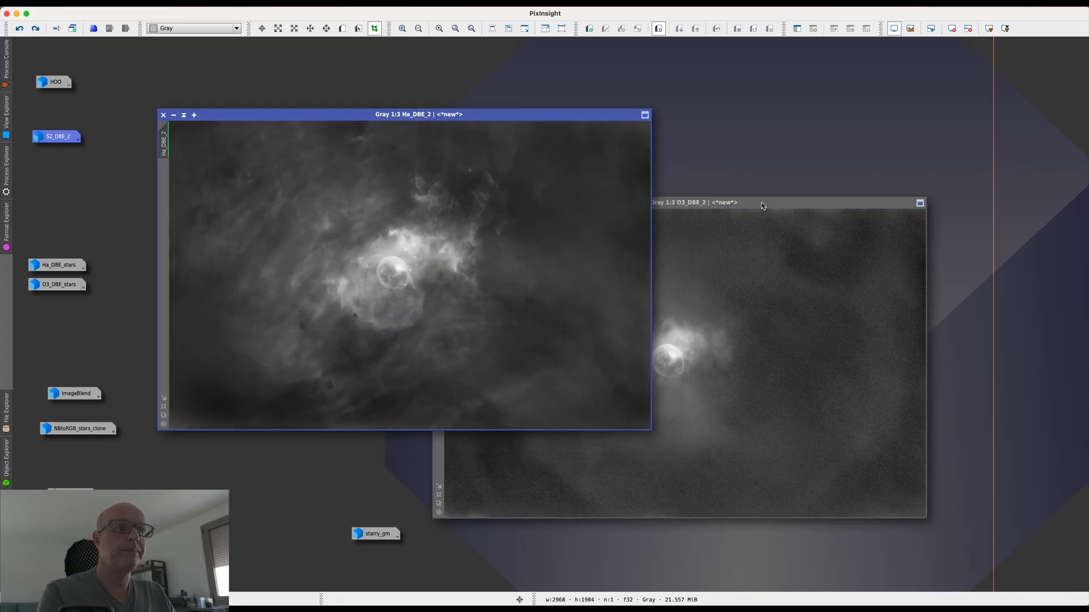
left_click(762, 206)
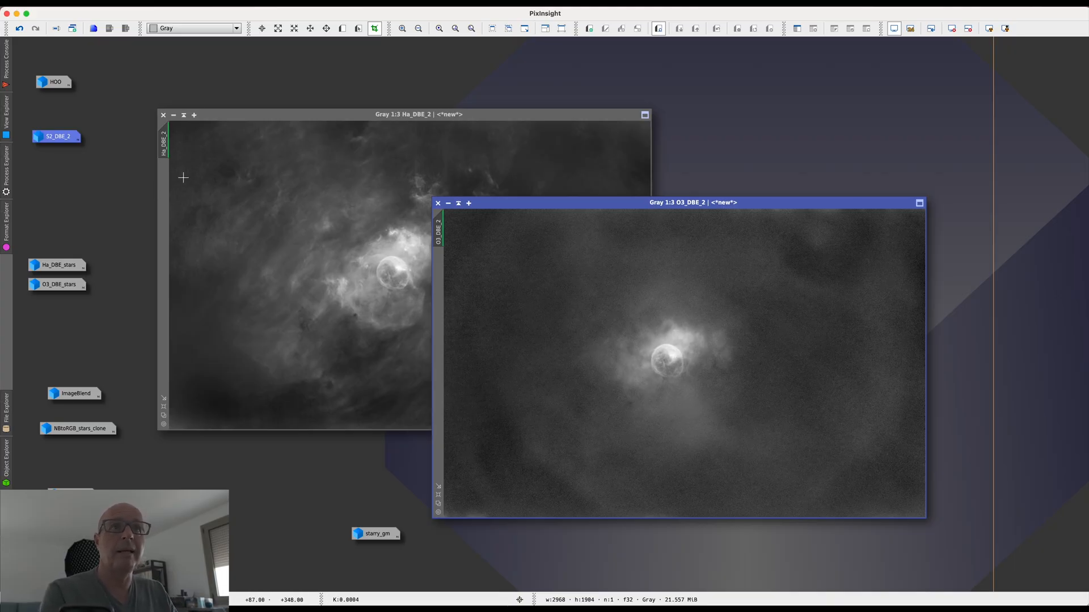
Step: Try a DynamicCrop frame of about 2865 by 1812 pixels on O3_DBE_2, just inside the image edges
left_click(241, 7)
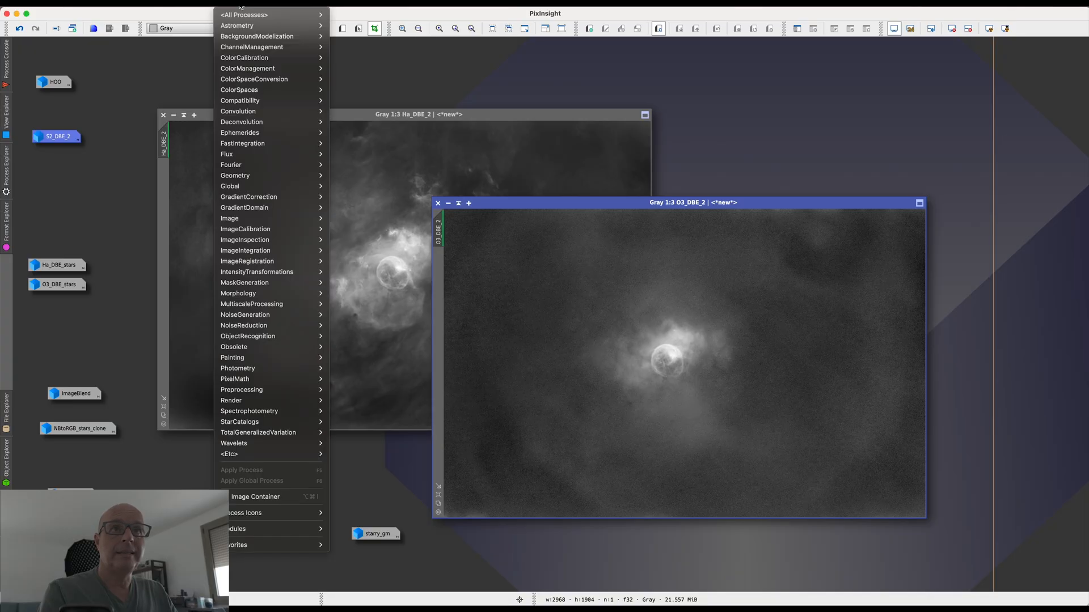
mouse_move(270, 18)
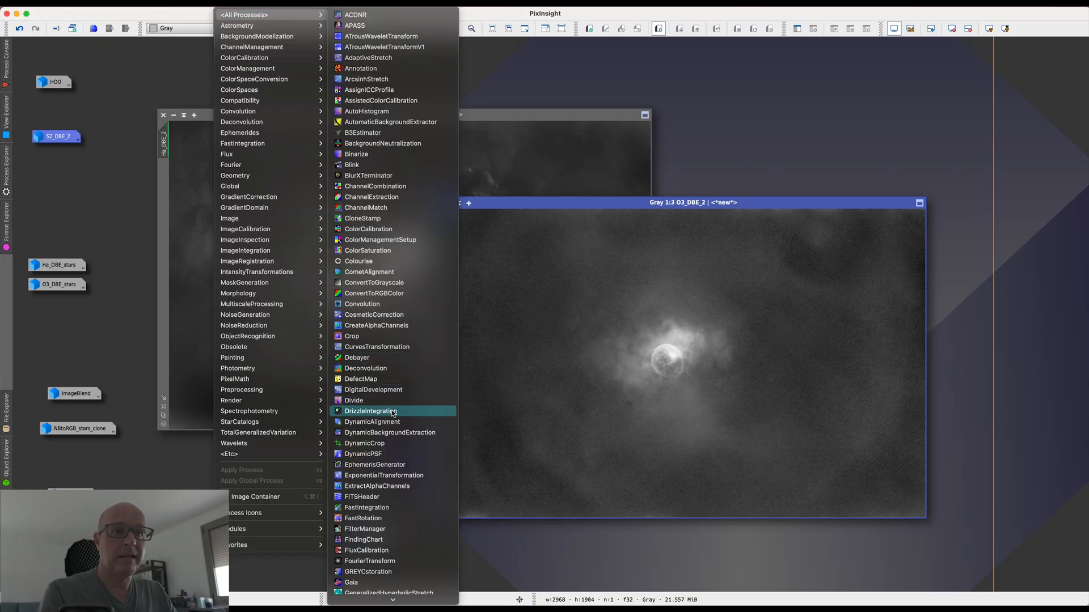
scroll(395, 430, "down", 5)
scroll(395, 430, "down", 2)
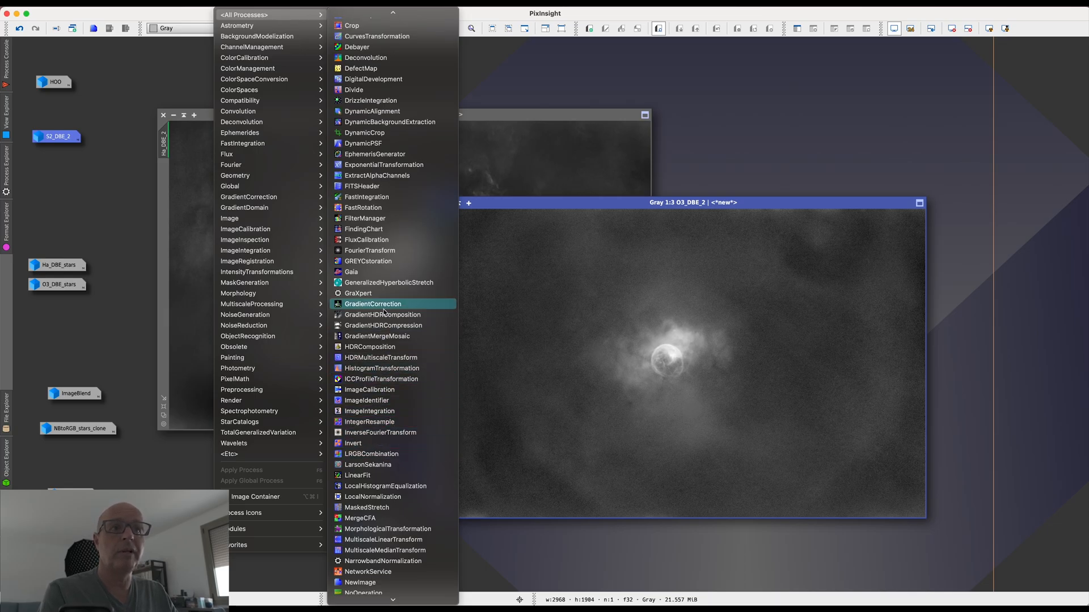
scroll(394, 476, "down", 3)
scroll(394, 476, "up", 3)
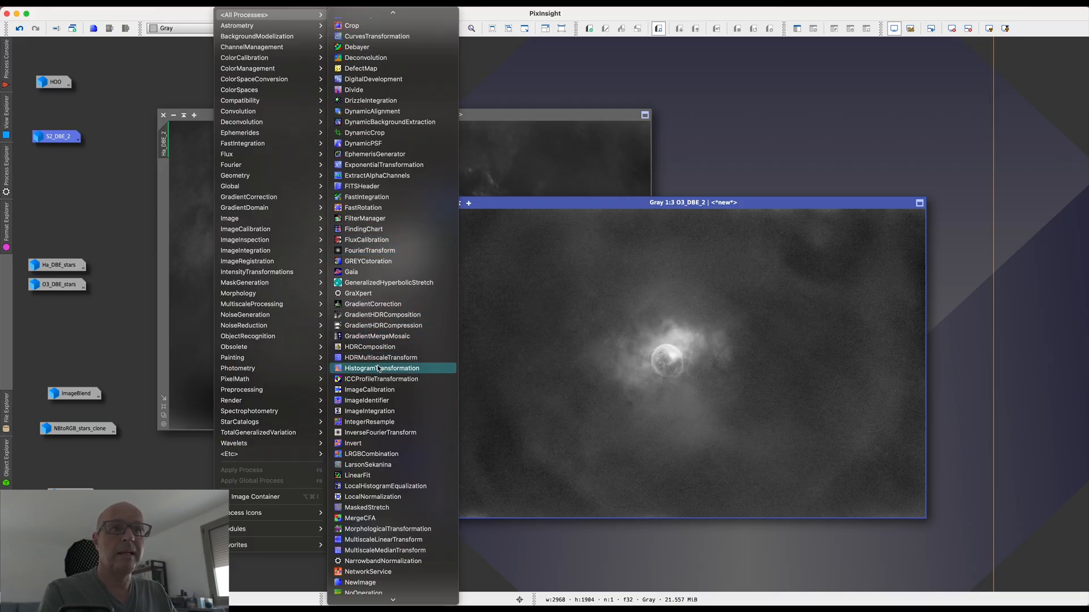
left_click(364, 132)
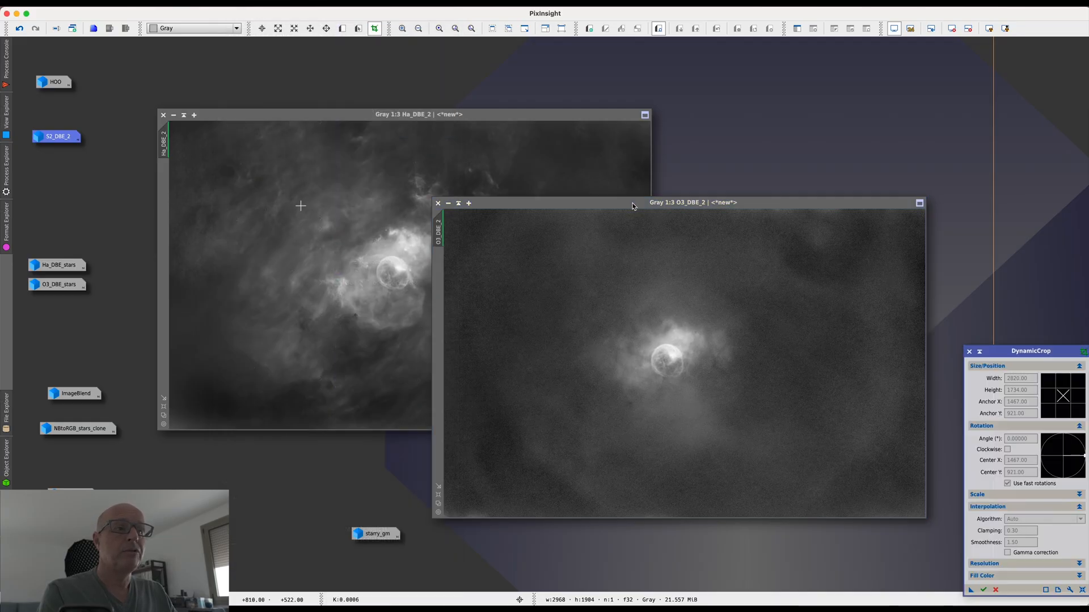
left_click_drag(996, 352, 830, 157)
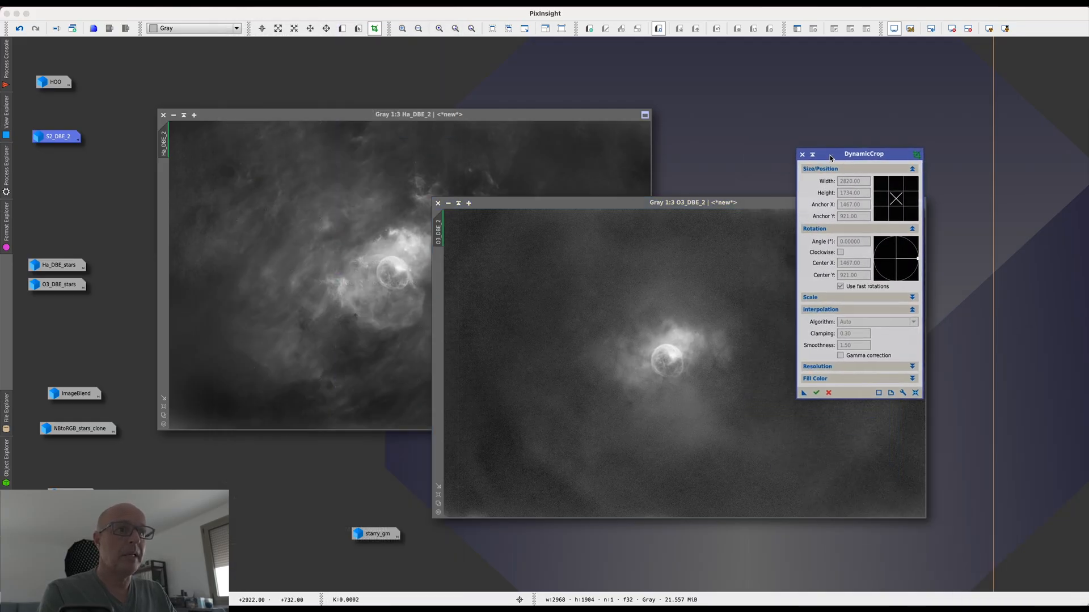
left_click_drag(571, 202, 304, 156)
left_click_drag(185, 171, 650, 466)
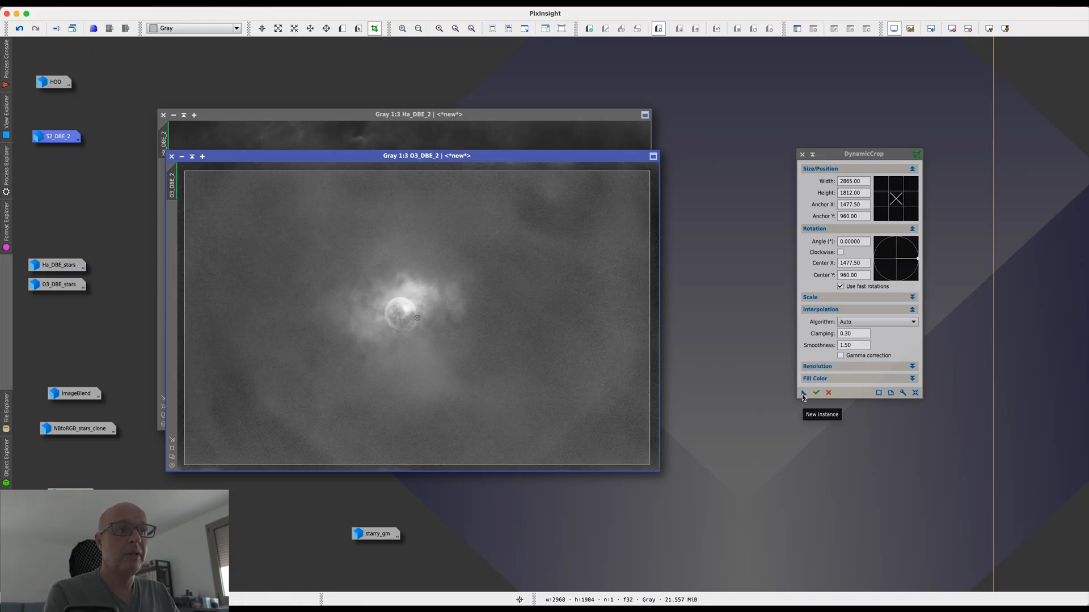
Step: Save the crop settings as a process icon on the workspace, and discard both that icon and the crop session
left_click_drag(804, 395, 770, 449)
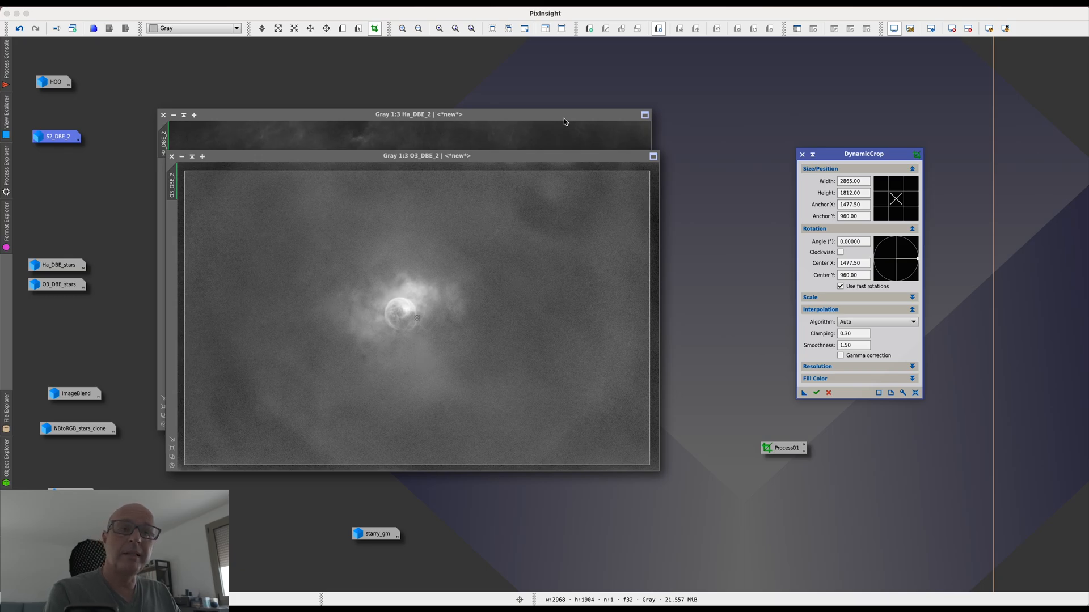
right_click(790, 452)
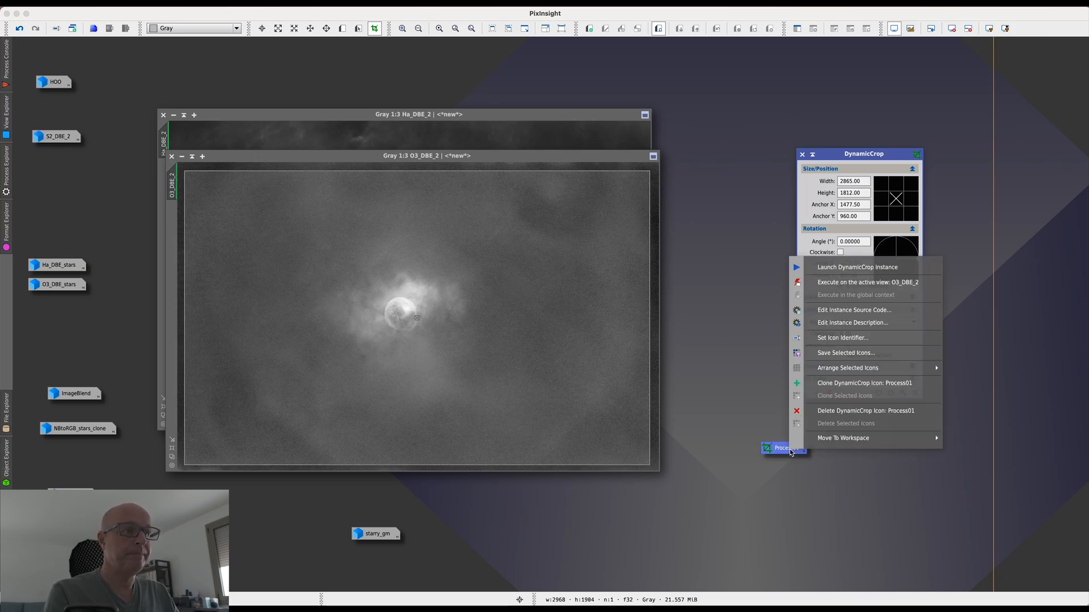
left_click(832, 411)
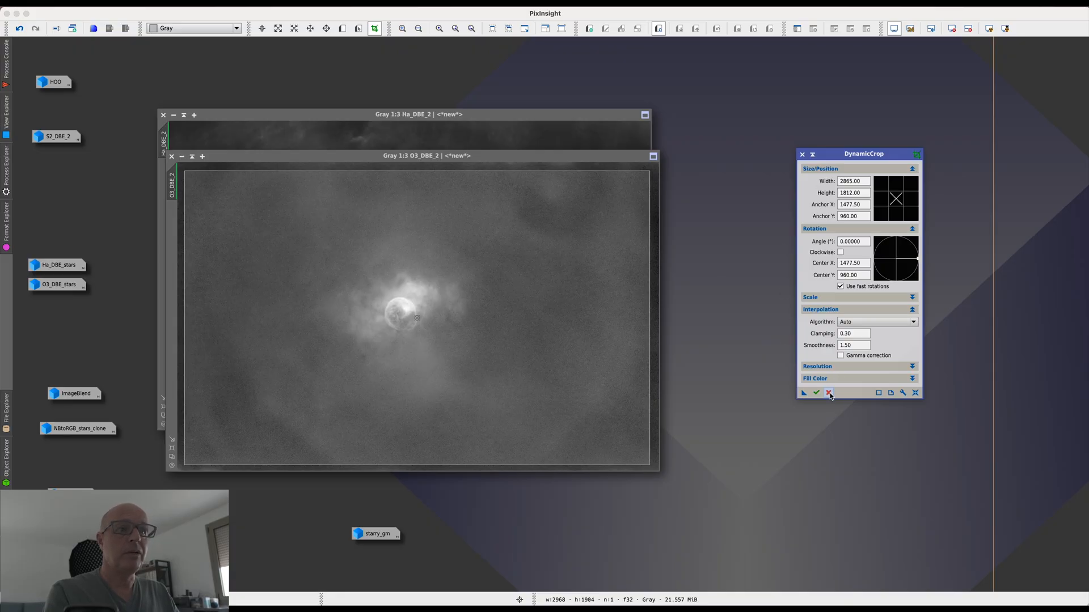
left_click(829, 393)
Step: Spread the O3_DBE_2 and Ha_DBE_2 windows apart and open DynamicBackgroundExtraction beside them with O3_DBE_2 in front
left_click_drag(515, 158, 669, 188)
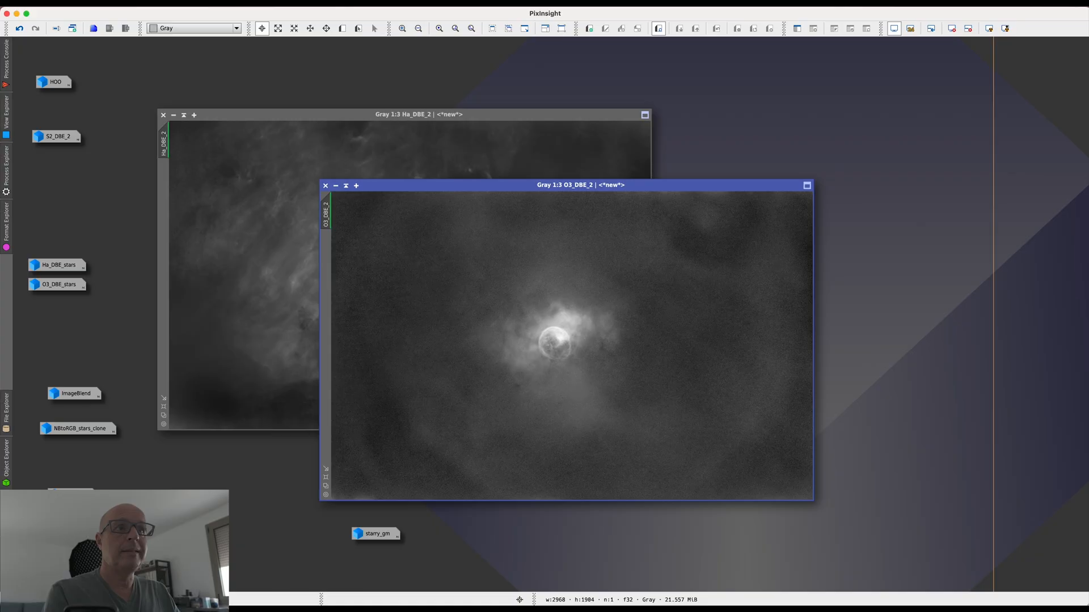
left_click_drag(531, 121, 519, 105)
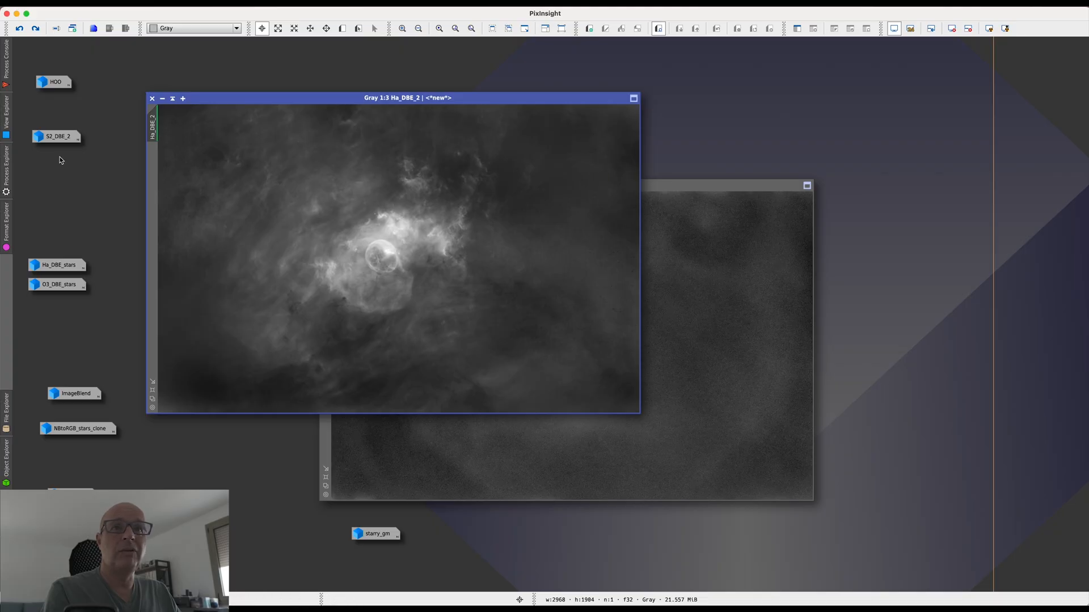
left_click(687, 187)
left_click(242, 11)
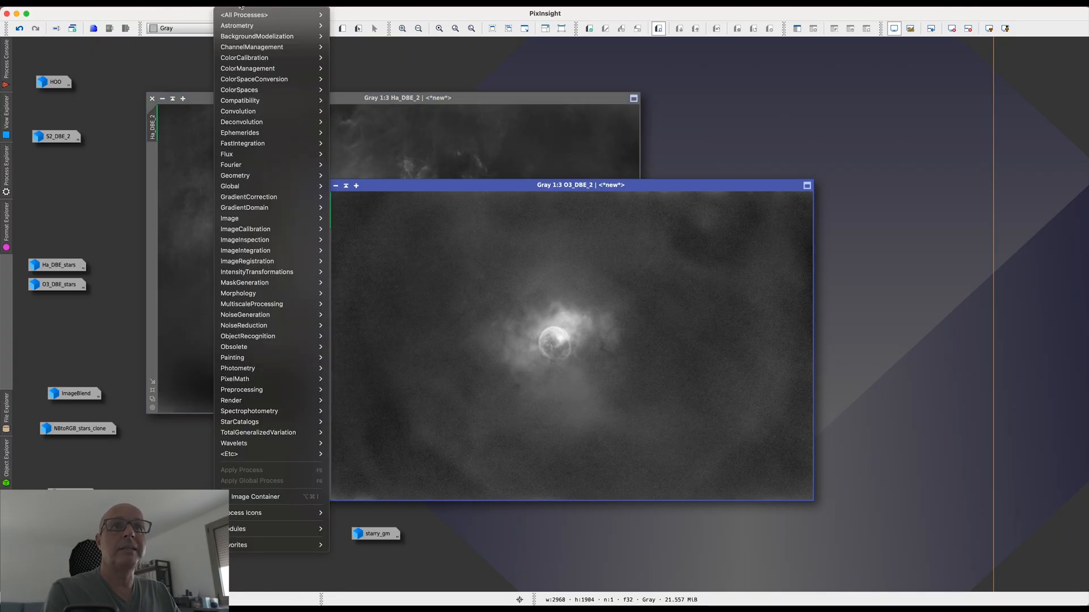
mouse_move(261, 36)
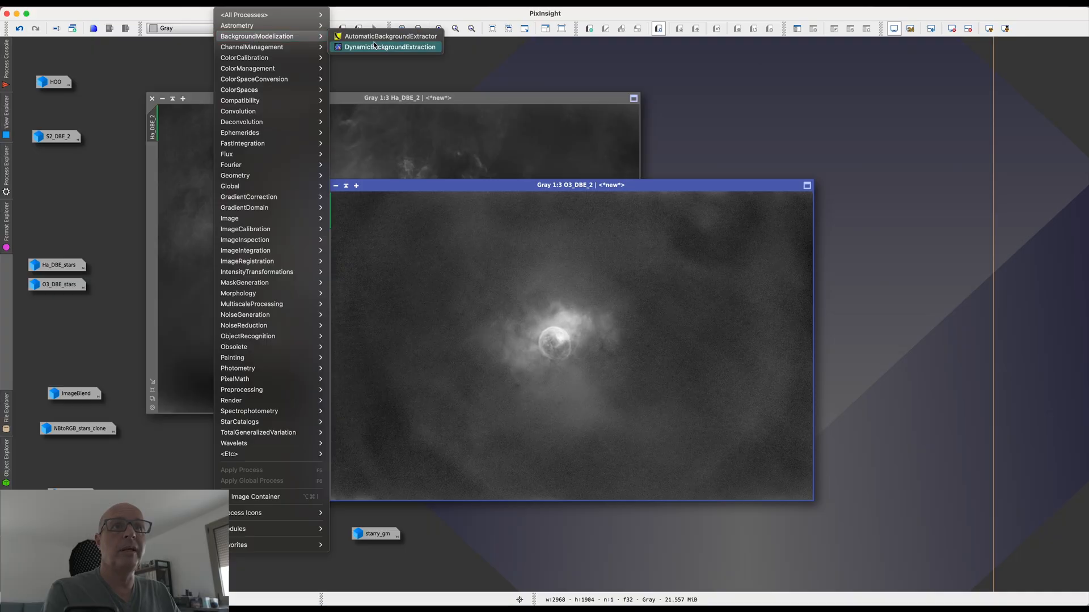
left_click(379, 47)
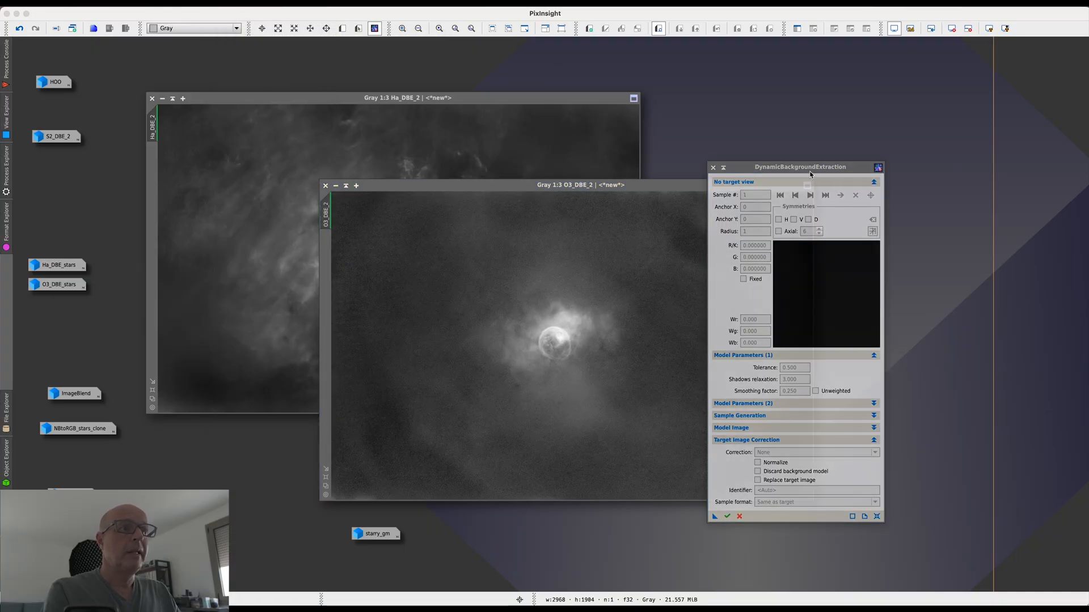
left_click_drag(806, 167, 822, 94)
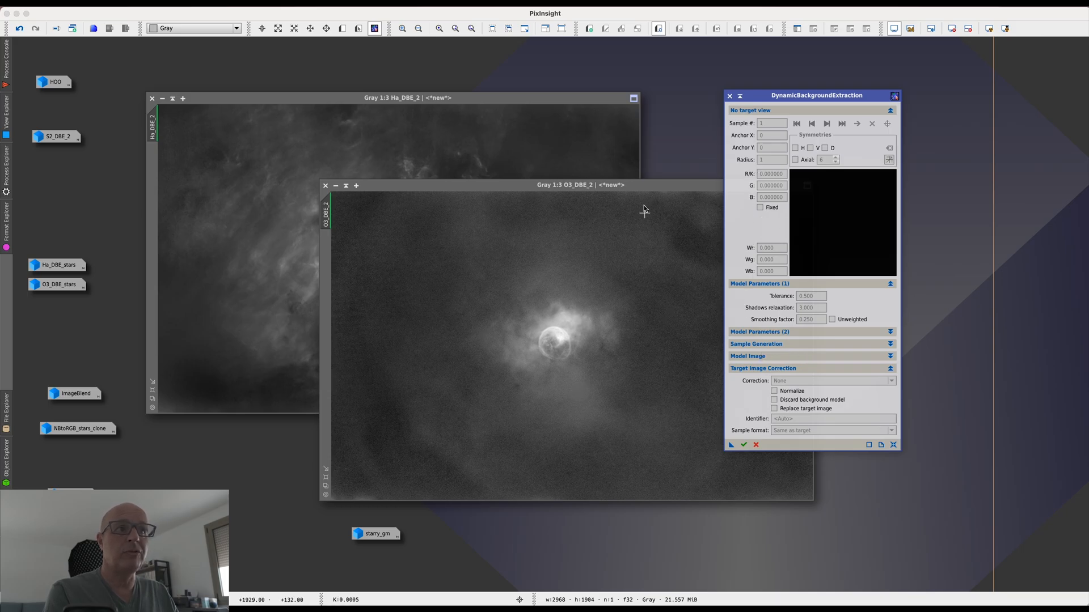
Step: Close DynamicBackgroundExtraction and spread the O3_DBE_2 and Ha_DBE_2 windows apart so both images can be seen
left_click_drag(651, 192, 525, 177)
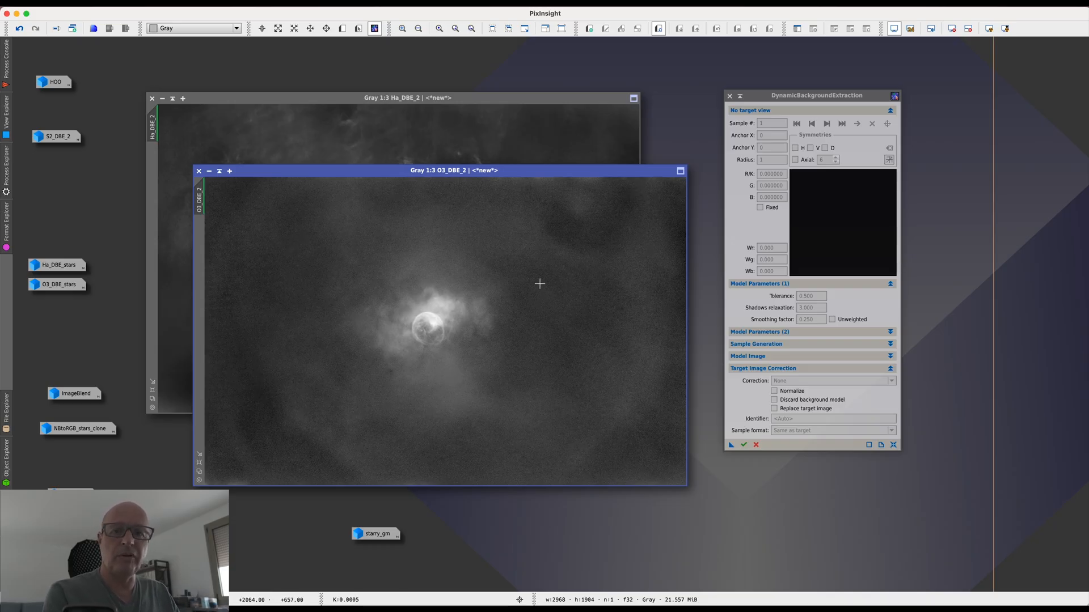
left_click(730, 96)
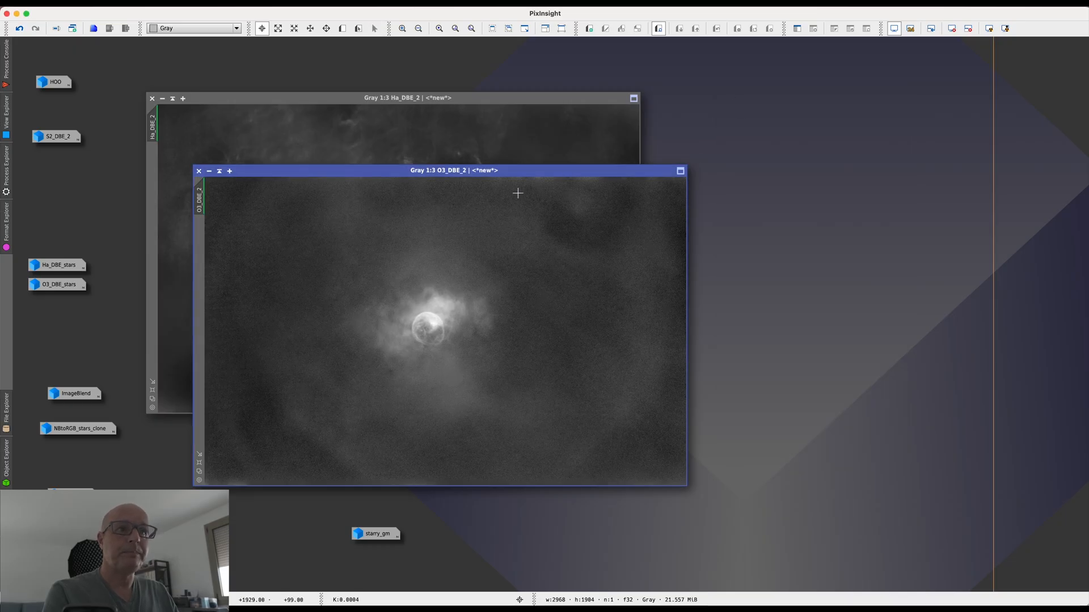
left_click_drag(475, 97, 669, 76)
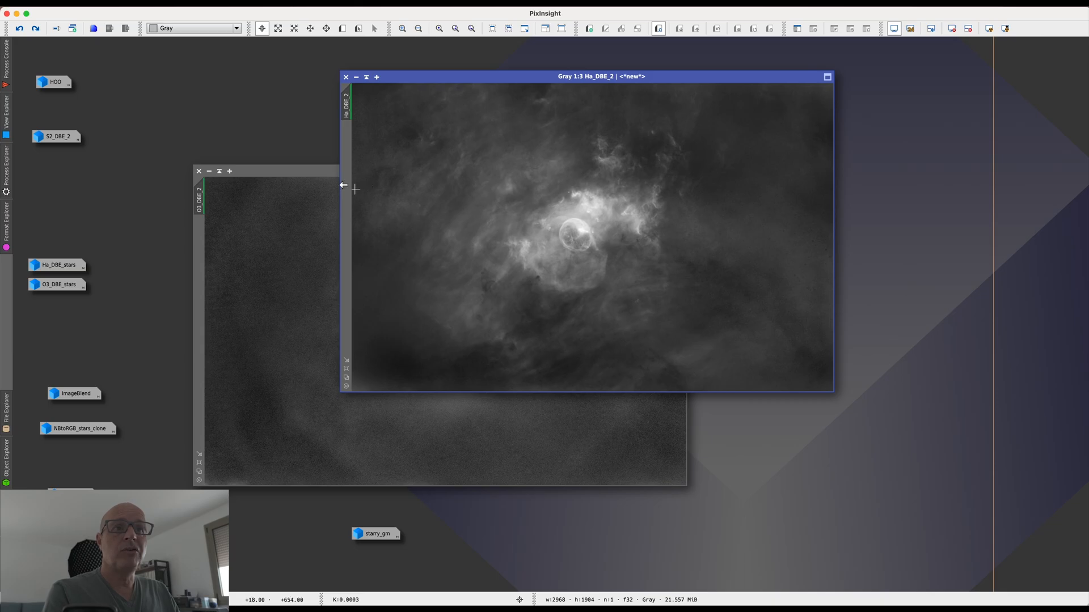
left_click_drag(313, 174, 288, 175)
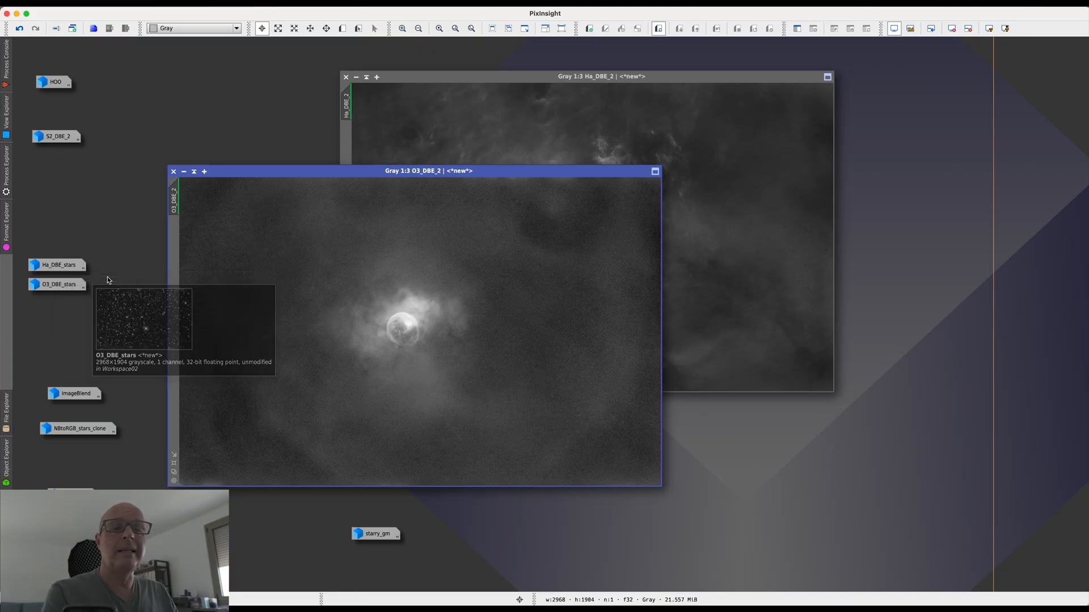
Step: View the Ha_DBE_stars and O3_DBE_stars images briefly and minimize both again
double_click(56, 270)
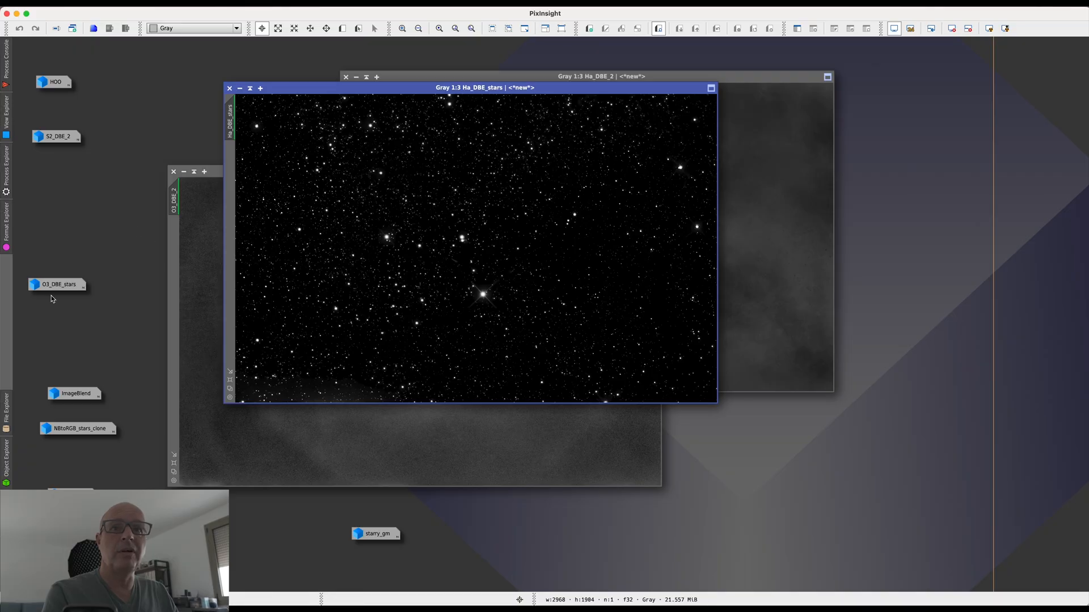
double_click(57, 285)
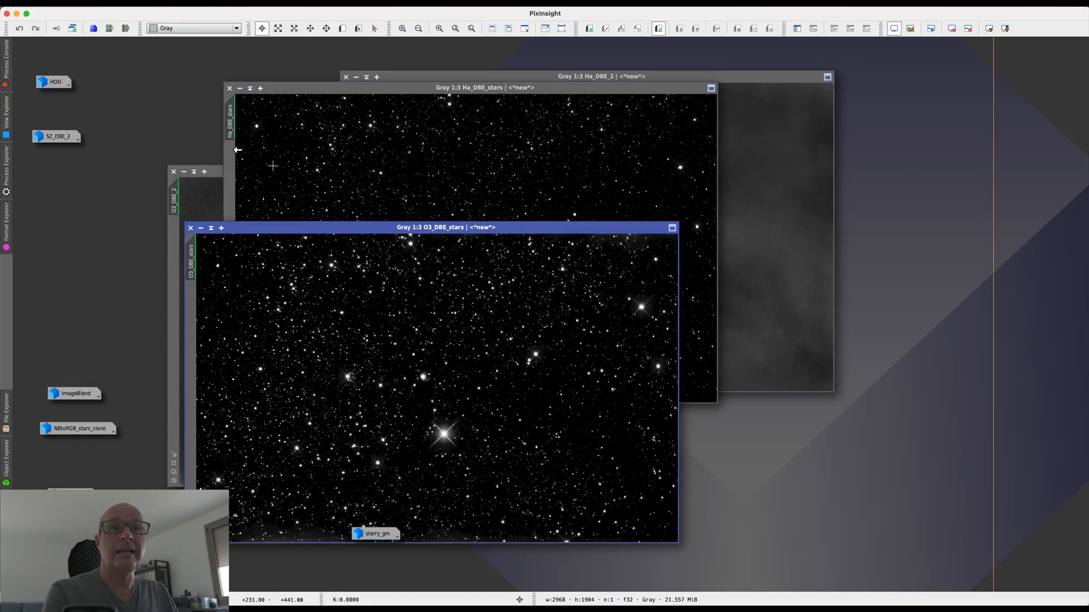
left_click(235, 8)
mouse_move(266, 15)
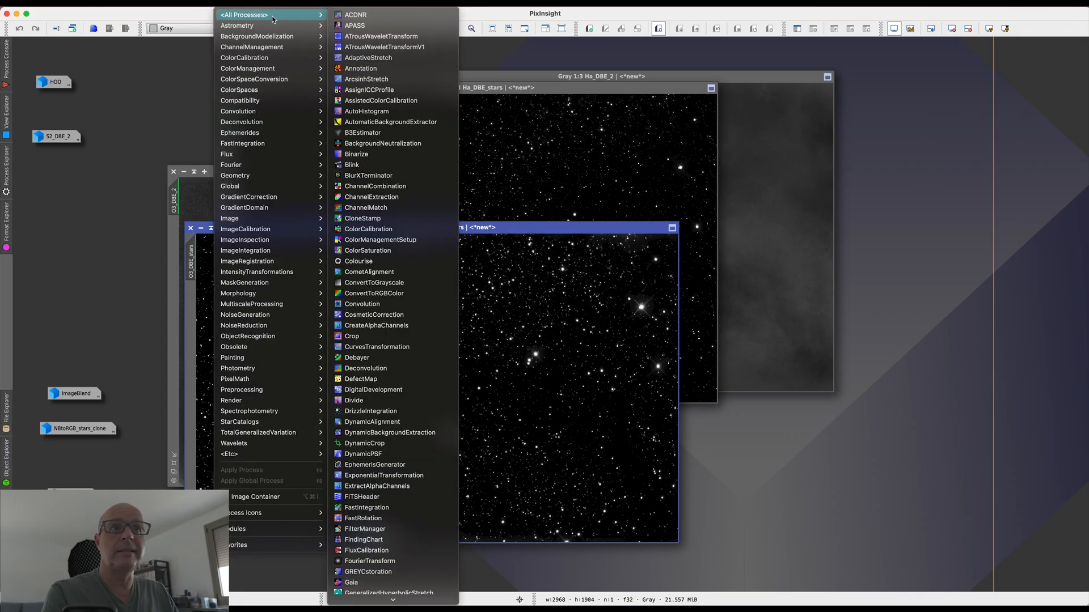
scroll(383, 431, "down", 10)
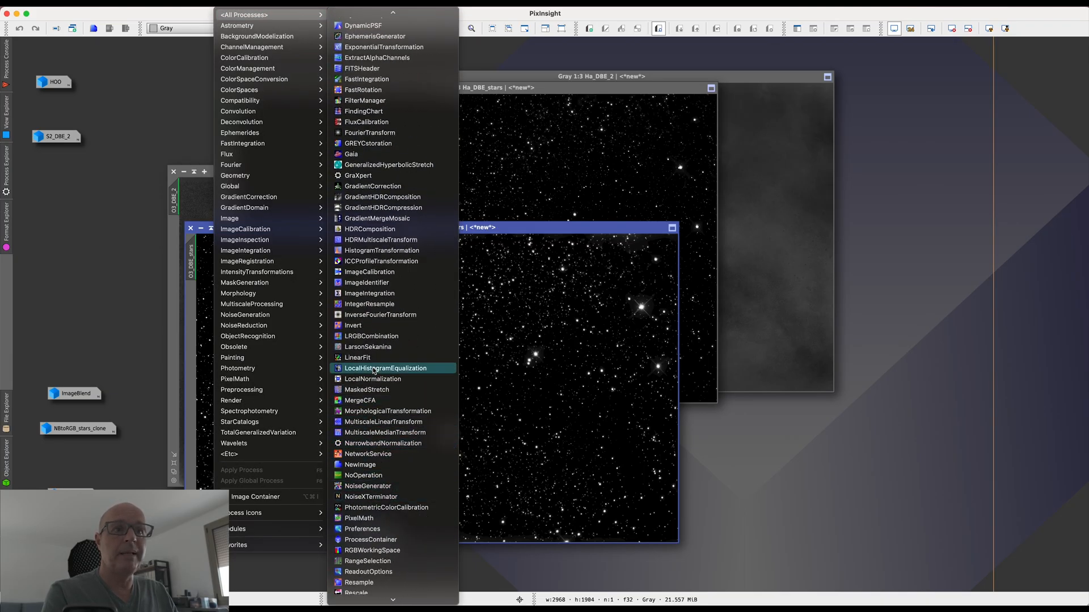
left_click(560, 63)
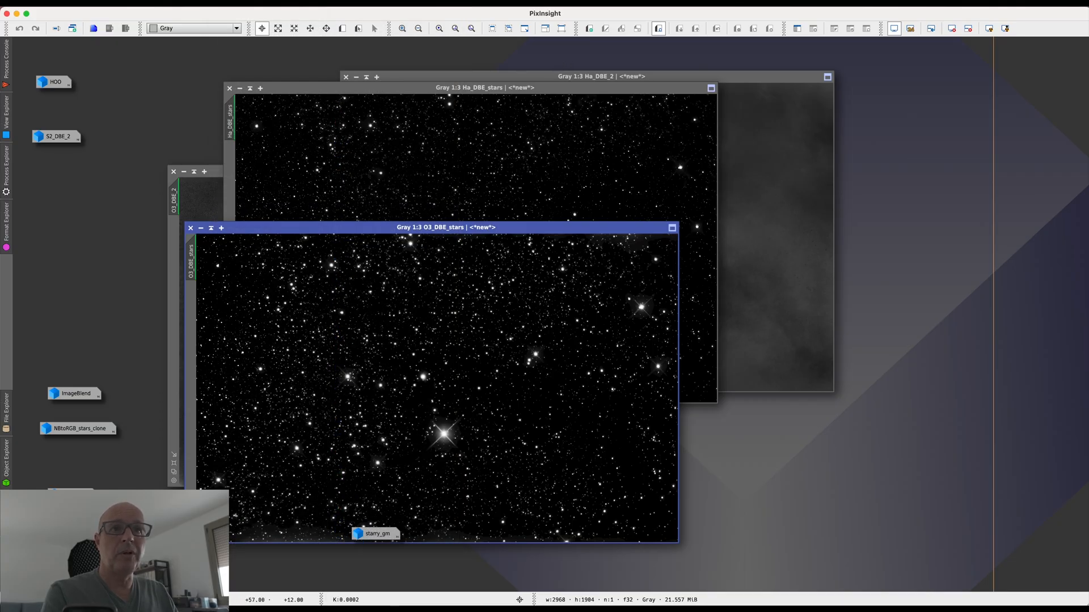
left_click(200, 228)
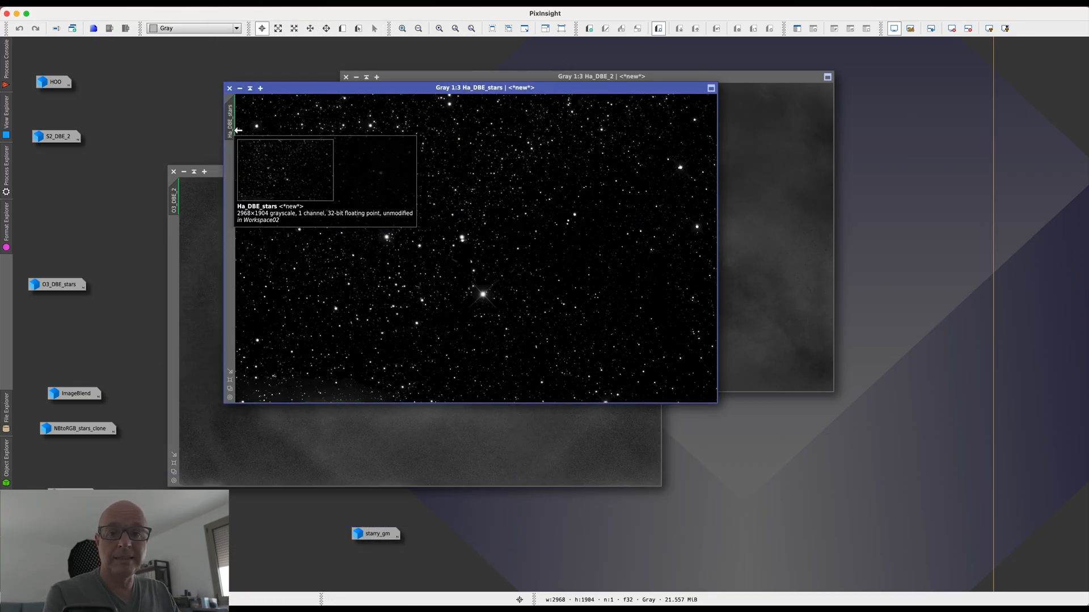
left_click(239, 89)
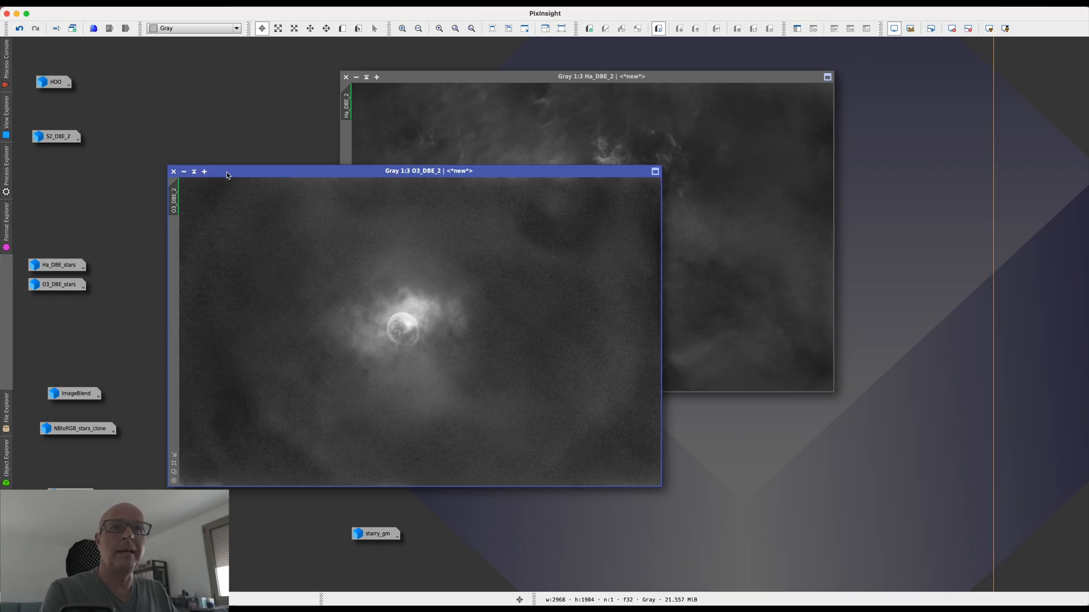
Step: Minimize O3_DBE_2 and Ha_DBE_2, and restore the Ha_DBE_stars and O3_DBE_stars windows in an offset arrangement
left_click(185, 171)
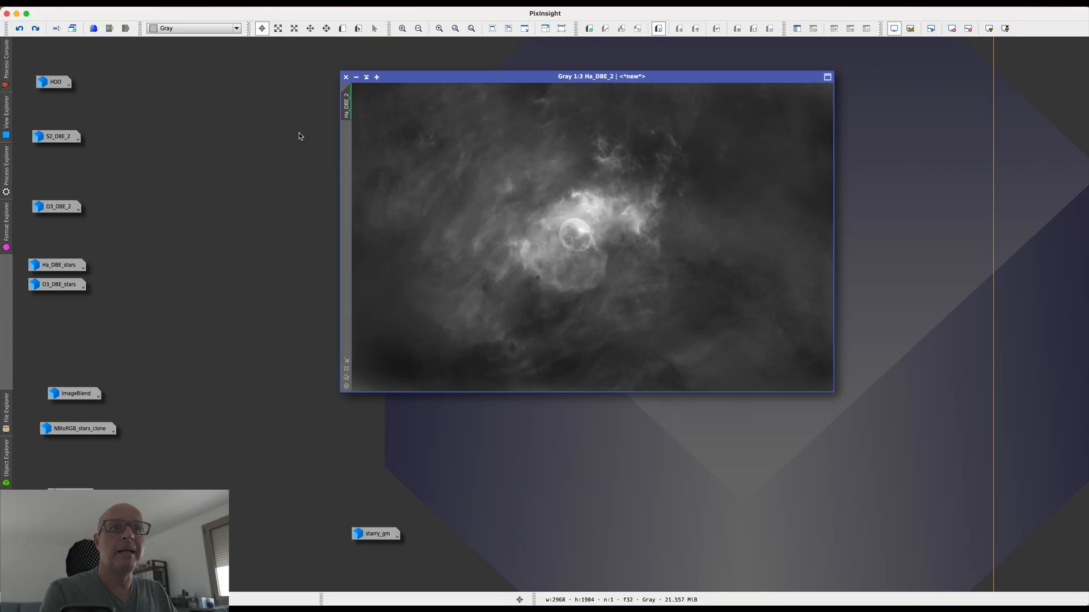
left_click(357, 77)
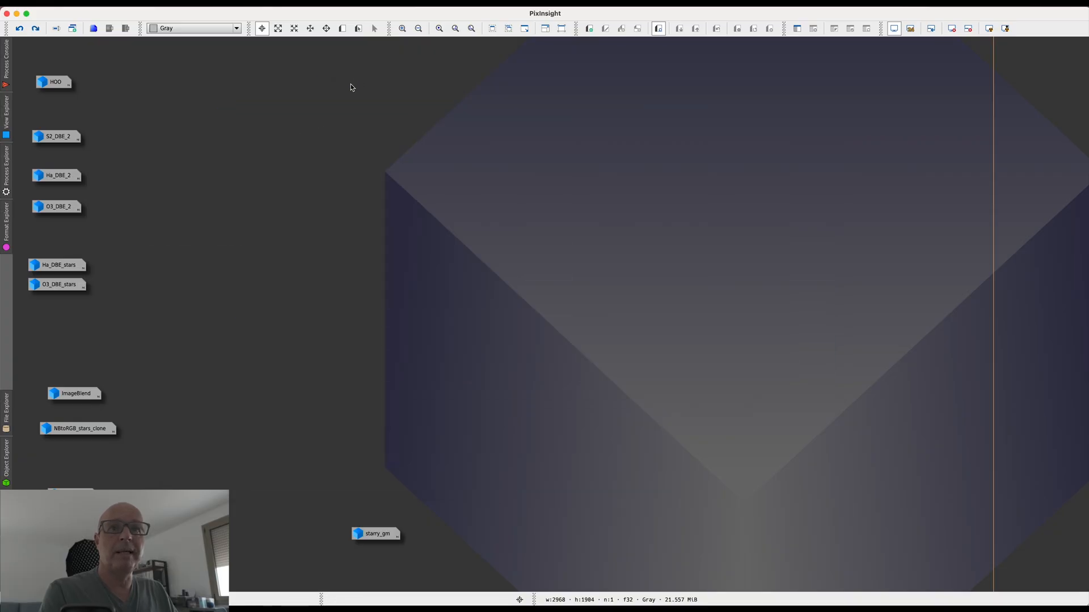
double_click(70, 266)
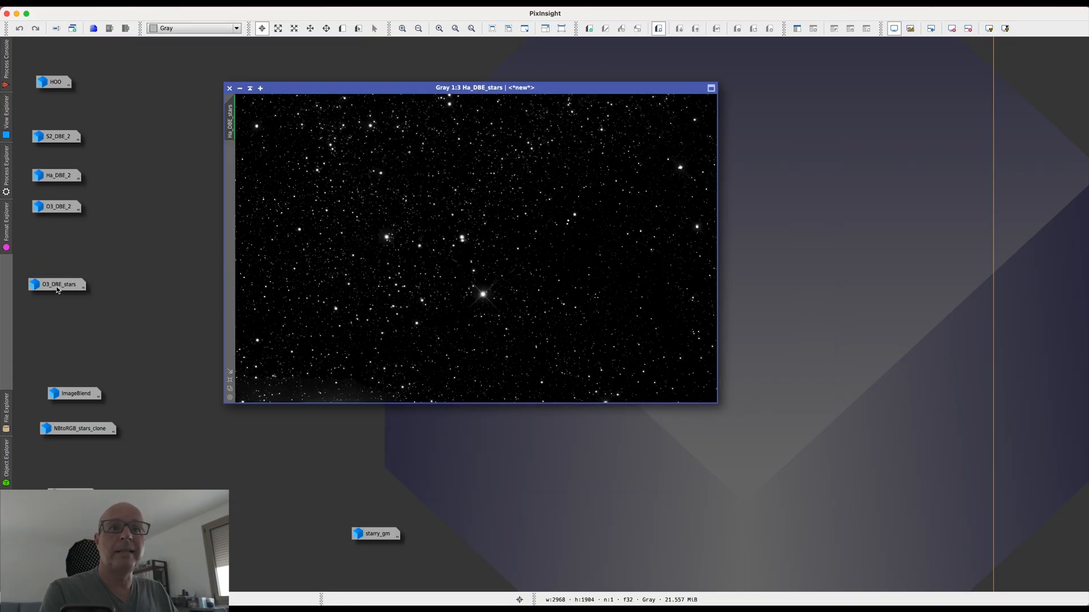
double_click(57, 286)
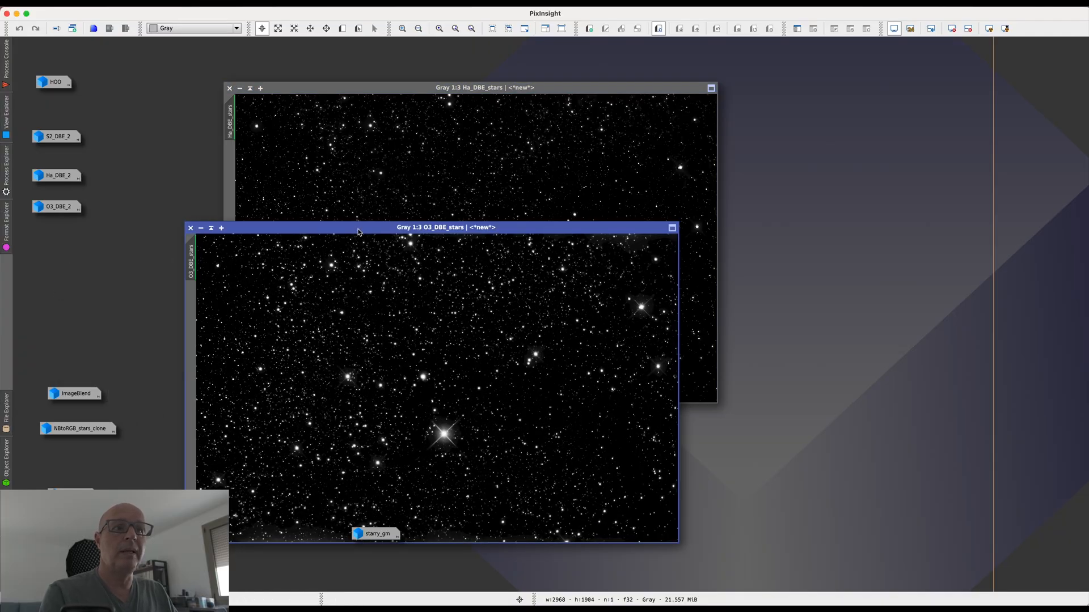
left_click_drag(357, 232, 658, 204)
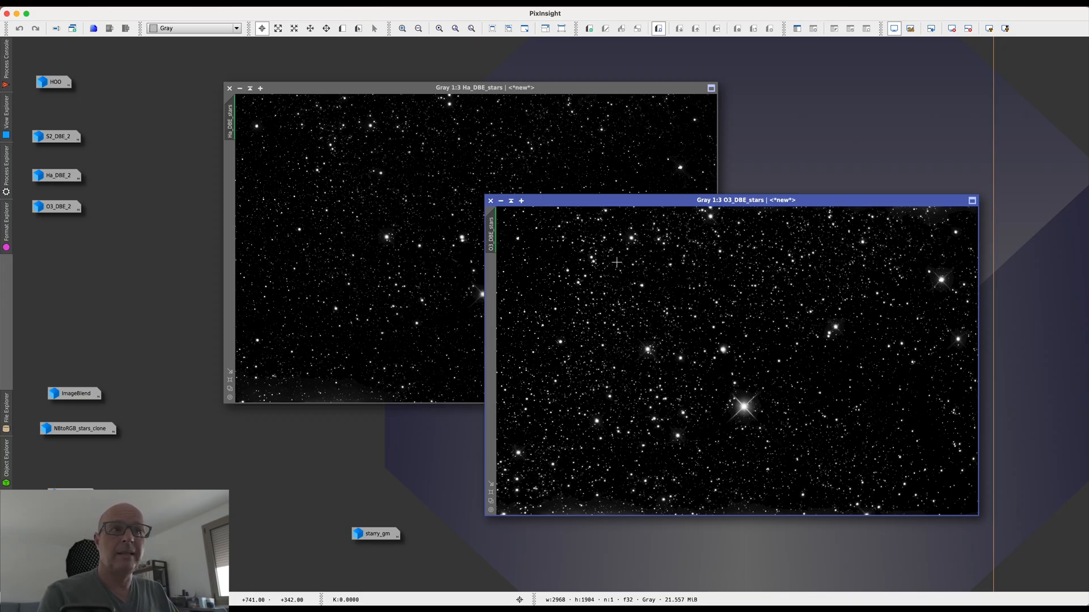
left_click_drag(604, 205, 504, 194)
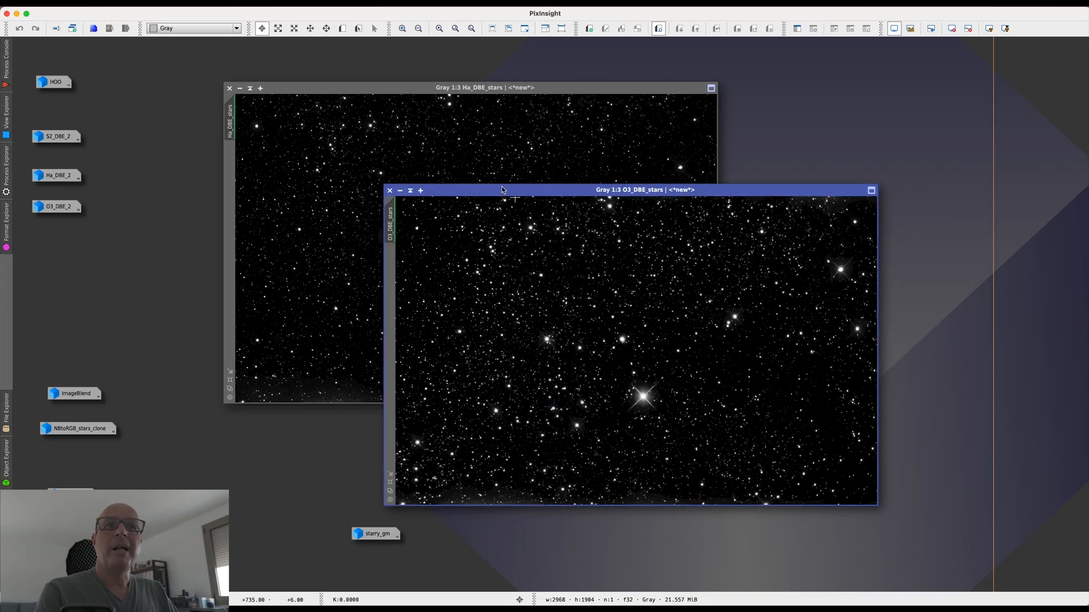
Step: Launch the SetiAstro NB to RGB Star Combination script and move its dialog beside the process console
left_click(264, 7)
mouse_move(294, 147)
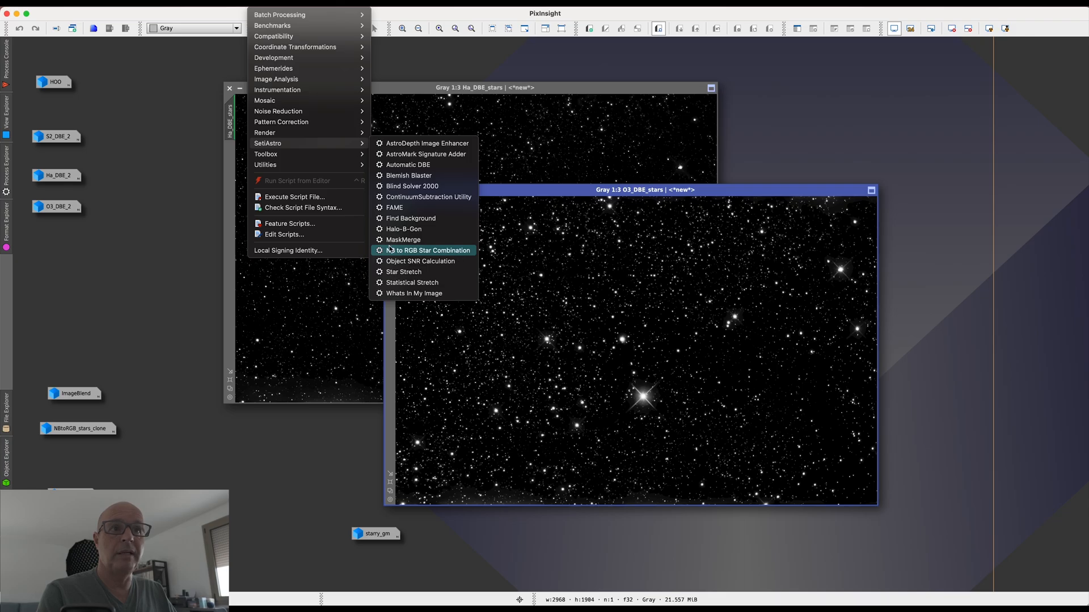
left_click(434, 251)
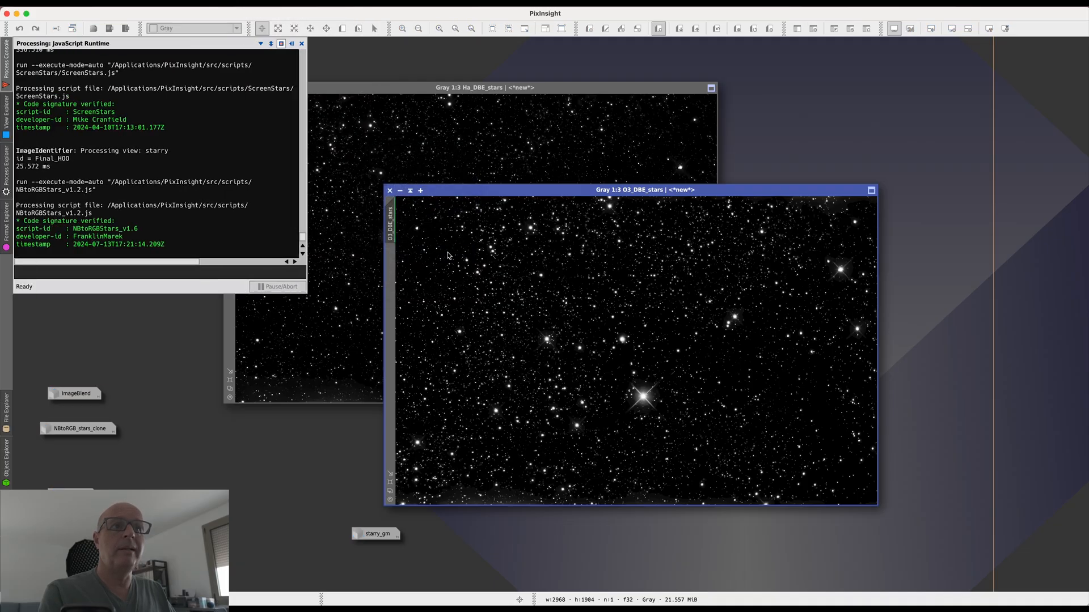
left_click_drag(506, 176, 403, 80)
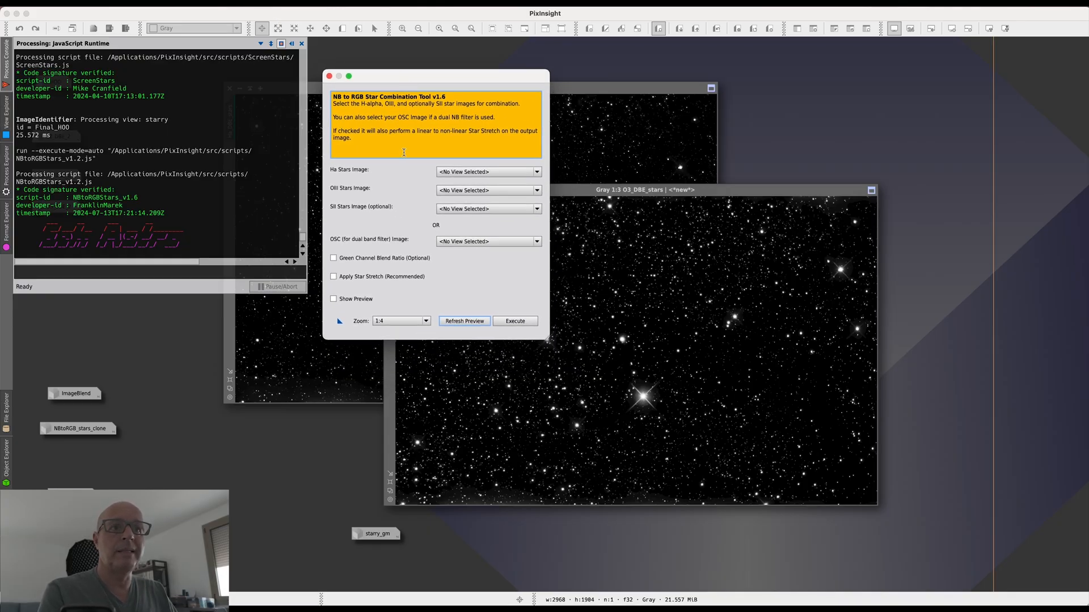
Step: Turn on Show Preview with the dialog enlarged around it, and enable Apply Star Stretch
left_click_drag(546, 337, 629, 362)
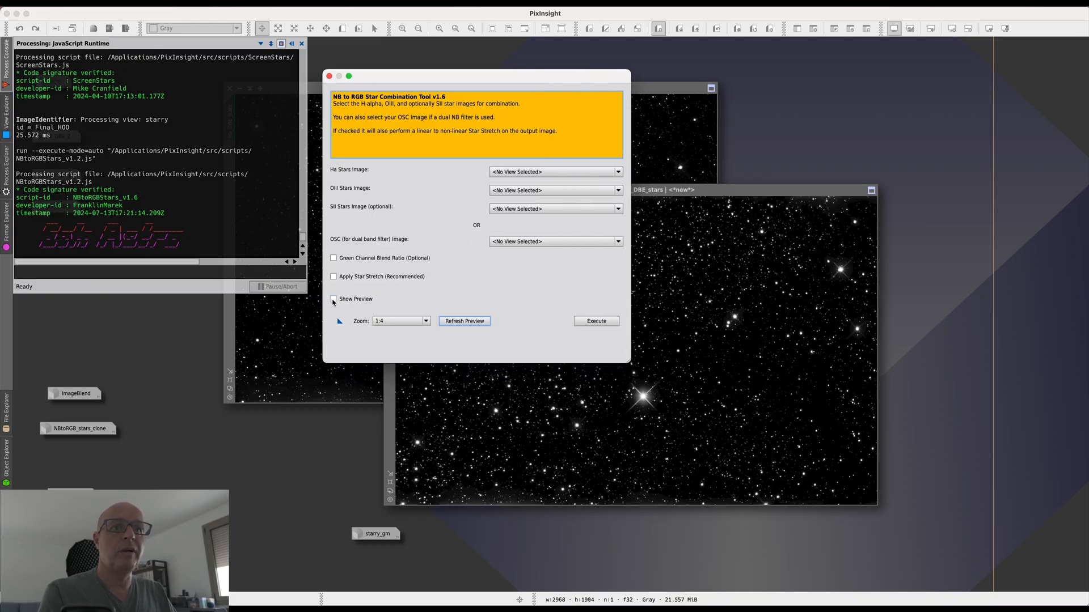
left_click(333, 299)
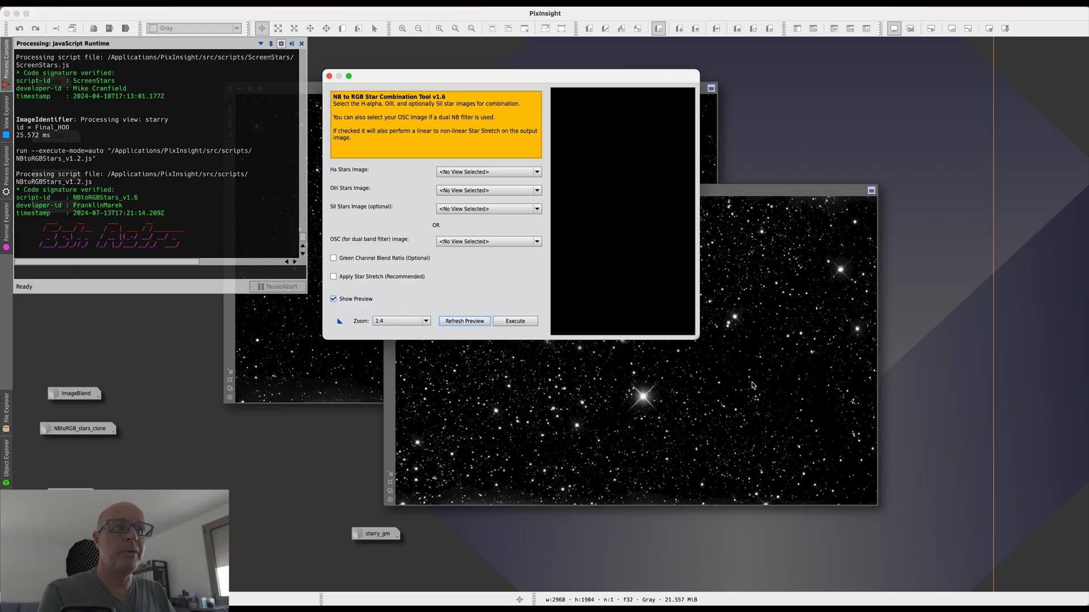
left_click_drag(699, 340, 910, 371)
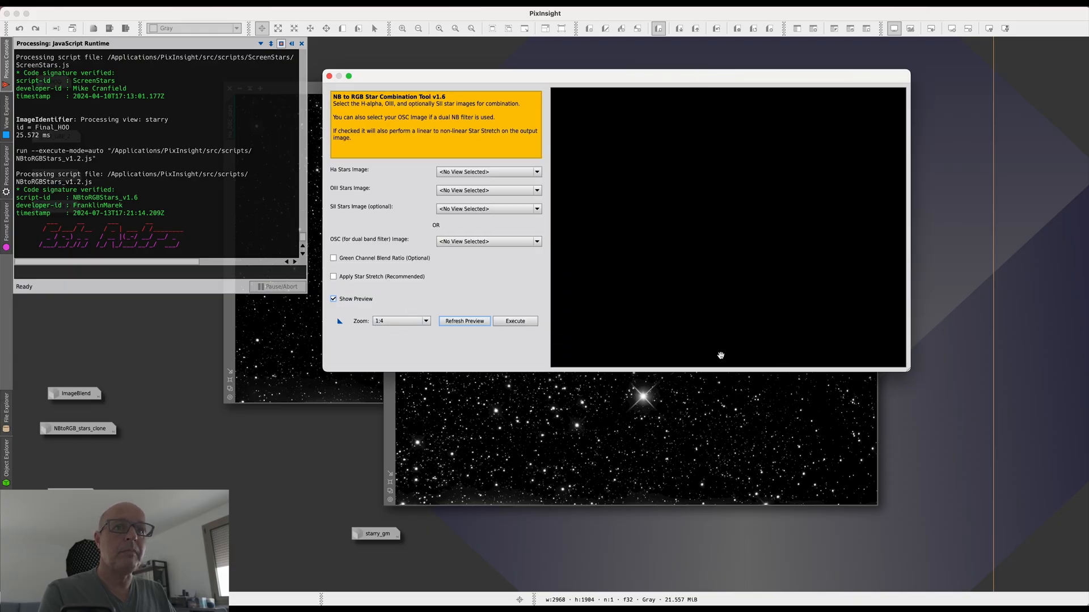
left_click(333, 277)
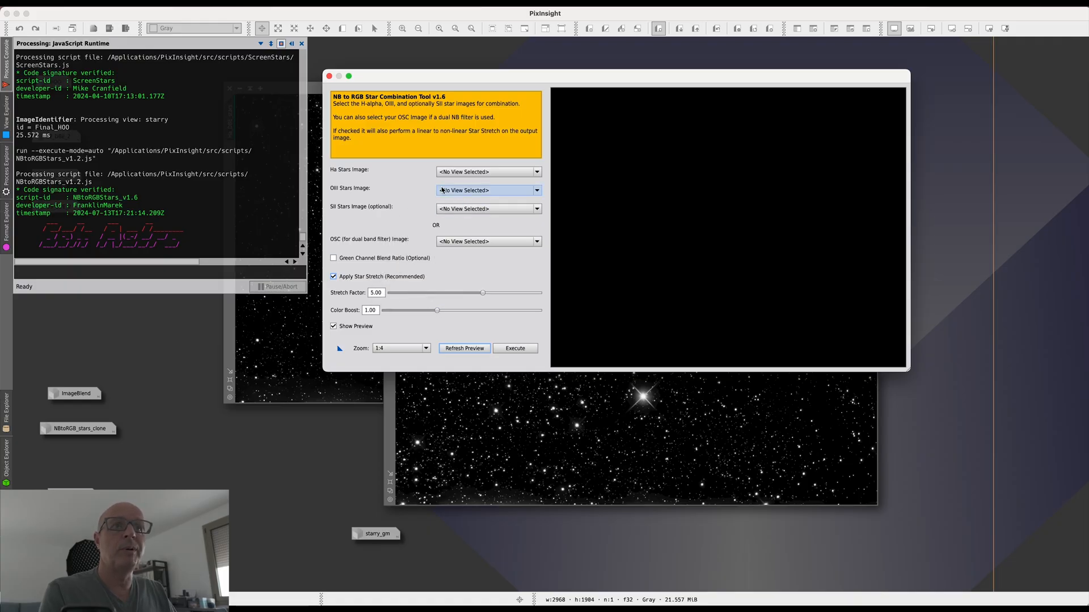
Step: Move the script dialog down to uncover the star windows and choose Ha_DBE_stars as the Ha stars image
left_click(473, 171)
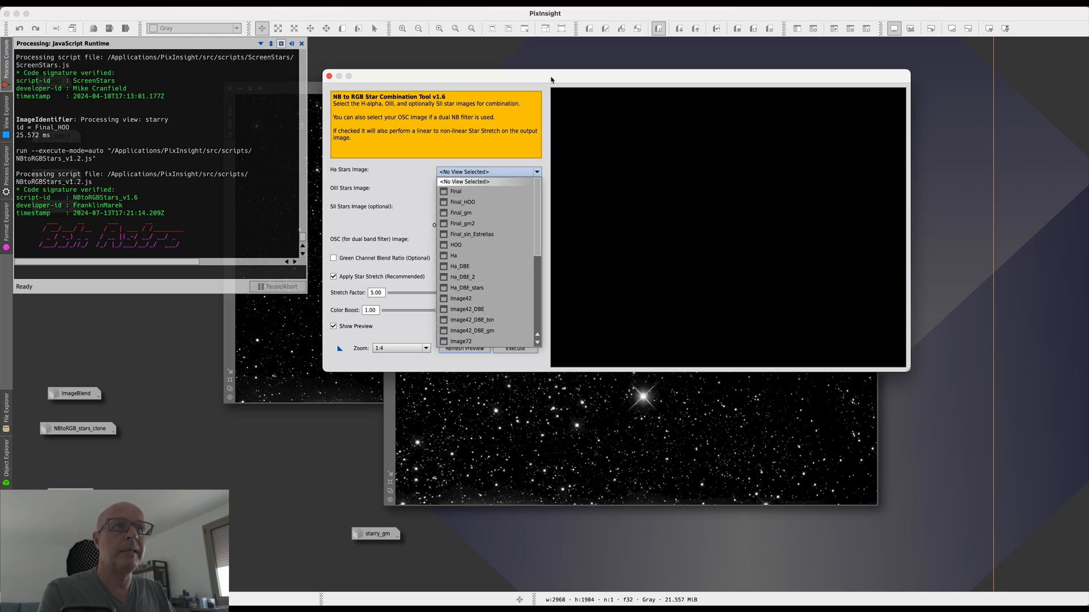
left_click(552, 80)
left_click_drag(551, 81, 601, 234)
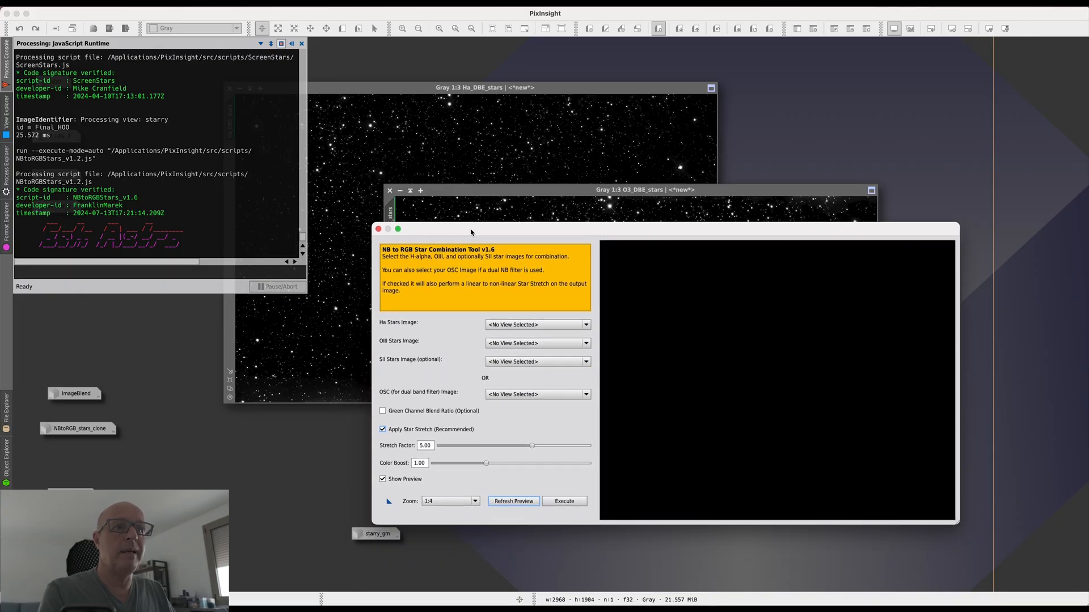
left_click(541, 325)
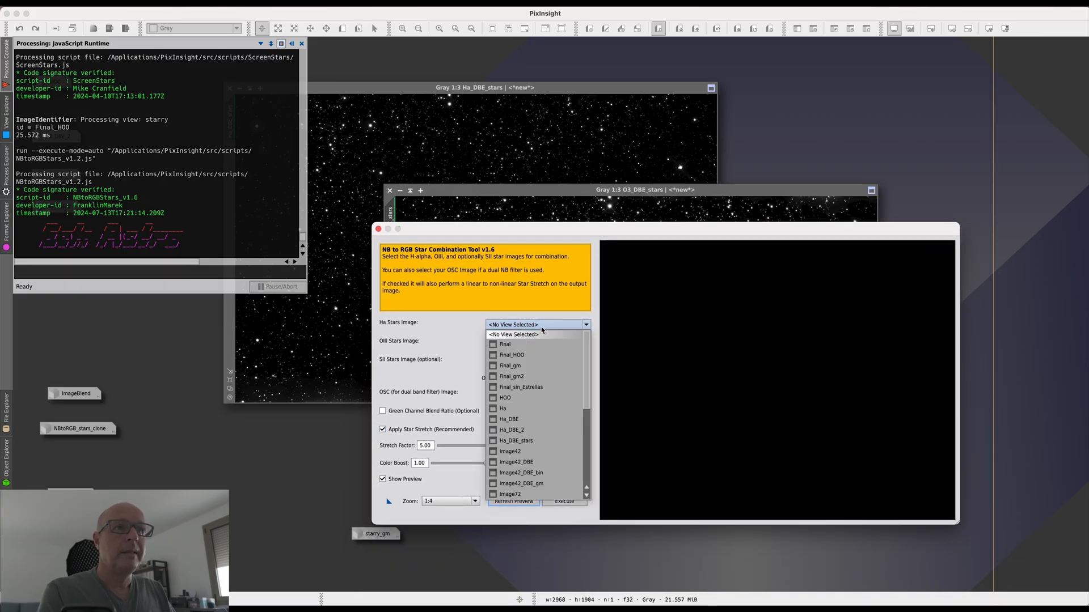
scroll(528, 460, "down", 5)
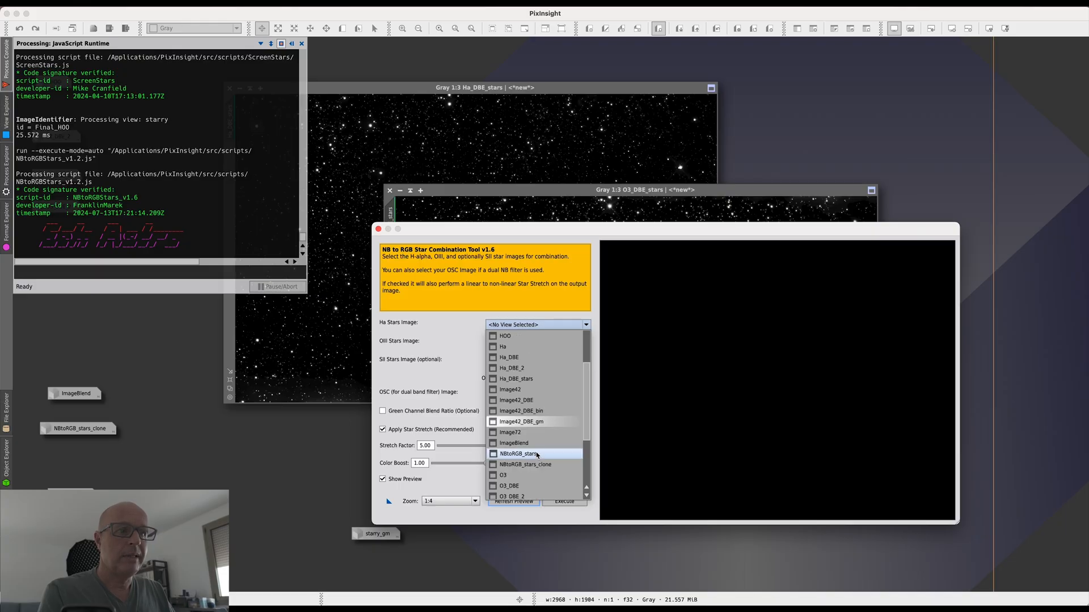
scroll(523, 387, "down", 1)
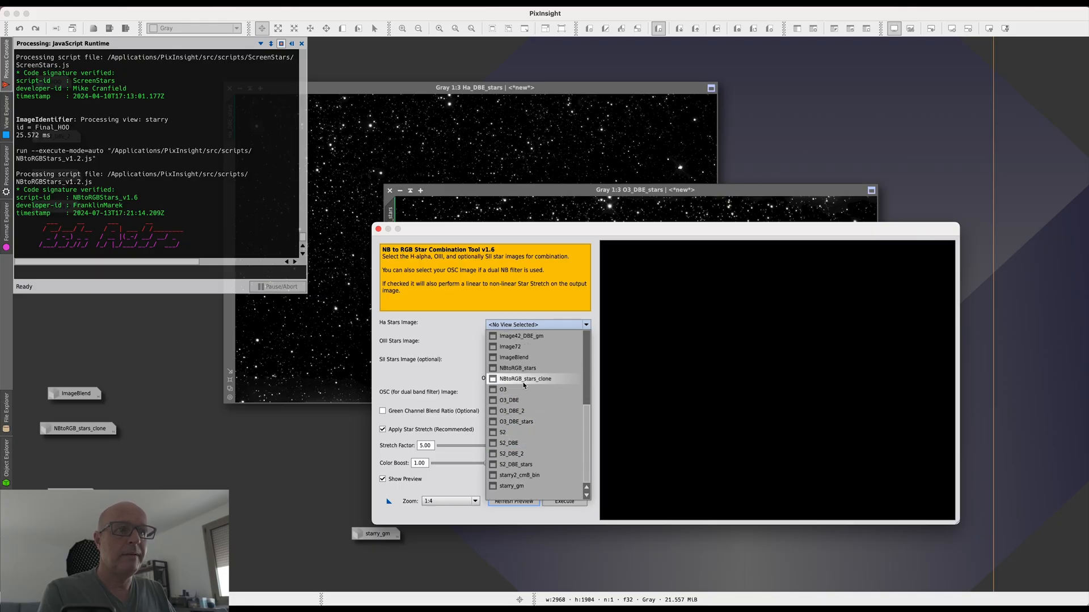
scroll(525, 384, "up", 3)
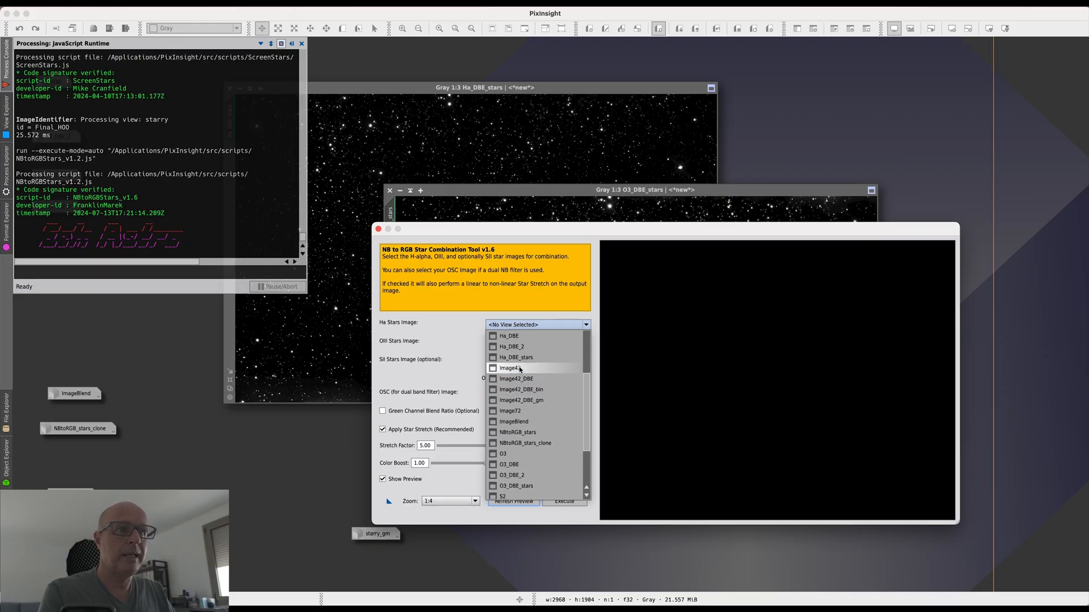
left_click(512, 358)
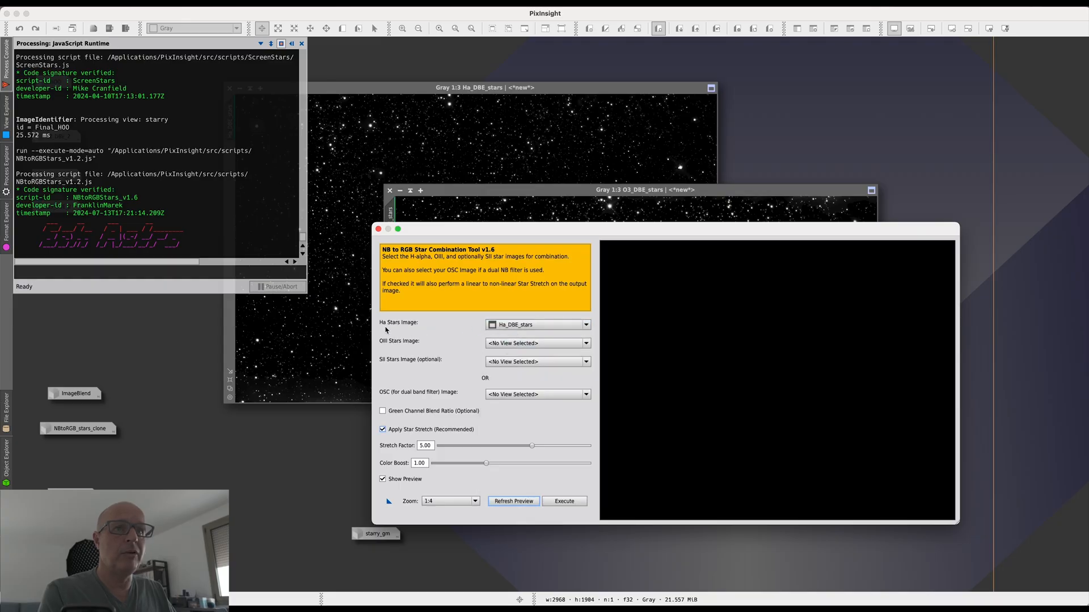
Step: Choose O3_DBE_stars as the OIII stars image and refresh the preview of the combined stars
left_click(536, 343)
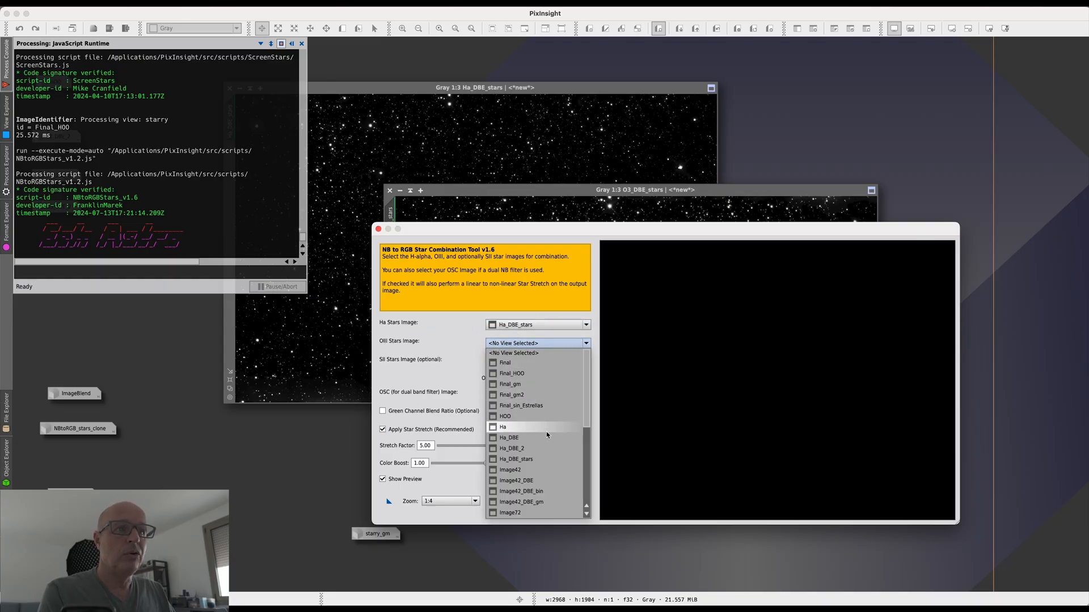
scroll(546, 465, "down", 2)
scroll(546, 465, "down", 2)
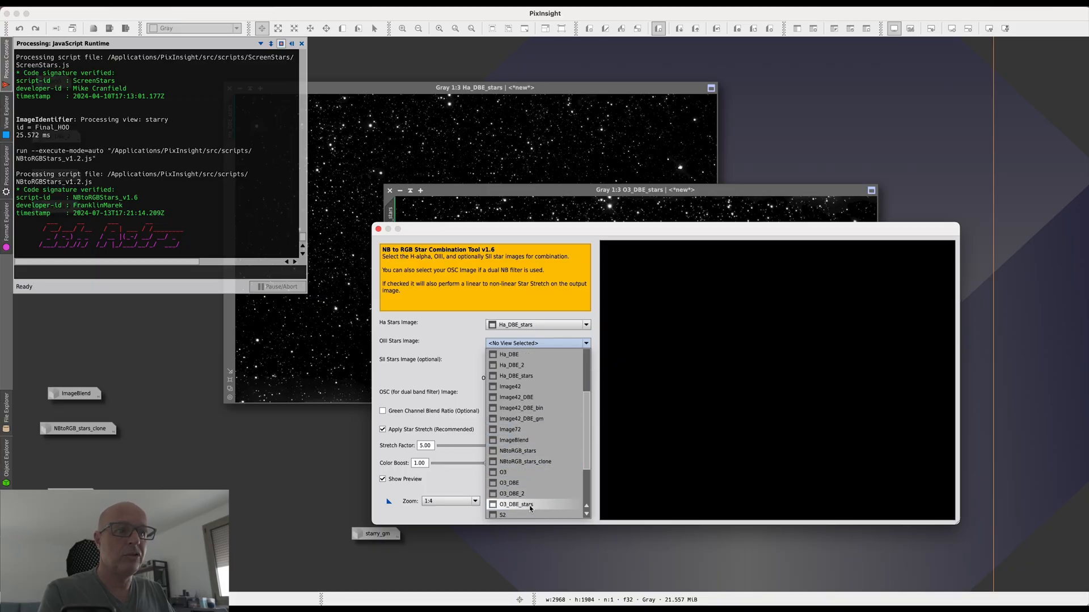
left_click(531, 504)
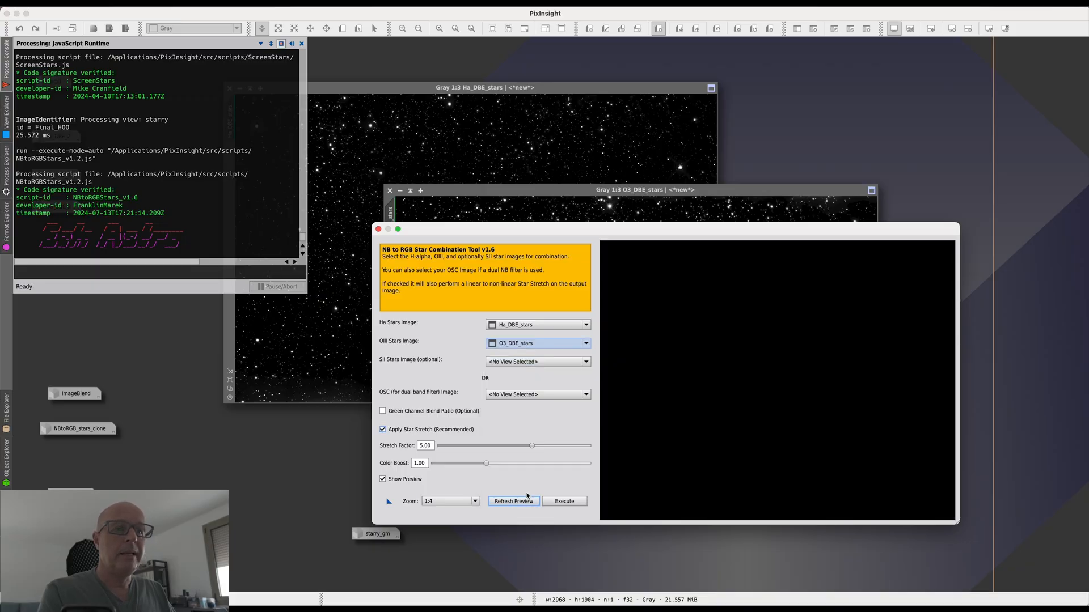
left_click(509, 500)
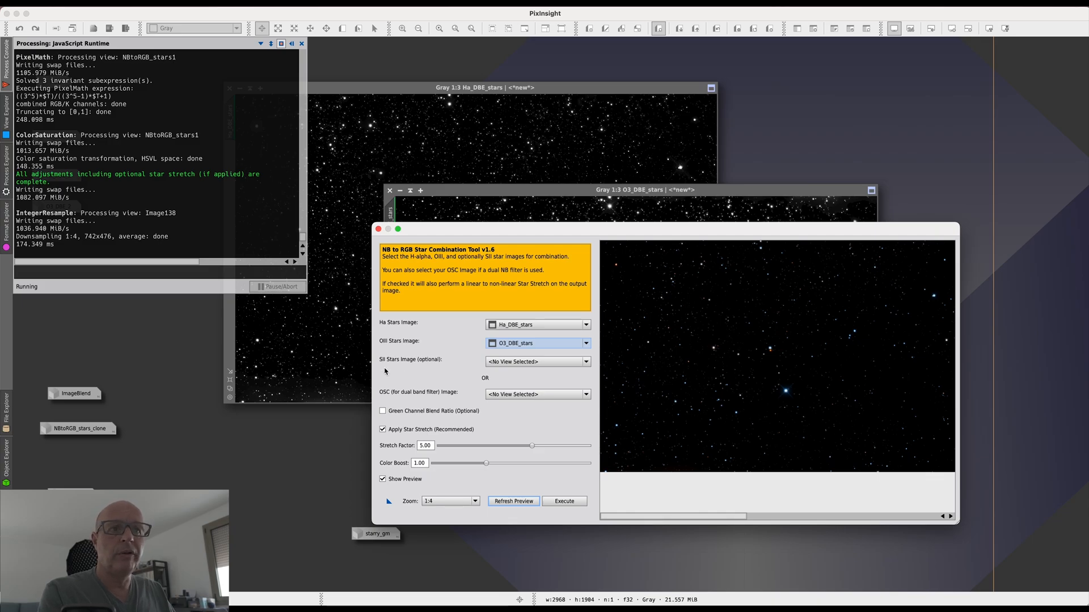
Step: Lower Color Boost to 0.45 and Stretch Factor to 4.60 for the combined stars, and refresh the preview
mouse_move(499, 326)
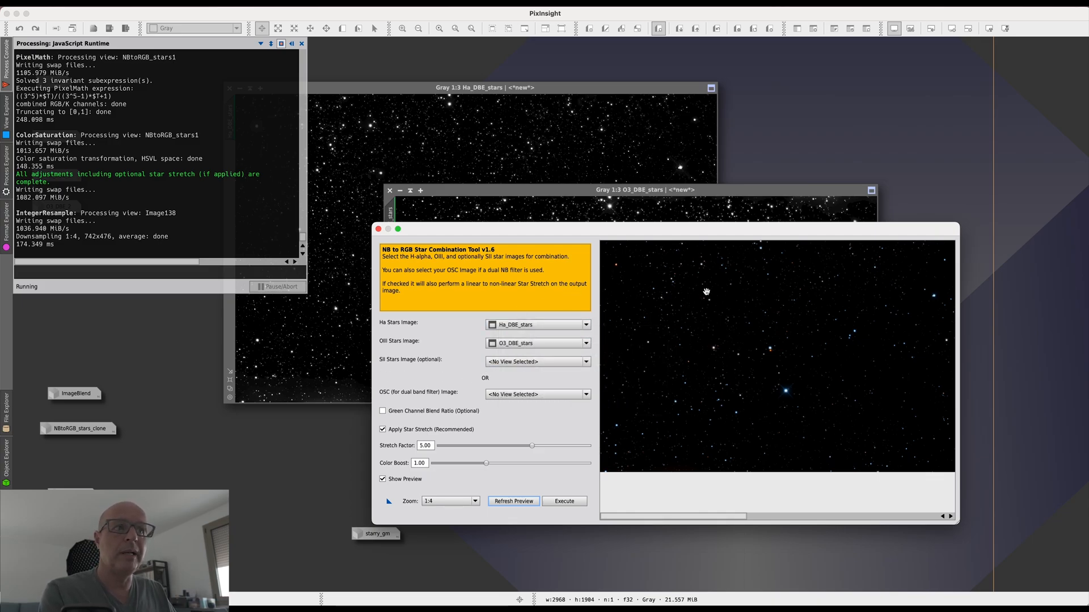
left_click_drag(596, 233, 555, 156)
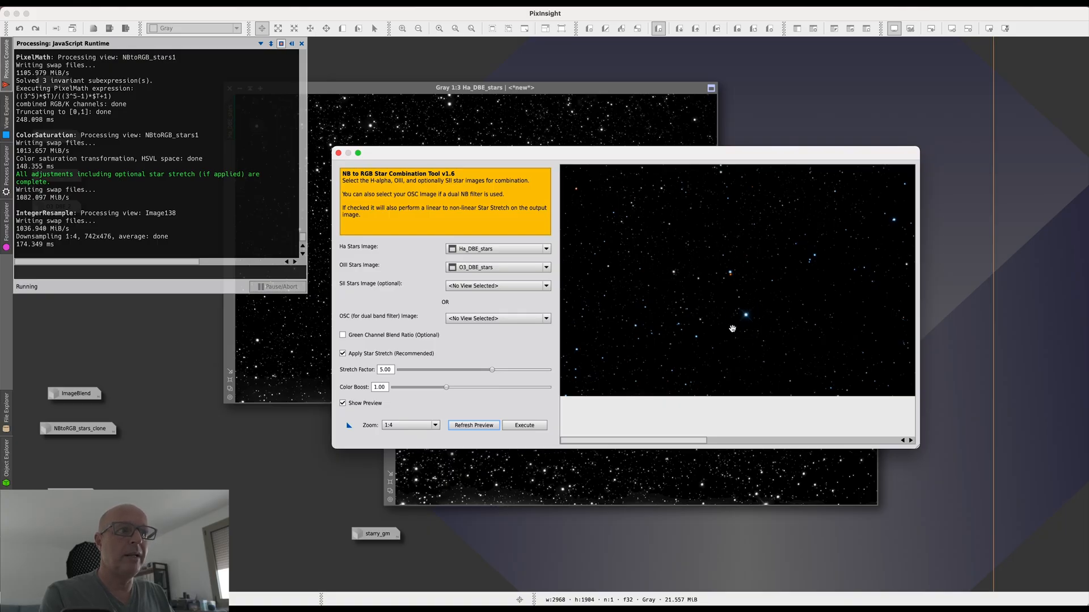
left_click_drag(447, 390, 437, 389)
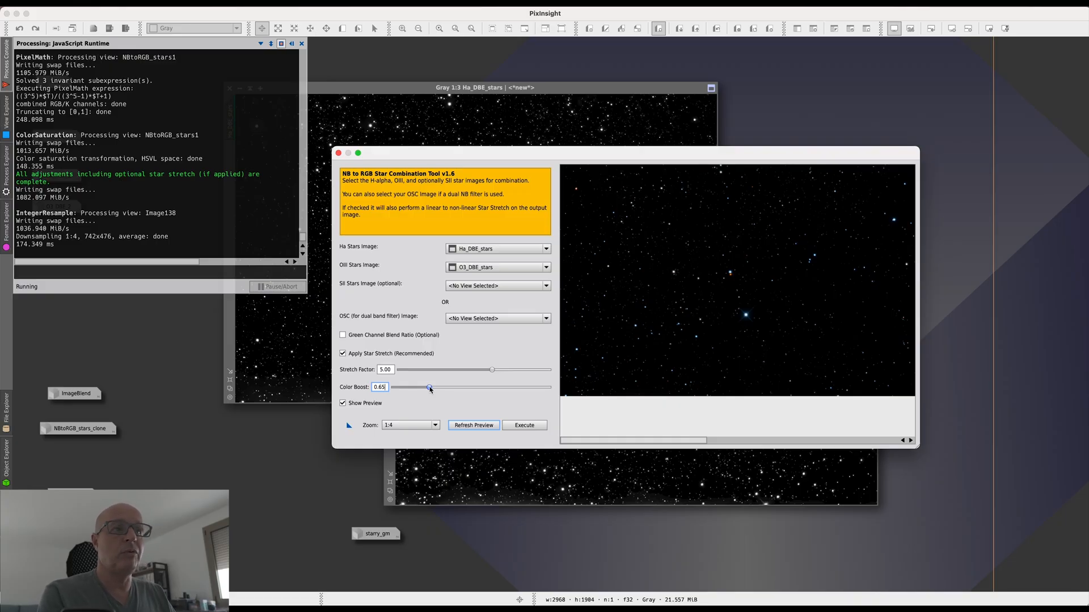
left_click_drag(430, 388, 425, 388)
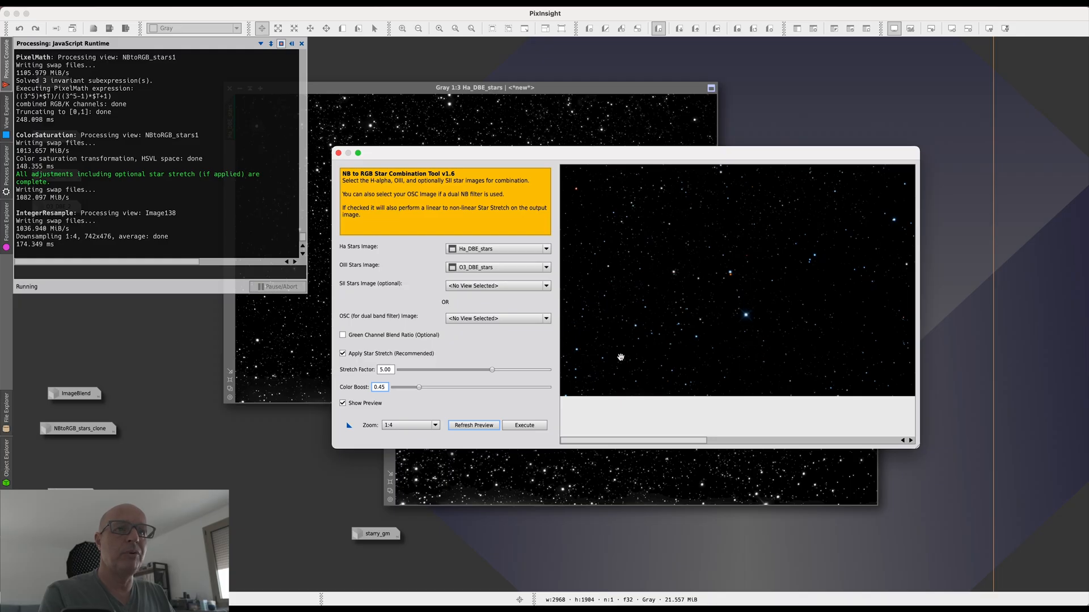
left_click_drag(493, 371, 486, 373)
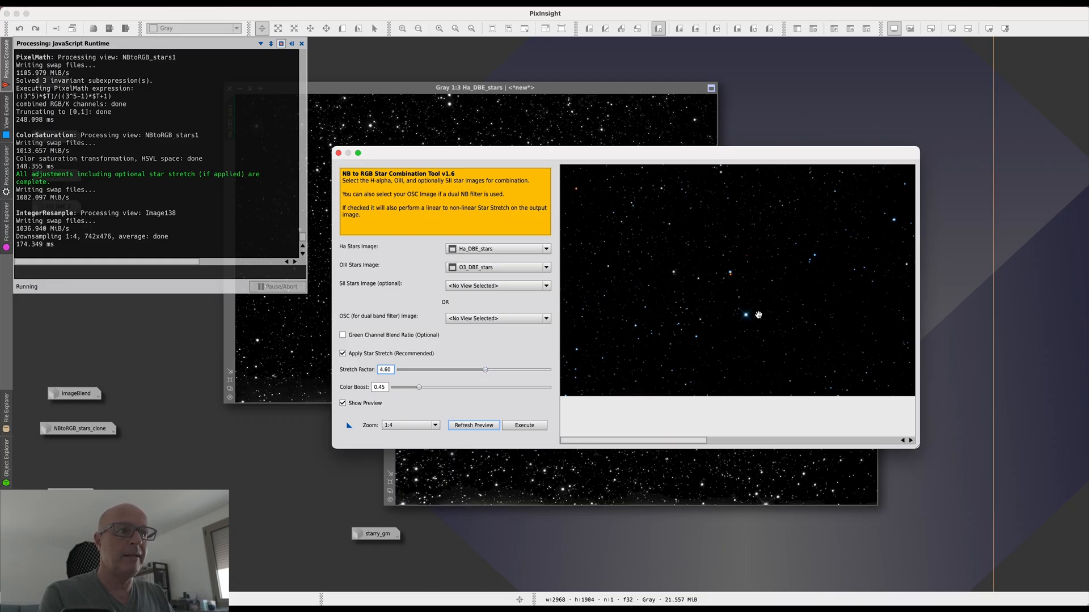
left_click(476, 426)
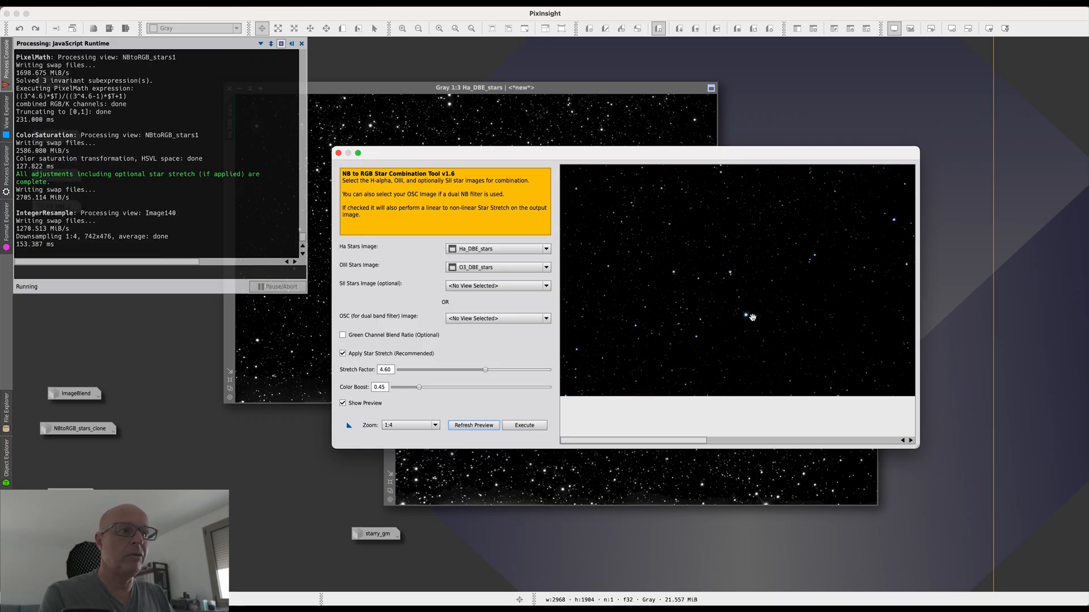
key("ctrl+Up")
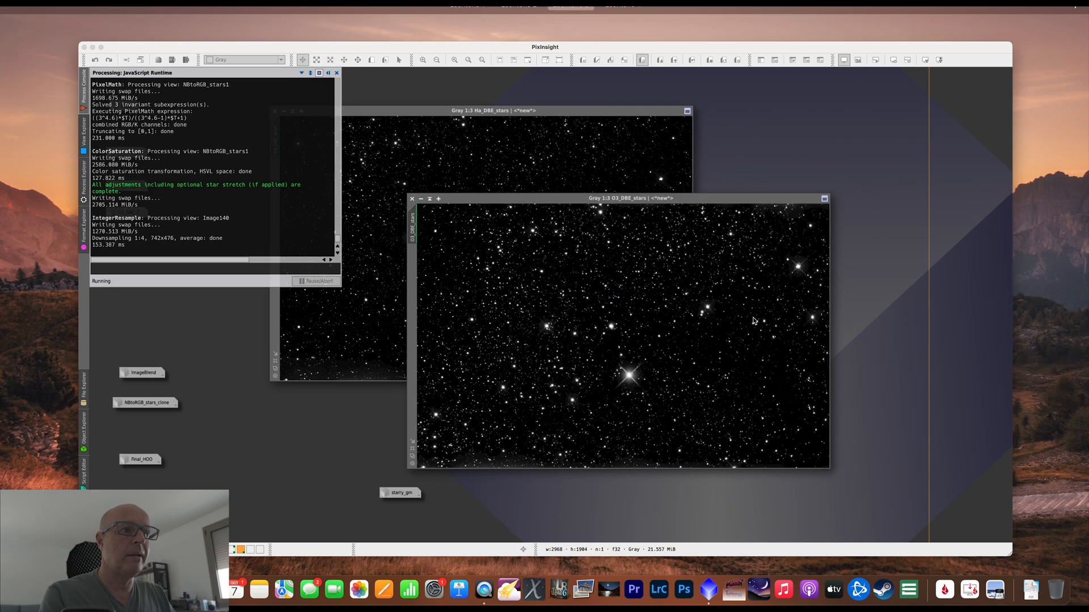
left_click(731, 318)
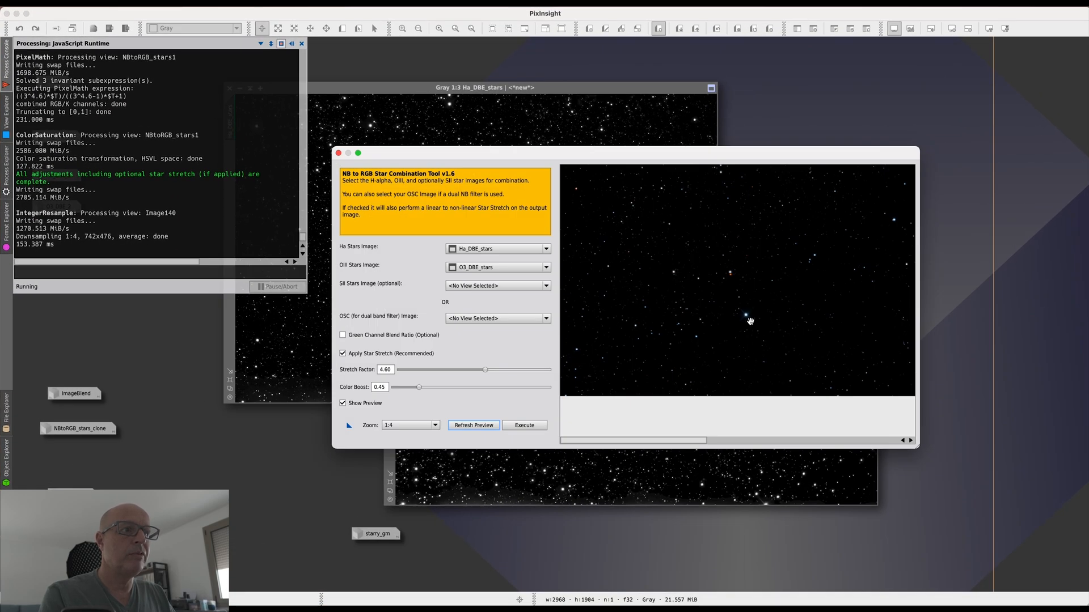
Step: Try a Stretch Factor of 4.10 in the refreshed preview, and close the star combination script without executing it
left_click_drag(688, 160, 650, 154)
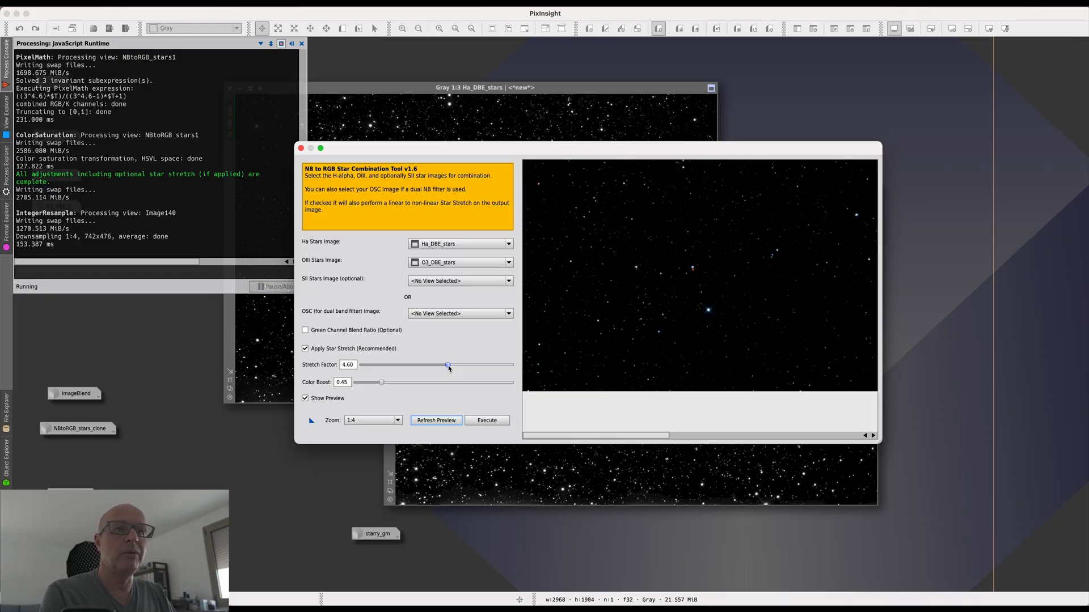
left_click_drag(449, 368, 445, 368)
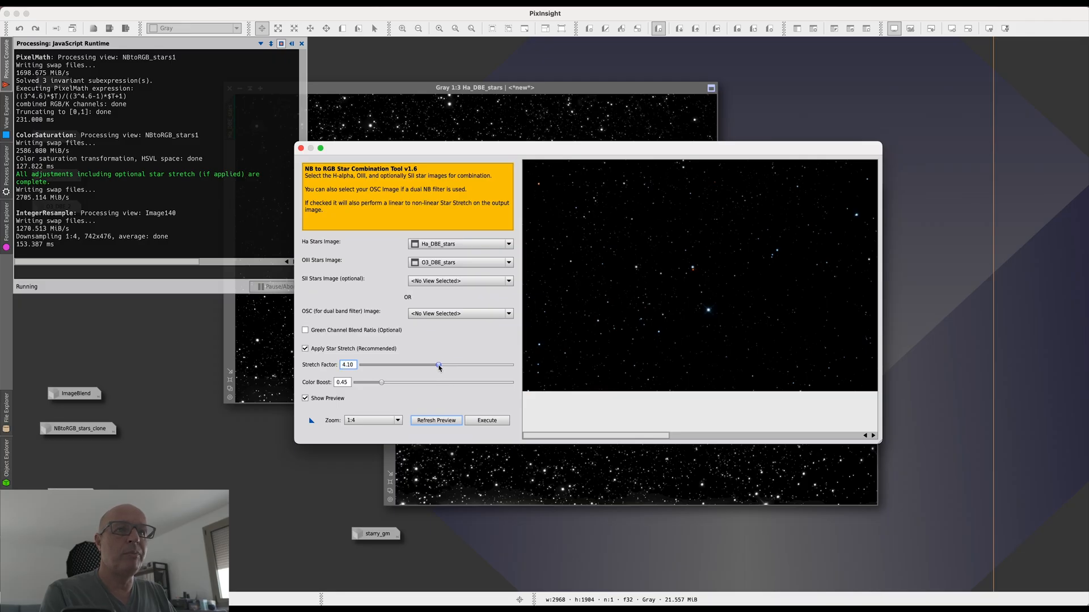
left_click(436, 421)
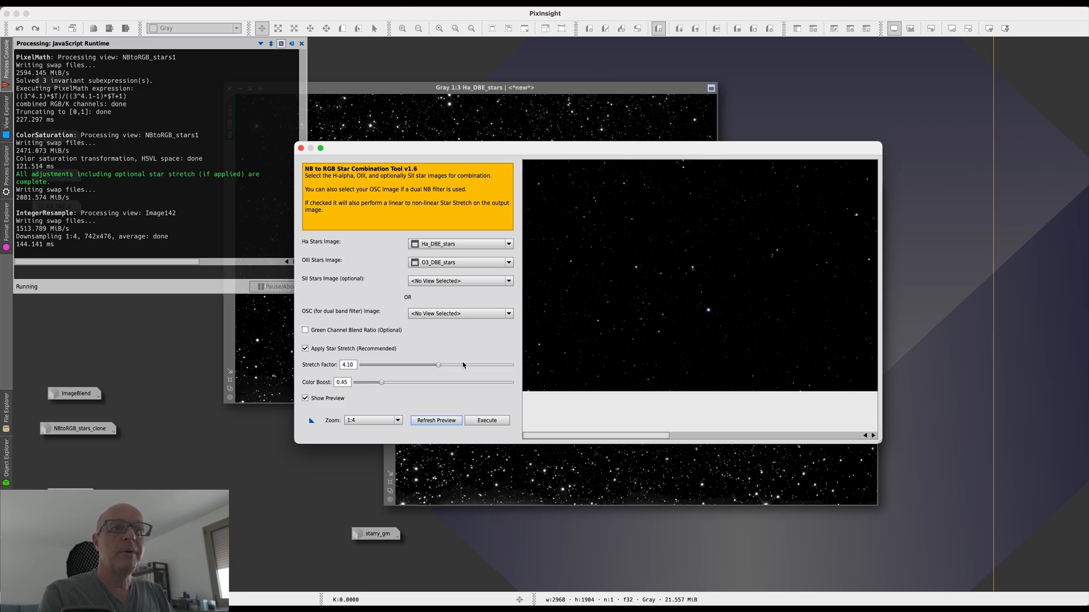
left_click_drag(441, 369, 444, 370)
left_click(301, 149)
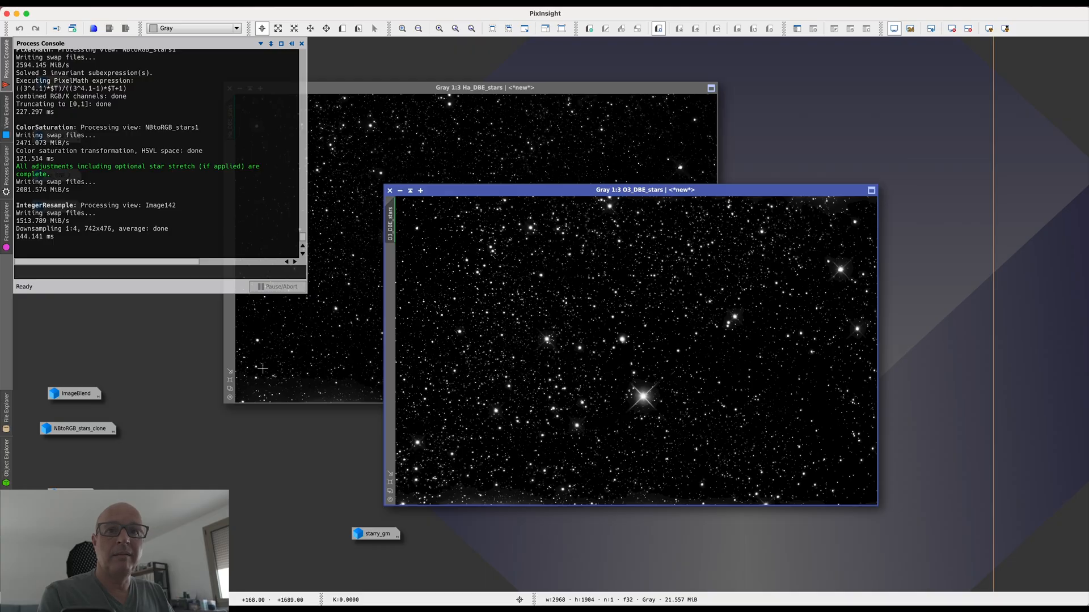
Step: Restore the NBtoRGB_stars_clone image and examine its star colours at 2:1 across several areas before returning to the full view
double_click(81, 433)
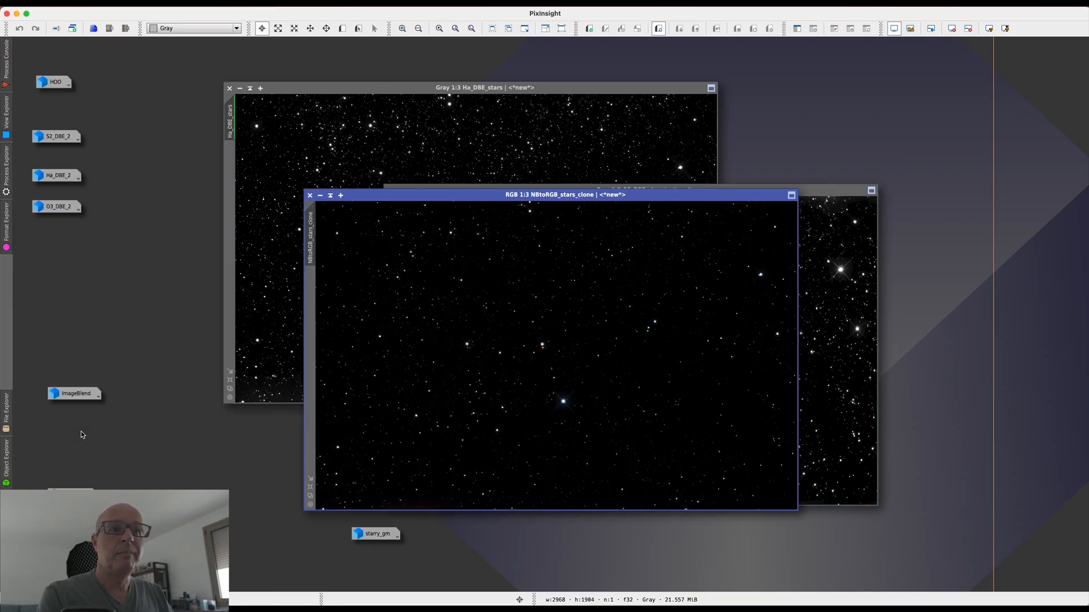
left_click_drag(404, 198, 277, 145)
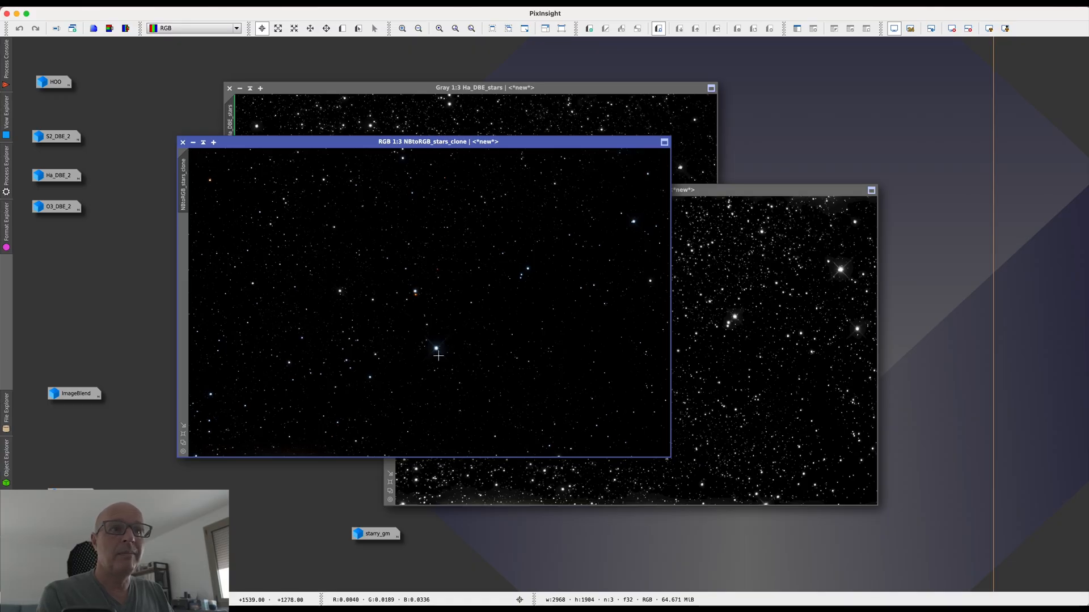
scroll(416, 300, "up", 3)
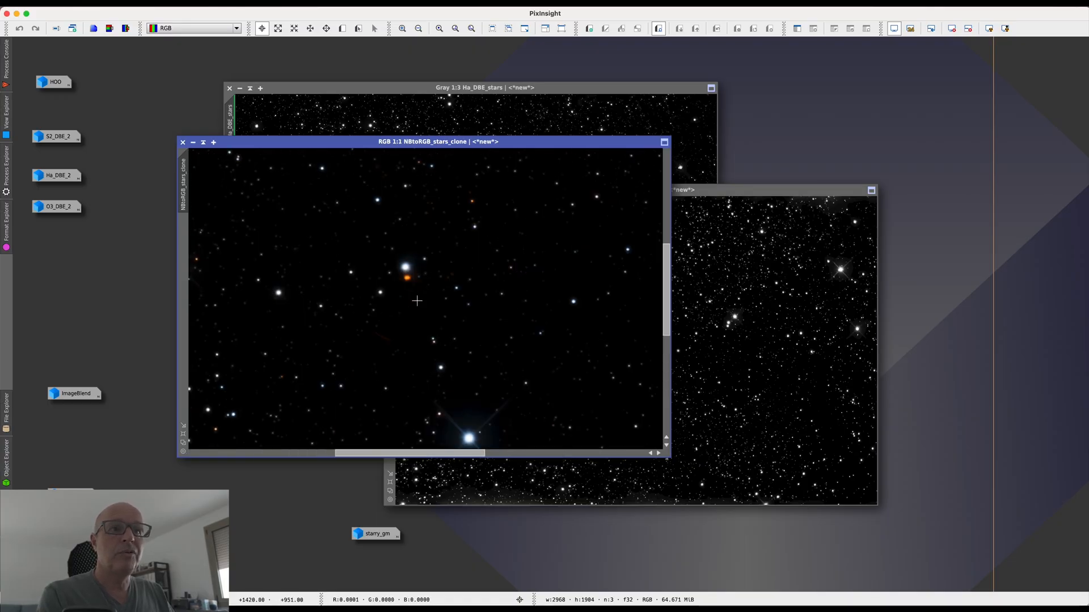
key("space")
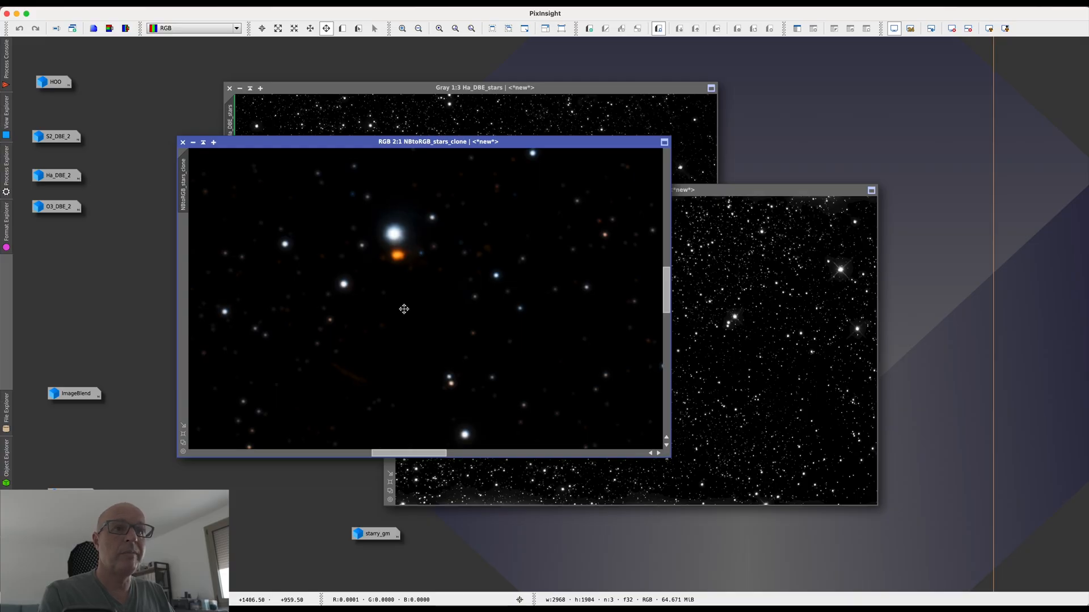
left_click_drag(396, 290, 521, 378)
left_click_drag(370, 308, 491, 322)
left_click_drag(329, 309, 473, 253)
left_click_drag(417, 300, 456, 237)
left_click_drag(428, 335, 414, 279)
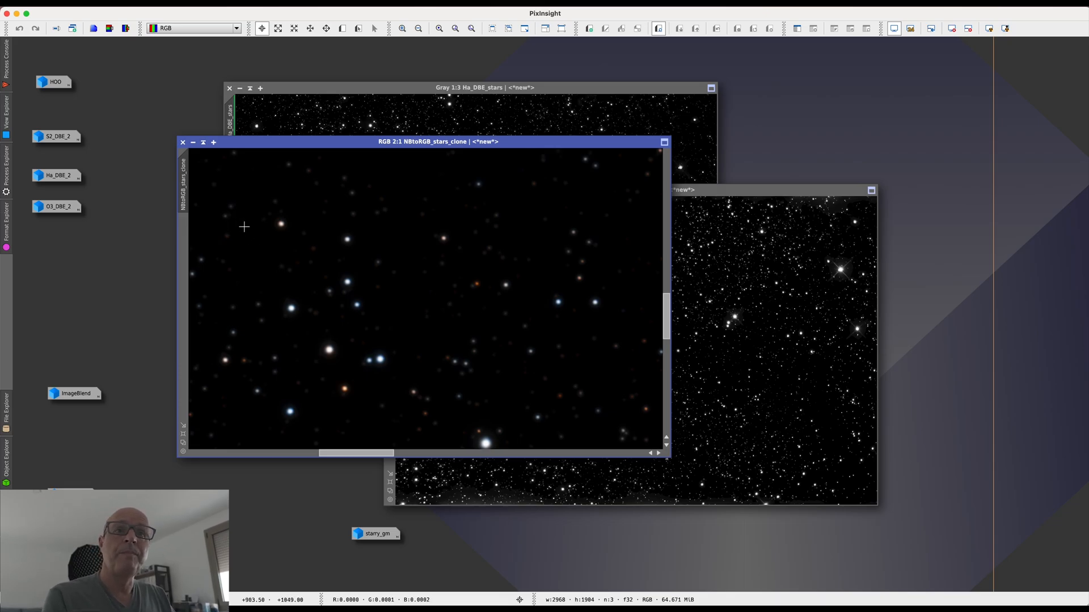
left_click(183, 443)
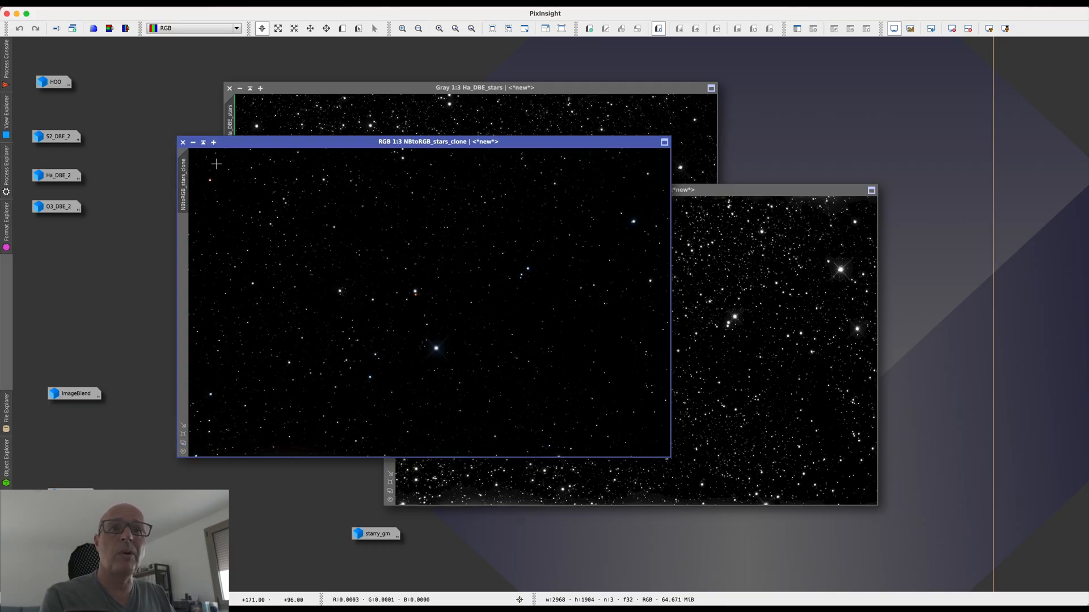
Step: Minimize the RGB, O3 and Ha star images, and restore the starless Ha_DBE_2 and O3_DBE_2 images
left_click(193, 142)
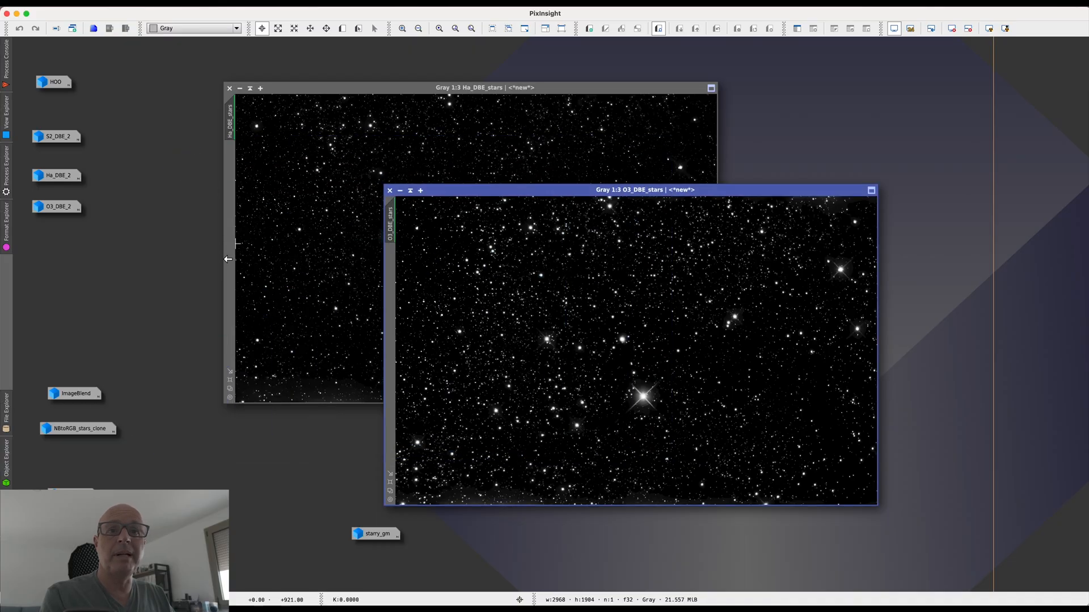
left_click(401, 191)
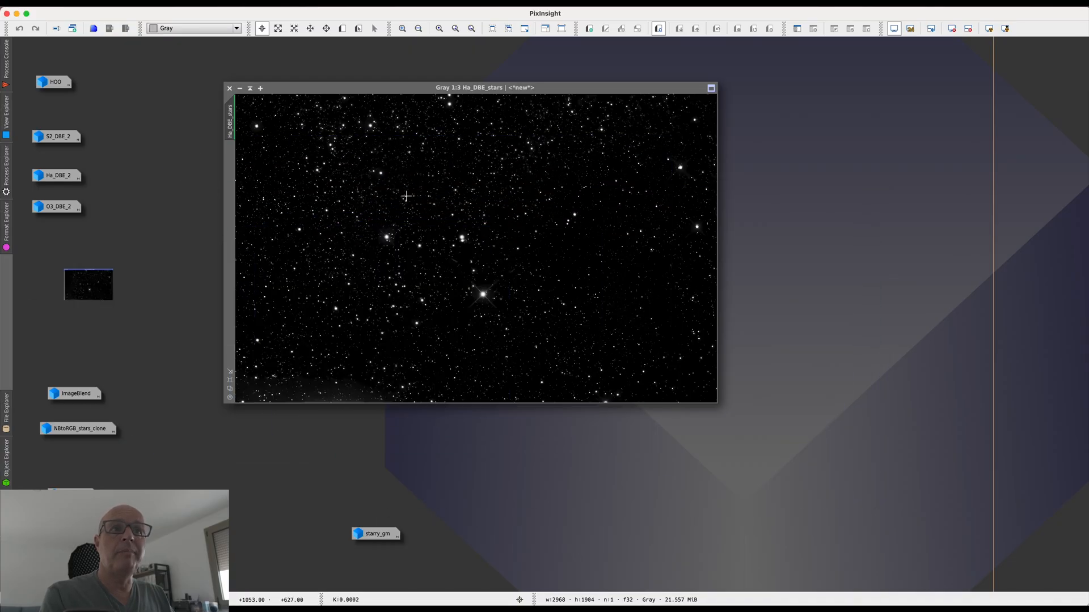
left_click(240, 88)
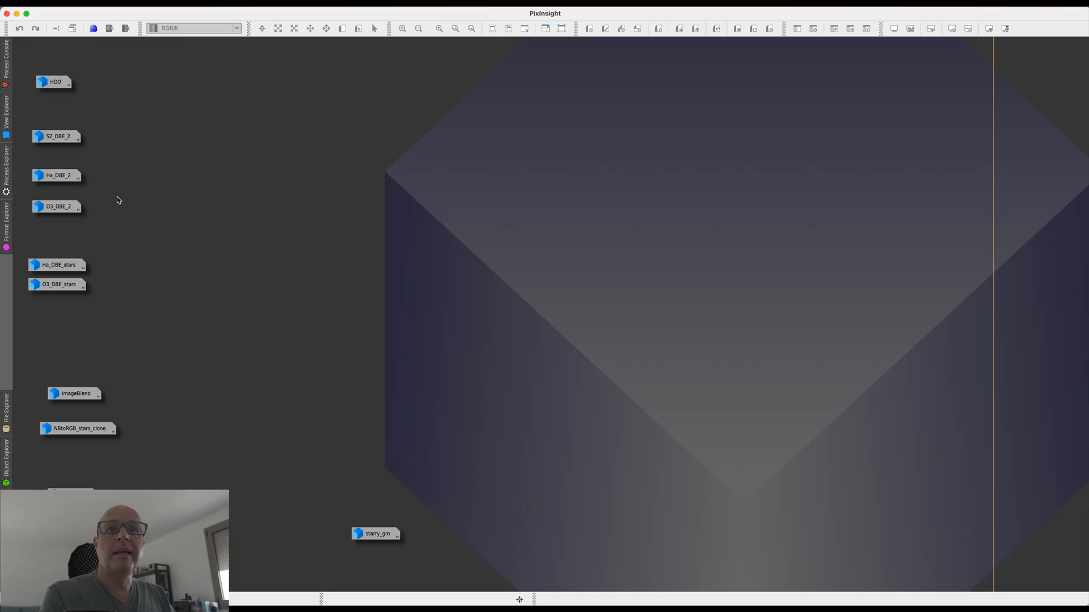
double_click(56, 178)
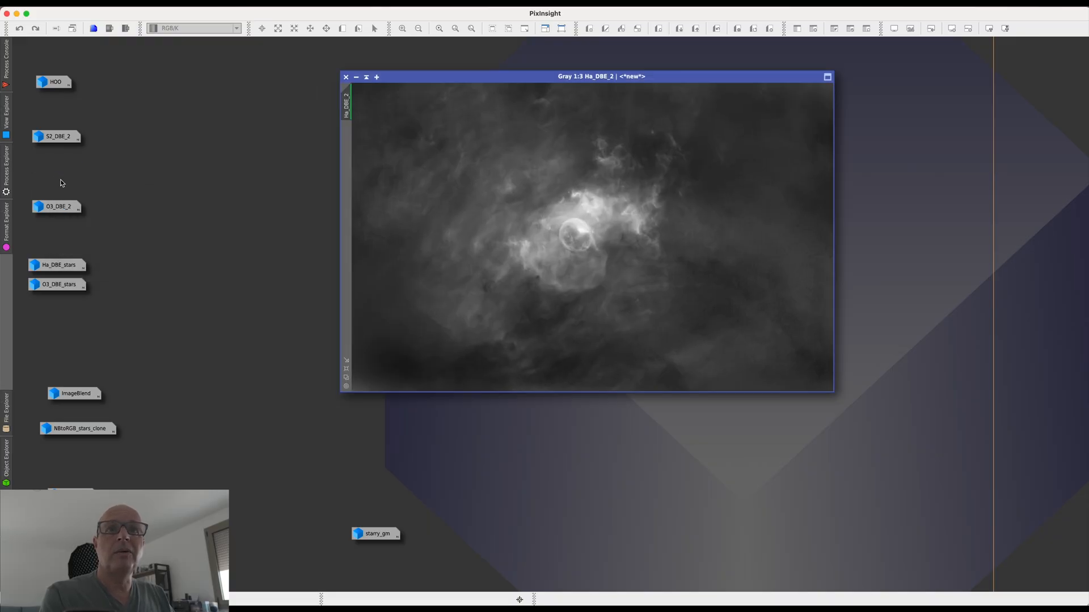
double_click(61, 211)
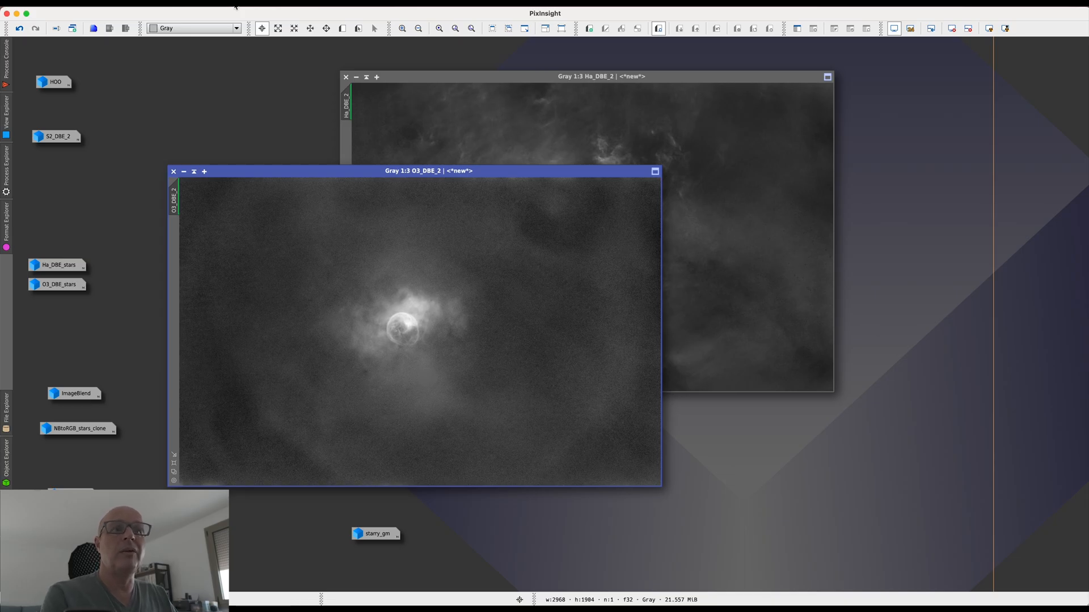
Step: Launch NoiseXTerminator, place its window beside the images, and set Detail to 0.34
left_click(236, 7)
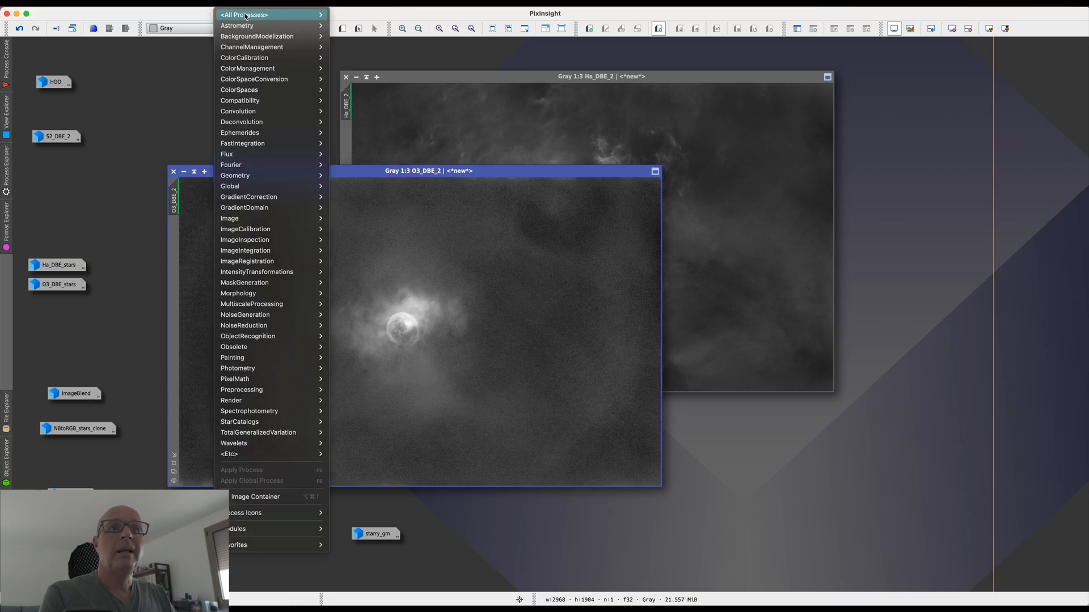
mouse_move(244, 15)
scroll(372, 331, "down", 10)
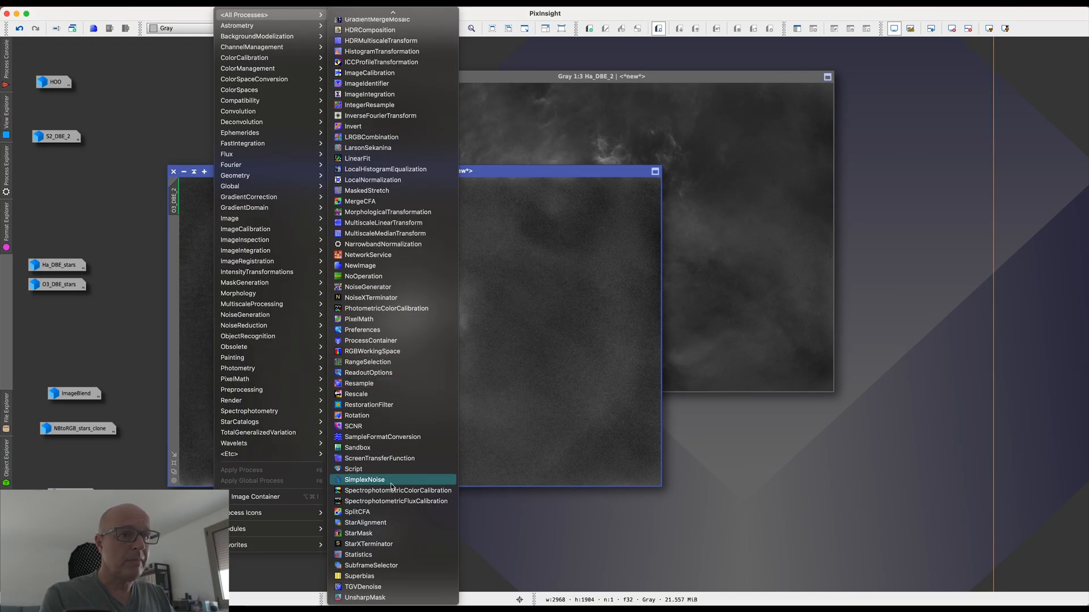
left_click(371, 298)
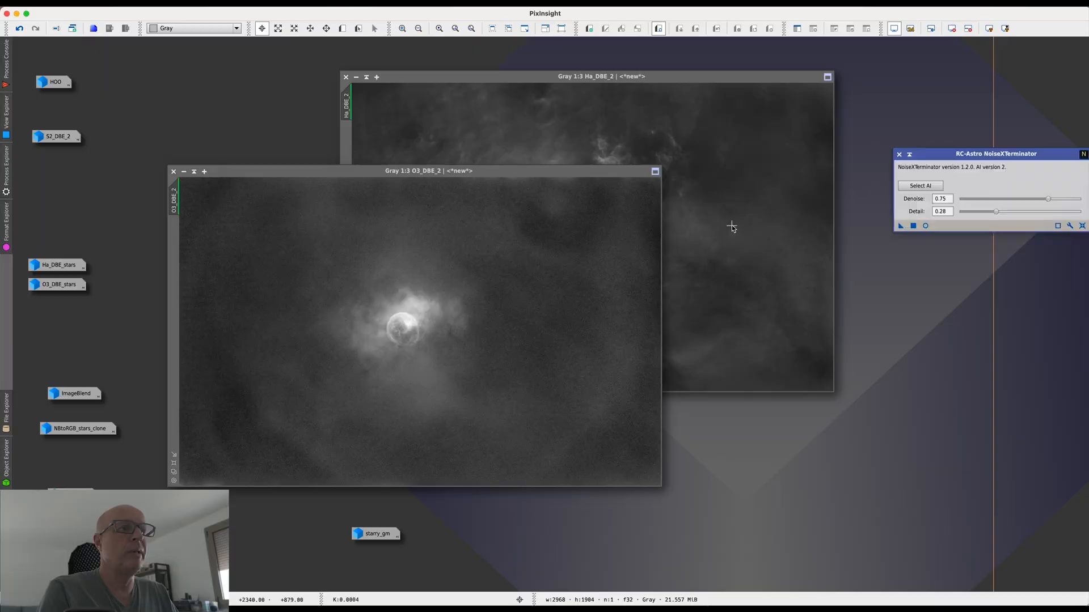
left_click(934, 155)
left_click_drag(933, 155, 898, 137)
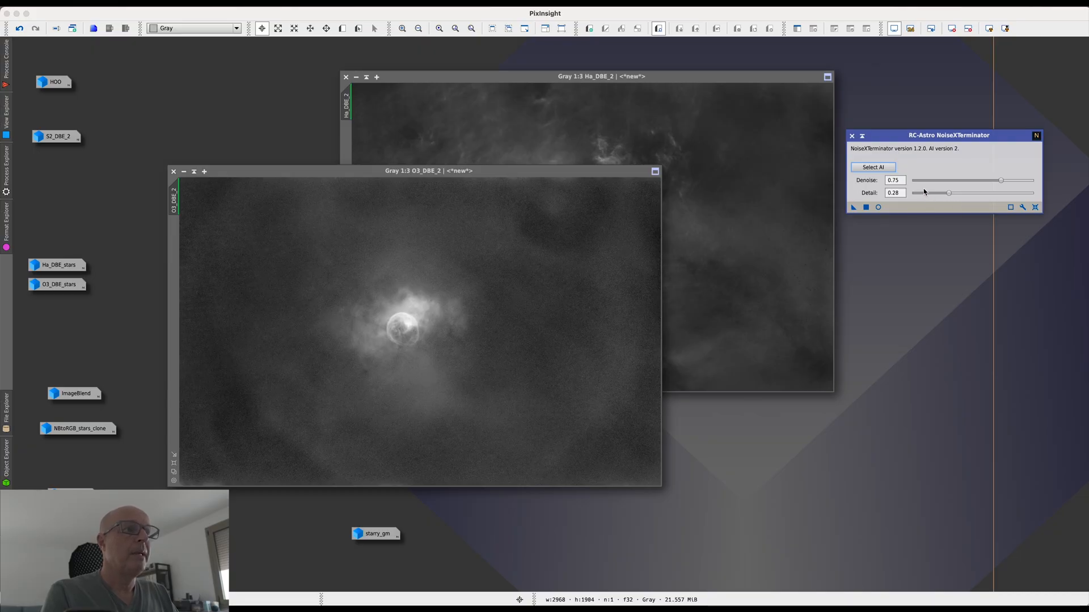
left_click_drag(949, 193, 952, 192)
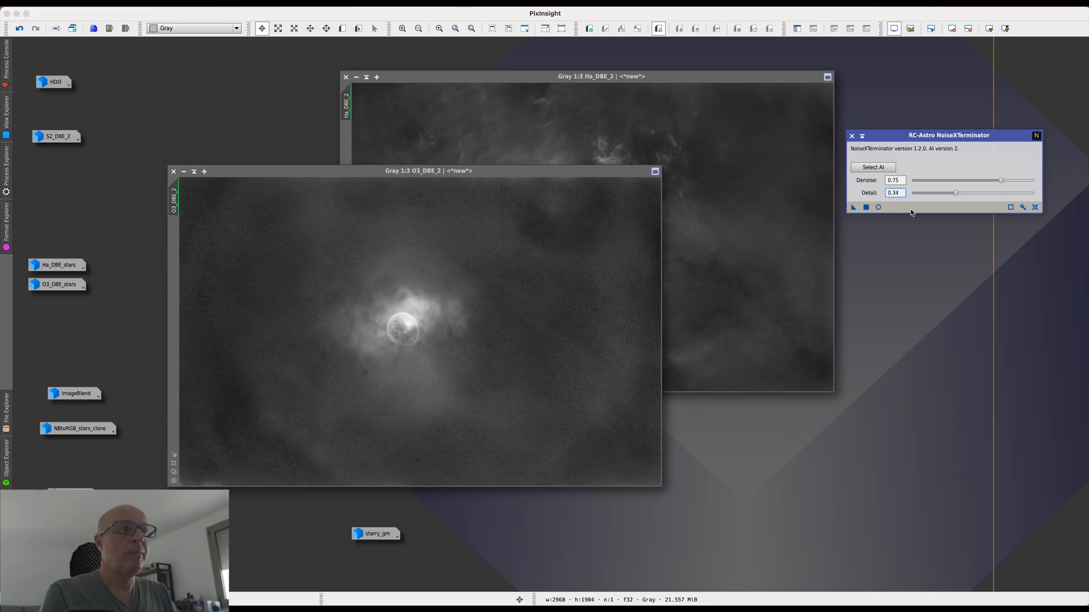
Step: Check the noise reduction on O3_DBE_2 in a real-time preview, and close the preview
left_click(879, 207)
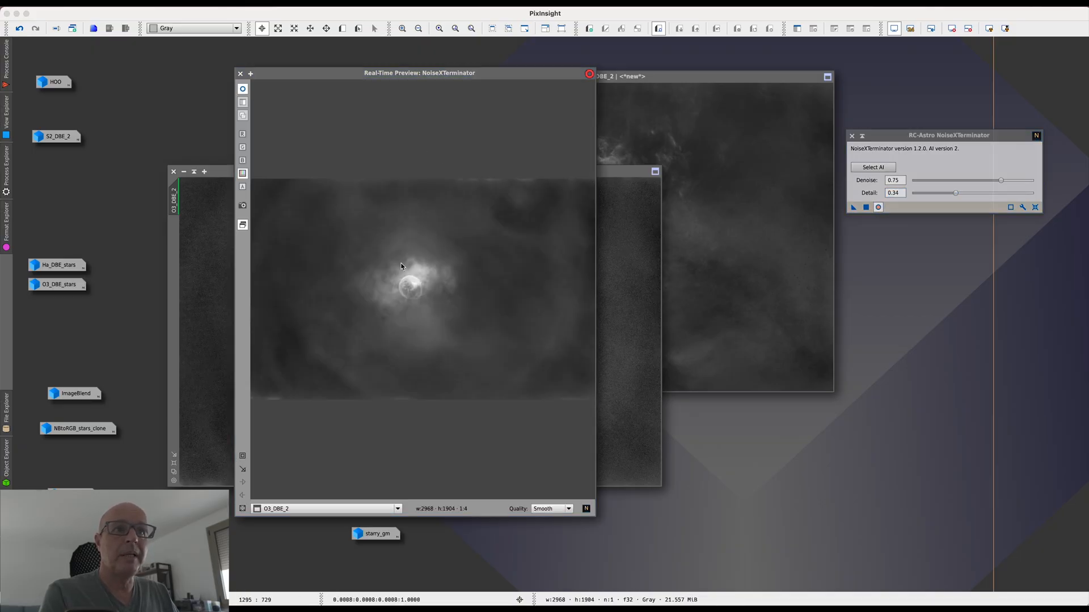
left_click_drag(491, 73, 316, 156)
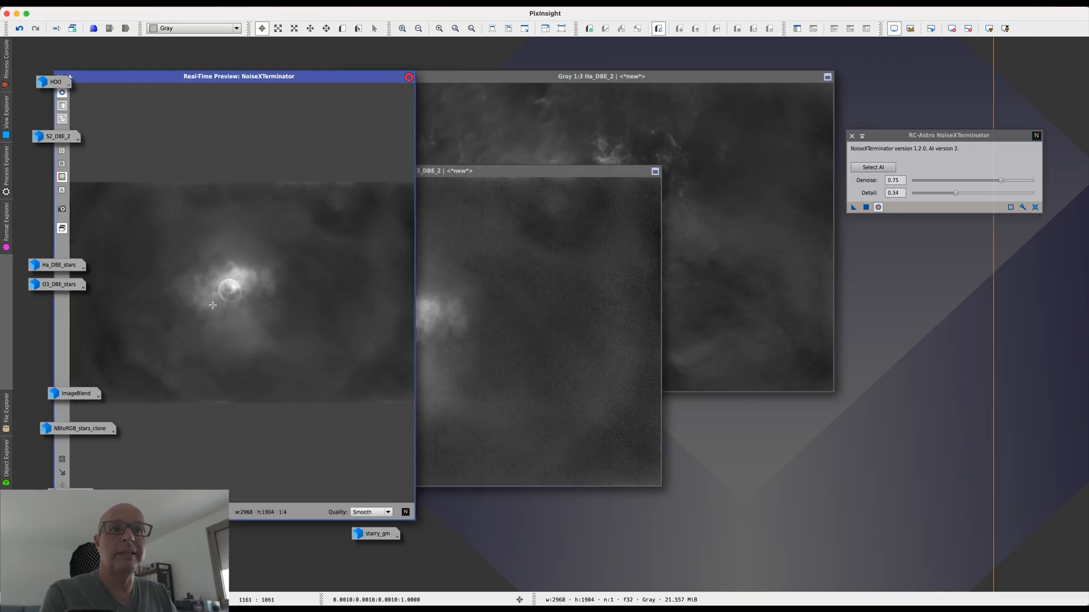
left_click_drag(169, 78, 265, 80)
left_click(155, 78)
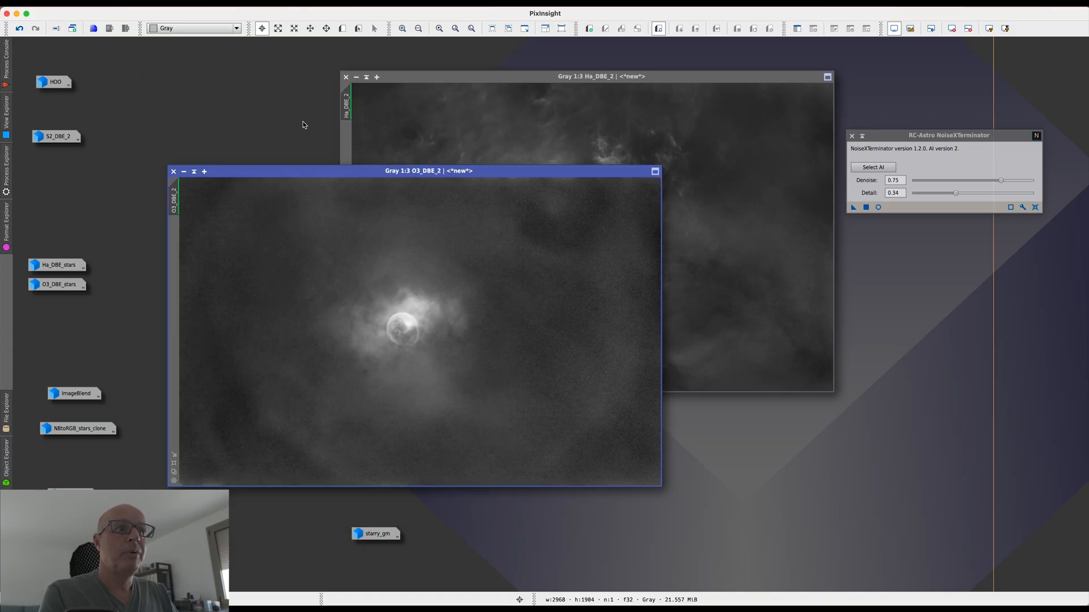
Step: Apply NoiseXTerminator to O3_DBE_2 and compare the zoomed-in image before and after by undoing and redoing the noise reduction
left_click(866, 207)
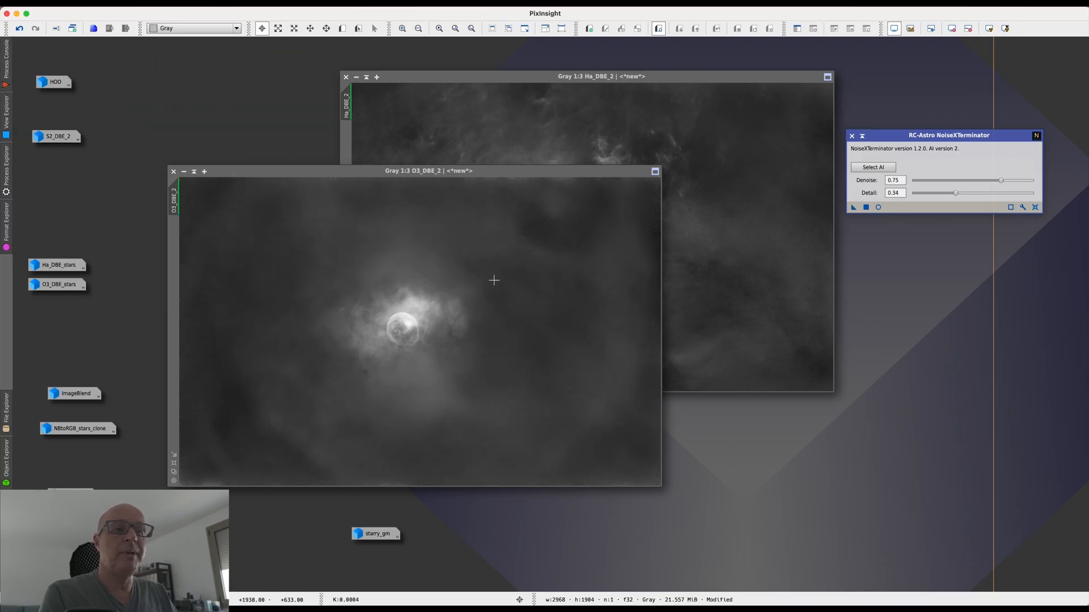
scroll(494, 280, "up", 2)
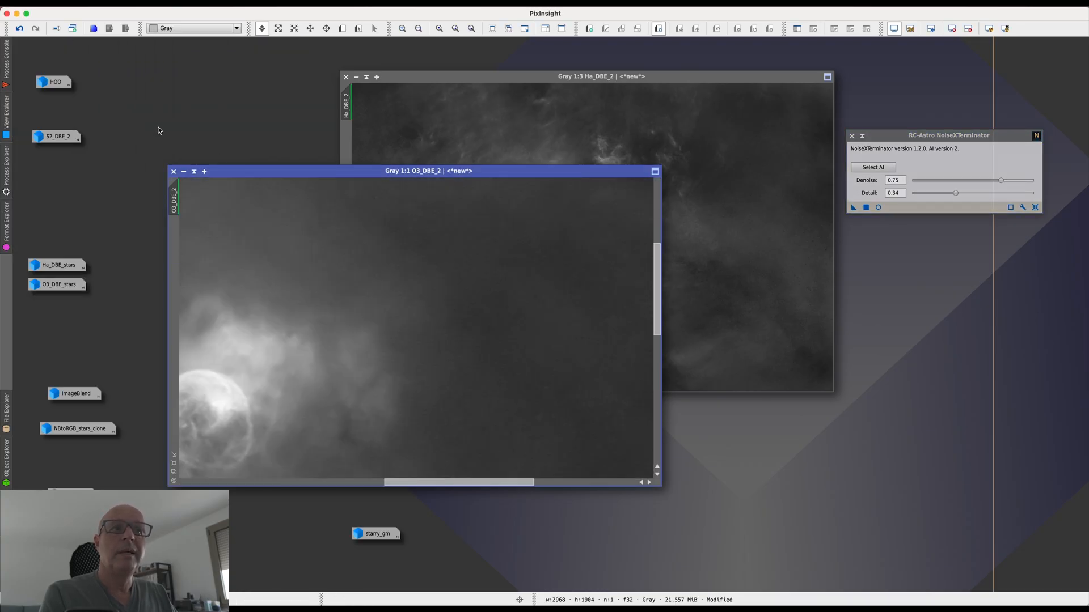
left_click(20, 29)
left_click(35, 28)
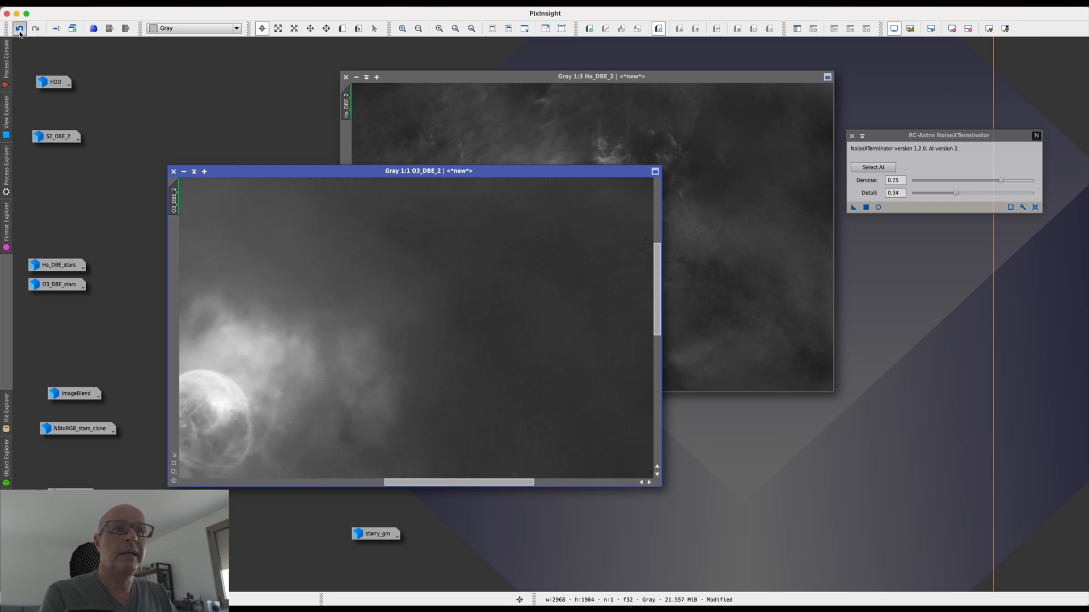
scroll(466, 274, "up", 1)
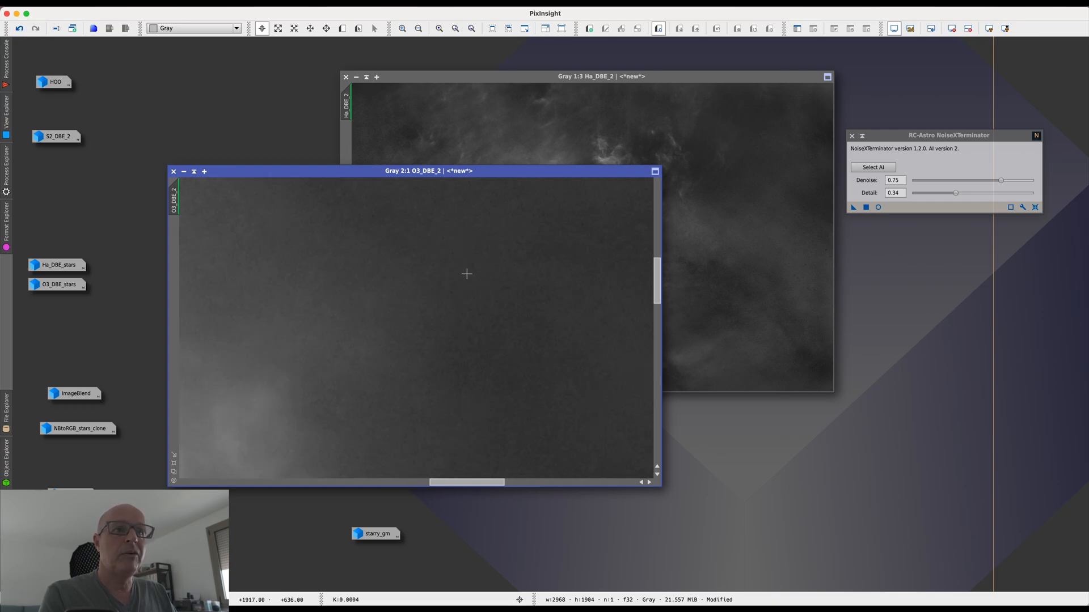
Step: Inspect the denoised O3_DBE_2 image up close and fit the whole image back into its window
scroll(466, 274, "up", 1)
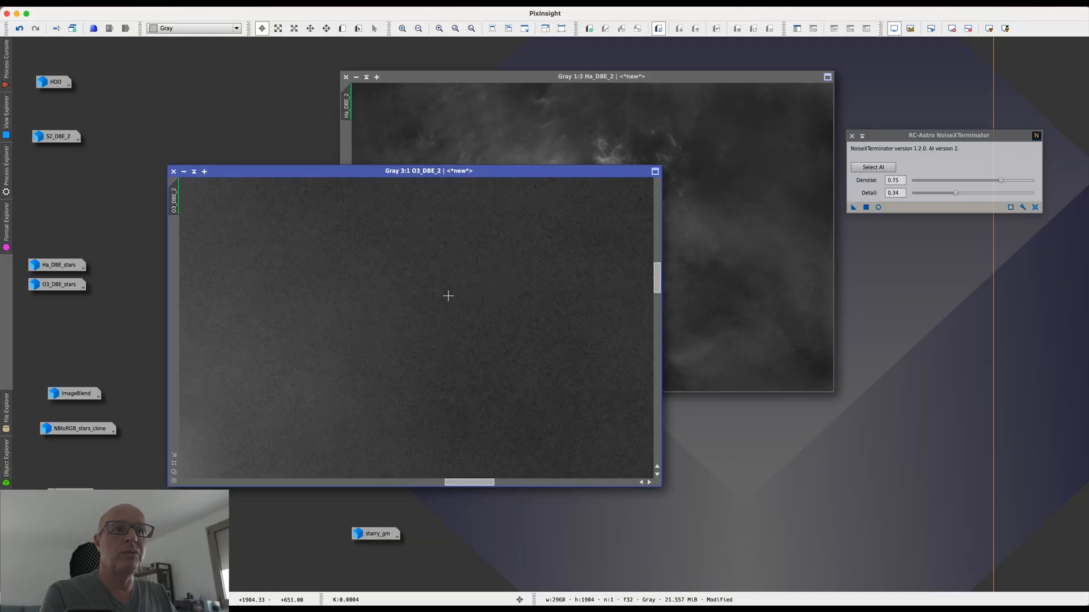
scroll(448, 295, "down", 3)
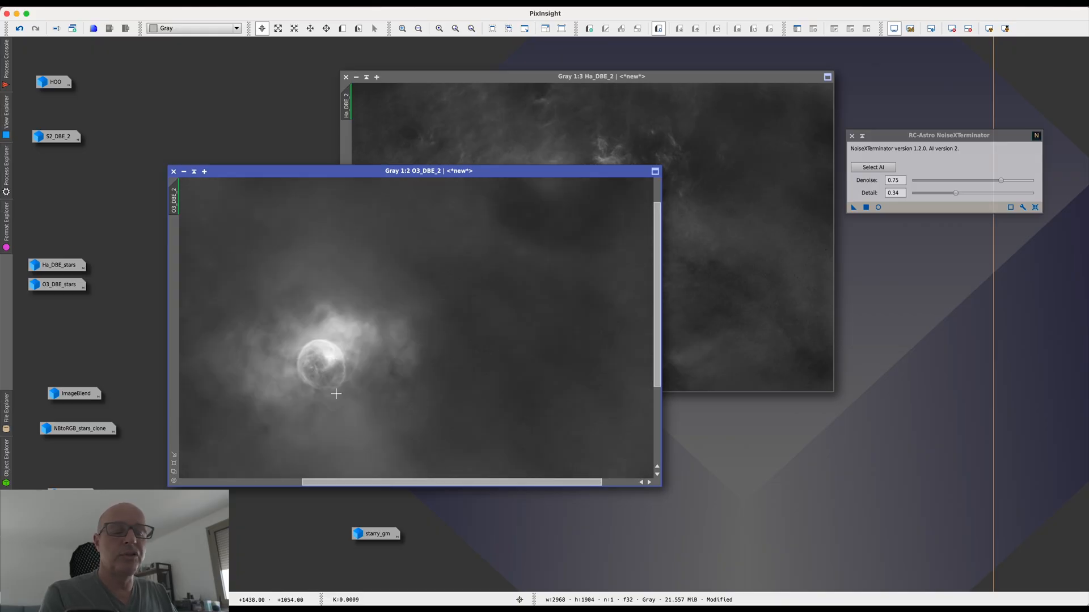
left_click(173, 472)
Step: Bring Ha_DBE_2 to the front, move it aside, and apply NoiseXTerminator to it with Denoise 0.75 and Detail 0.34
left_click(652, 75)
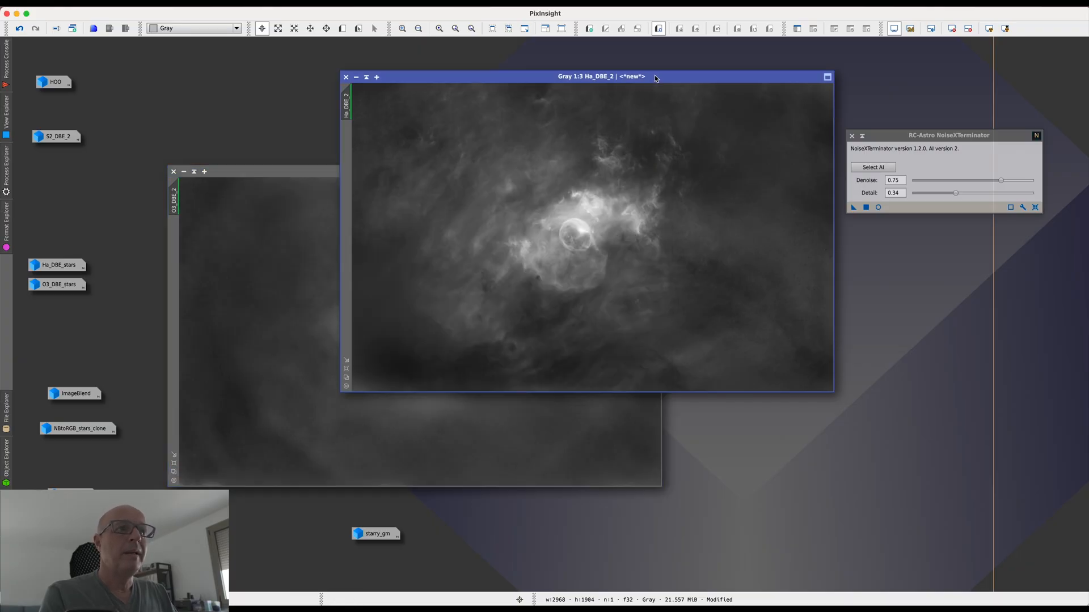
left_click_drag(667, 80, 540, 82)
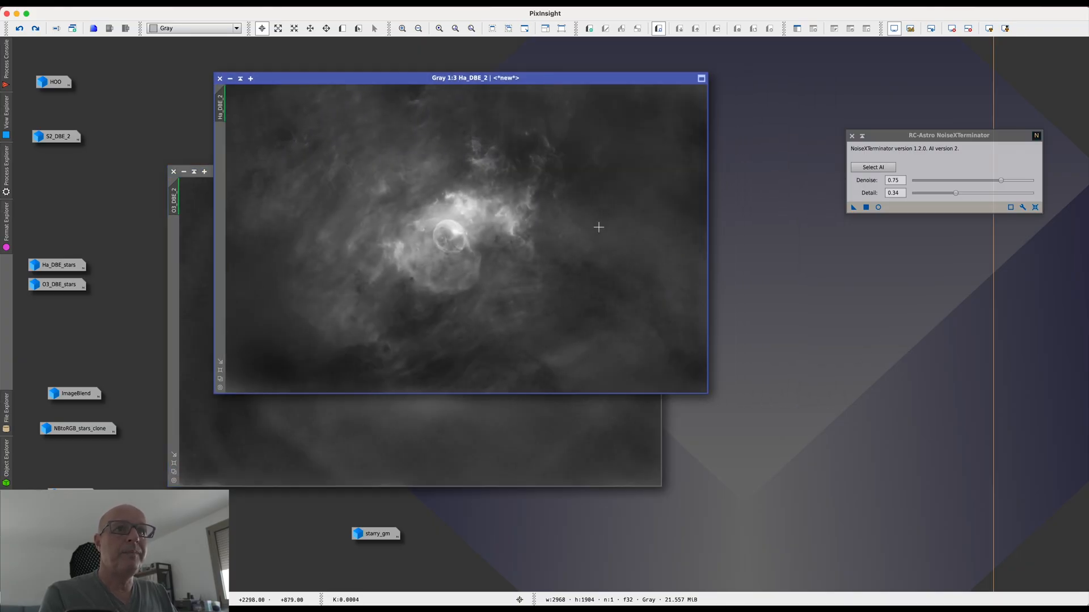
scroll(625, 277, "up", 2)
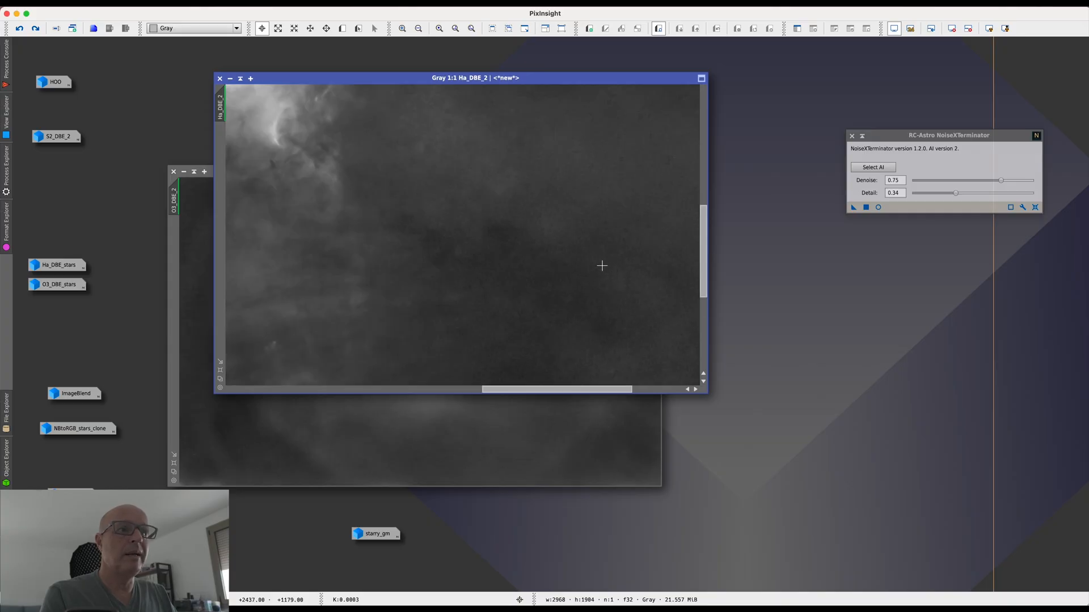
left_click(866, 208)
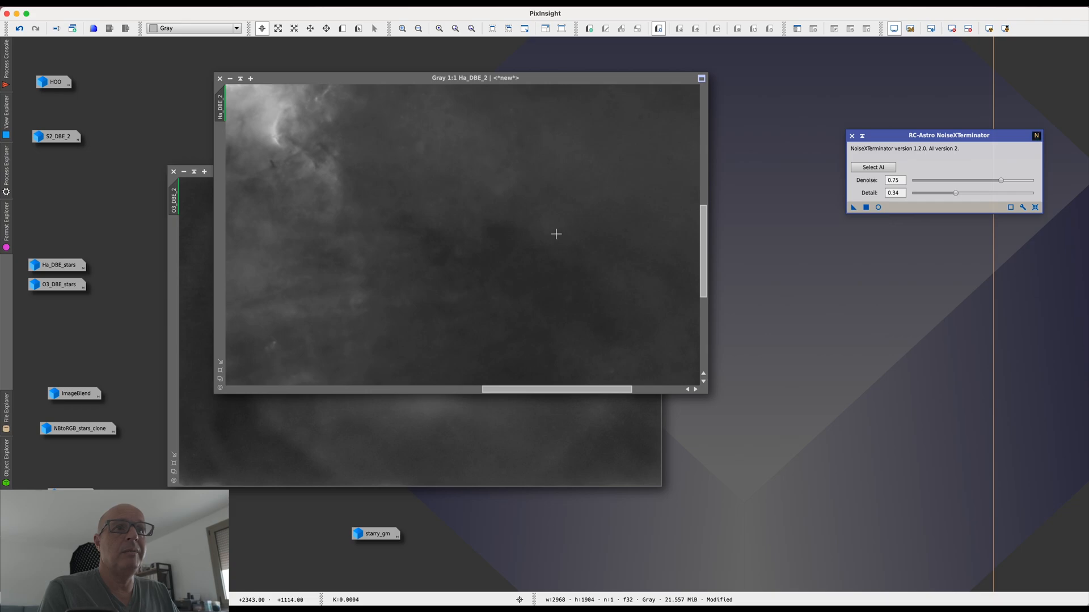
Step: Compare Ha_DBE_2 around the nebula before and after by undoing and redoing the noise reduction, and fit the image in its window
left_click(459, 280)
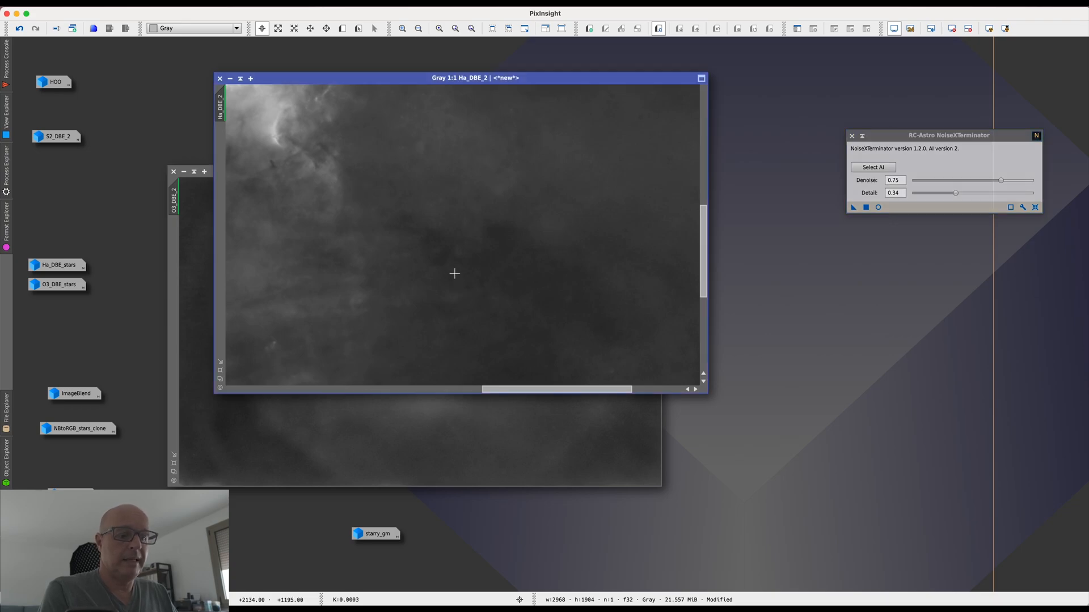
left_click_drag(394, 221, 534, 338)
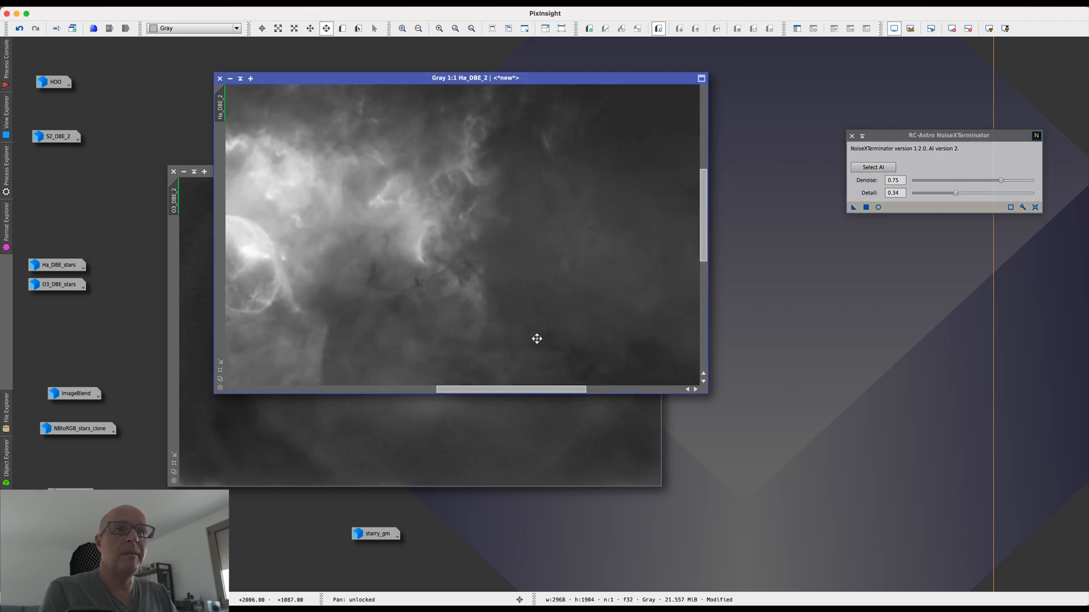
left_click(22, 30)
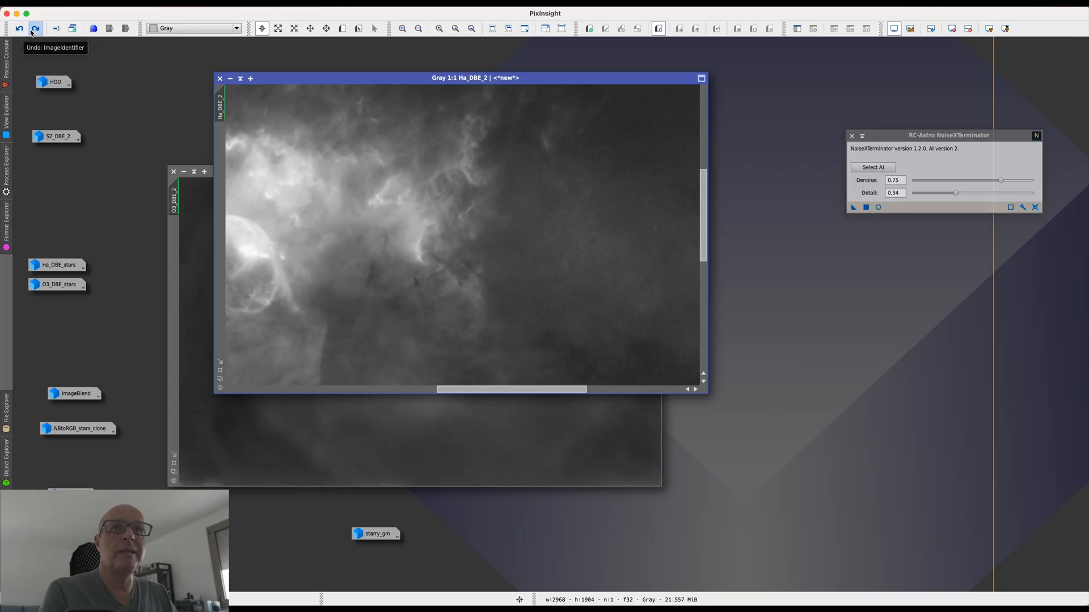
left_click(35, 29)
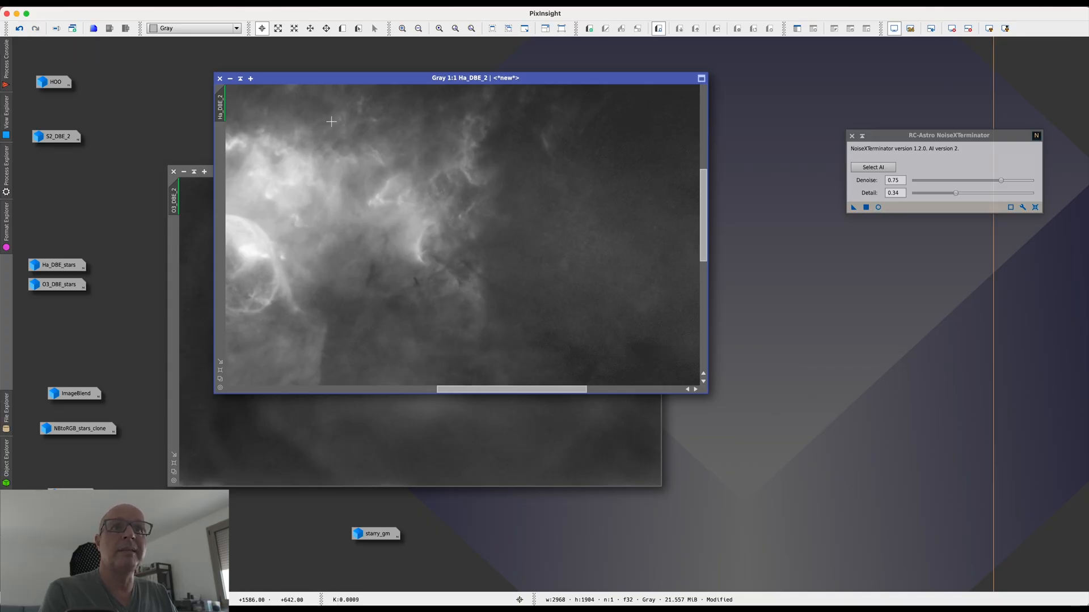
left_click(220, 380)
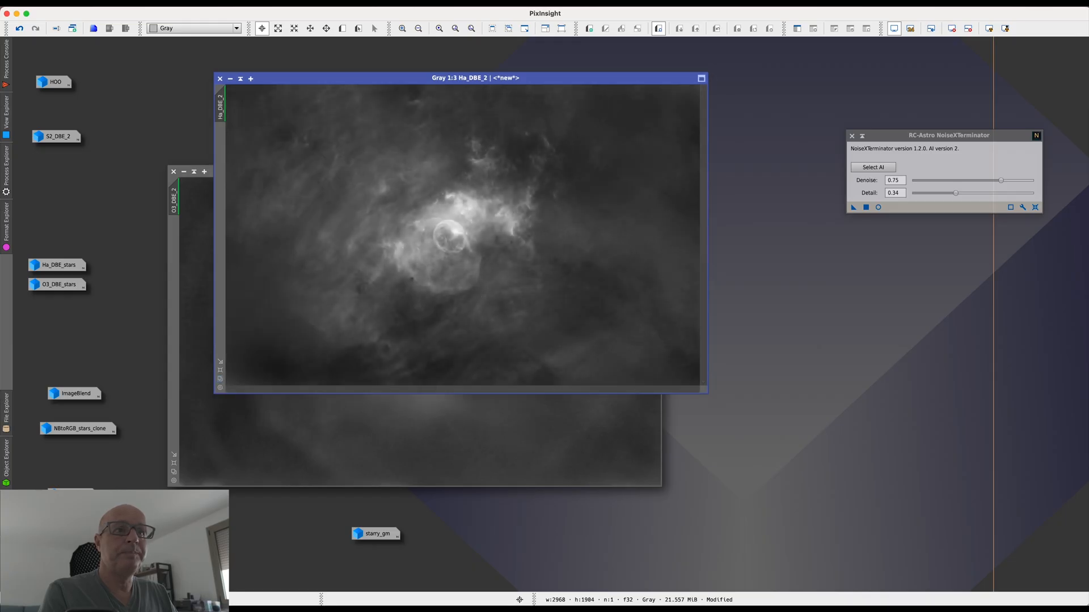
Step: Collapse the NoiseXTerminator window and move it and the Ha_DBE_2 window out of the way
left_click(863, 137)
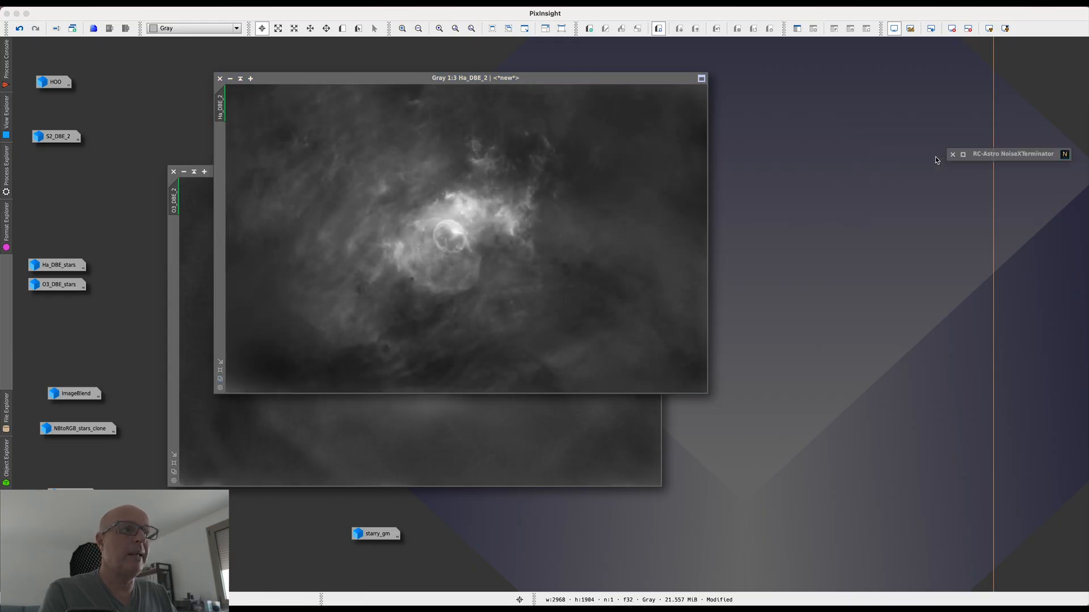
left_click_drag(991, 157, 982, 141)
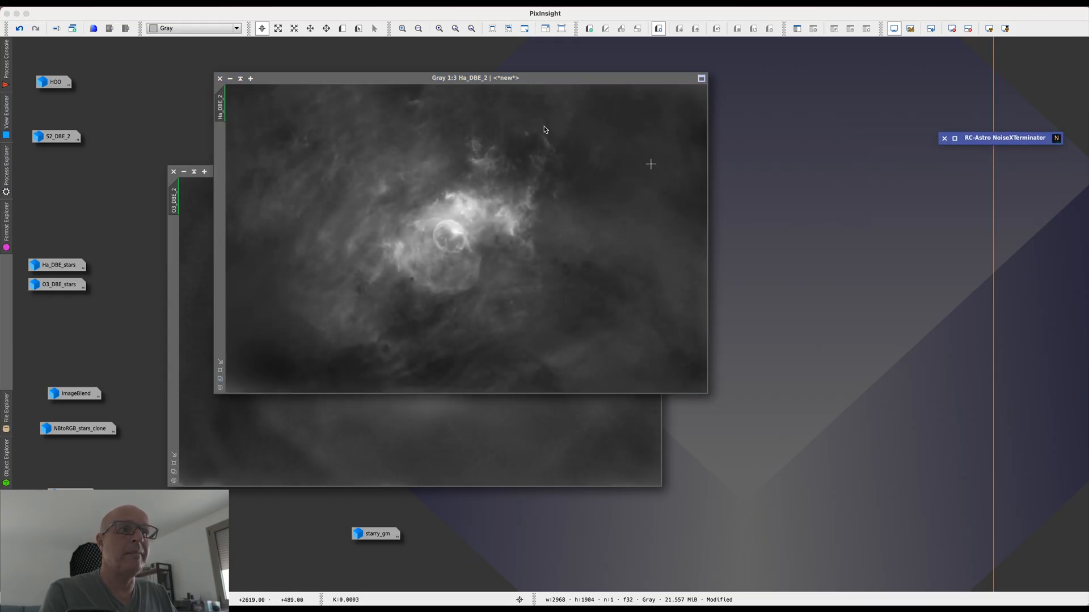
left_click_drag(554, 80, 481, 76)
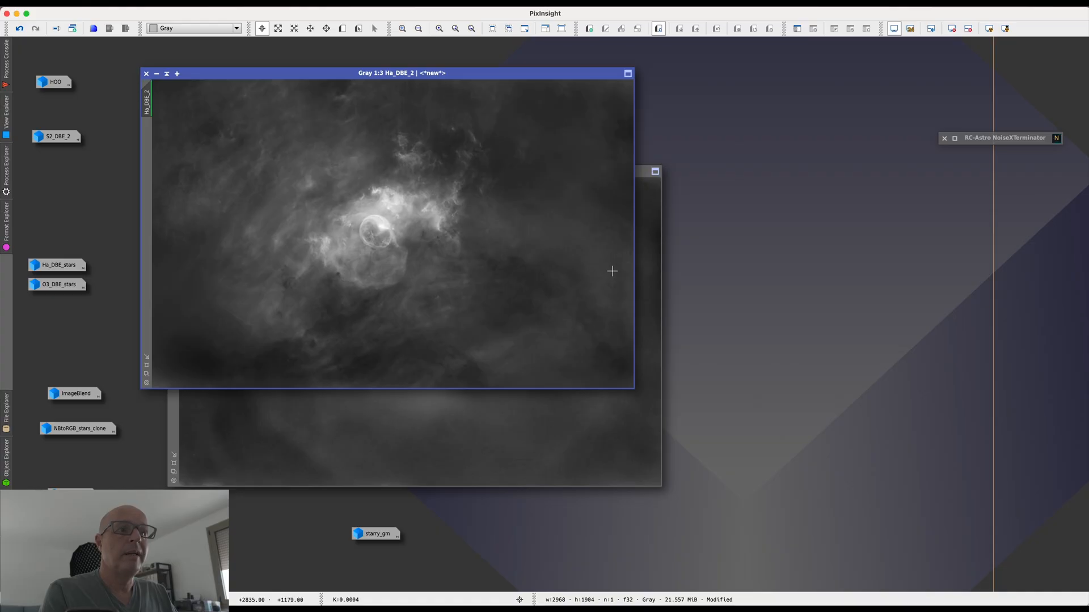
Step: Examine the background near the right edge of Ha_DBE_2 at 1:1 for dark blemishes
scroll(612, 271, "up", 2)
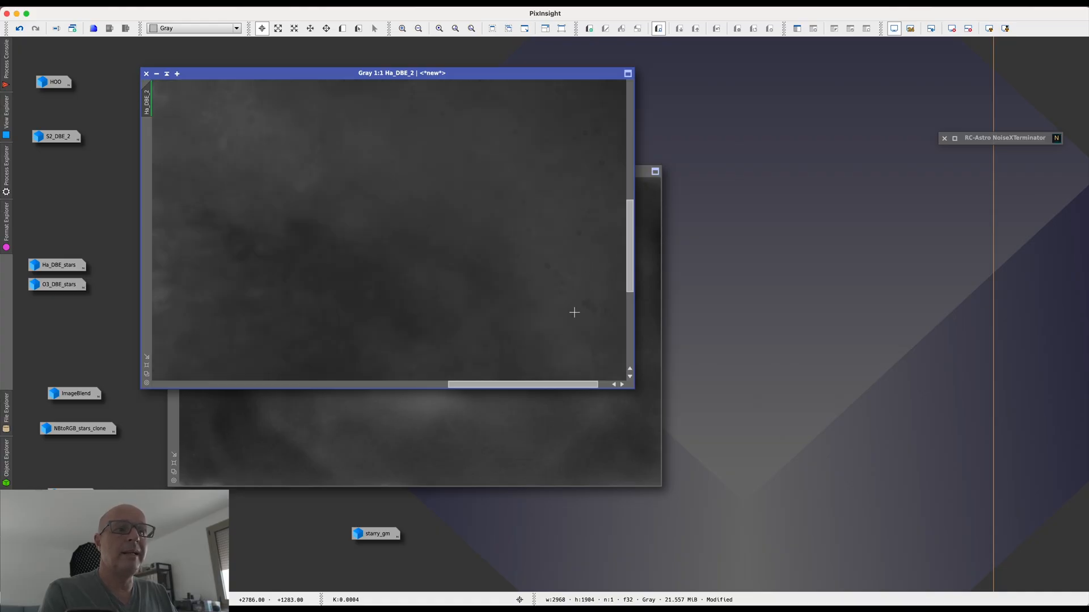
left_click_drag(558, 386, 589, 388)
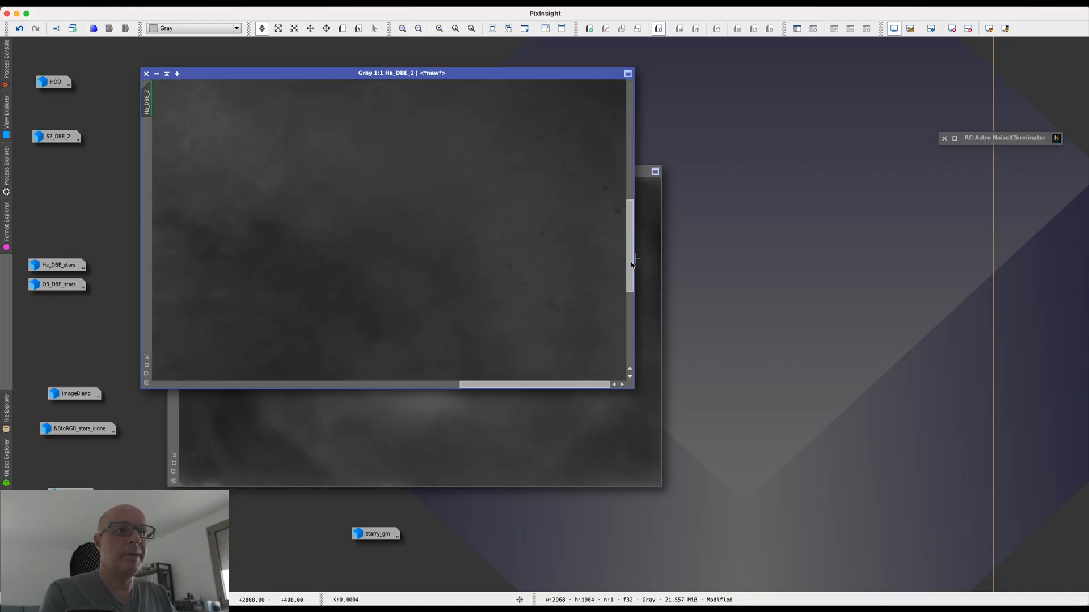
left_click_drag(632, 276, 631, 260)
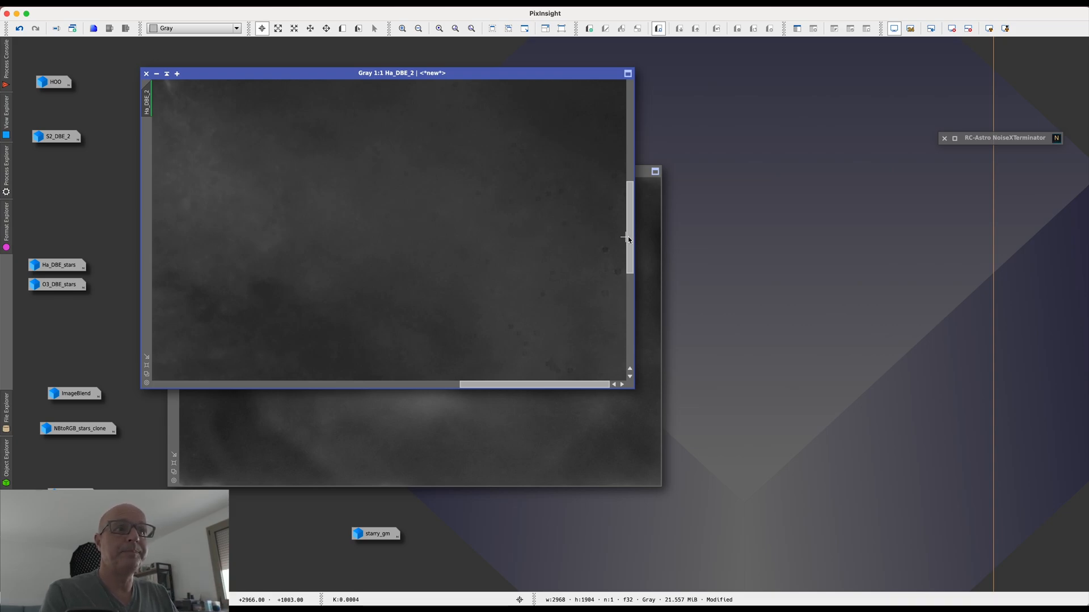
mouse_move(630, 238)
left_mouse_down()
mouse_move(632, 250)
mouse_move(630, 236)
left_mouse_up()
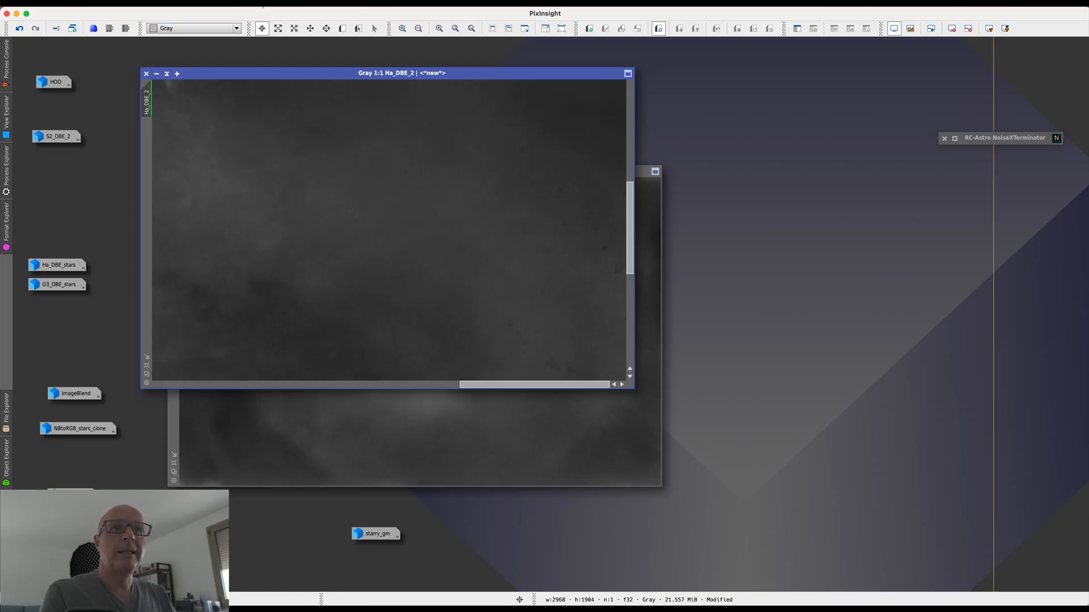
Step: Launch the Blemish Blaster script on Ha_DBE_2, reposition its window, and stretch the preview with AutoSTF
left_click(264, 3)
mouse_move(306, 150)
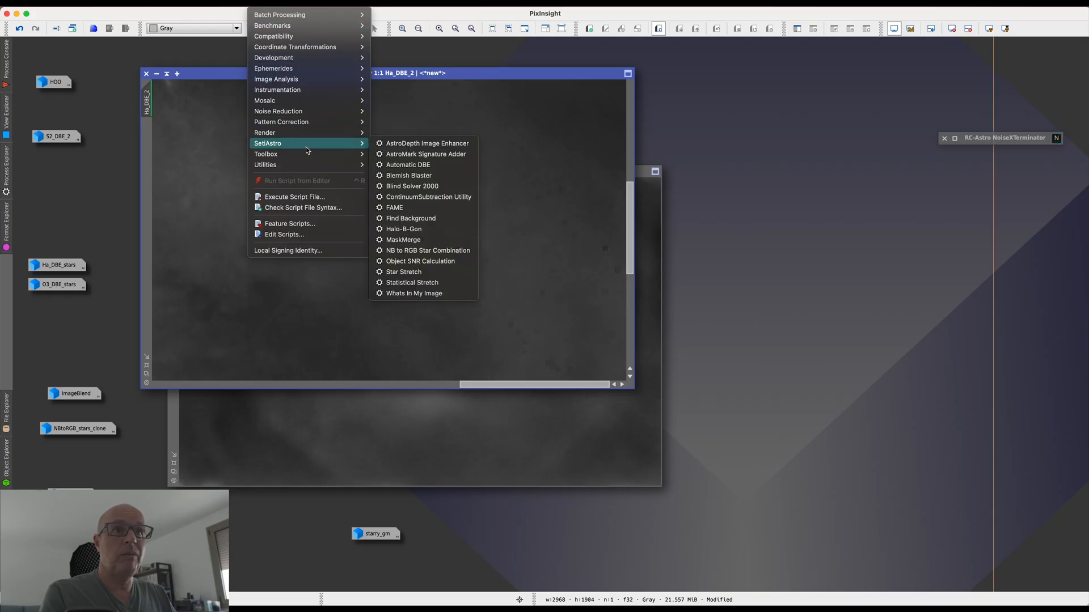
left_click(412, 177)
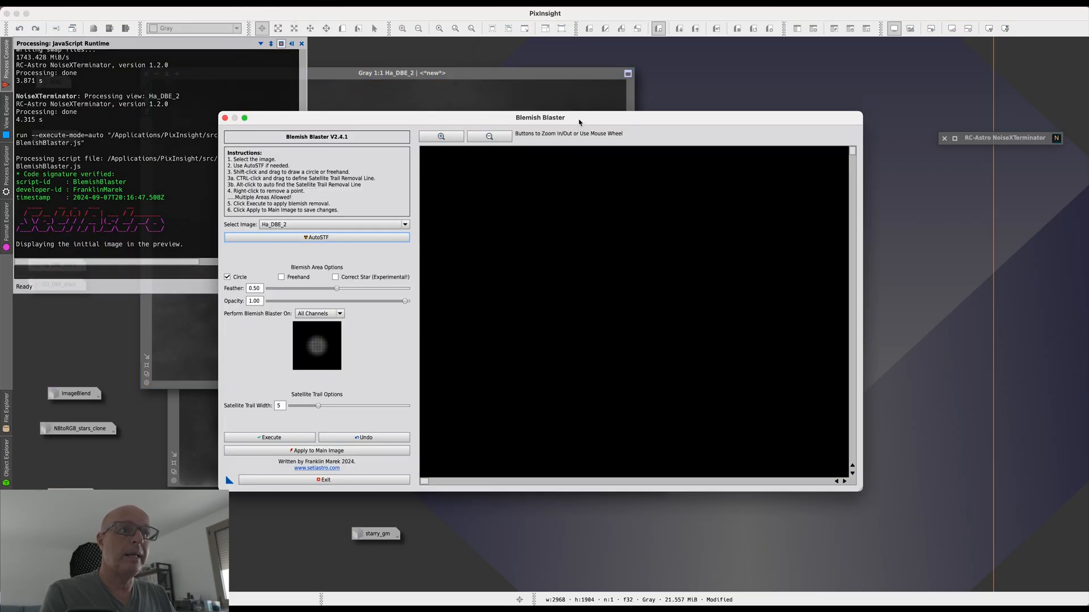
left_click_drag(579, 122, 678, 133)
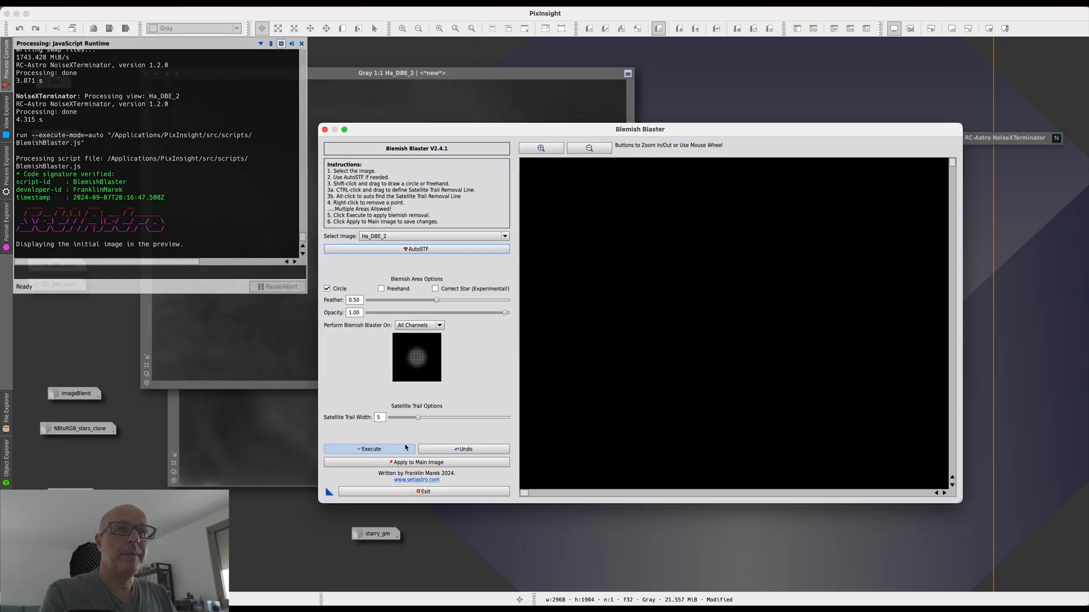
left_click(424, 250)
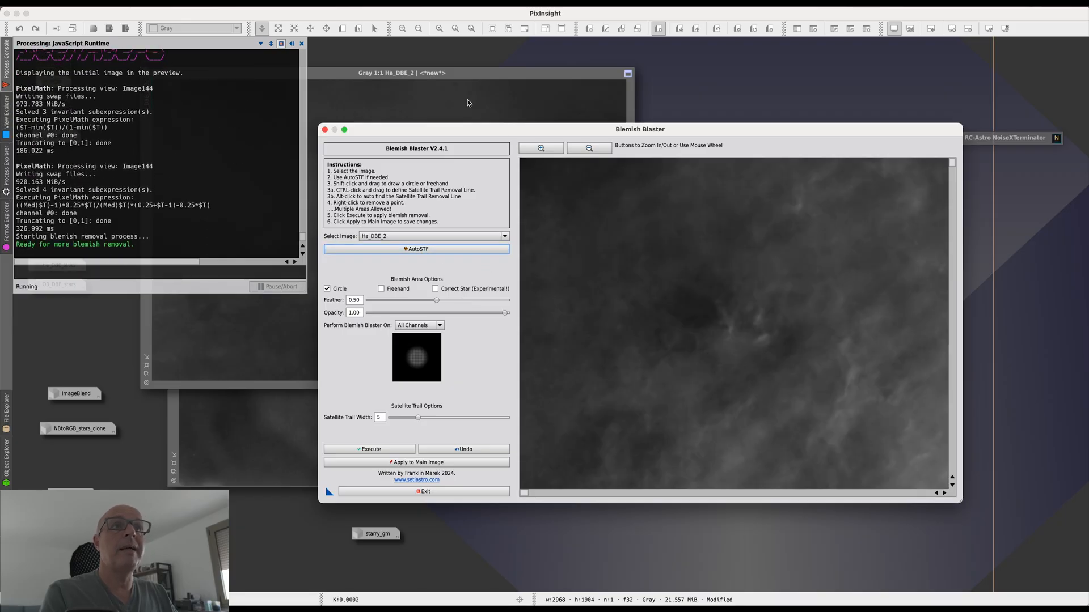
Step: Circle two blemishes near the right side of the Ha_DBE_2 preview, removing and redrawing the first circle
scroll(728, 309, "up", 5)
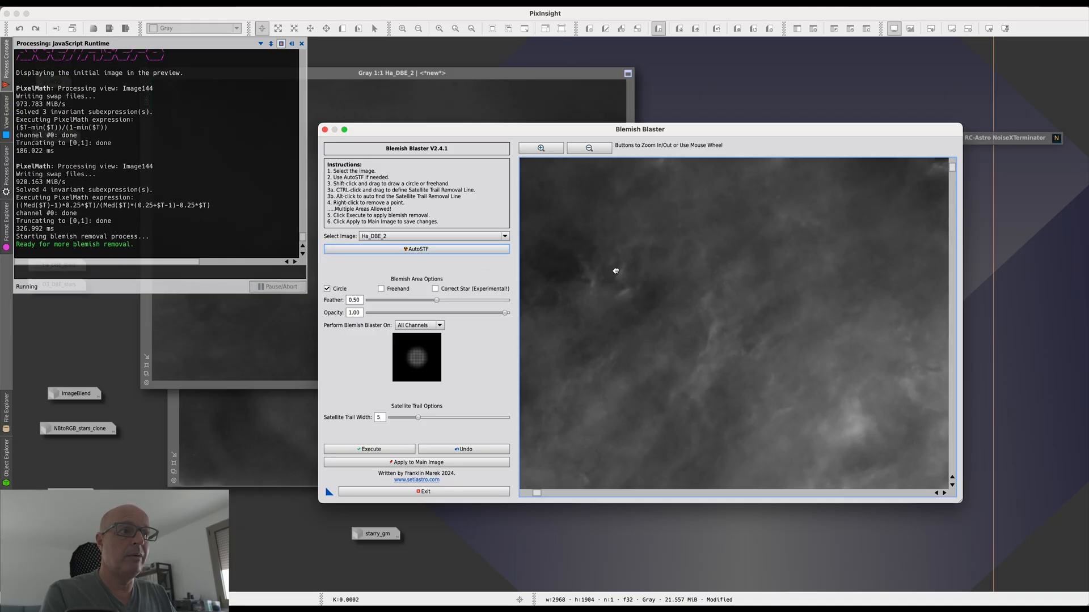
left_click_drag(766, 321, 684, 296)
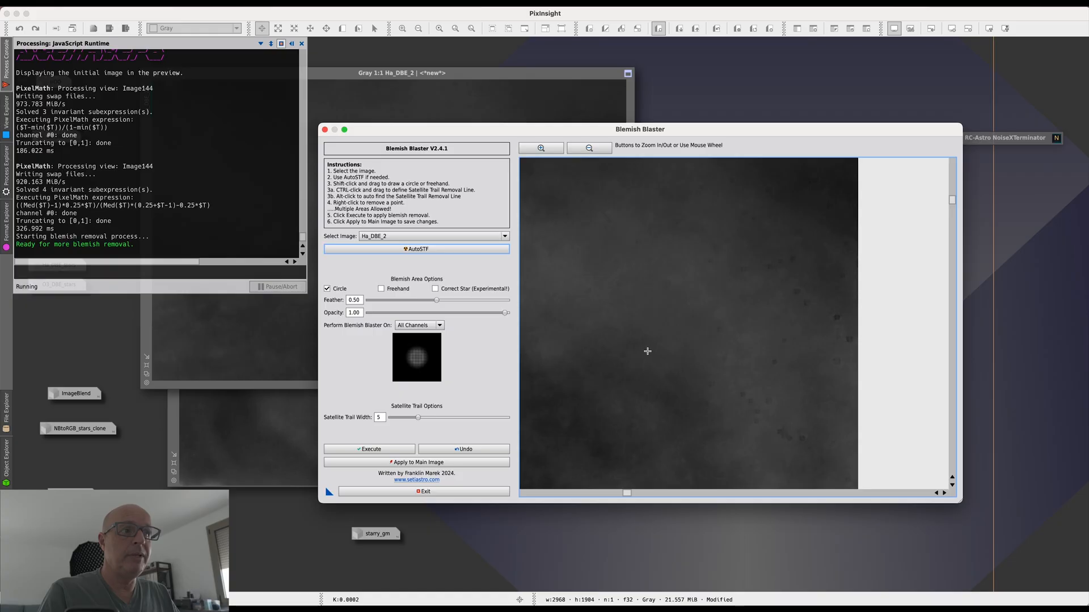
left_click_drag(647, 351, 651, 356)
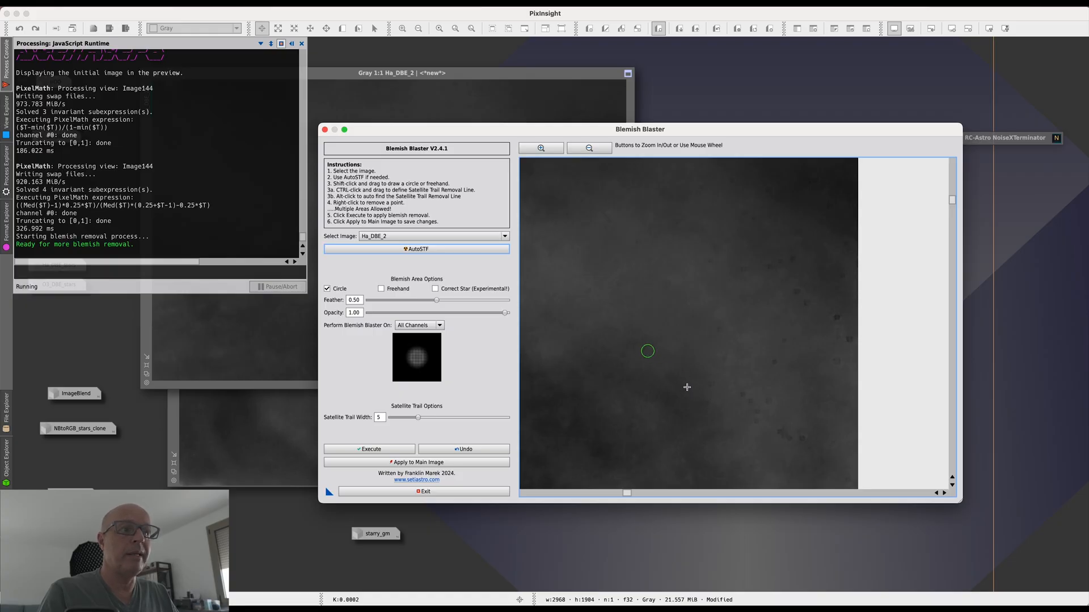
right_click(648, 353)
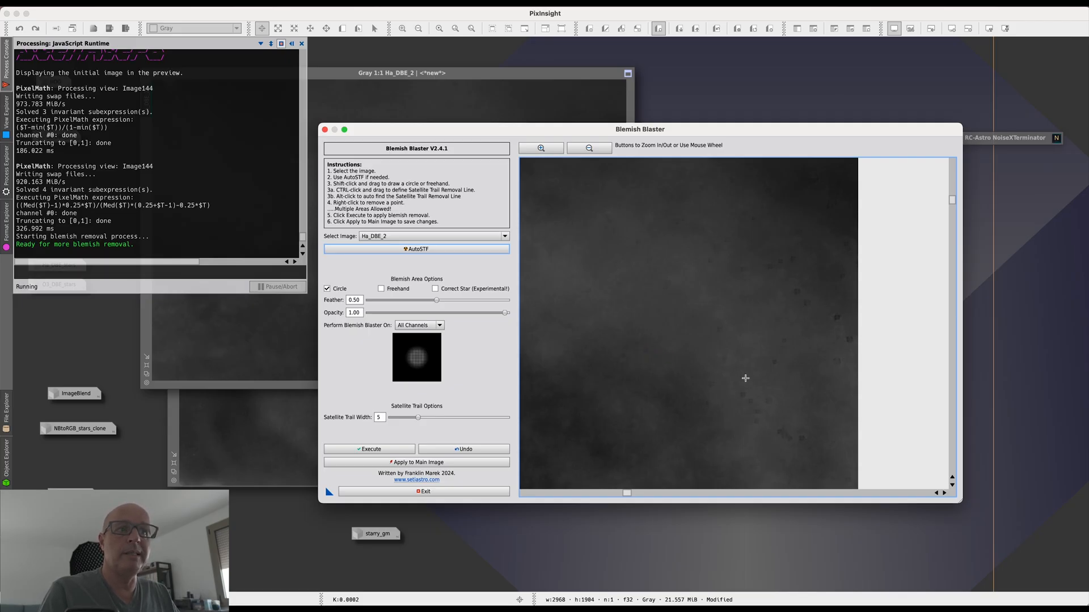
left_click(646, 350, "shift")
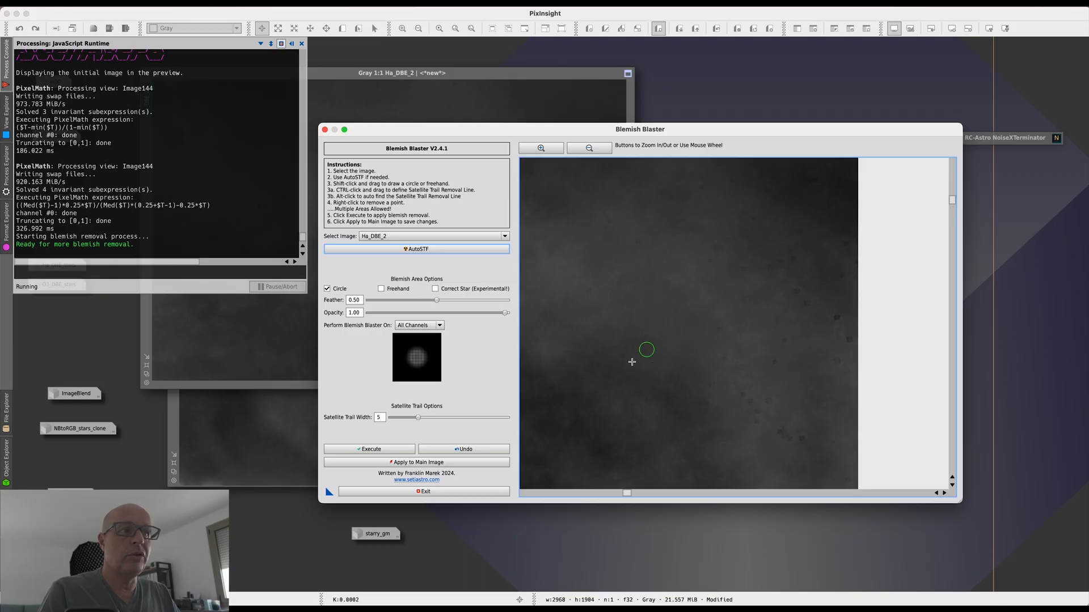
left_click_drag(624, 355, 630, 359)
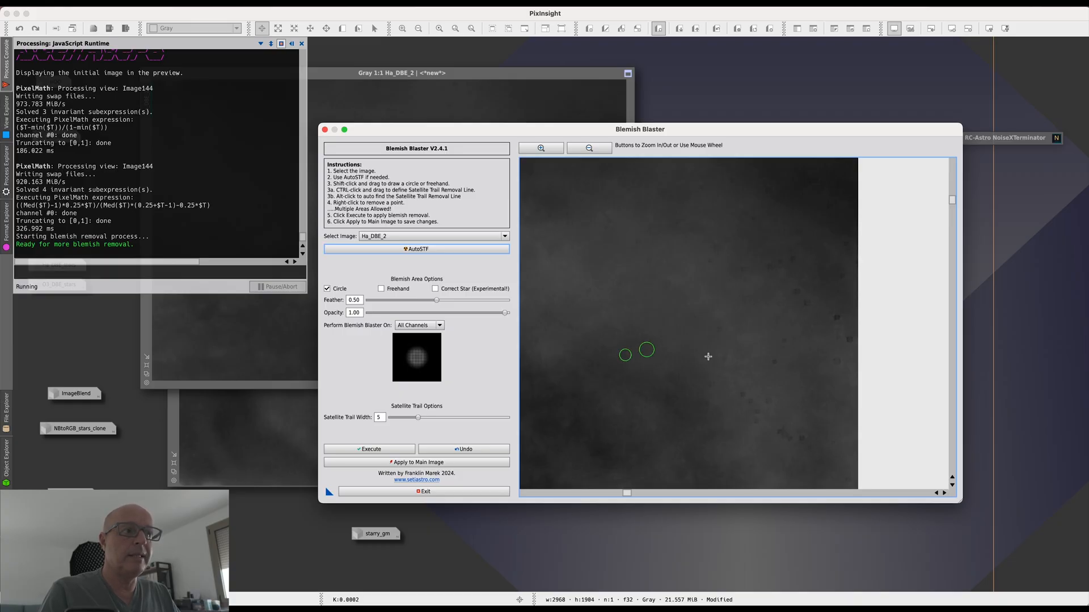
Step: Circle the blemishes near the image's lower right, including one large circle around a cluster, and those left of centre
mouse_move(722, 331)
left_mouse_down()
mouse_move(729, 363)
mouse_move(710, 405)
mouse_move(772, 405)
mouse_move(757, 412)
mouse_move(761, 427)
mouse_move(810, 440)
left_mouse_up()
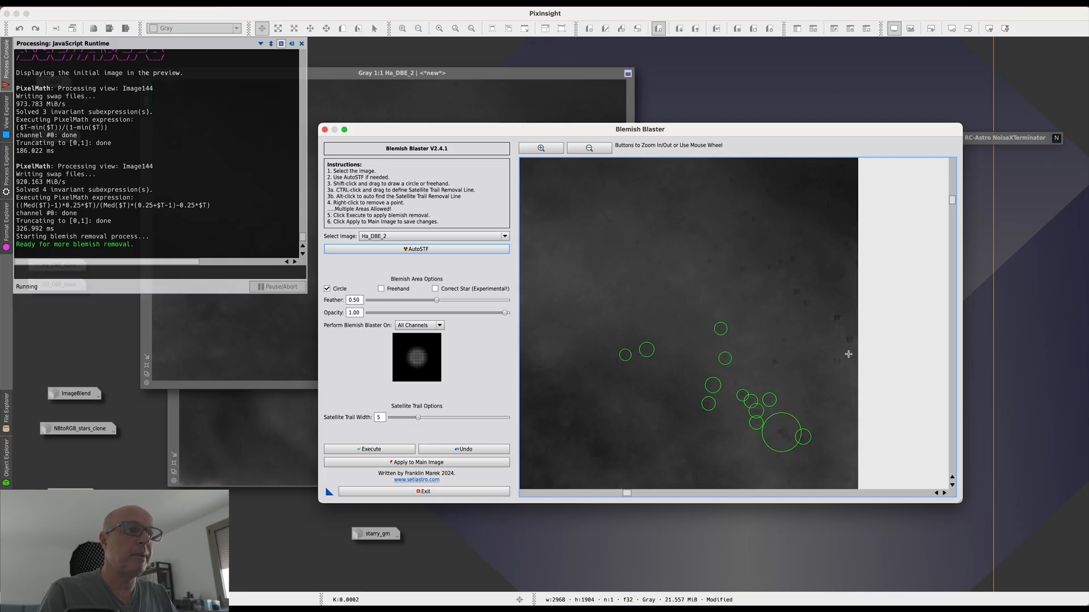
left_click_drag(837, 361, 844, 364)
left_click_drag(774, 361, 789, 346)
mouse_move(668, 283)
left_mouse_down()
mouse_move(676, 288)
mouse_move(595, 298)
left_mouse_up()
left_click_drag(618, 260, 624, 266)
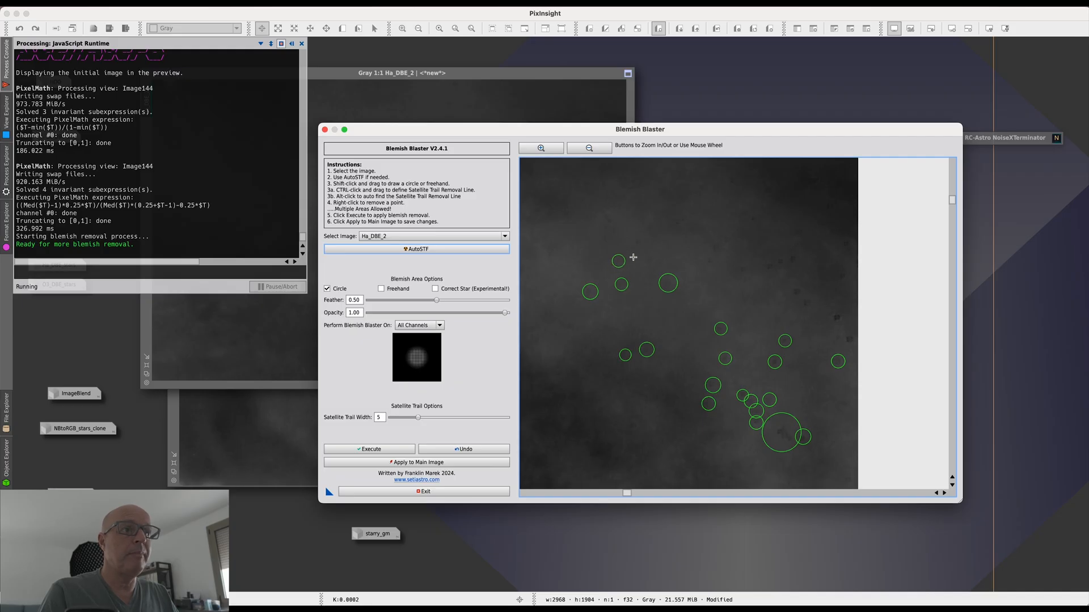
Step: Circle the blemishes across the upper part of the visible area and down along the image's right edge
left_click_drag(651, 263, 653, 265)
left_click_drag(680, 221, 686, 227)
left_click_drag(711, 262, 753, 220)
mouse_move(746, 274)
left_mouse_down()
mouse_move(797, 264)
mouse_move(798, 292)
mouse_move(853, 341)
left_mouse_up()
left_click(841, 340)
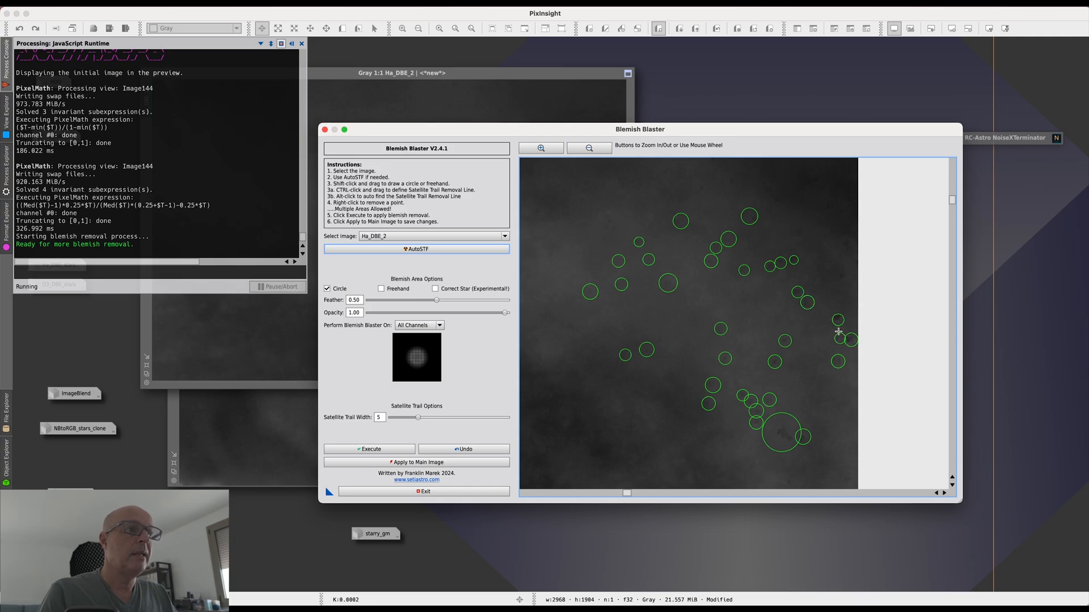
left_click_drag(845, 280, 805, 239)
Step: Circle the remaining blemishes in the area above the circles already drawn
scroll(692, 278, "up", 5)
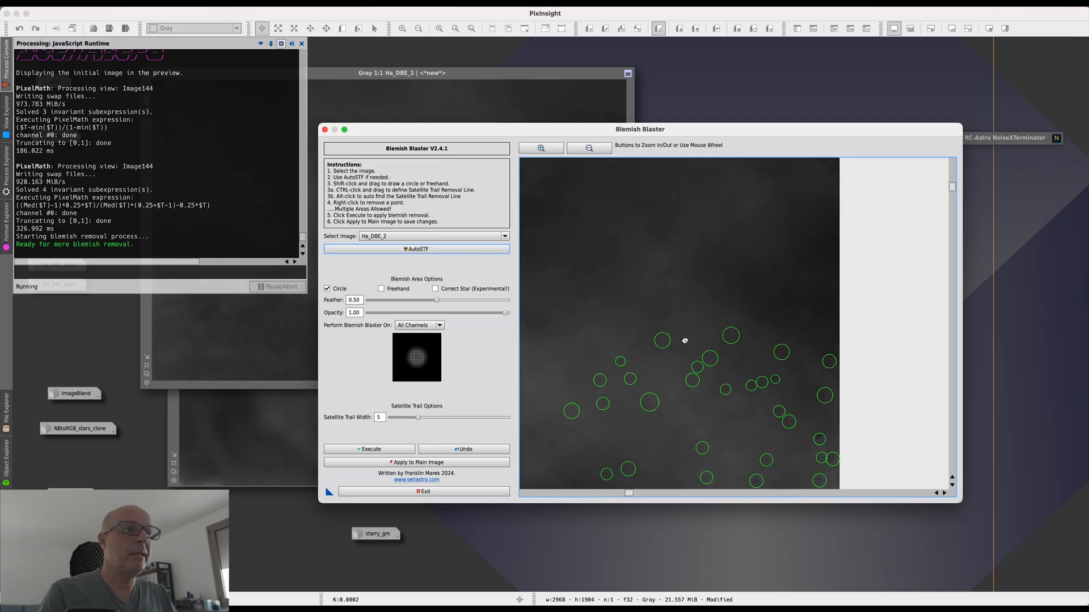
left_click_drag(712, 300, 687, 310)
left_click_drag(742, 275, 751, 309)
left_click_drag(722, 240, 728, 245)
left_click_drag(659, 233, 685, 230)
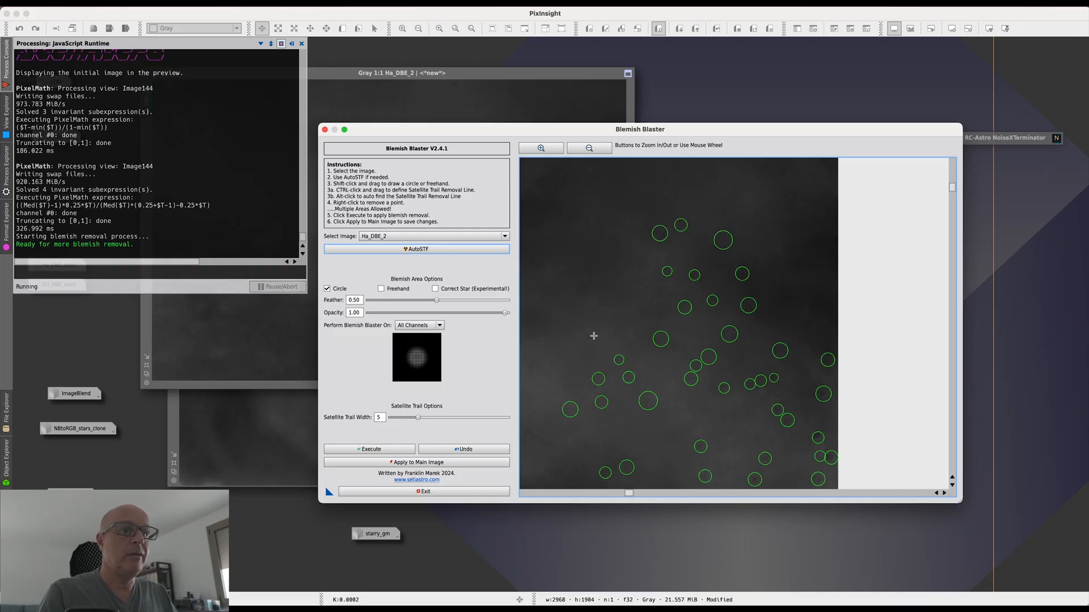
Step: Add a larger circle around the last blemish to the left of the group and execute the blemish removal
left_click_drag(591, 342, 630, 225)
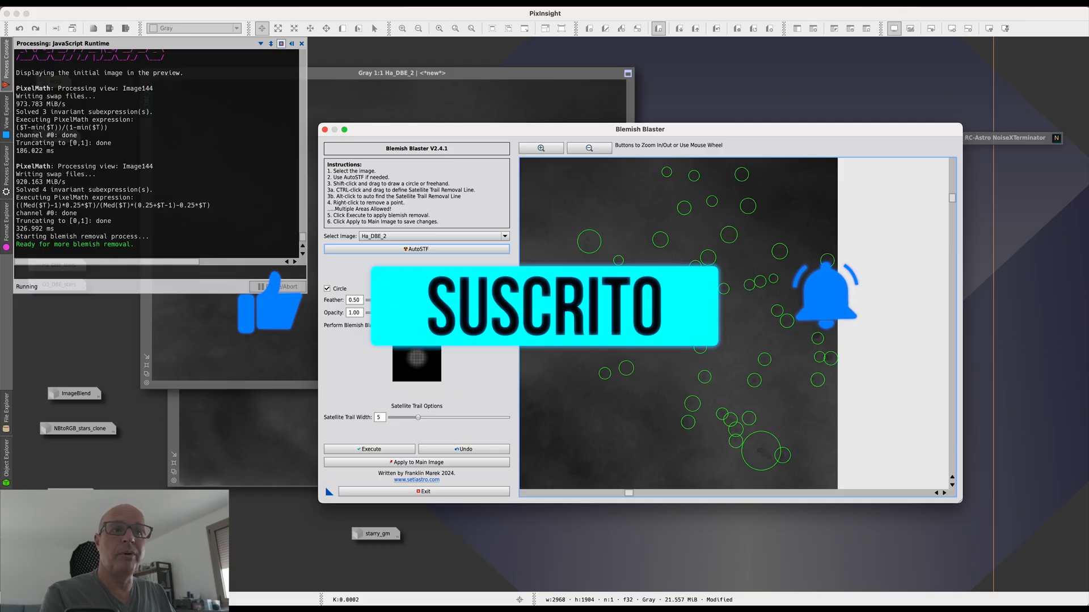
left_click(389, 448)
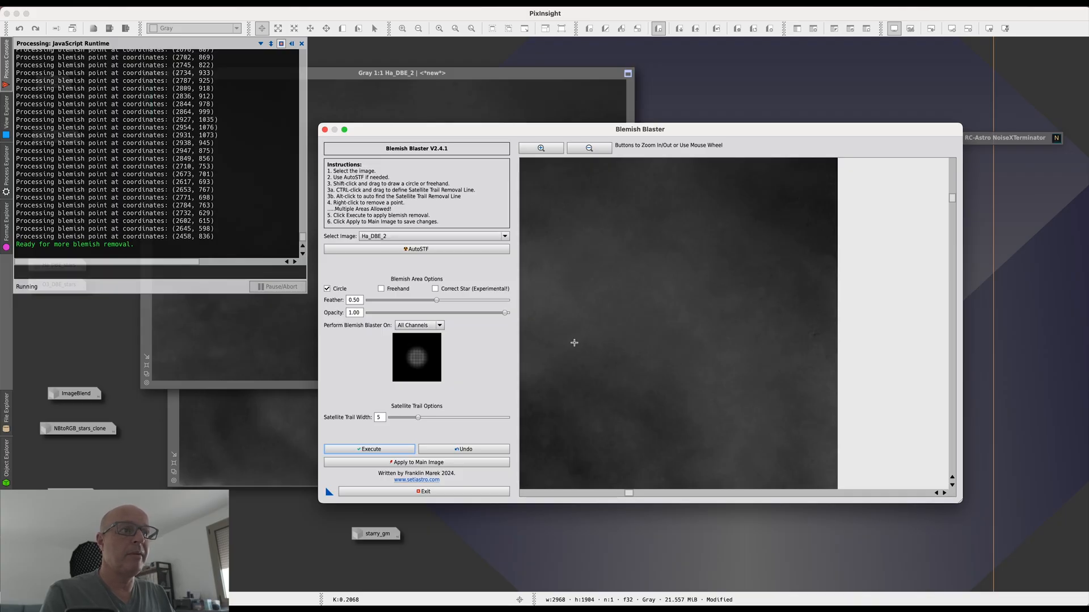
Step: Apply the blemish removal to the main Ha_DBE_2 image and close Blemish Blaster
left_click_drag(586, 136, 451, 359)
left_click_drag(532, 352, 630, 199)
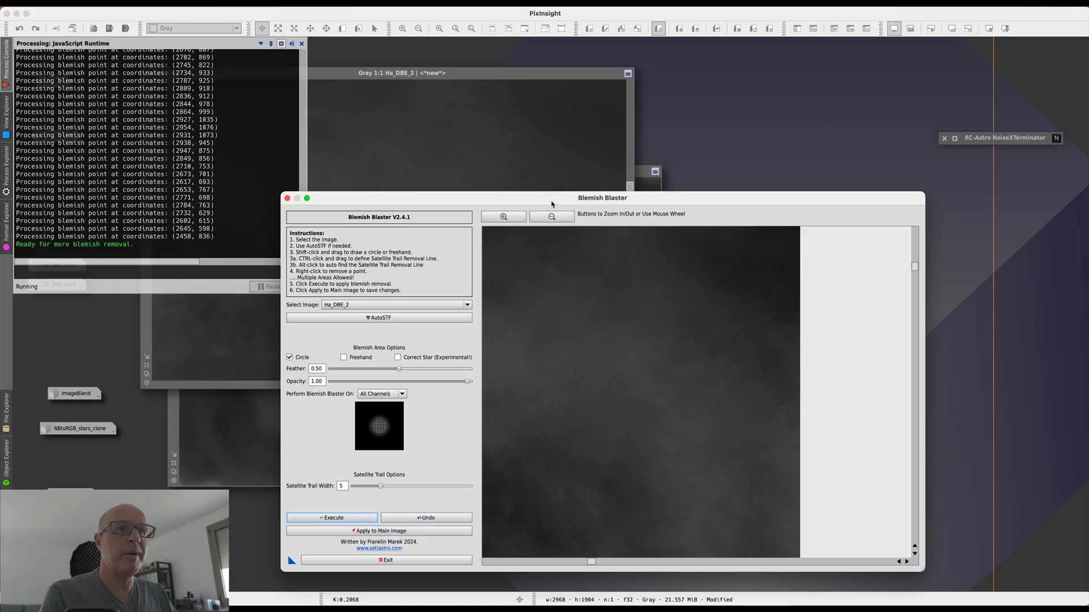
left_click_drag(552, 203, 908, 194)
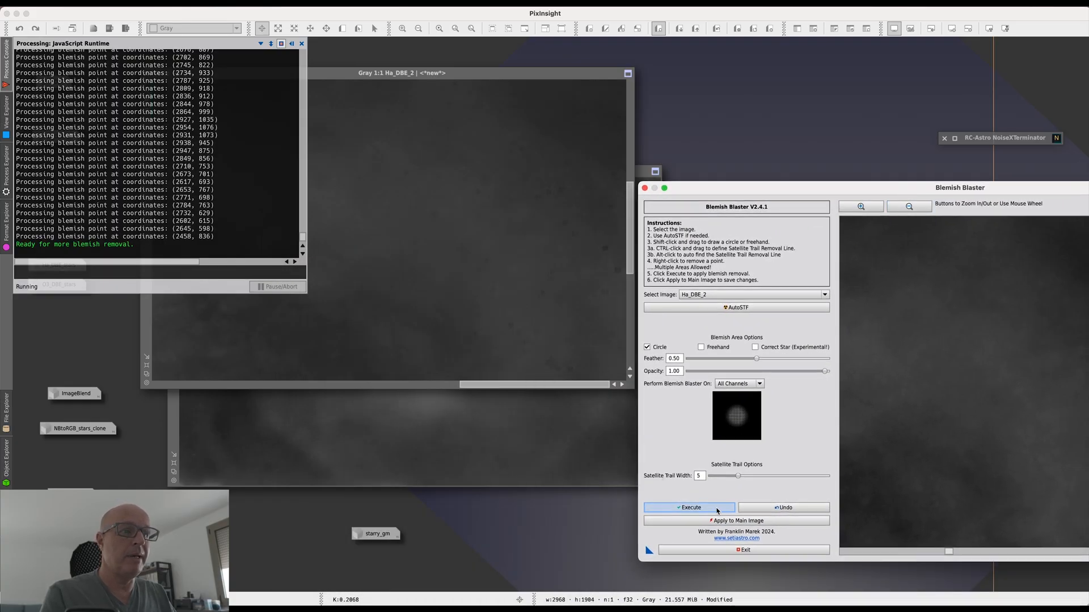
left_click(735, 521)
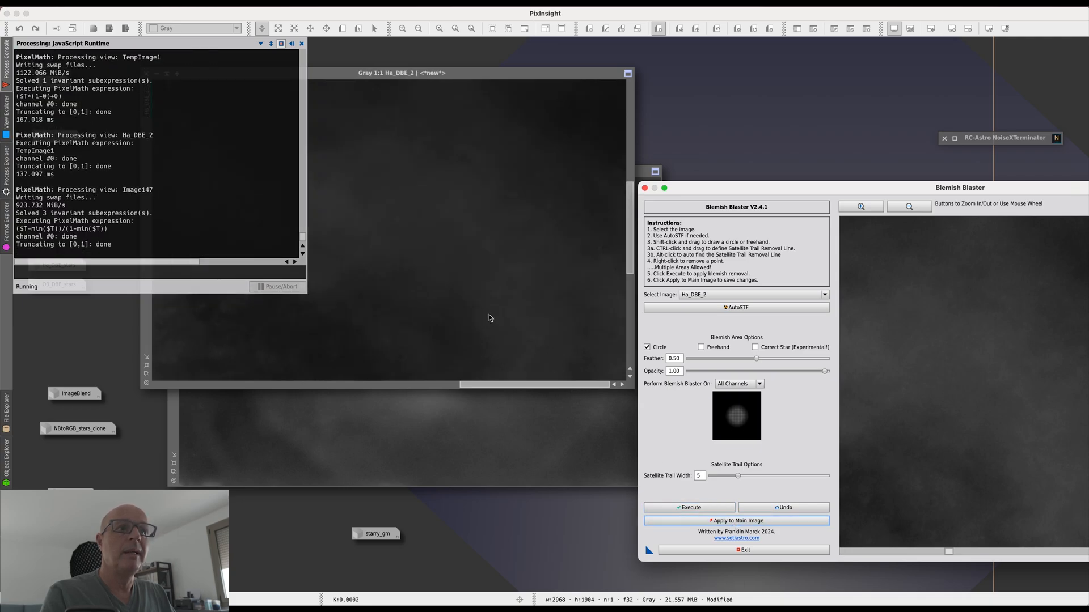
left_click(644, 188)
Step: Compare the whole Ha_DBE_2 image before and after the blemish removal by undoing and redoing the change
left_click_drag(513, 73, 624, 128)
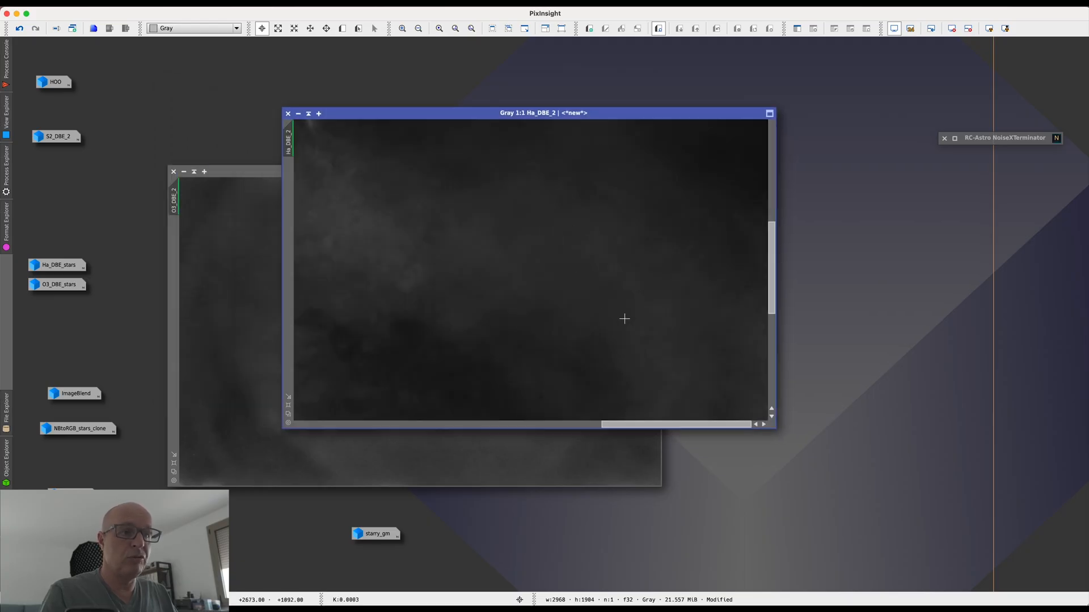
left_click(289, 414)
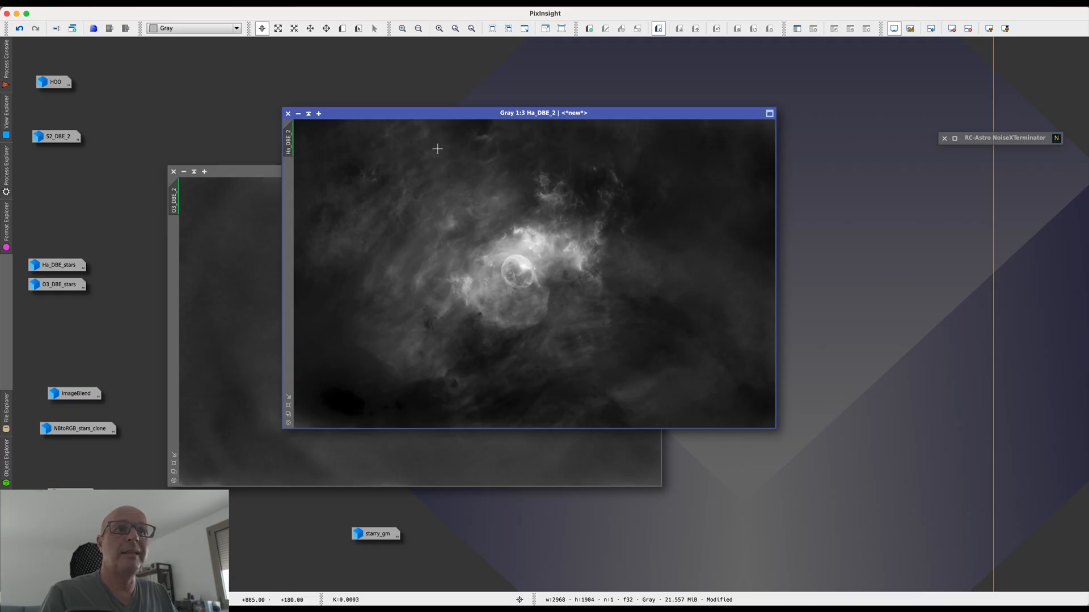
left_click_drag(424, 116, 387, 93)
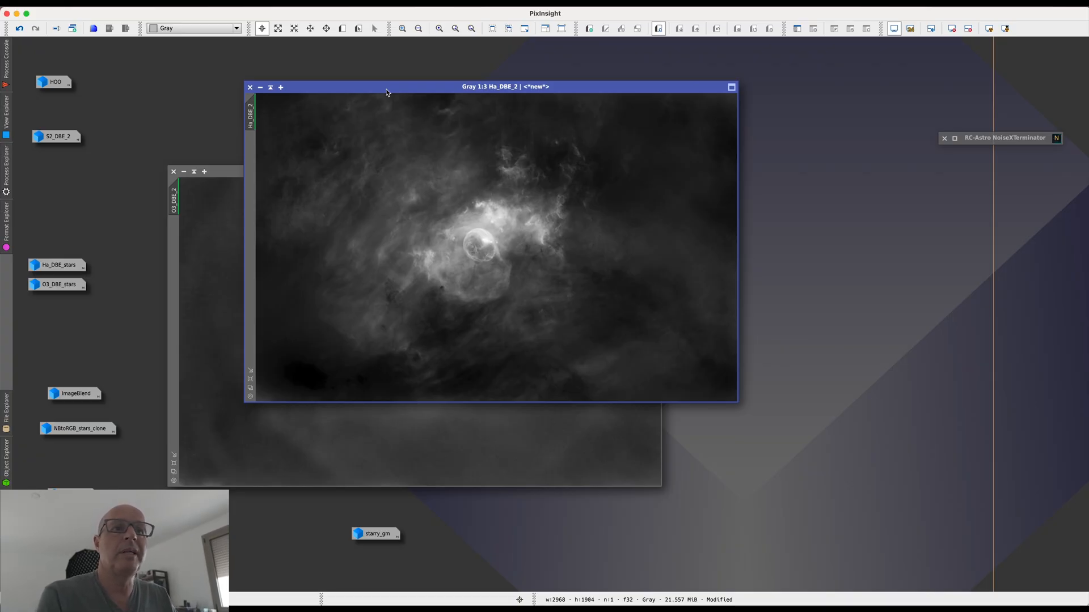
left_click(20, 28)
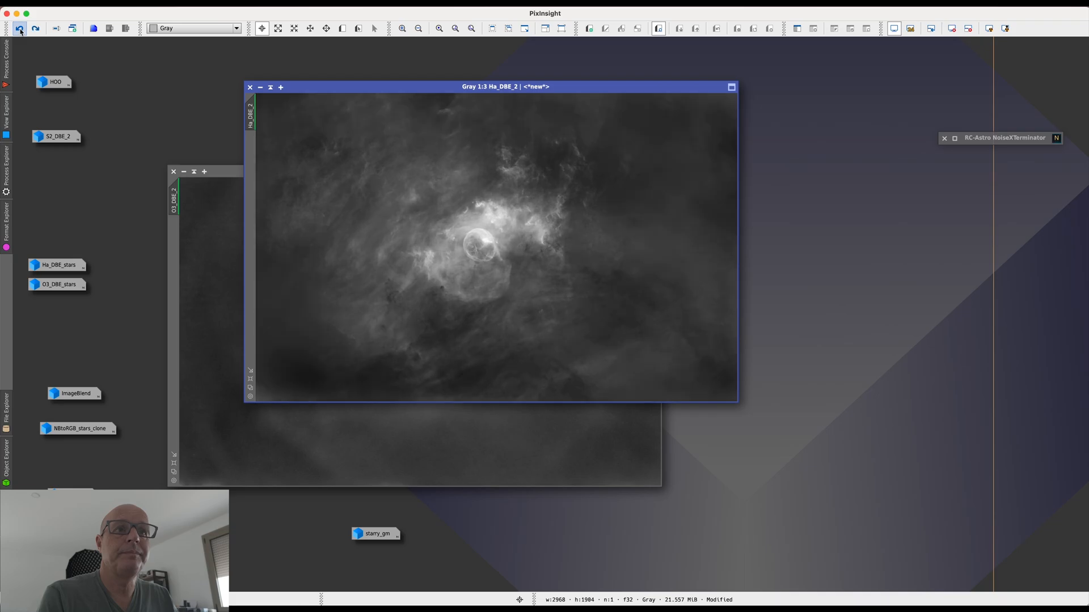
left_click(35, 29)
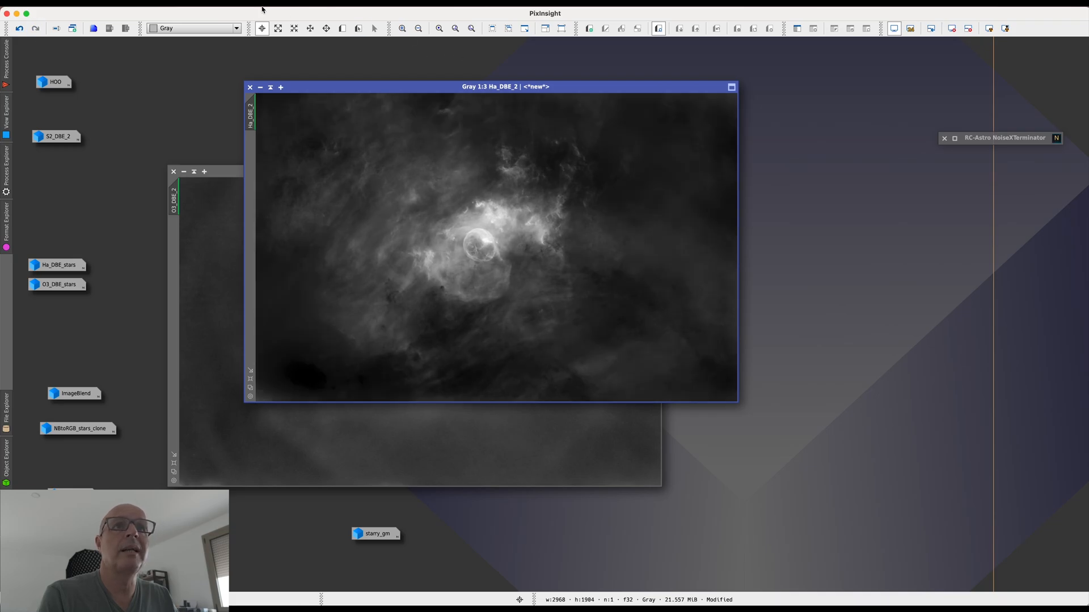
Step: Open ScreenTransferFunction and apply an automatic screen stretch to the Ha_DBE_2 image
left_click(237, 7)
mouse_move(266, 15)
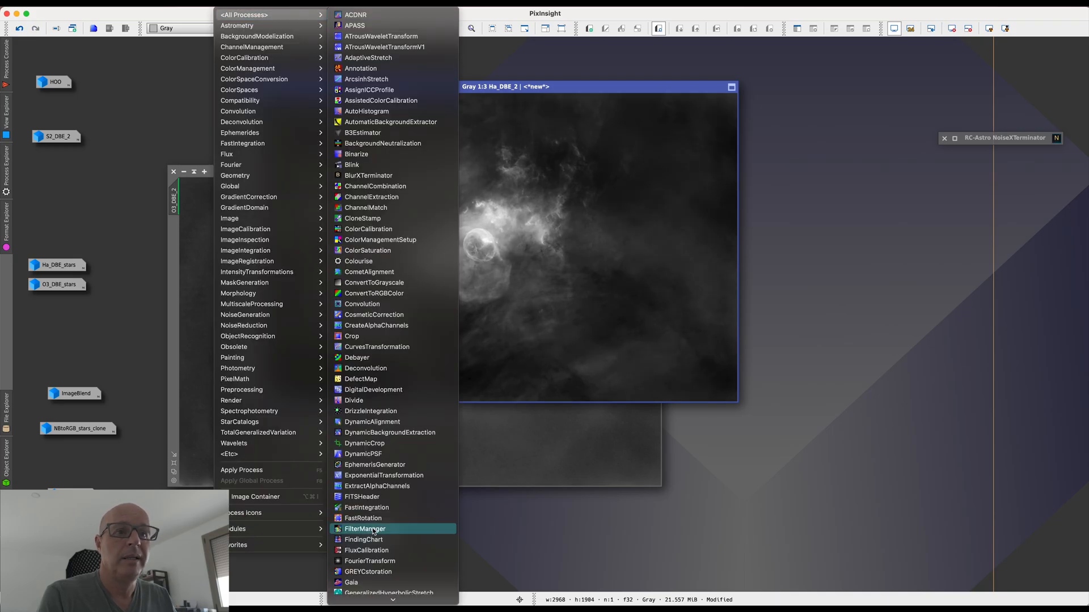
scroll(377, 528, "down", 10)
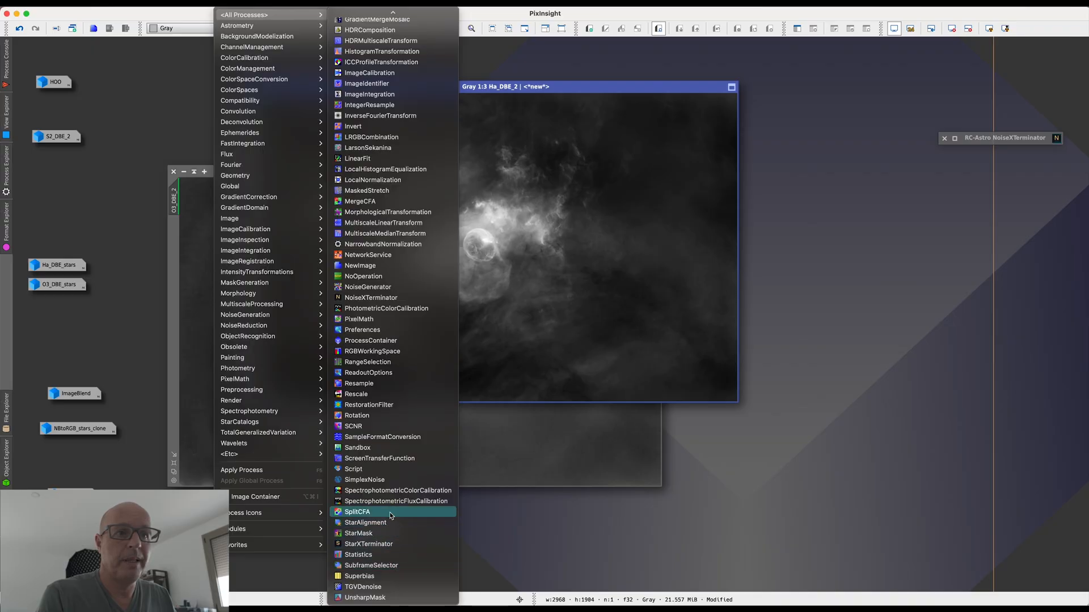
left_click(380, 458)
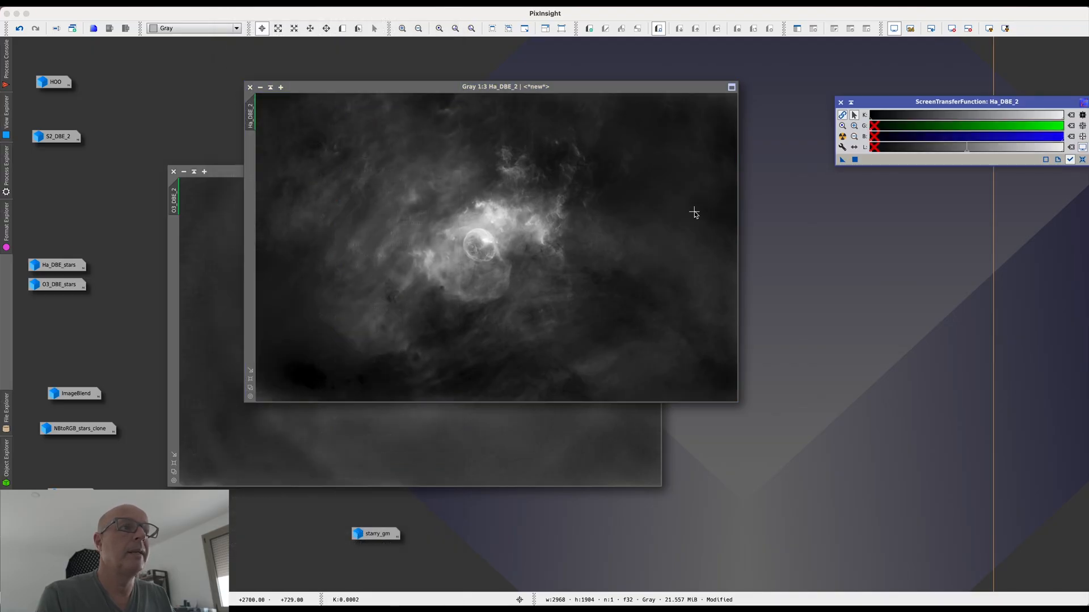
left_click(842, 137)
left_click_drag(902, 108, 859, 57)
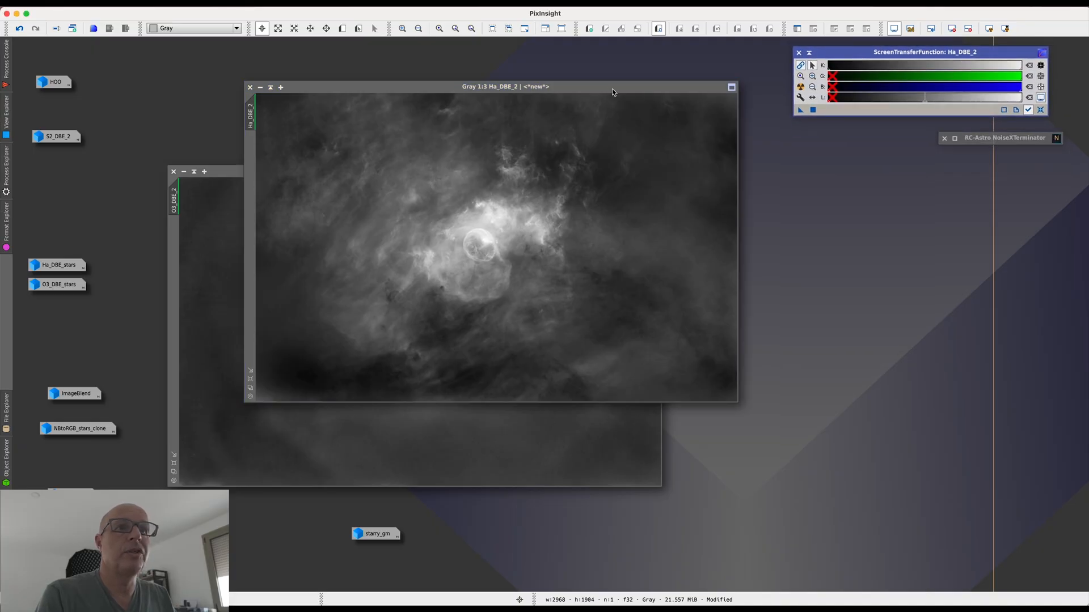
left_click_drag(614, 89, 583, 86)
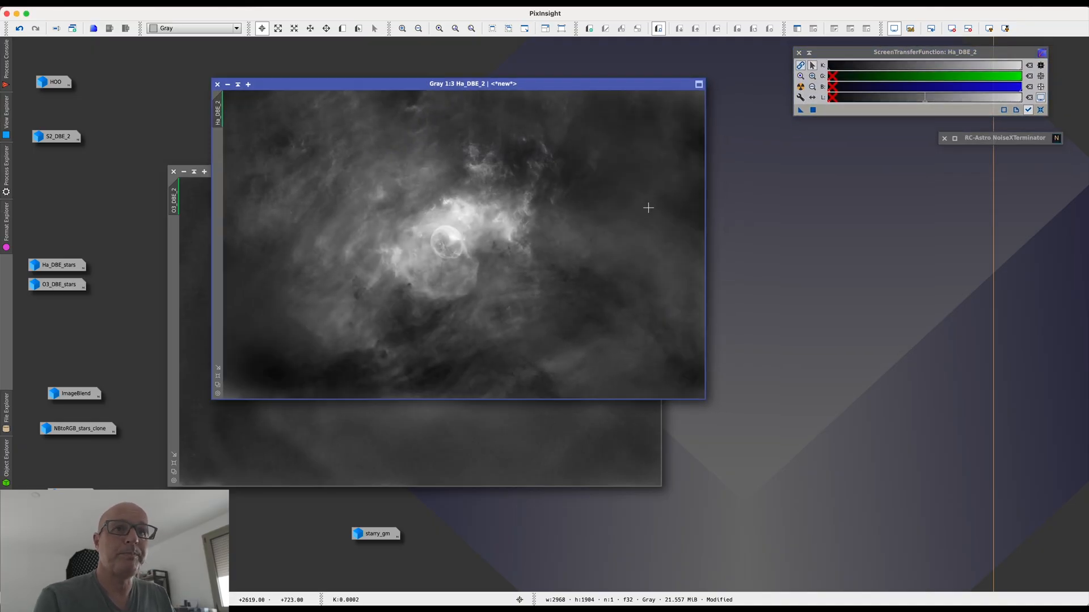
left_click_drag(352, 86, 270, 73)
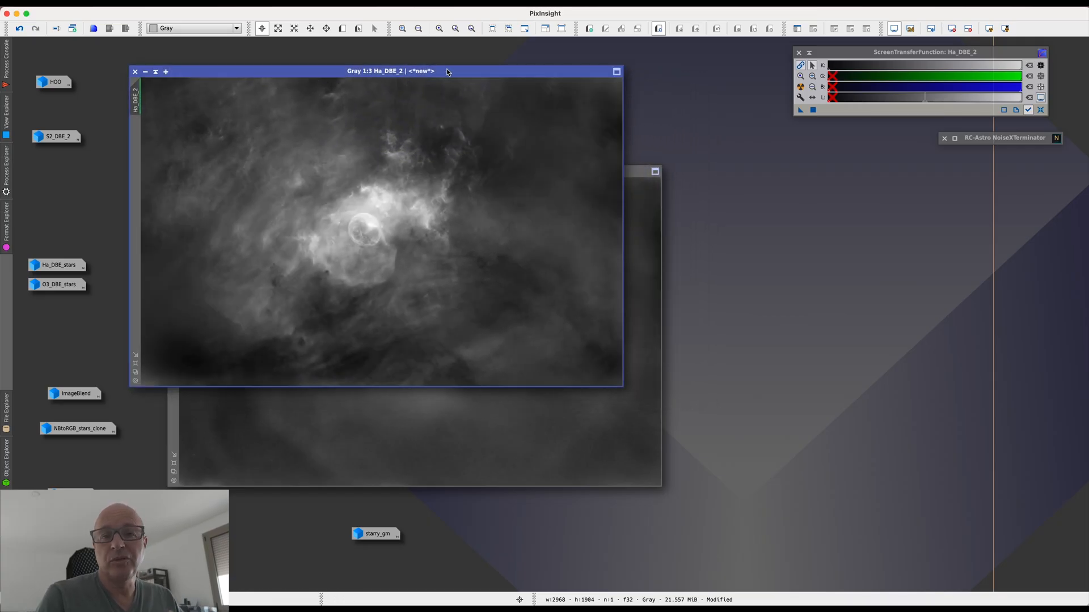
Step: Open PixelMath and reset all its settings, clearing the old channel expressions
left_click(239, 7)
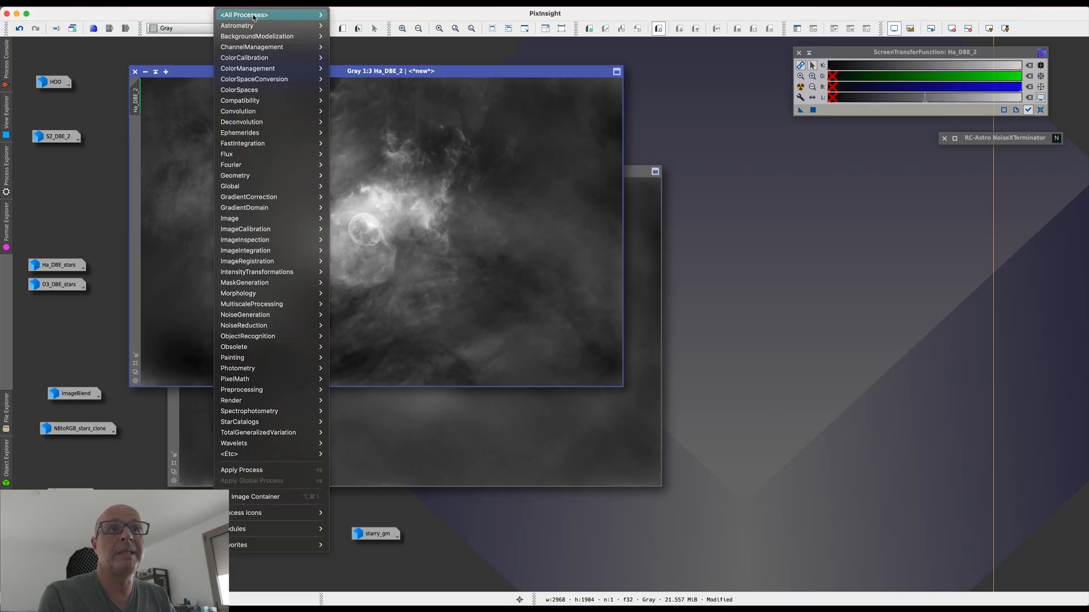
mouse_move(244, 15)
scroll(377, 472, "down", 15)
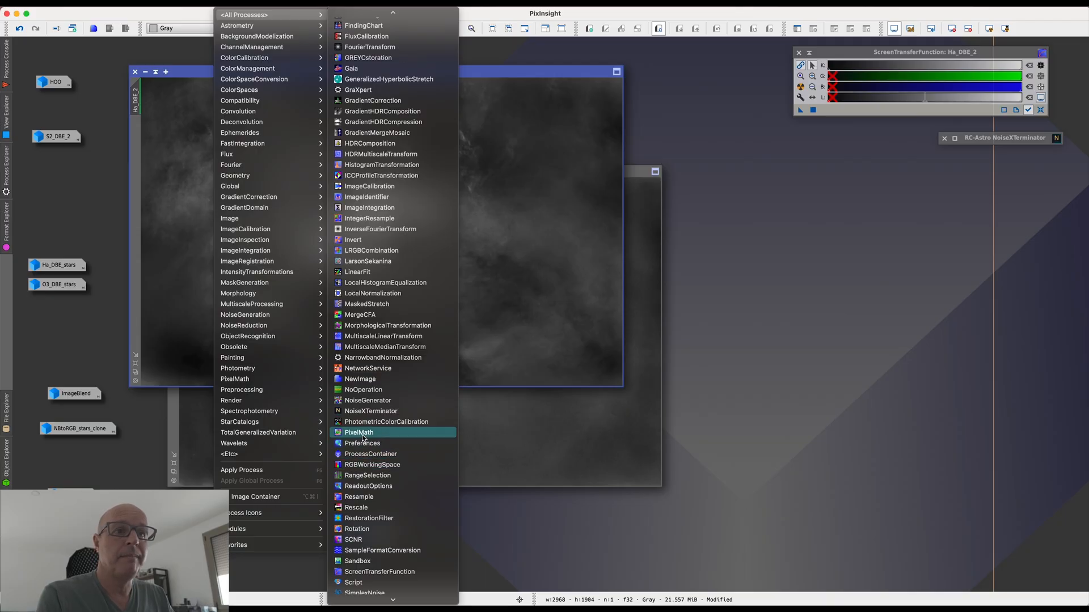
left_click(364, 434)
left_click_drag(819, 108, 825, 177)
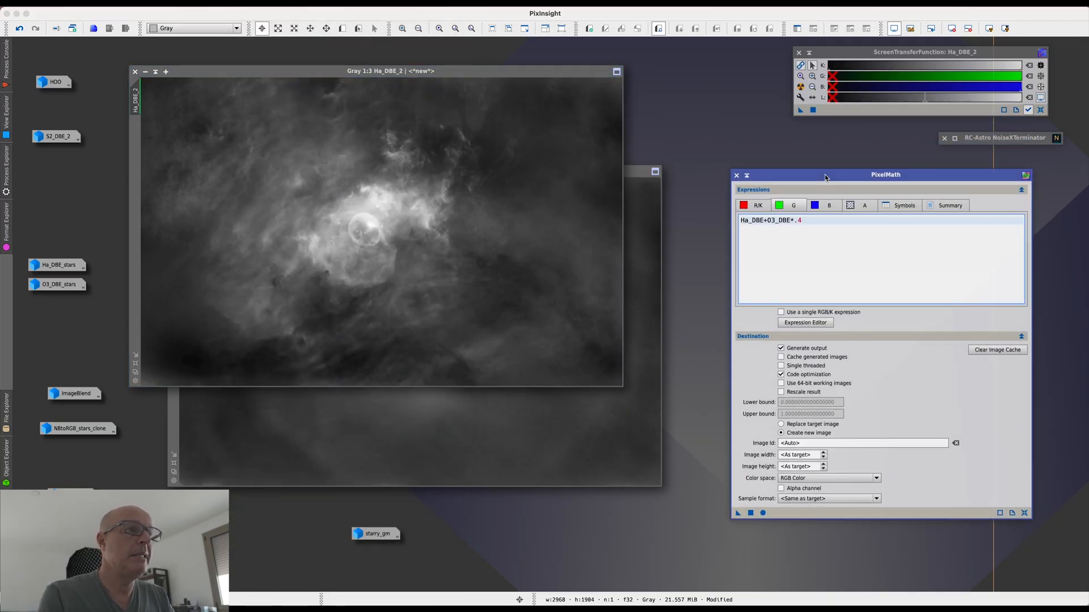
left_click(1024, 512)
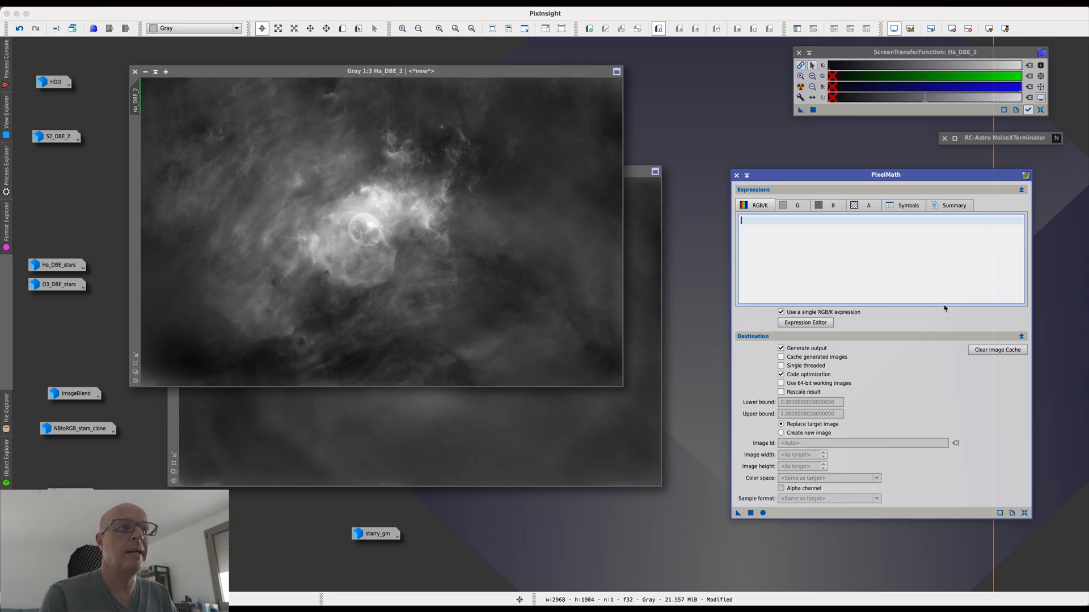
Step: Set PixelMath to use separate channel expressions and create a new image in the RGB Color space
left_click(781, 313)
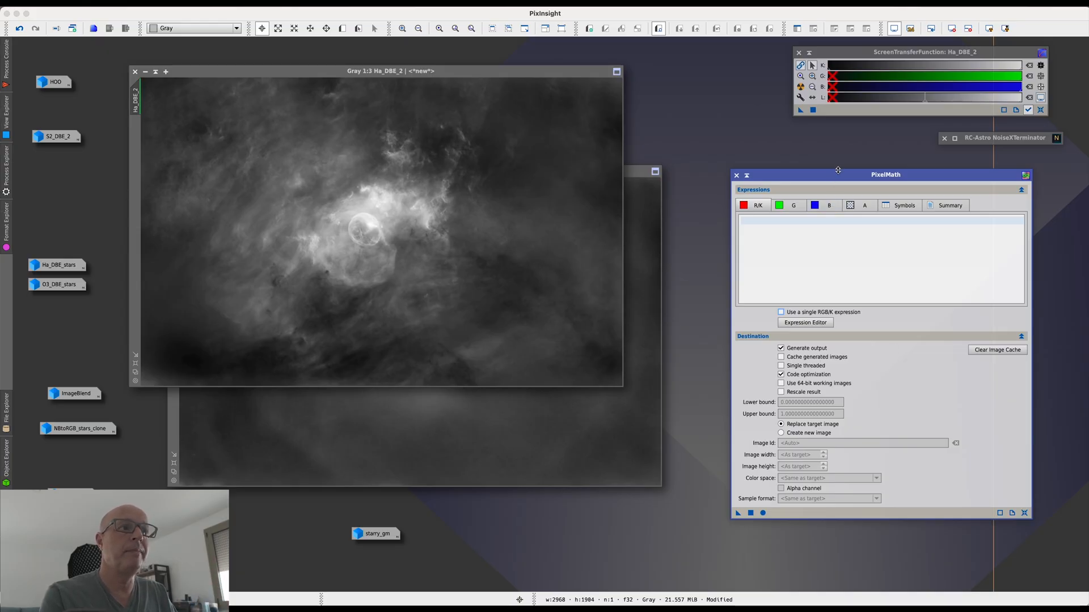
left_click_drag(842, 177, 822, 168)
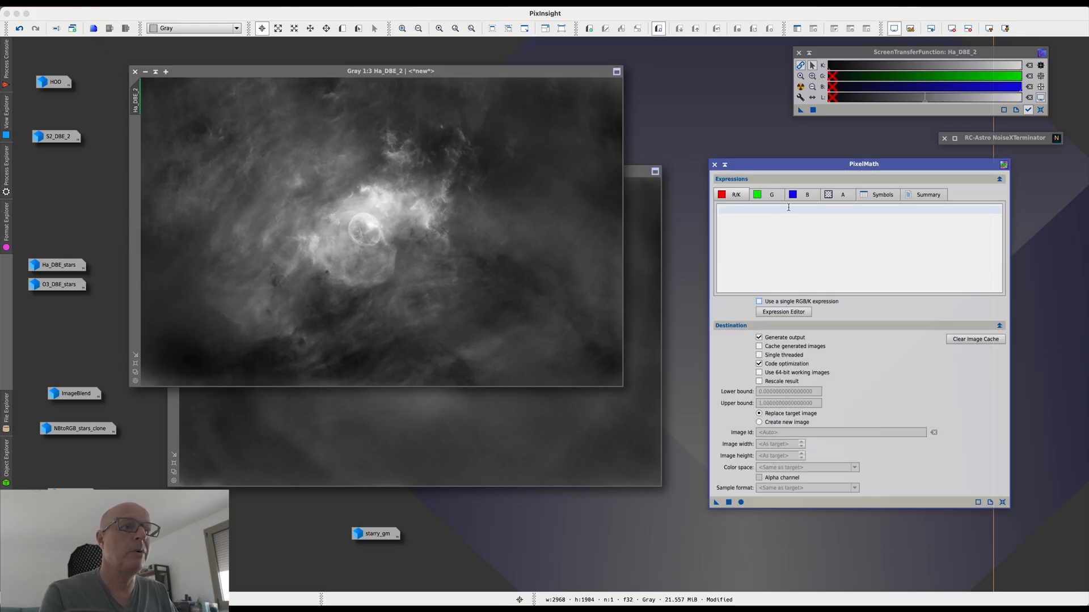
left_click(759, 302)
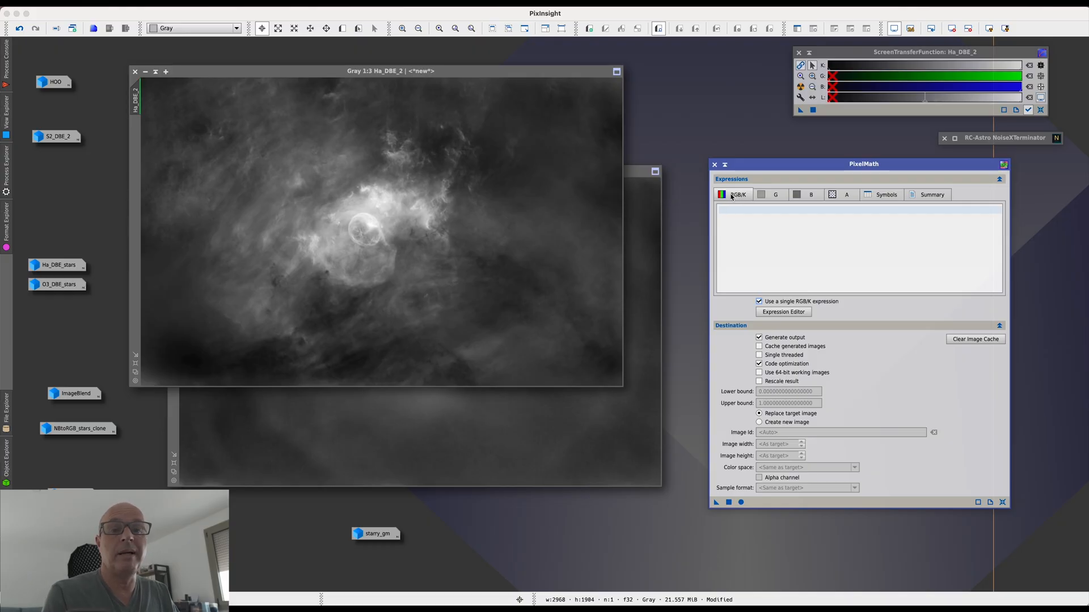
left_click(759, 303)
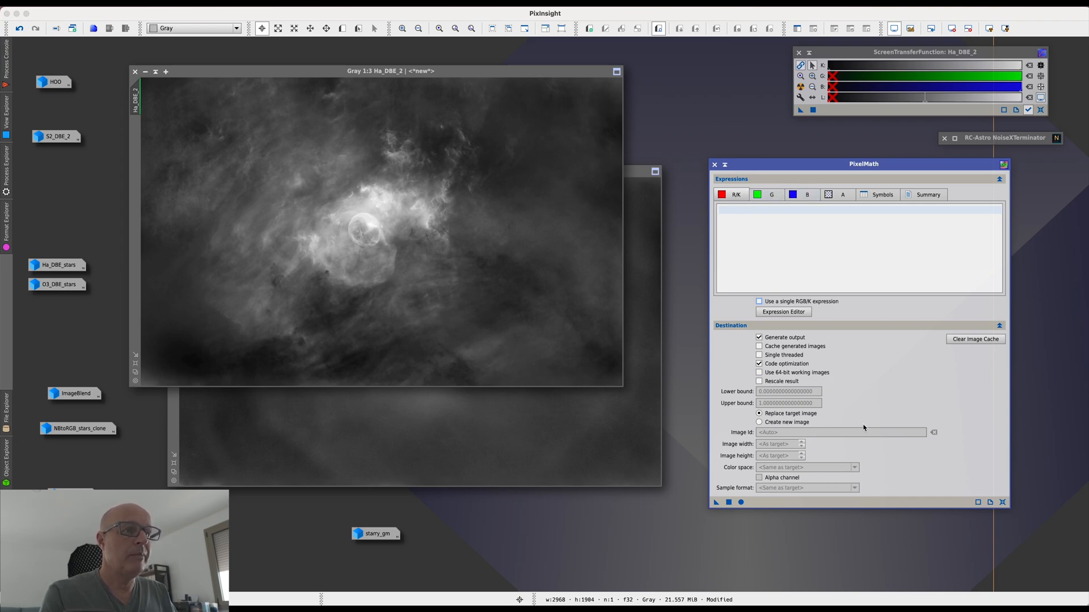
left_click(760, 423)
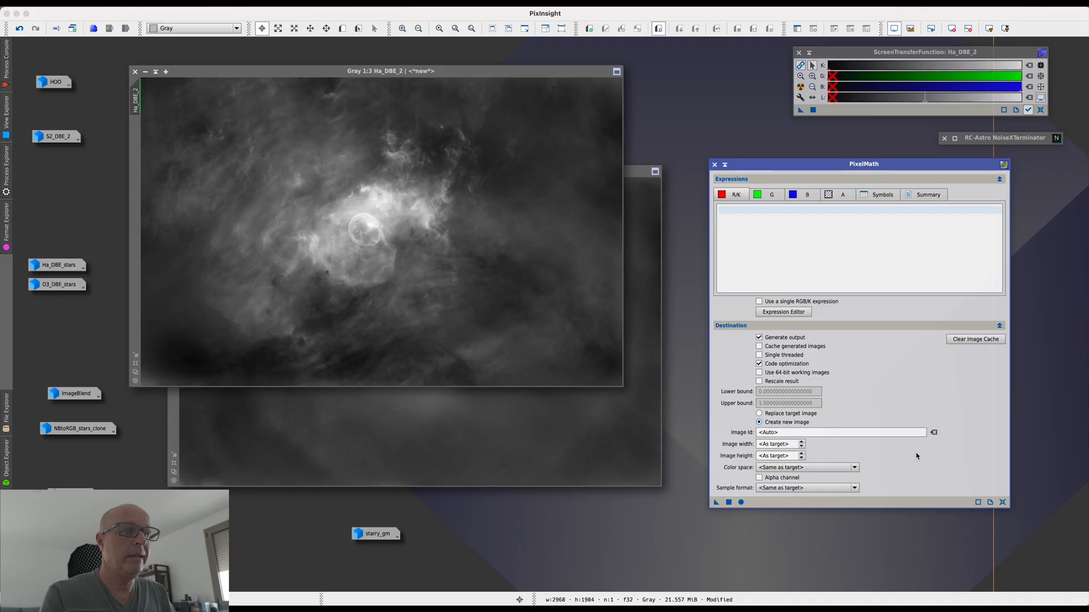
left_click(854, 467)
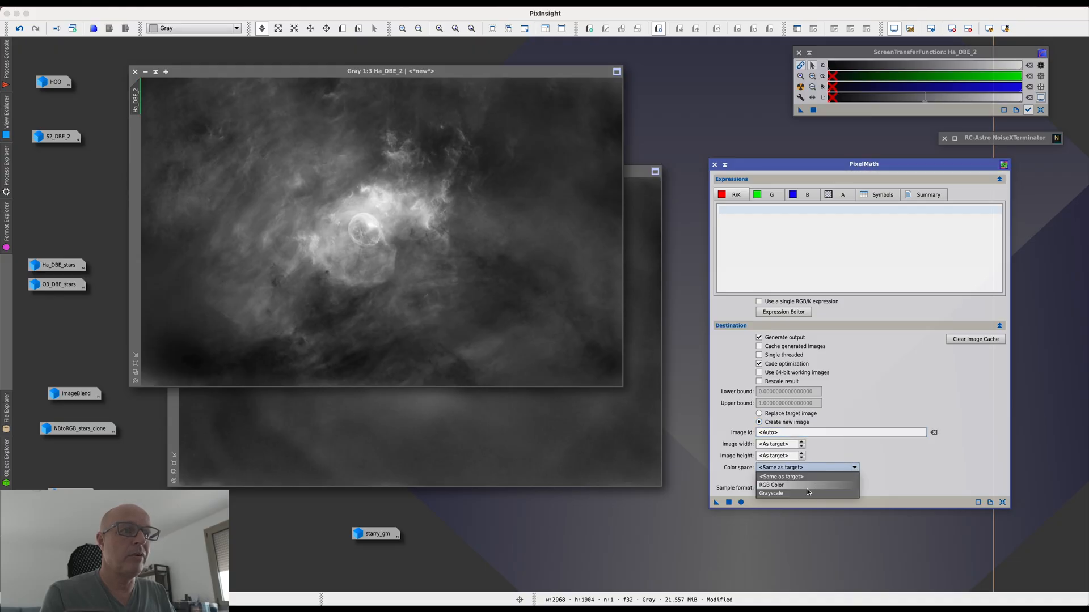
left_click(776, 486)
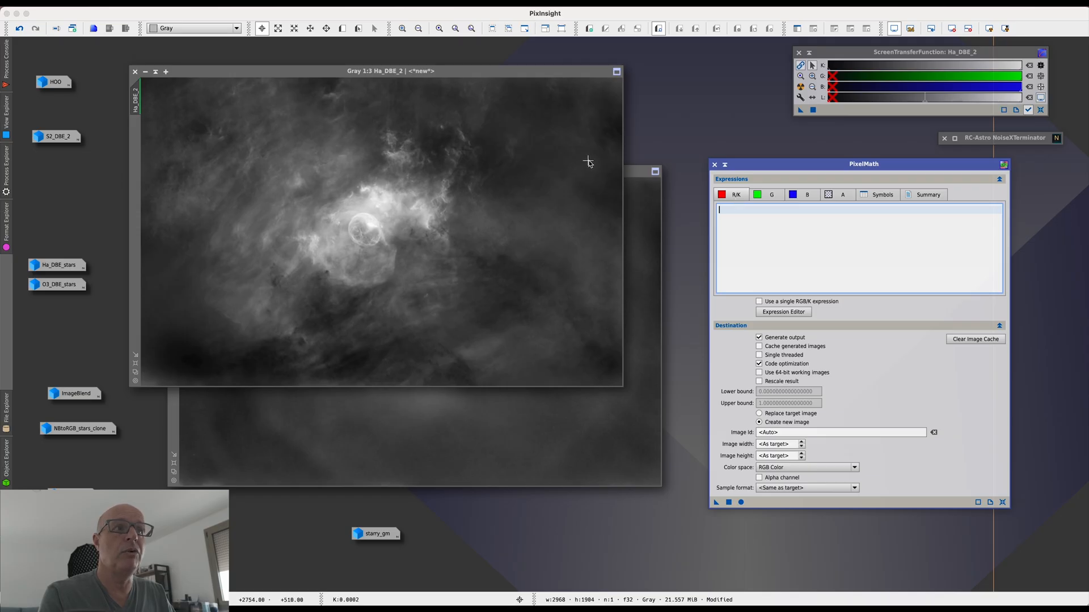
Step: Enter Ha_DBE_2 as the PixelMath expression for the red channel
type("Ha_DE")
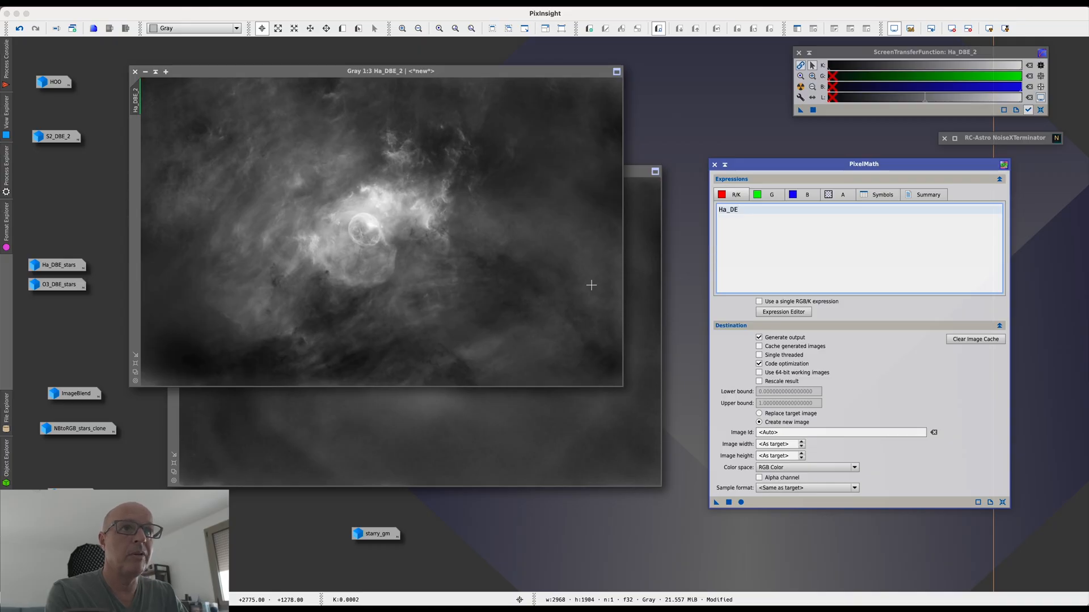
key("BackSpace")
type("B")
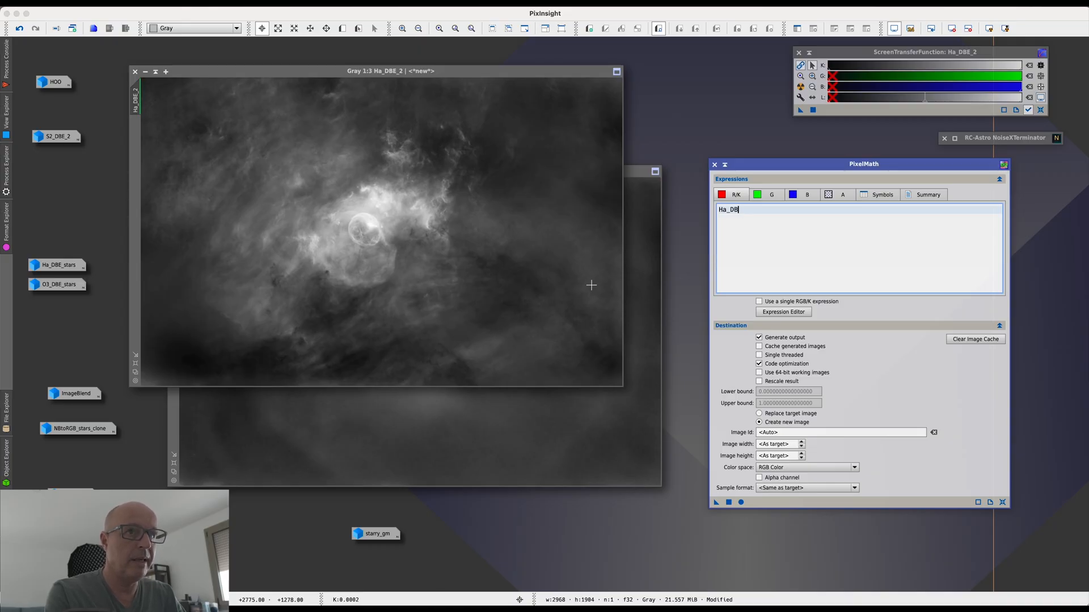
type("E_2")
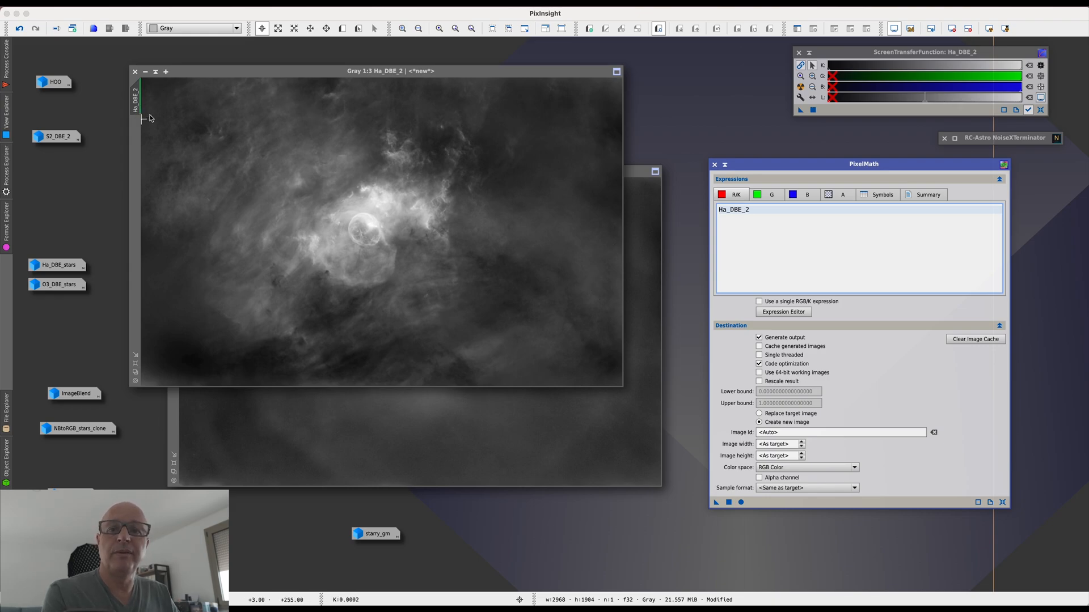
Step: Enter O3_DBE_2 as the PixelMath expression for both the green and the blue channel
left_click(771, 195)
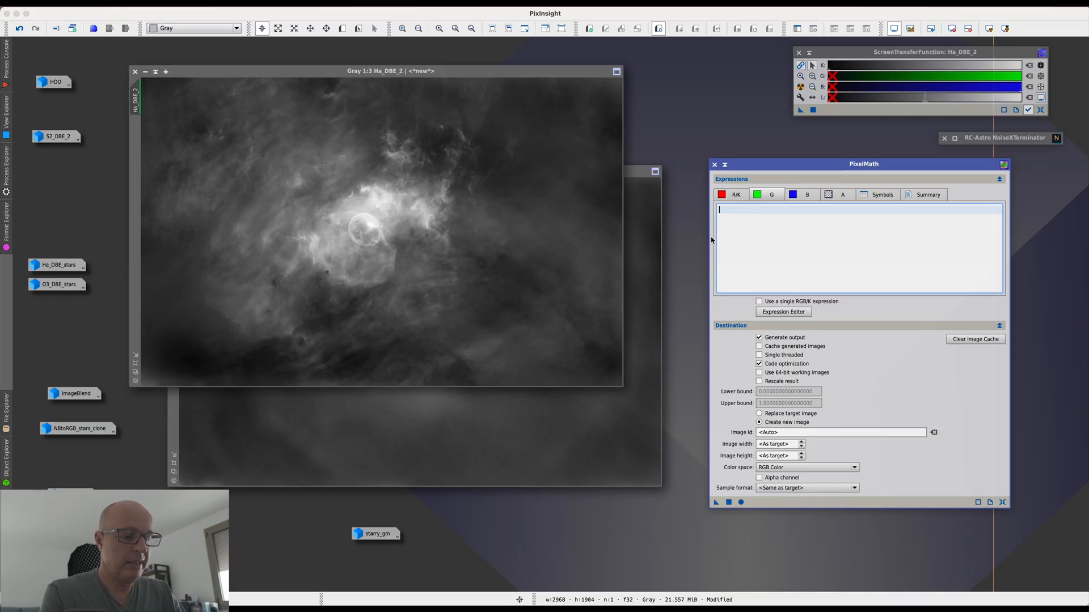
type("O3")
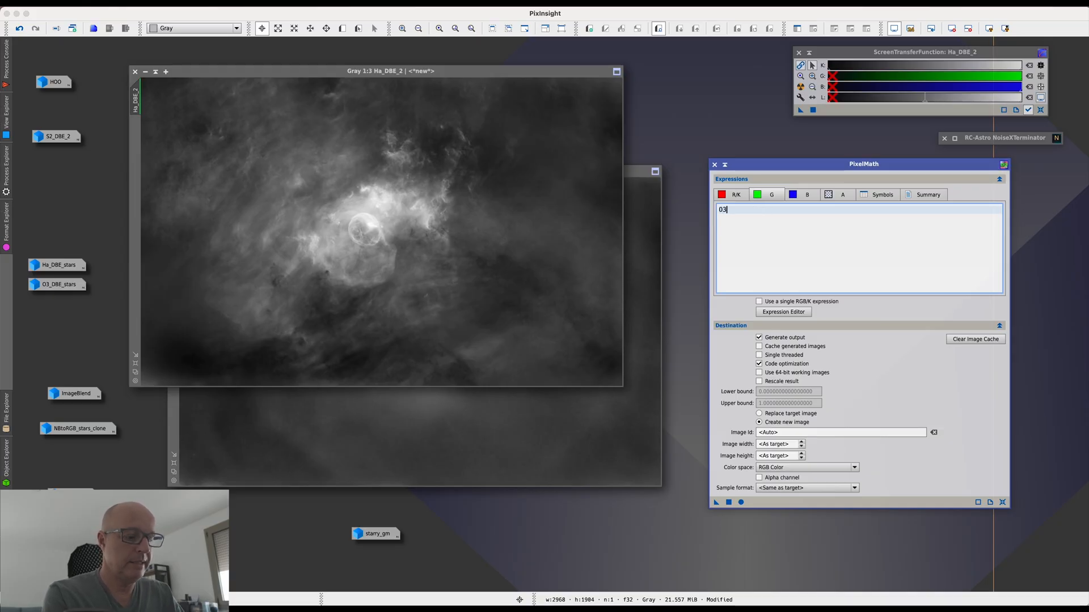
left_click(641, 172)
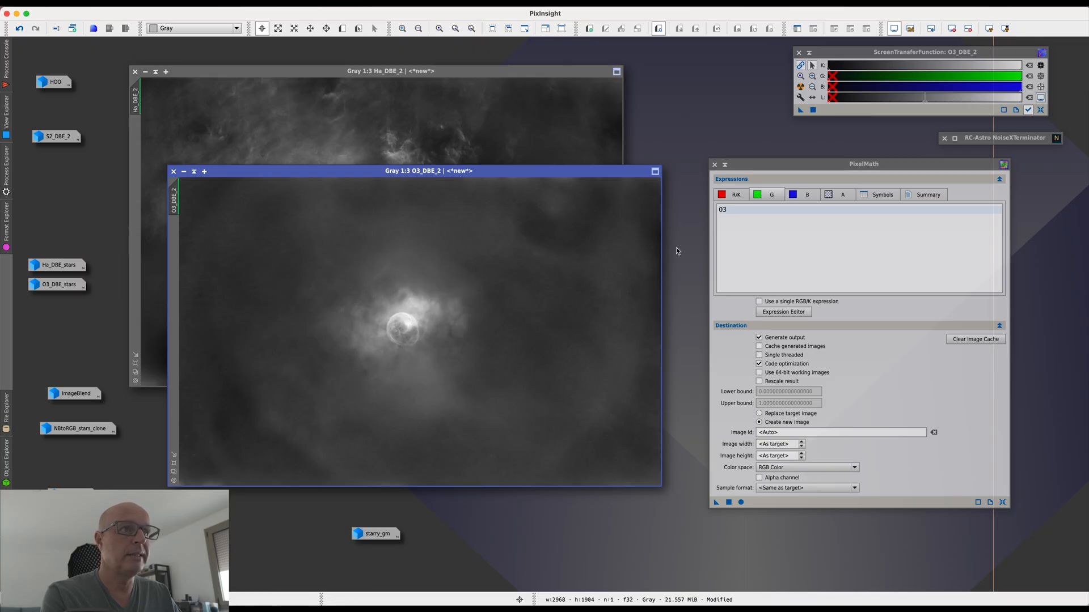
left_click(741, 215)
type("O3_DBE")
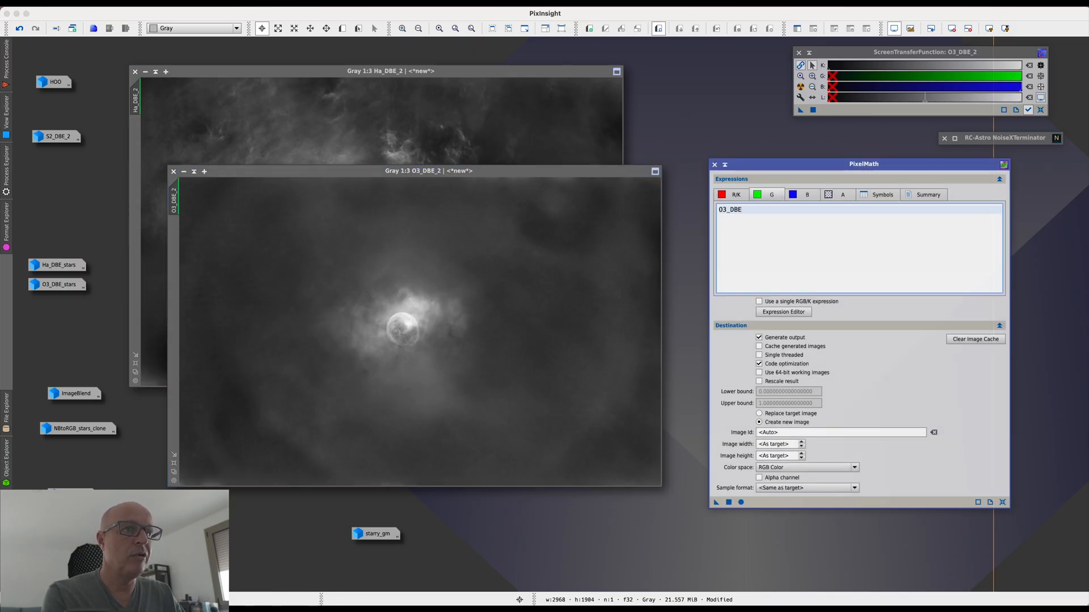
type("_\"")
key("BackSpace")
type("2")
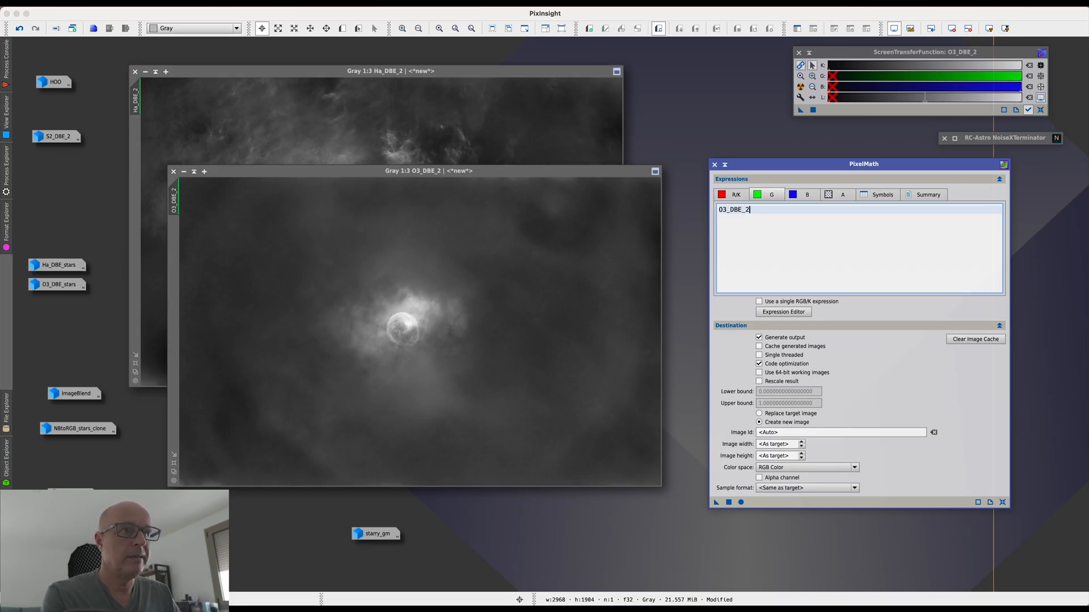
left_click(806, 200)
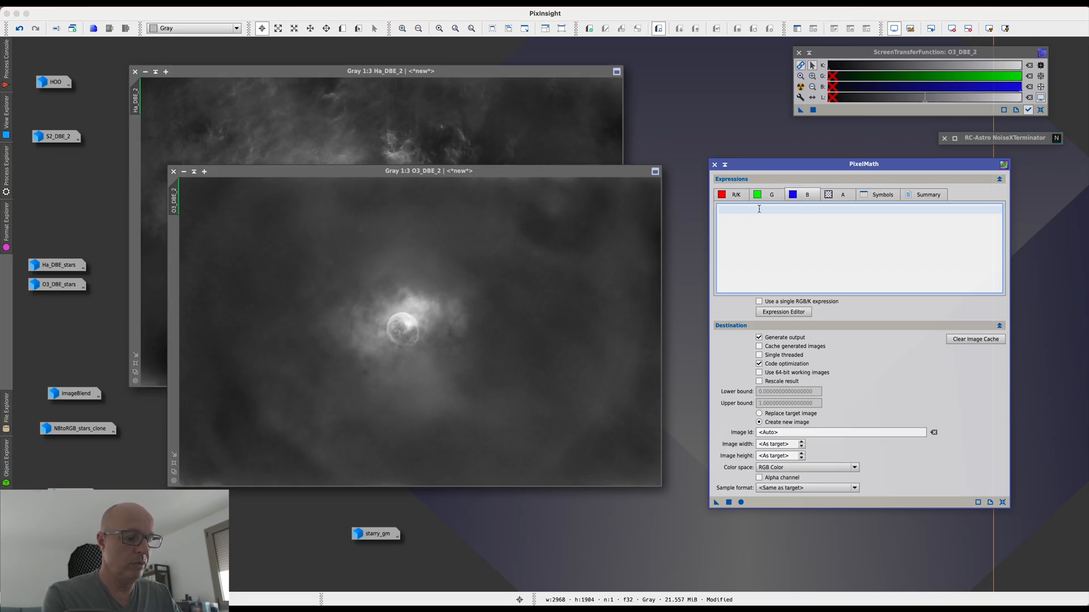
type("O3_DBE_2")
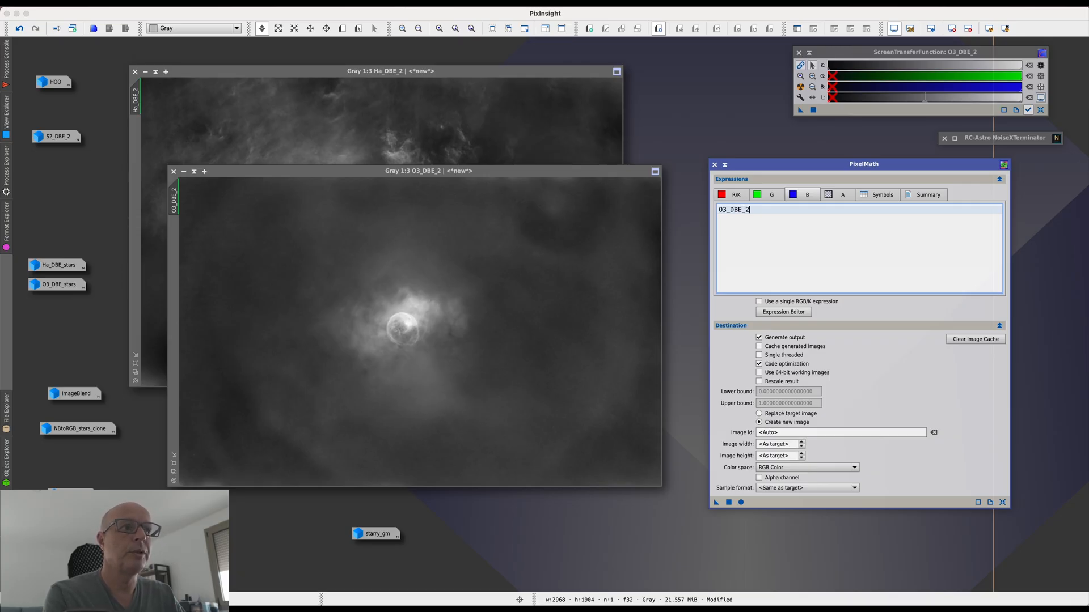
Step: Check the three channel expressions and apply PixelMath to the O3_DBE_2 image to create the RGB picture
left_click(733, 194)
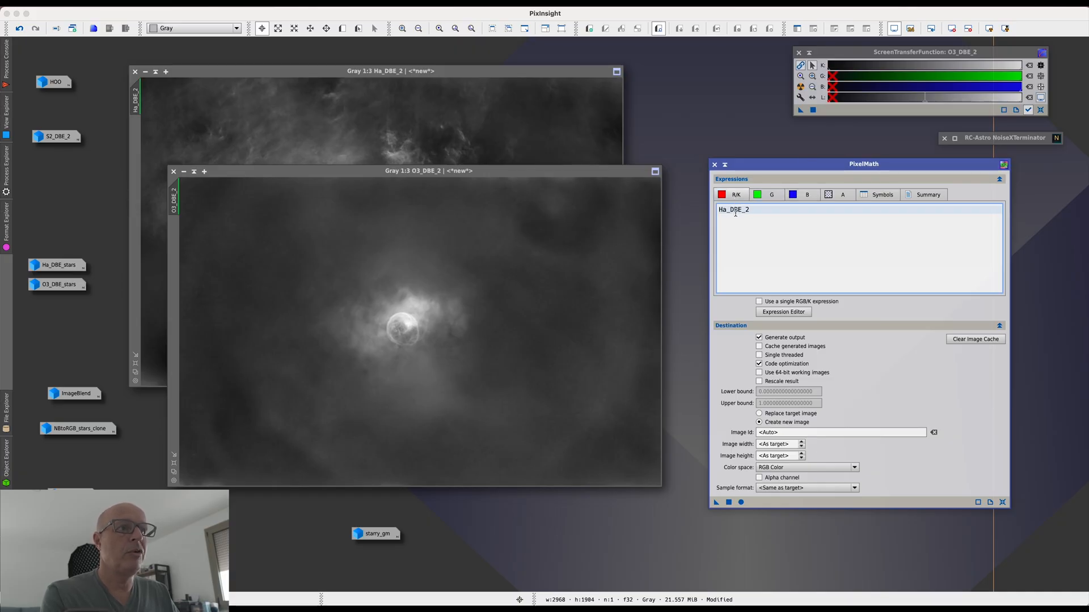
left_click(772, 195)
left_click(809, 194)
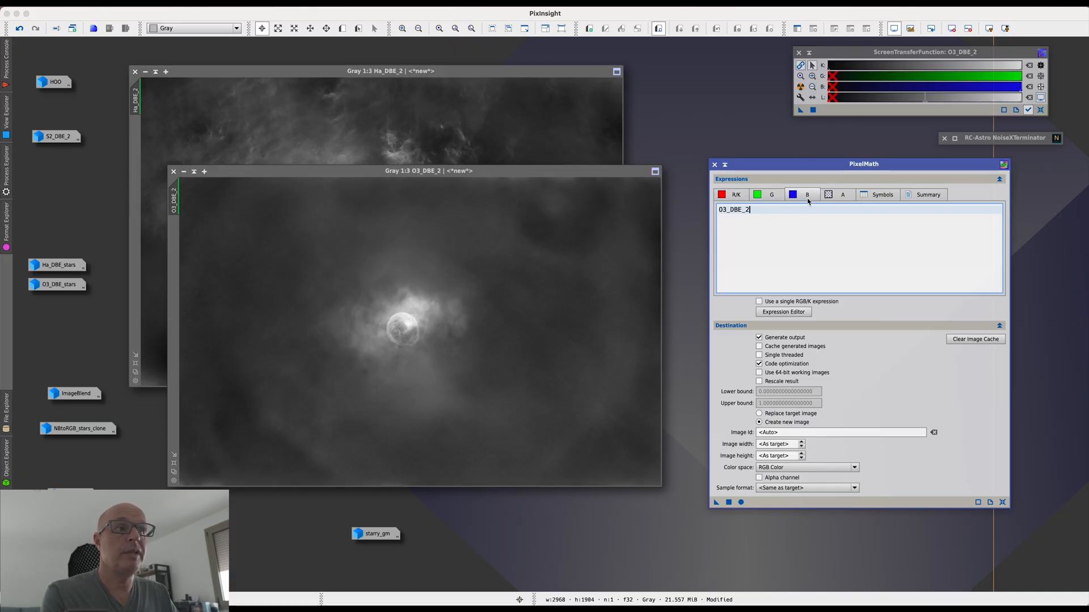
left_click(736, 195)
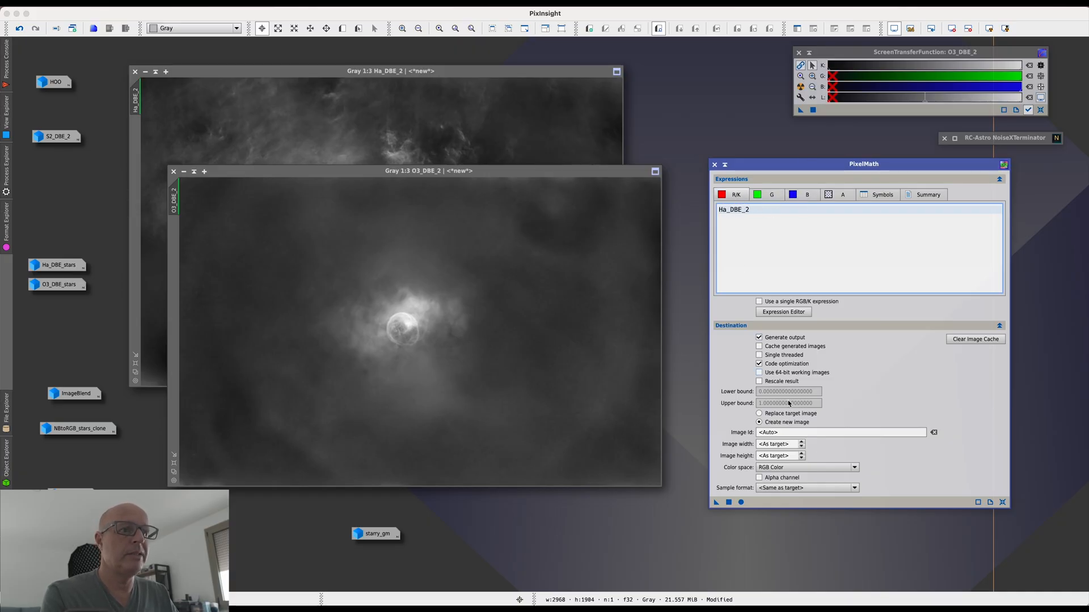
left_click(740, 502)
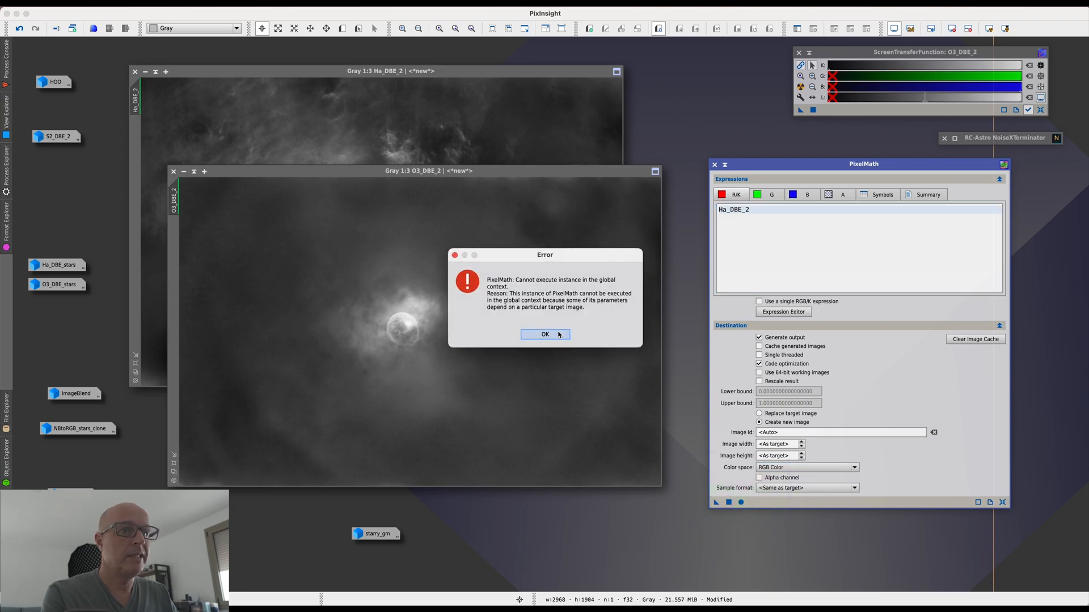
left_click(558, 336)
left_click(728, 502)
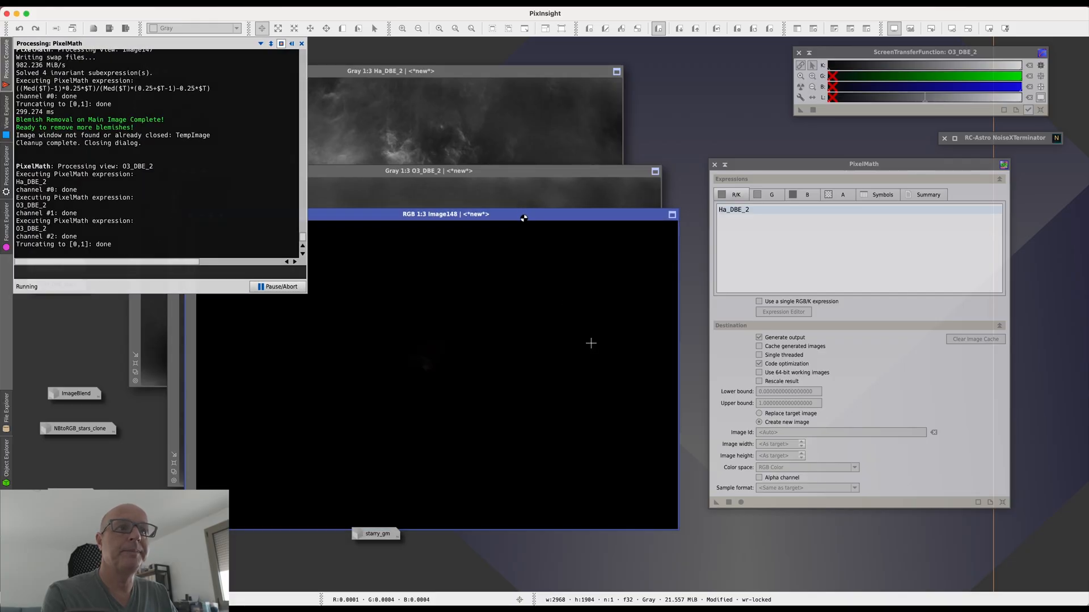
Step: Auto-stretch the new RGB image's display and arrange its window in front of the Ha_DBE_2 and O3_DBE_2 images
left_click_drag(523, 219, 522, 118)
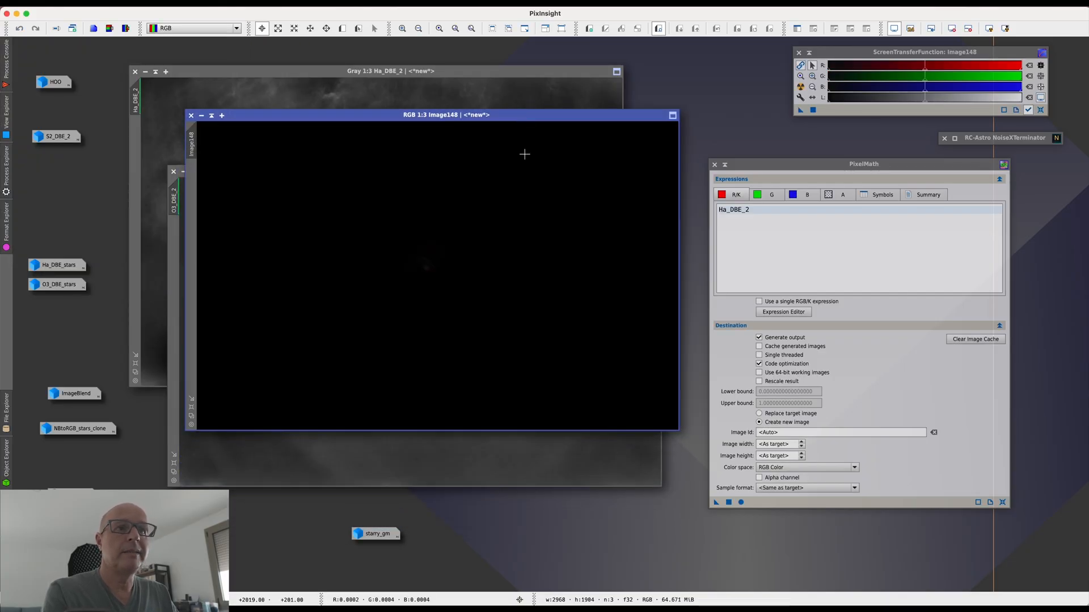
key("ctrl+a")
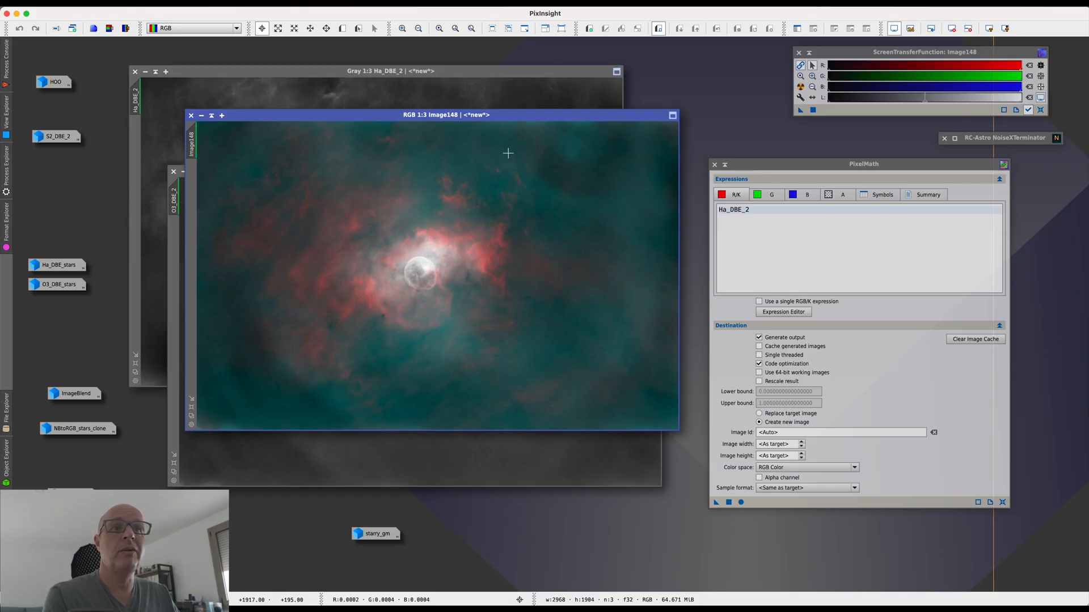
left_click_drag(458, 115, 835, 231)
left_click_drag(349, 173, 276, 124)
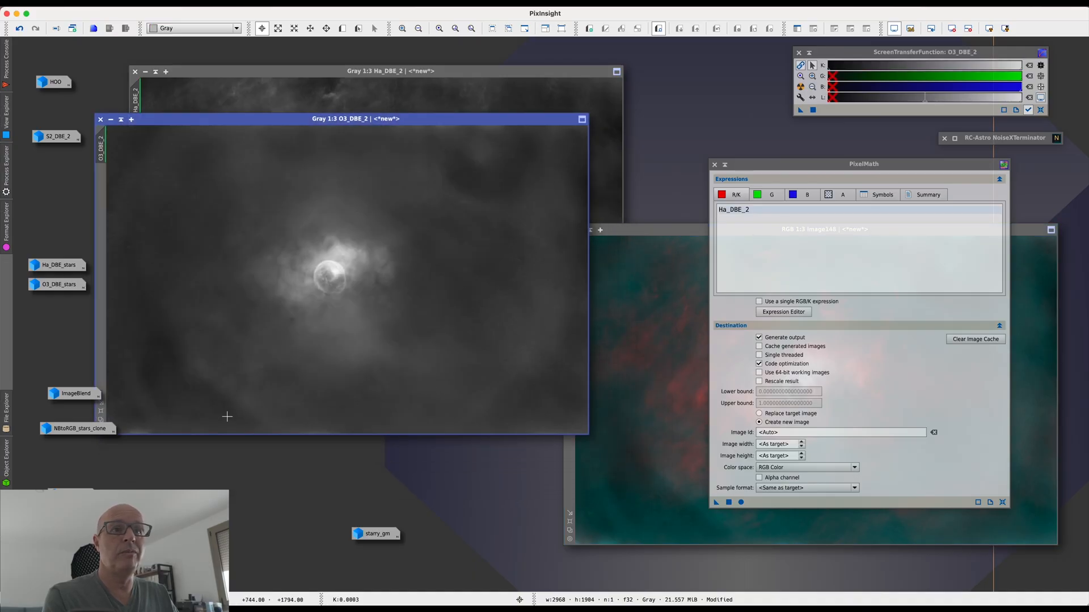
left_click(640, 234)
left_click_drag(672, 235, 269, 147)
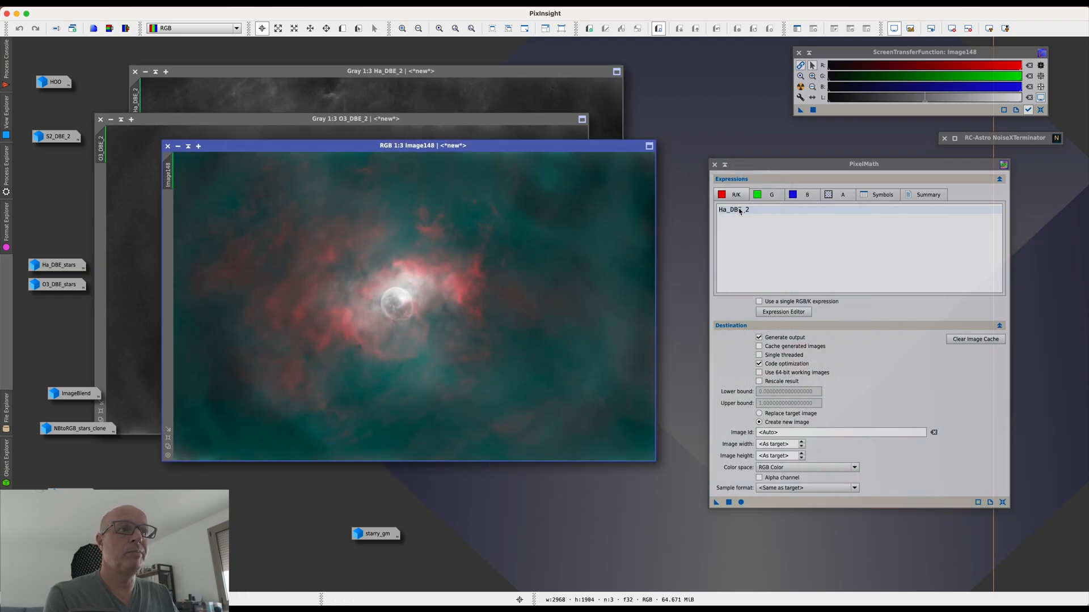
Step: Set PixelMath's green channel expression to O3_DBE_2*.5+Ha_DBE_2*.5
left_click(765, 199)
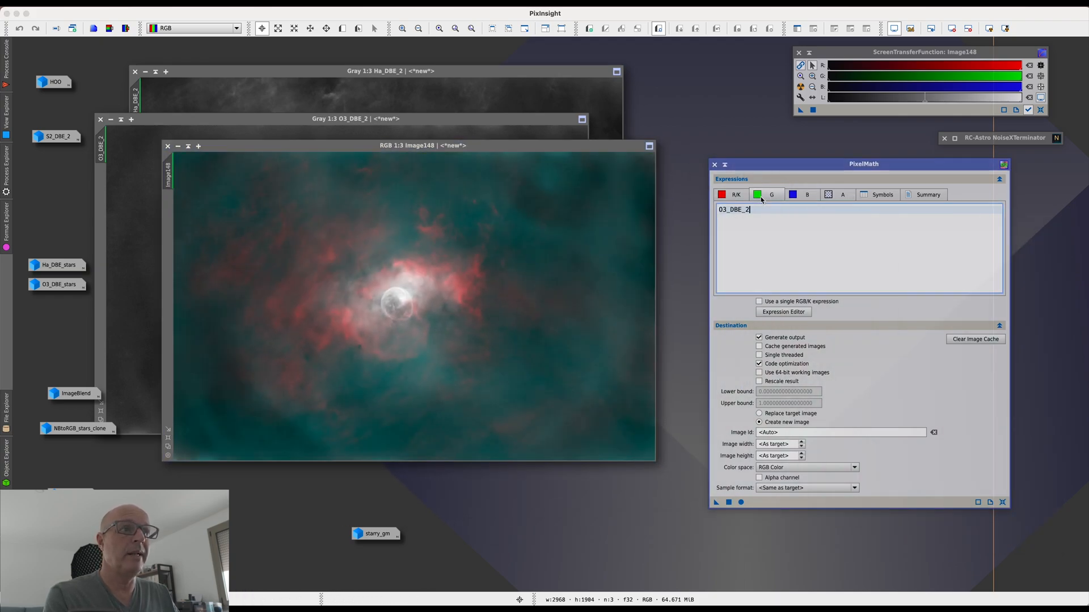
left_click(812, 198)
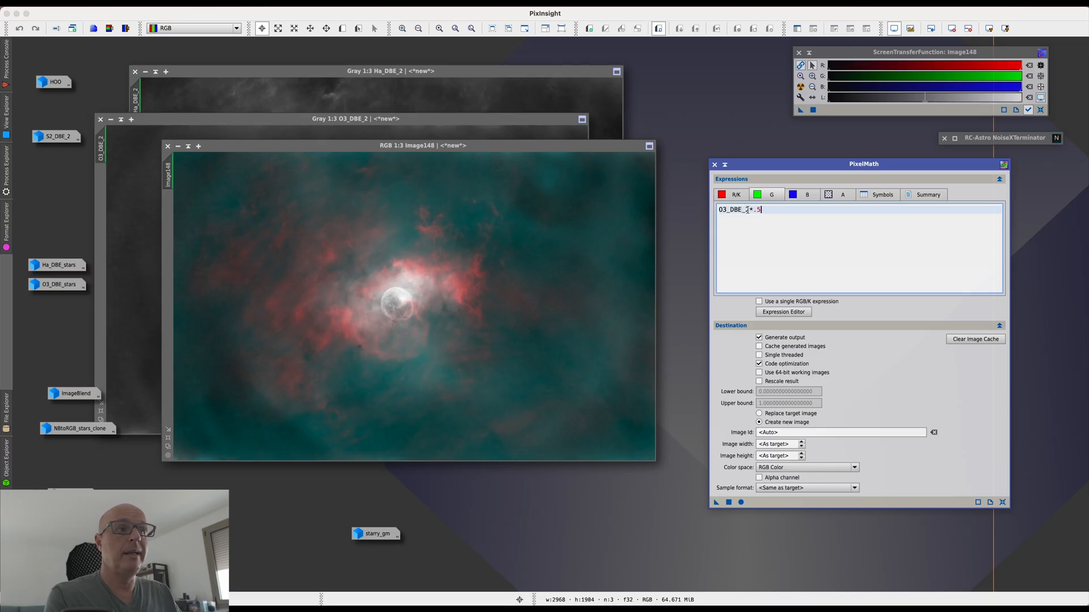
left_click(495, 126)
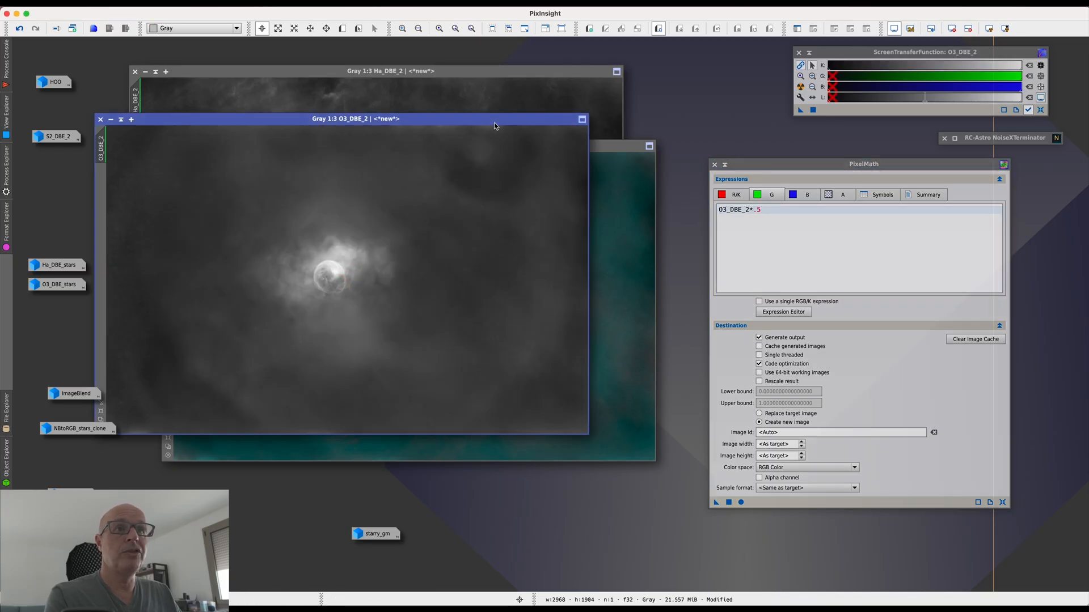
left_click(769, 209)
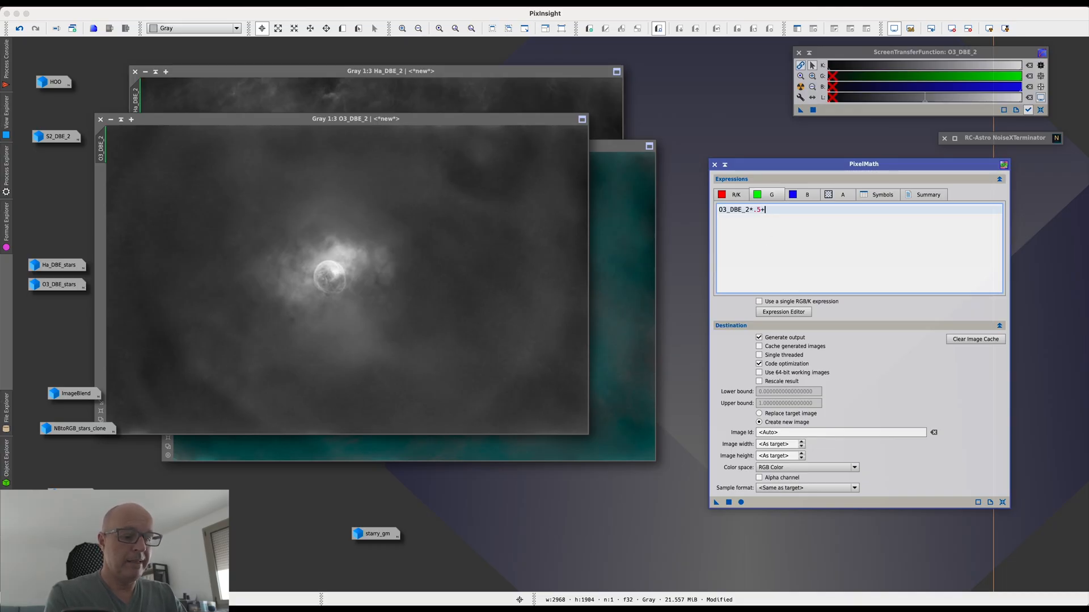
type("+Ha_DBE_2*.5")
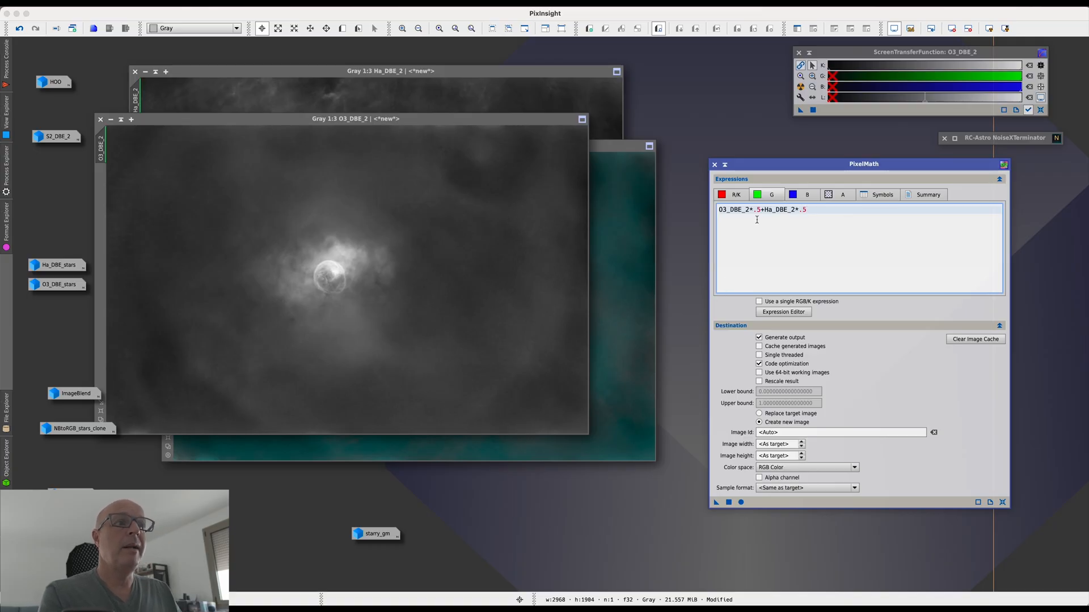
Step: Apply PixelMath to the HOO image to create a second RGB image with the half-and-half green blend, and auto-stretch its display
left_click(617, 146)
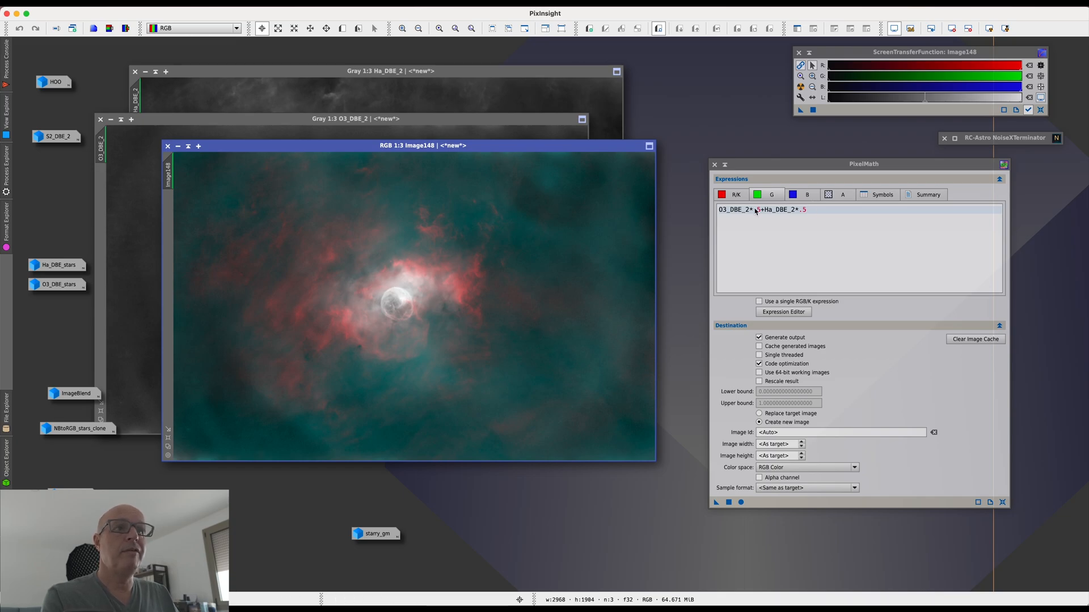
left_click(551, 73)
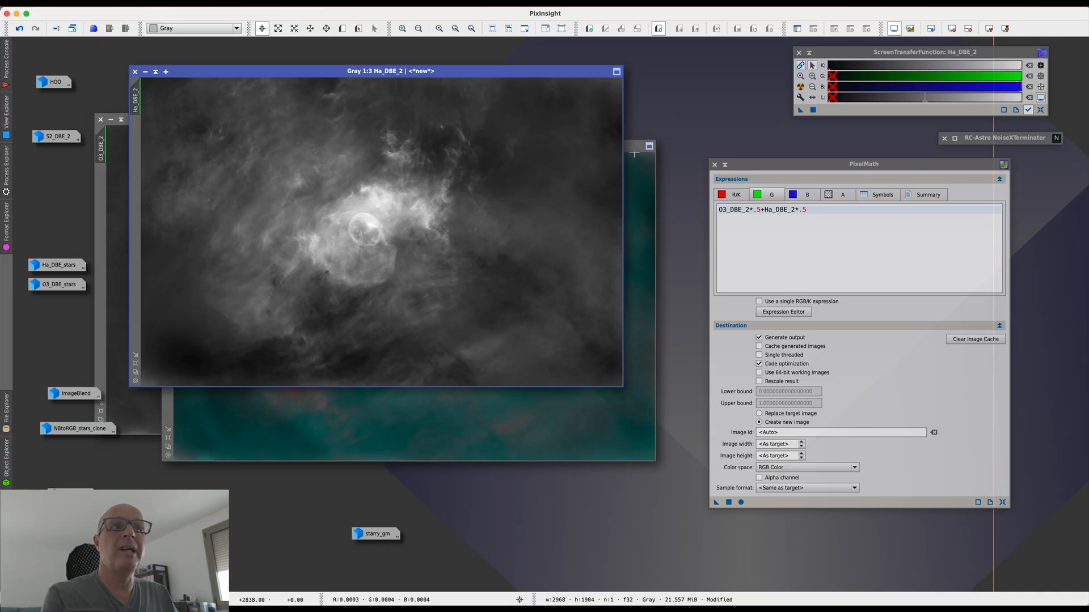
left_click(634, 153)
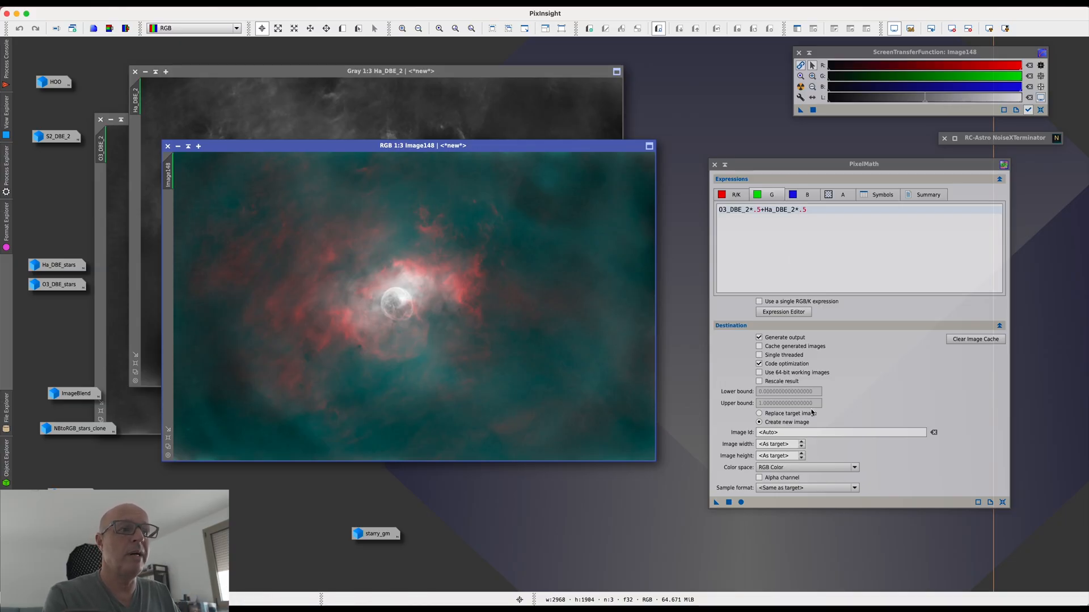
left_click(728, 502)
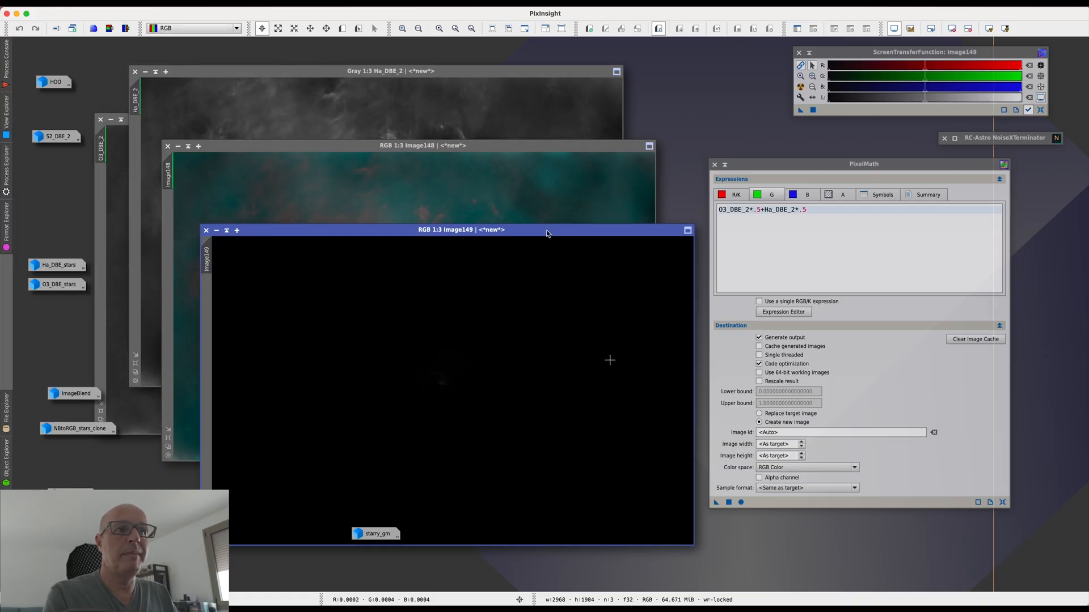
key("ctrl+a")
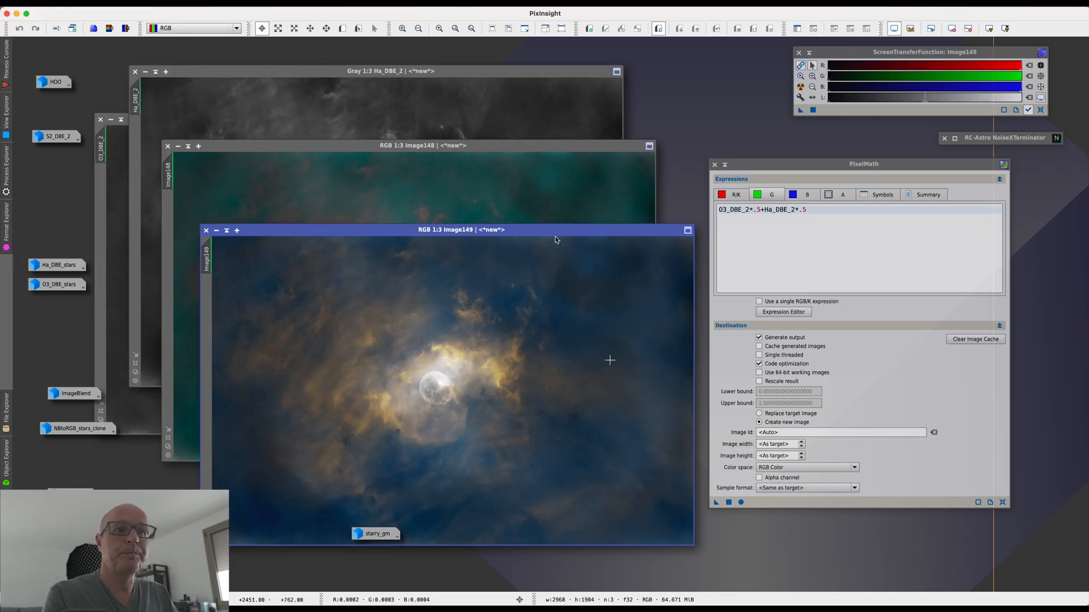
Step: Place the half-and-half blend below the plain HOO image and compare the two colour versions
left_click_drag(549, 232, 523, 196)
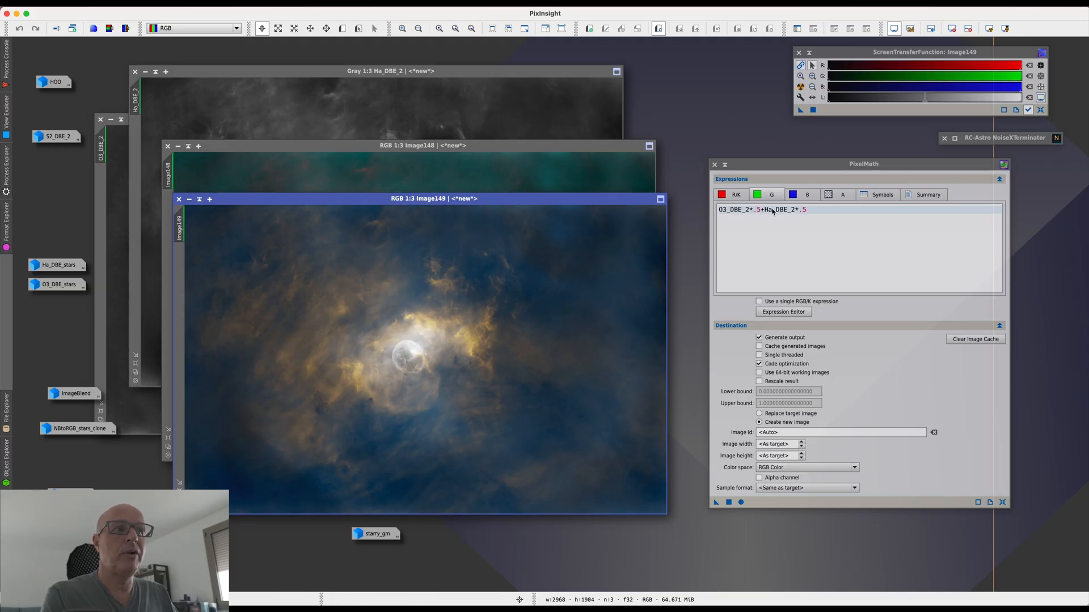
left_click_drag(507, 200, 516, 220)
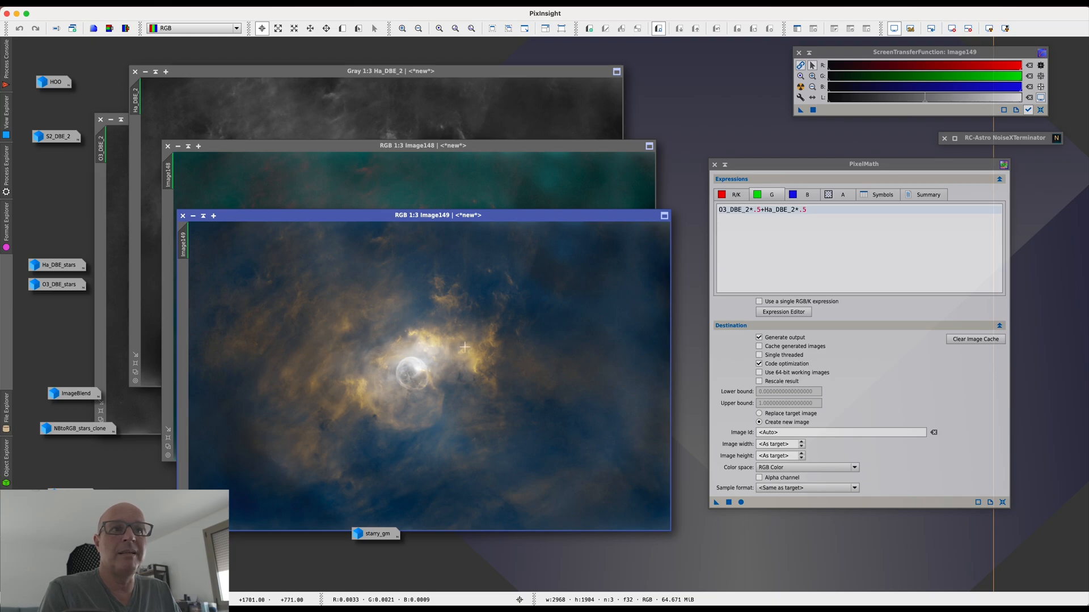
left_click(490, 161)
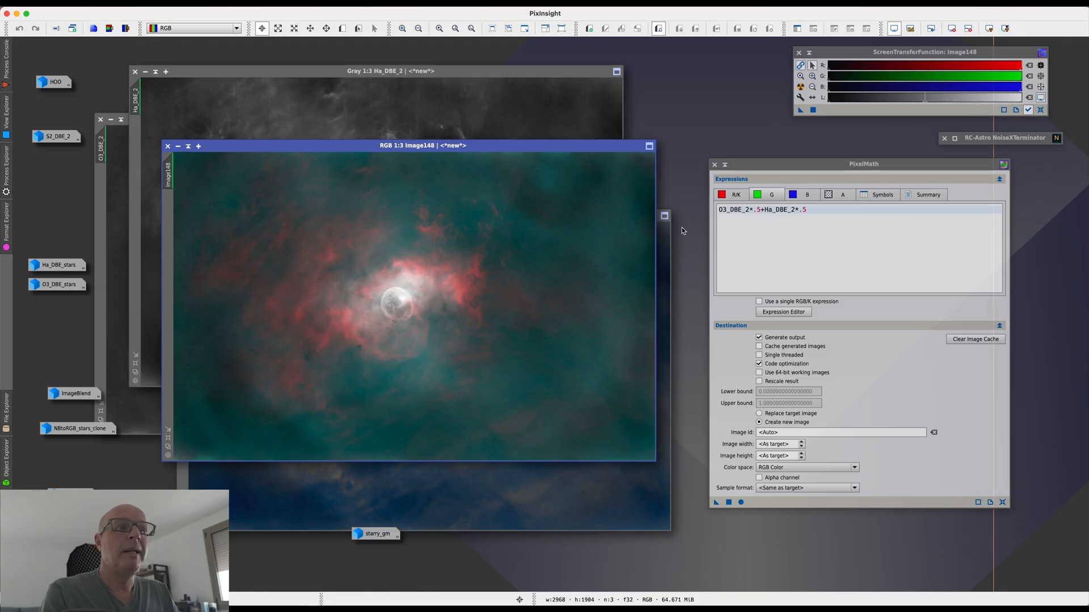
left_click(664, 247)
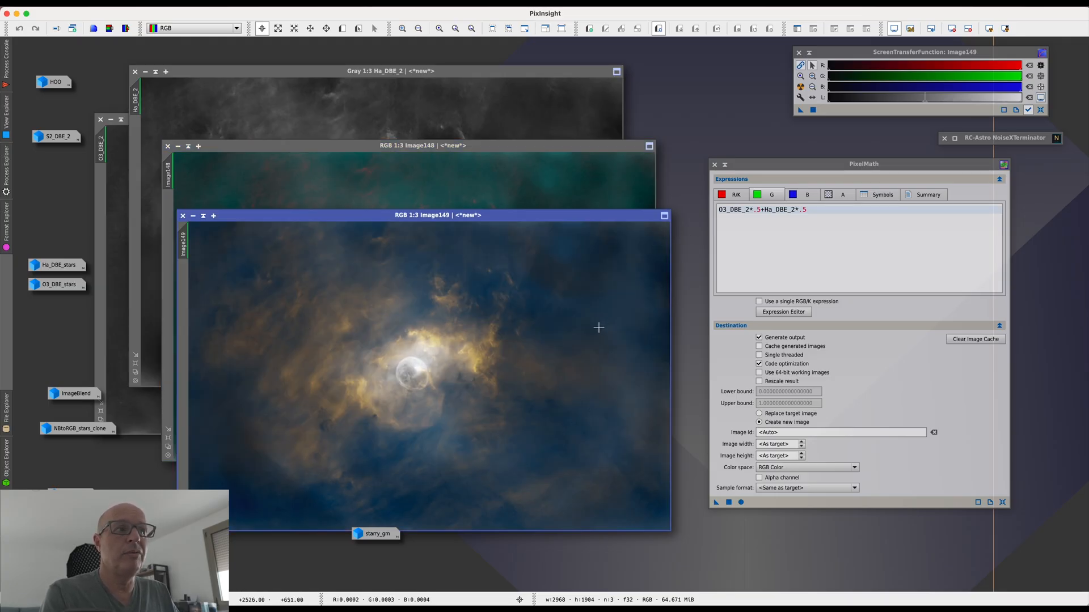
Step: Change PixelMath's green channel expression to O3_DBE_2*.3+Ha_DBE_2*.7
left_click(808, 197)
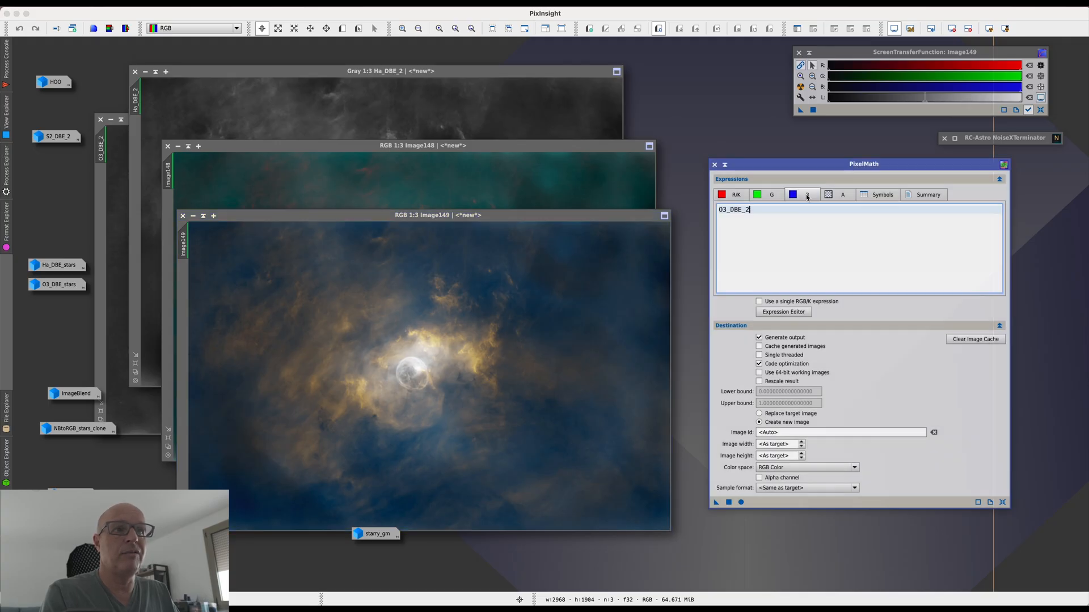
left_click(765, 198)
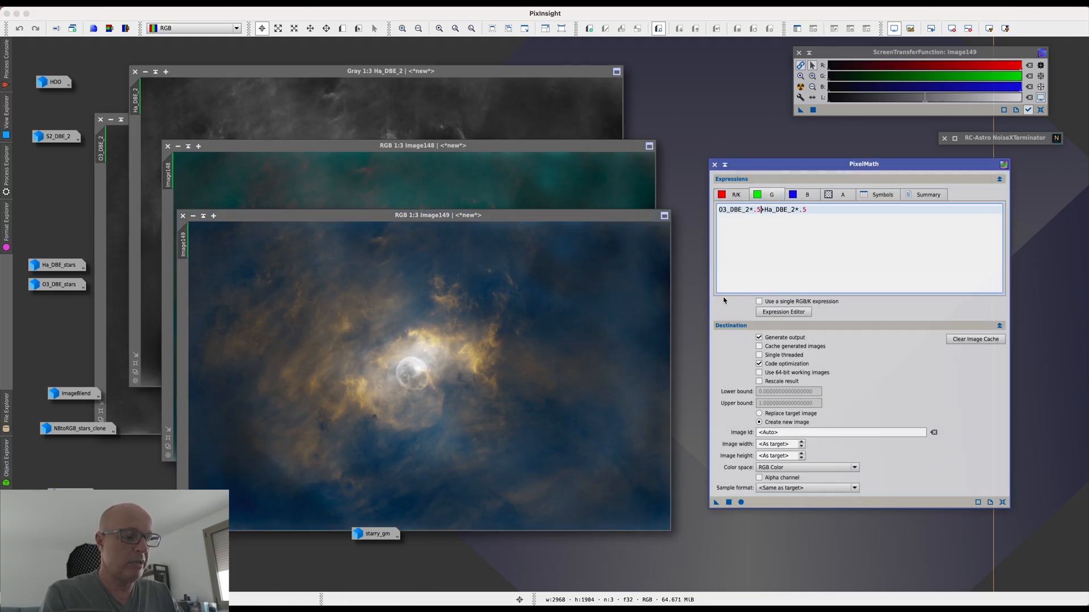
left_click(759, 209)
key("BackSpace")
type("3")
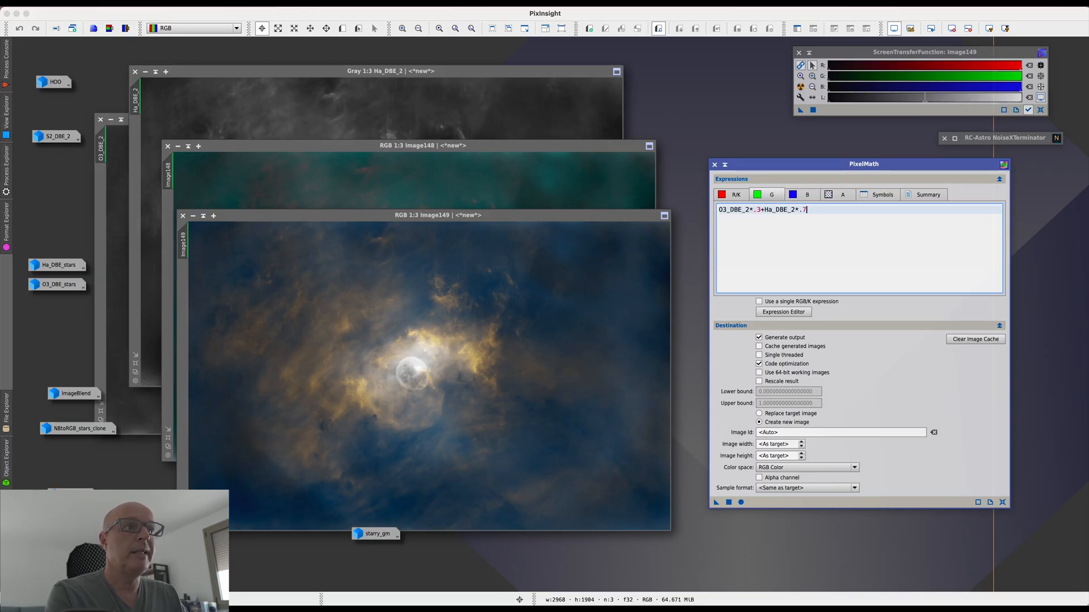
Step: Create a third RGB image with the 30/70 green blend, auto-stretch it and compare it with the half-and-half version
left_click(729, 502)
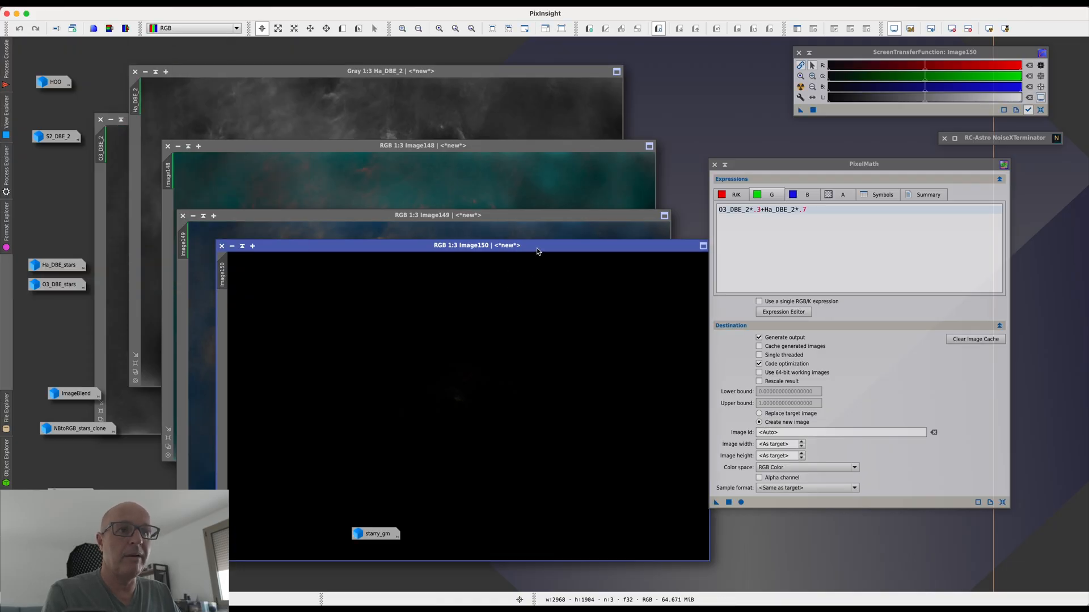
key("ctrl+a")
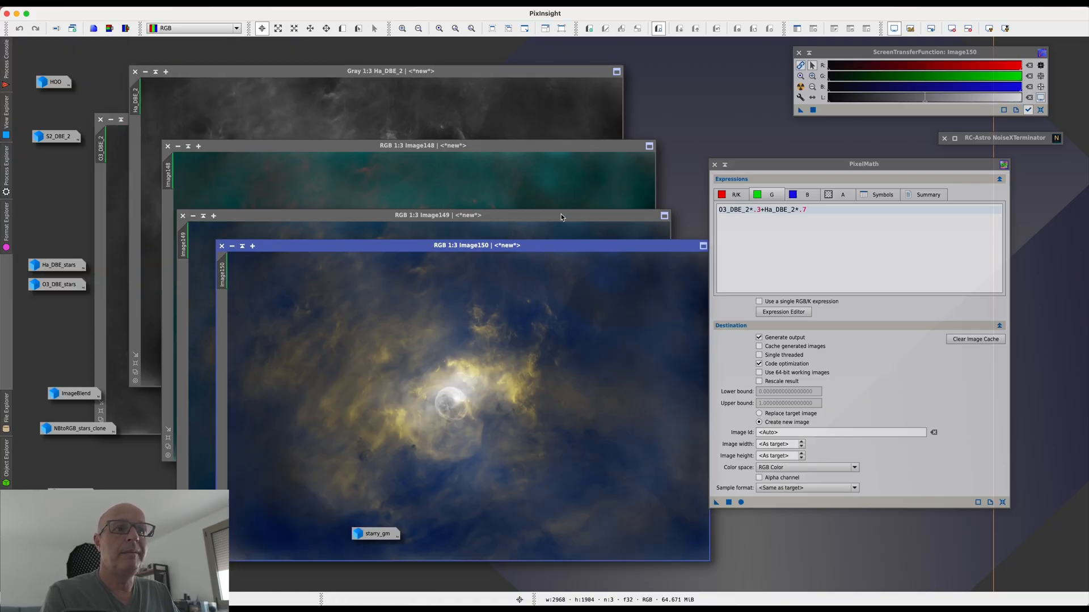
left_click(561, 217)
left_click(684, 248)
left_click(344, 224)
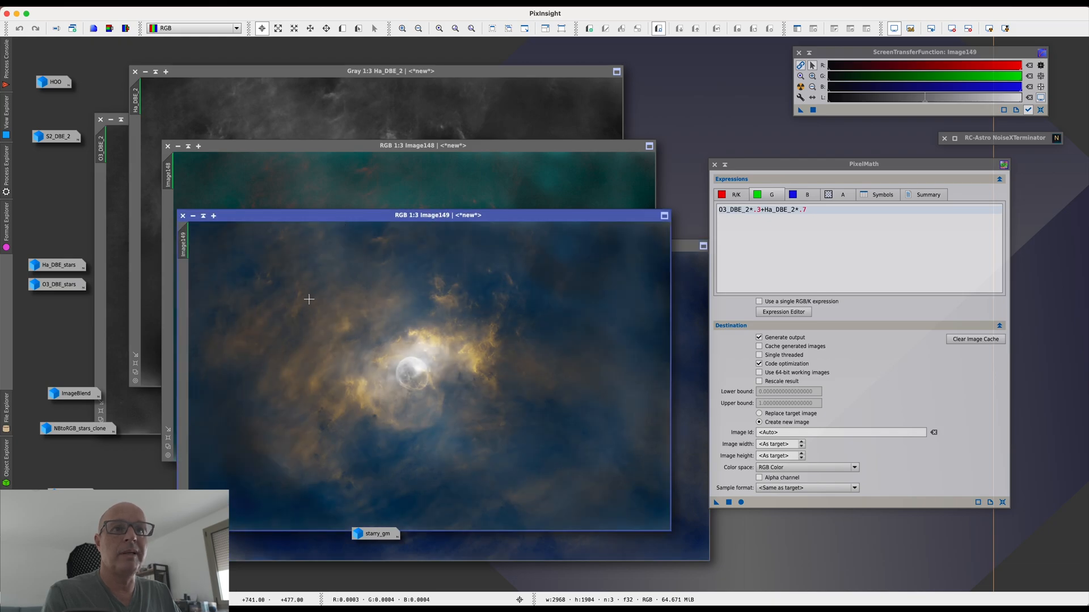
left_click(680, 245)
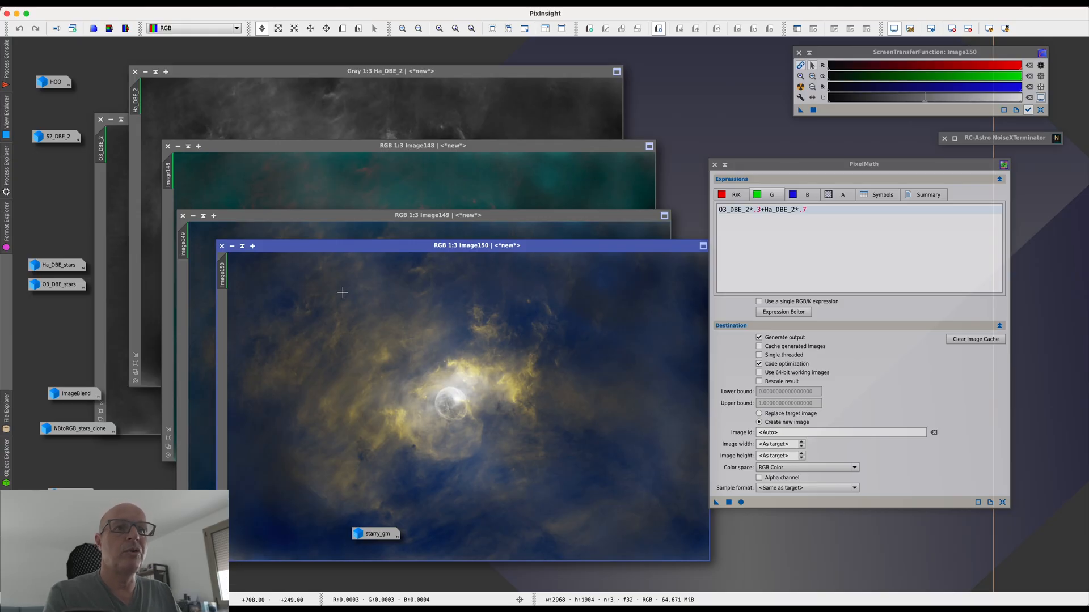
Step: Close the two RGB images made with blended green channels, leaving only the plain HOO image
left_click(222, 246)
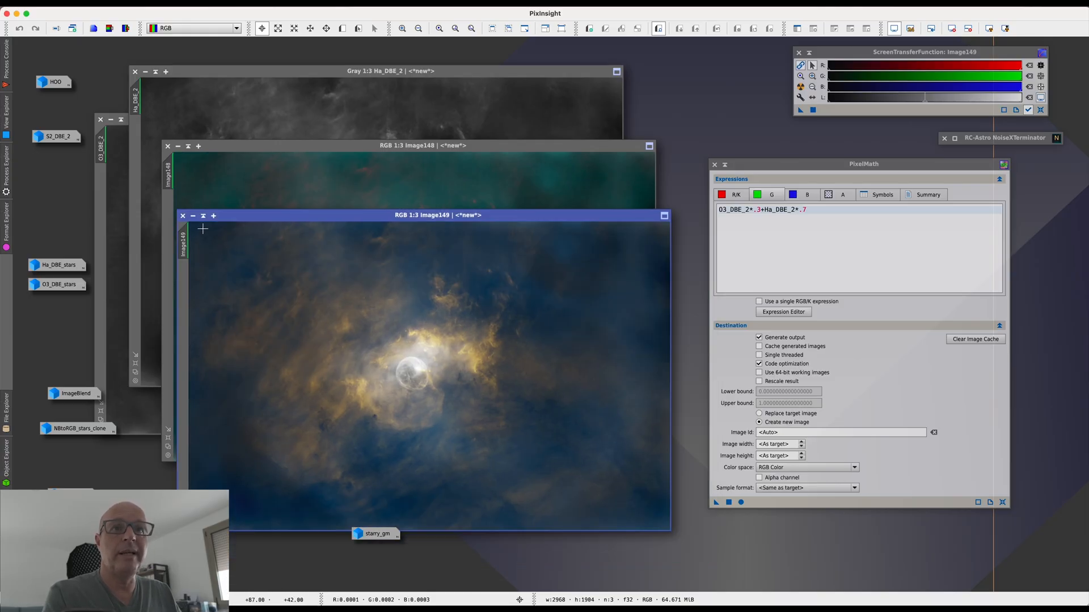
left_click(182, 216)
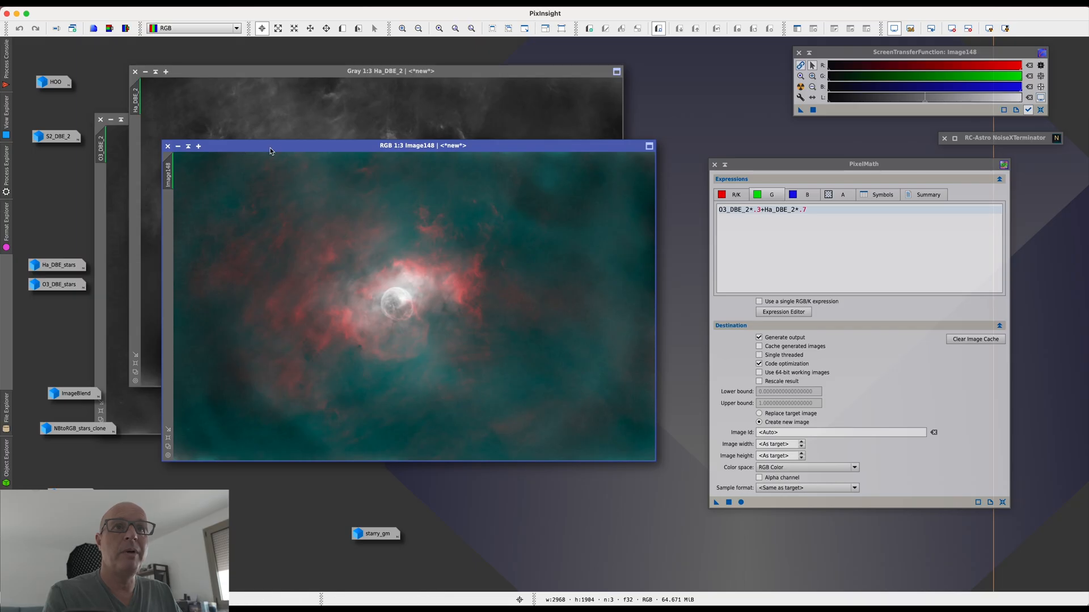
left_click_drag(267, 145, 254, 140)
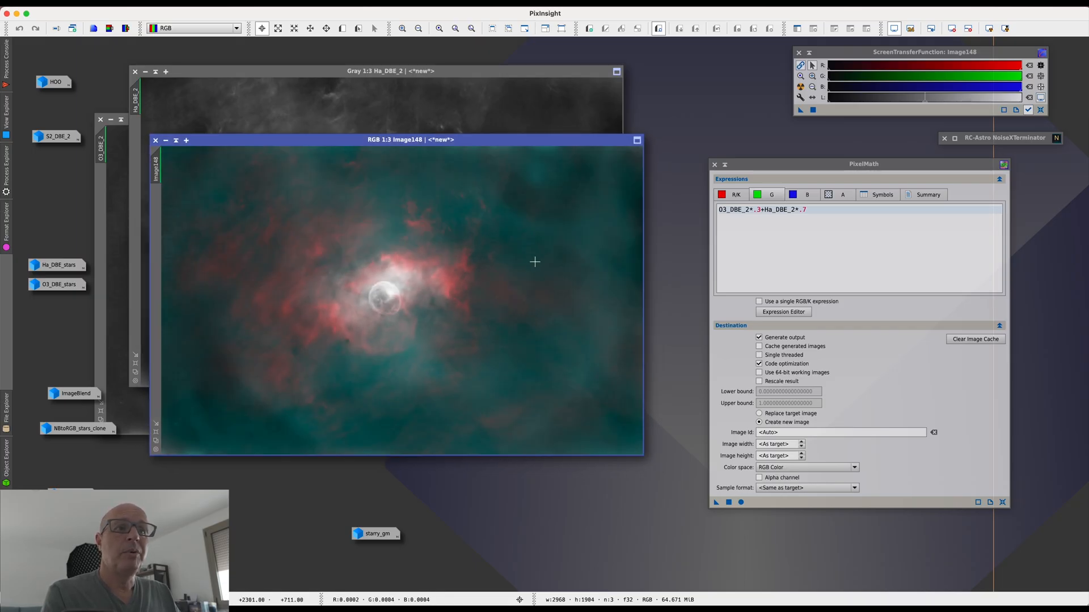
Step: Collapse the PixelMath window and park it beneath NoiseXTerminator, leaving the HOO image in front
left_click(725, 165)
left_click_drag(1044, 248, 1015, 162)
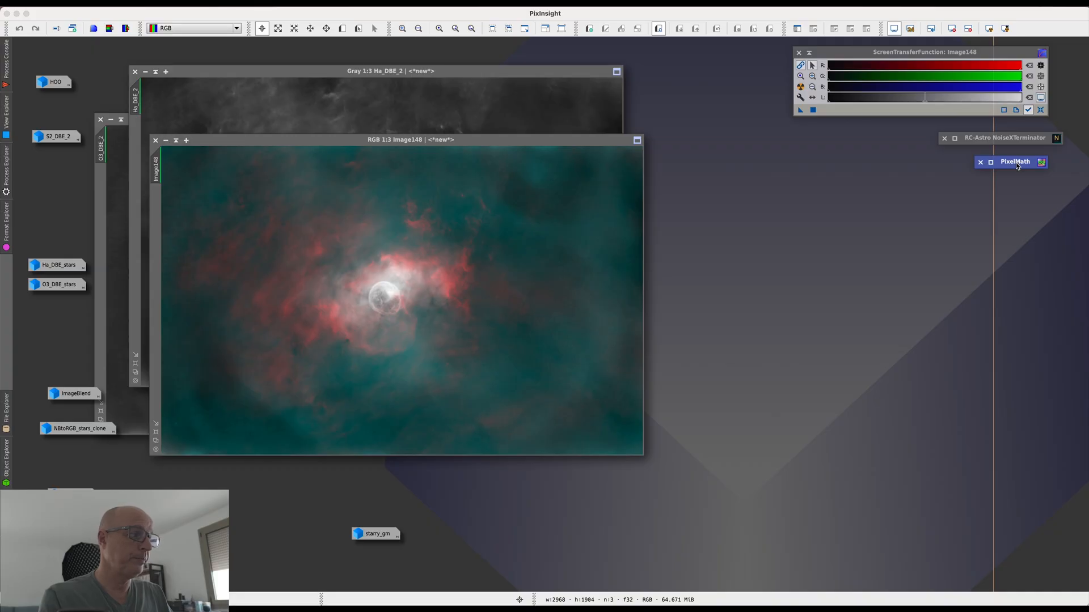
left_click_drag(536, 142, 504, 148)
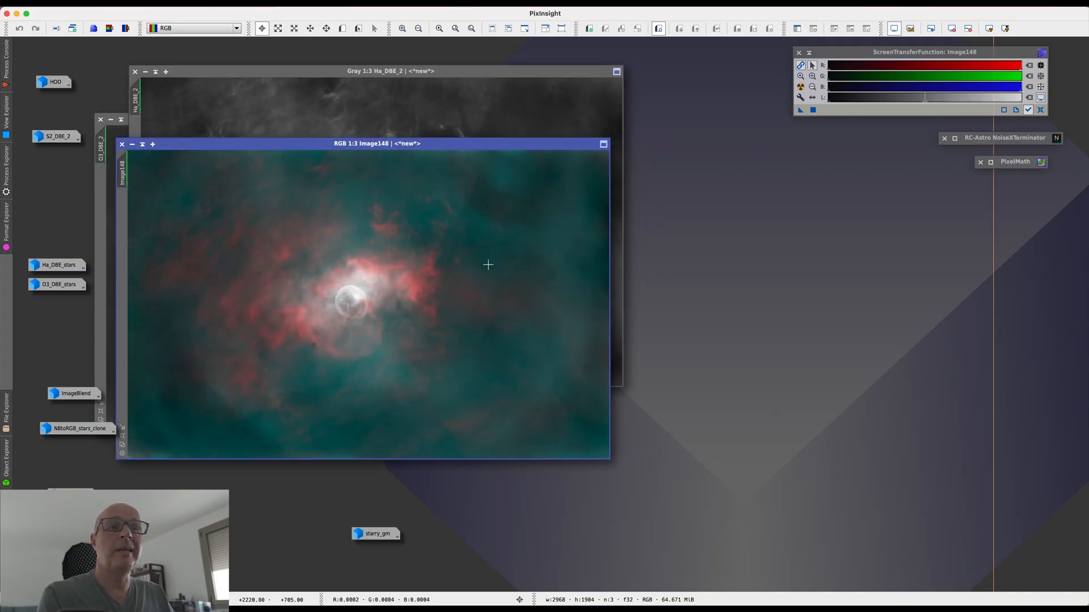
Step: Open NarrowbandNormalization, reset its parameters to defaults with the HOO palette, and place it beside the HOO image
left_click(262, 7)
mouse_move(229, 7)
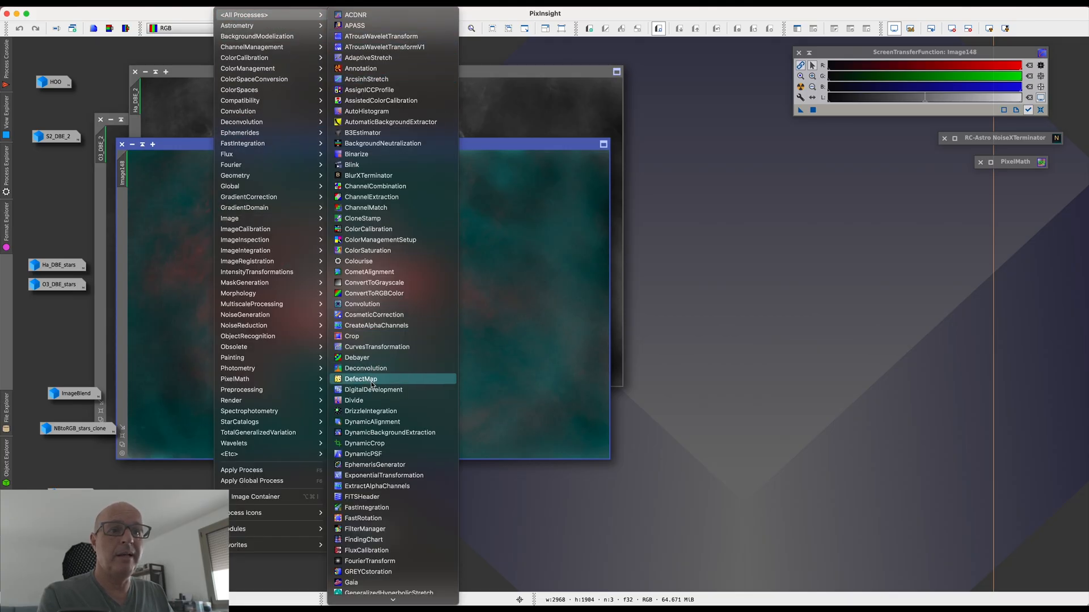
scroll(370, 382, "down", 10)
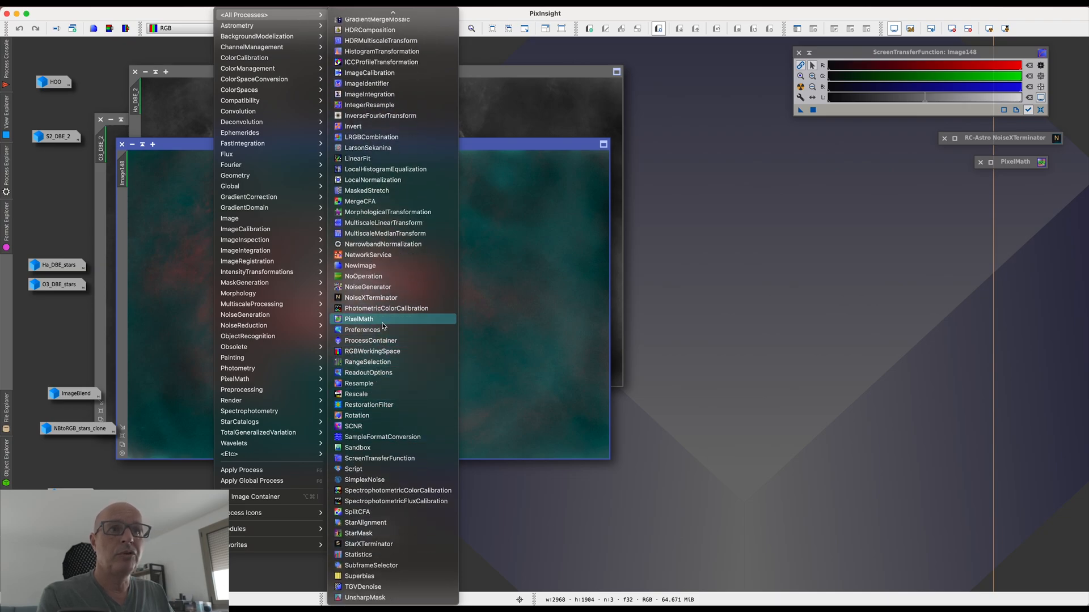
left_click(380, 245)
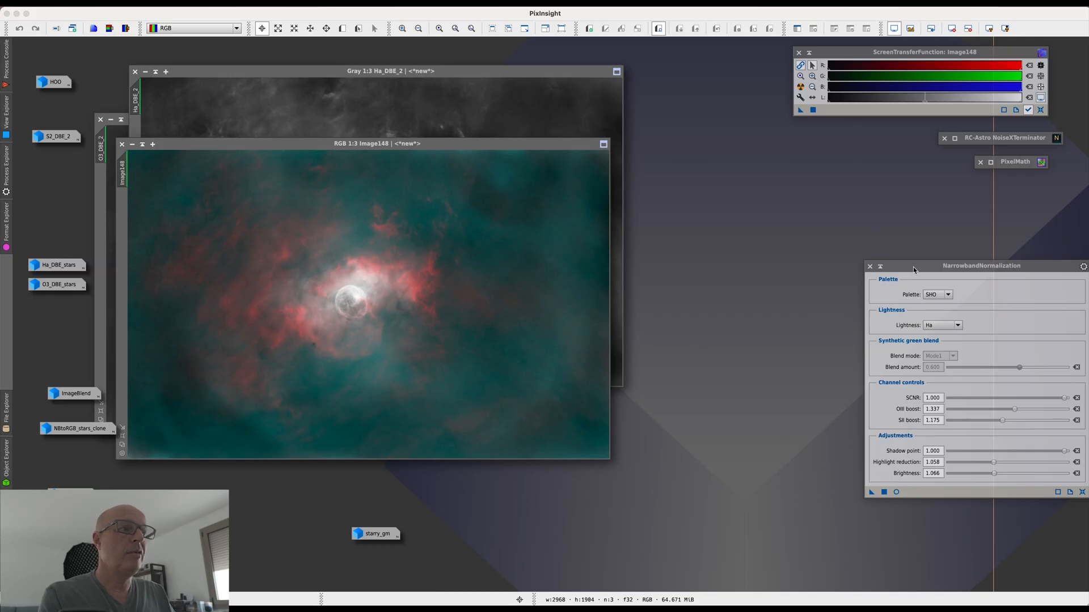
left_click(929, 423)
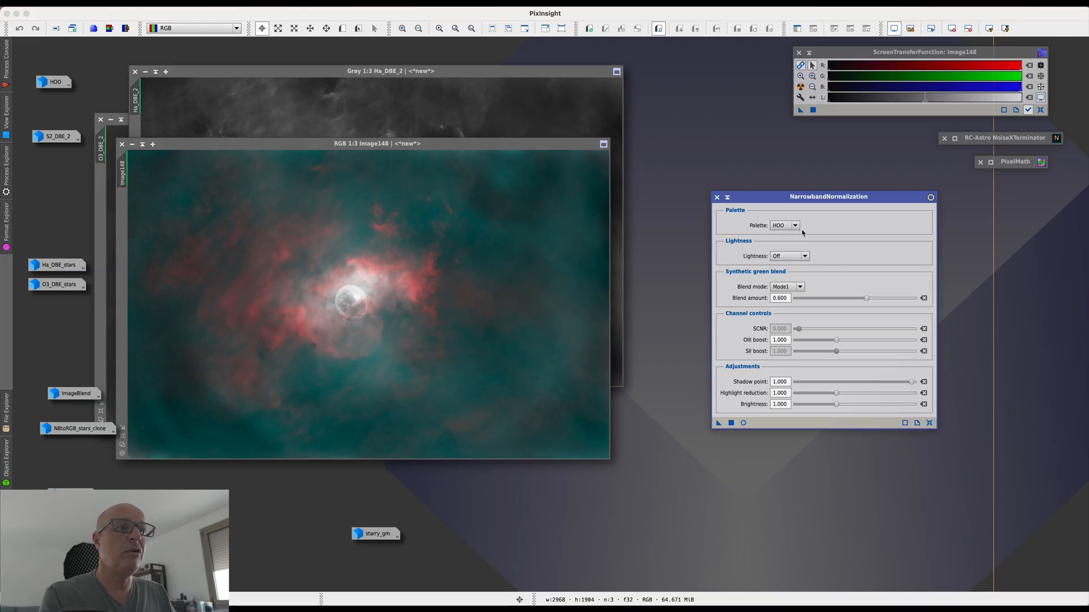
left_click_drag(812, 198, 861, 204)
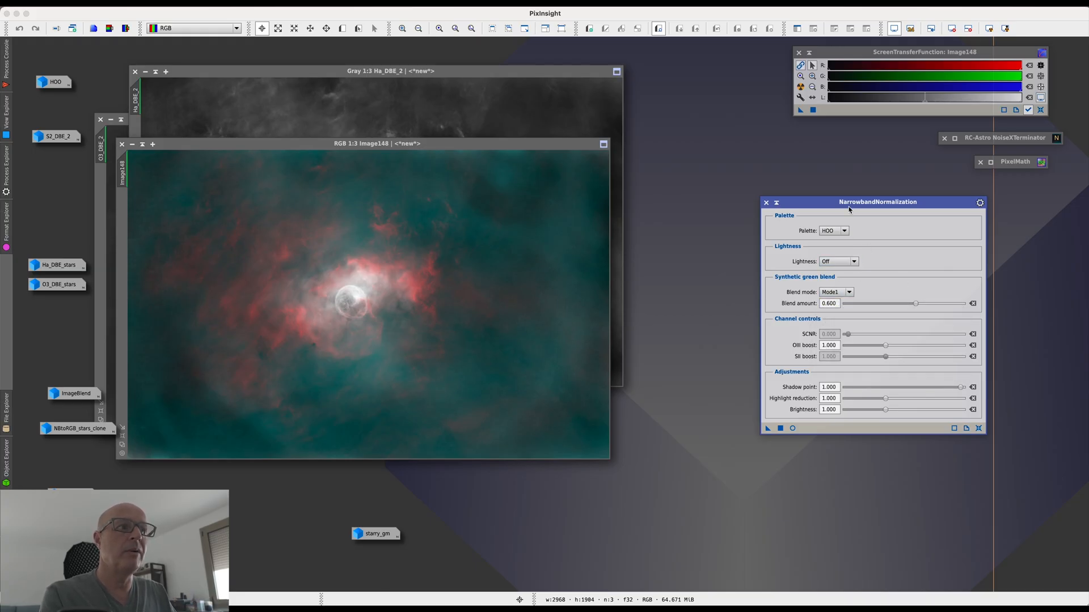
left_click_drag(850, 204, 826, 198)
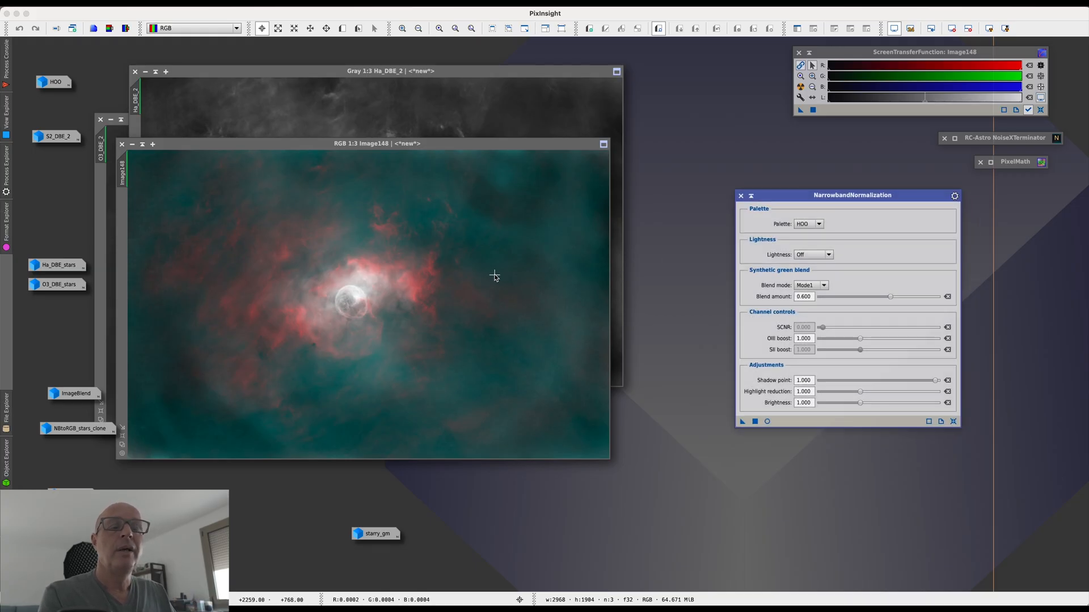
Step: Start a real-time preview of the normalization on the HOO image, keeping the palette at HOO and the settings beside the preview
left_click(768, 422)
left_click_drag(411, 82, 465, 78)
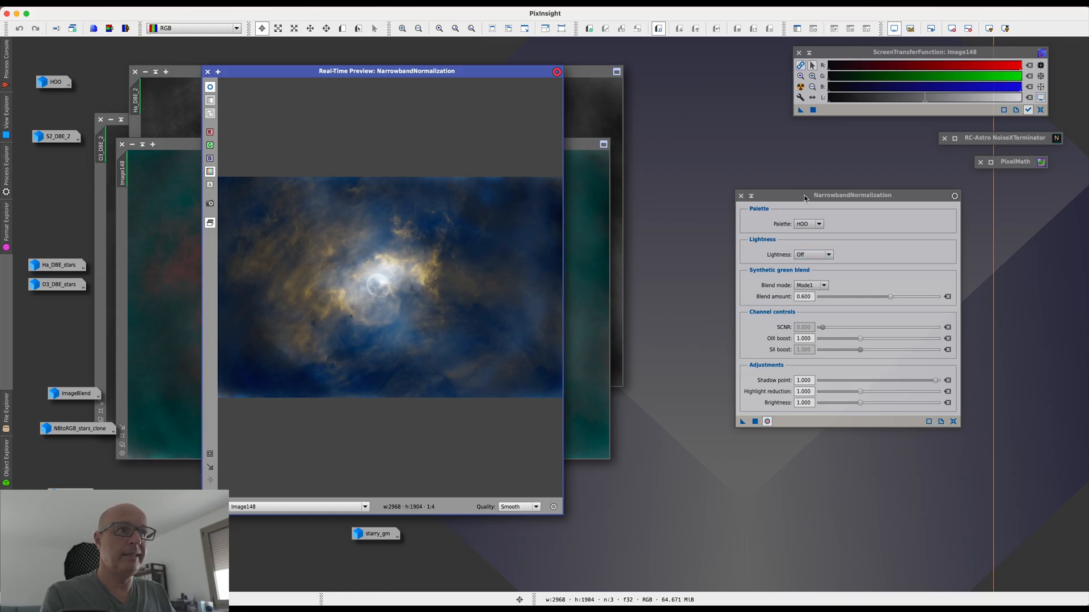
left_click_drag(804, 195, 759, 174)
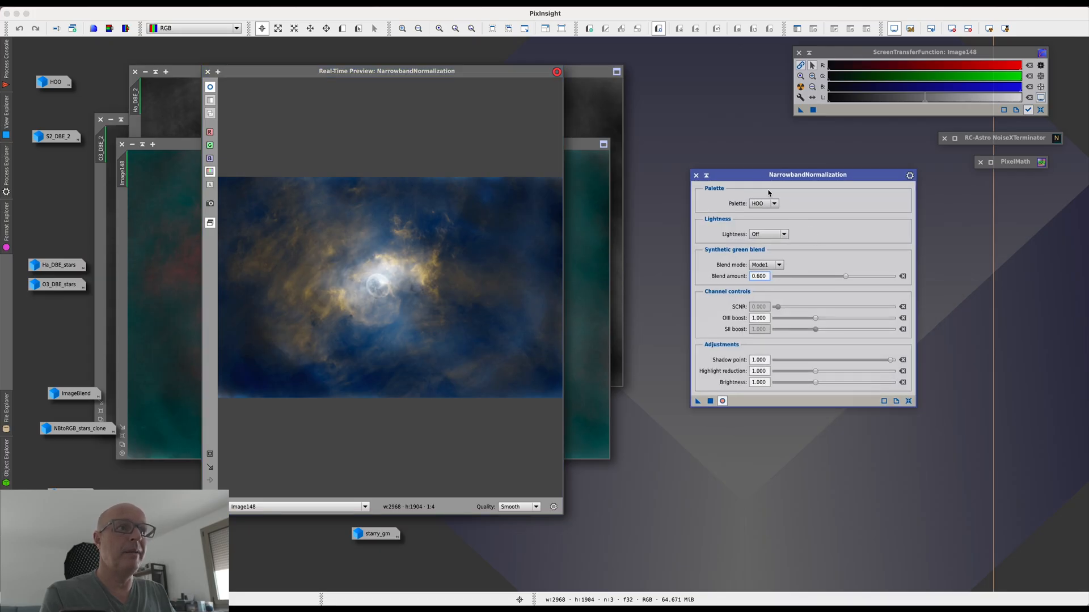
left_click(775, 204)
left_click(775, 204)
Step: Compare the OIII, Ha and Preserve lightness options in the preview and return Lightness to Off
left_click(783, 236)
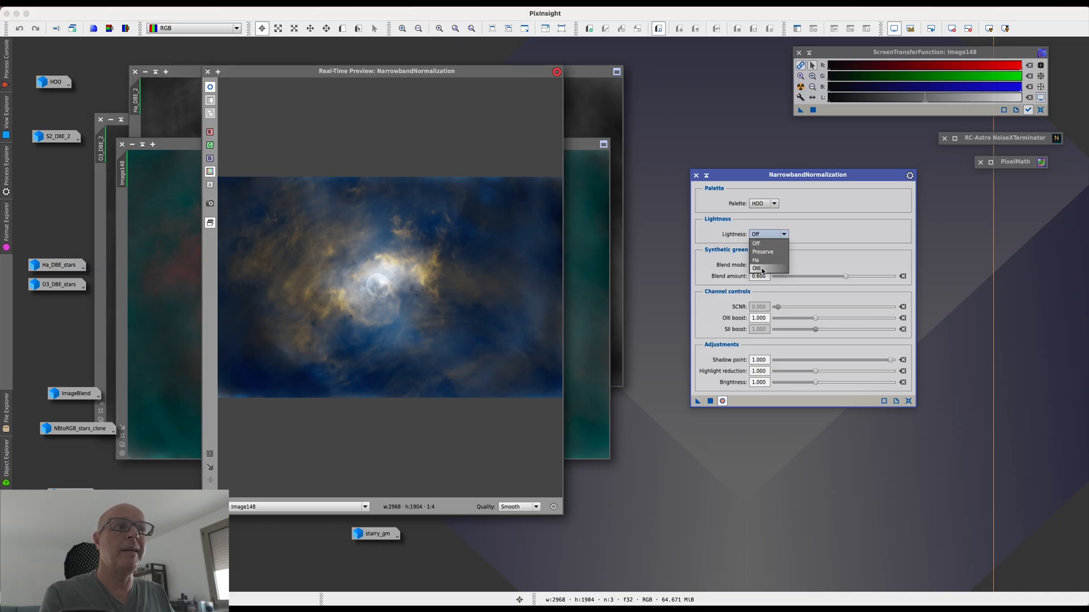
left_click(763, 269)
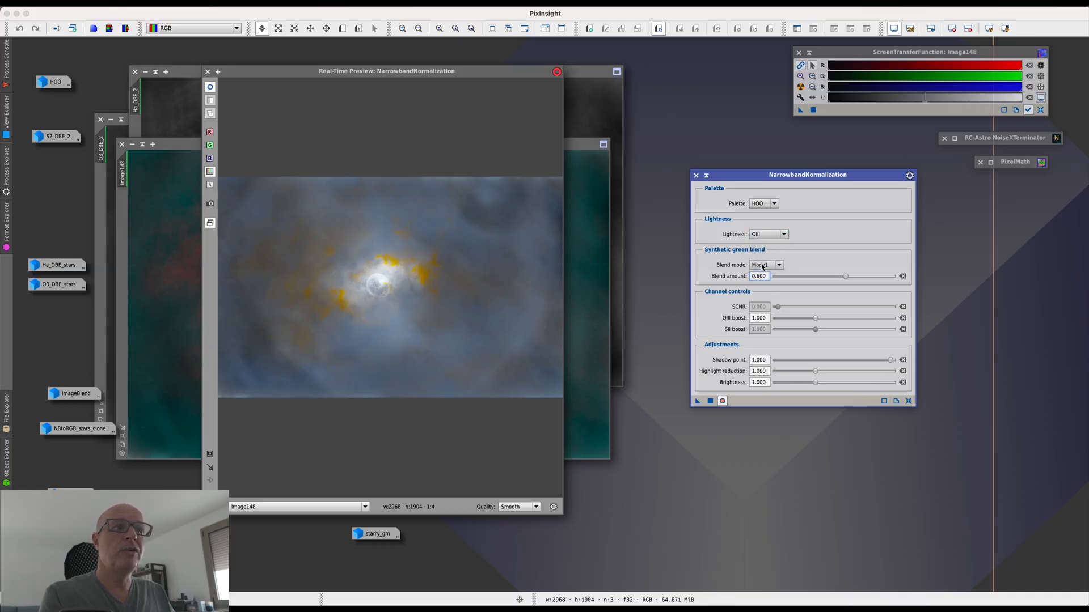
left_click(767, 235)
left_click(762, 261)
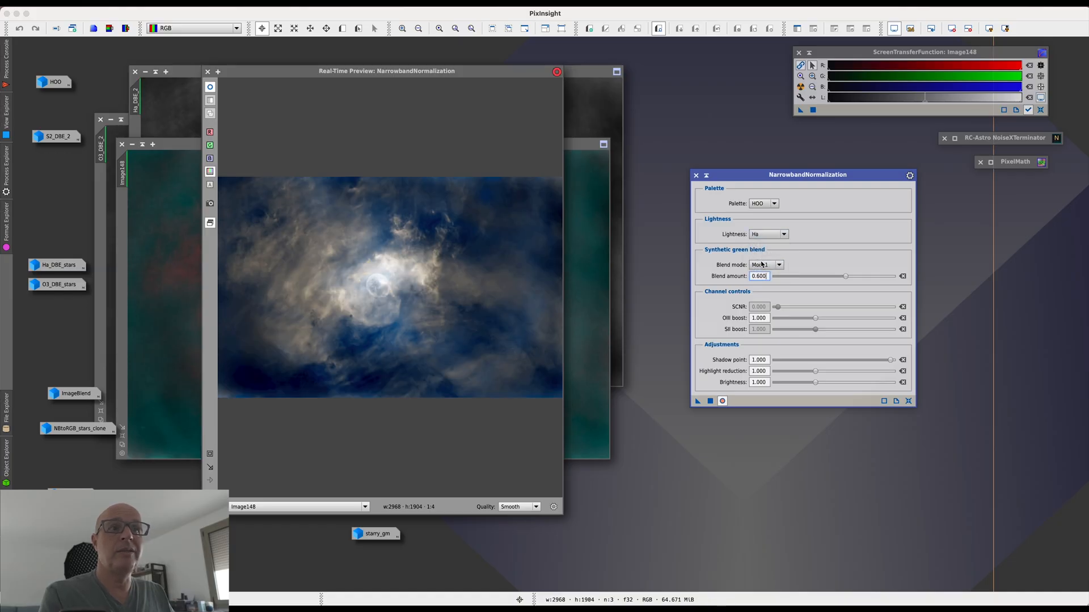
left_click(768, 236)
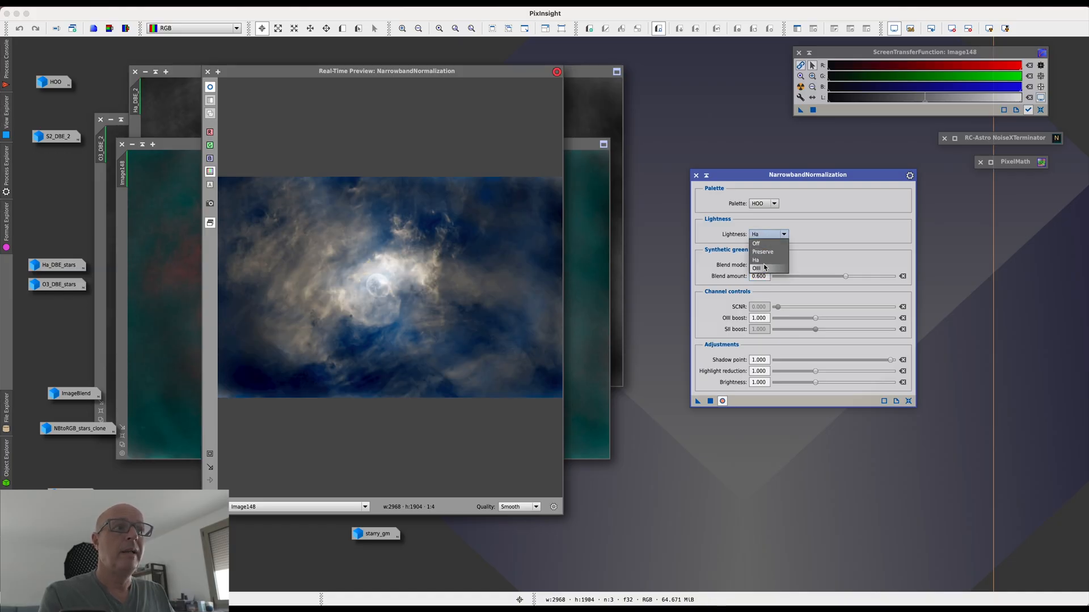
left_click(760, 269)
left_click(768, 235)
left_click(766, 253)
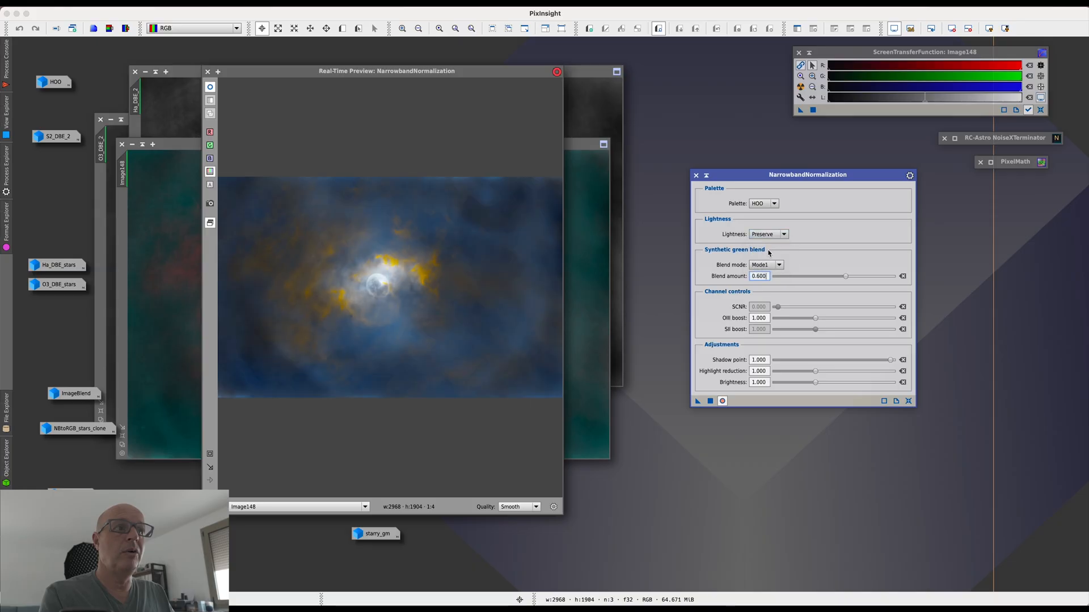
left_click(773, 234)
left_click(763, 244)
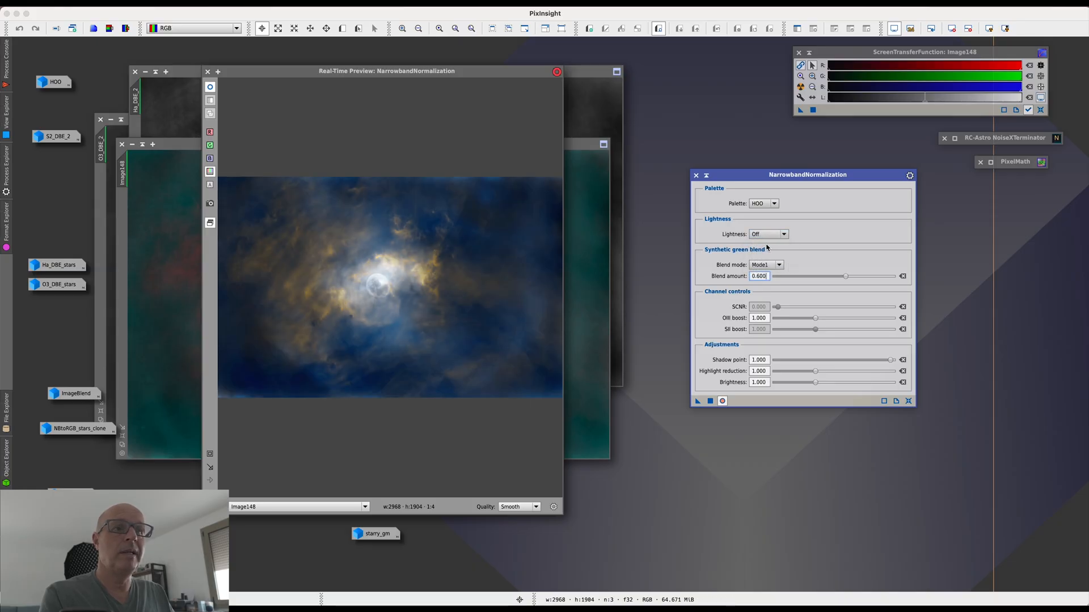
Step: Lower the synthetic green blend amount to 0.147
left_click_drag(794, 177, 801, 176)
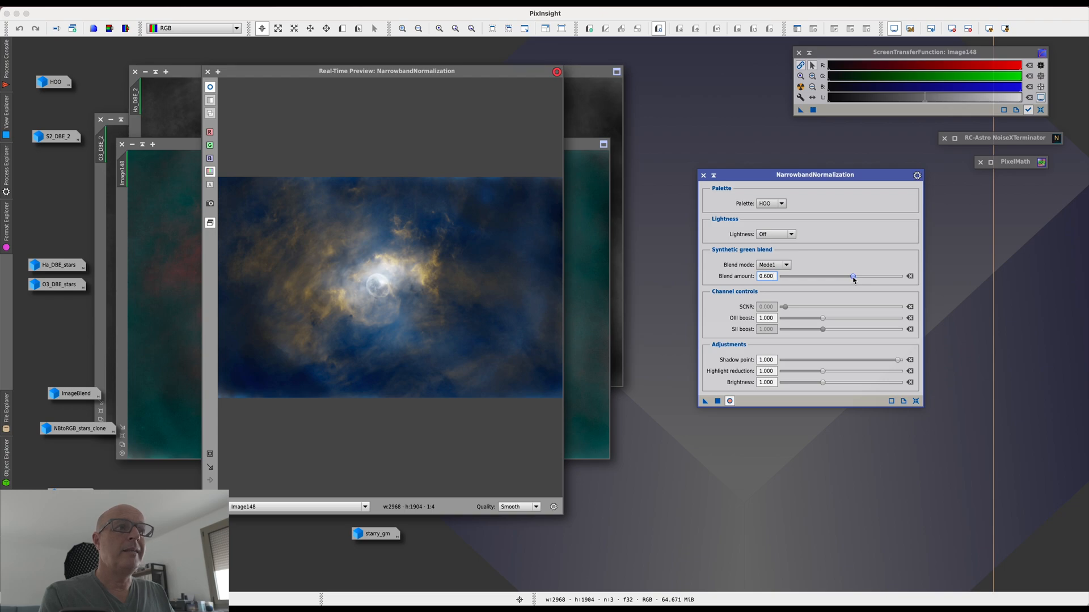
left_click_drag(854, 279, 811, 279)
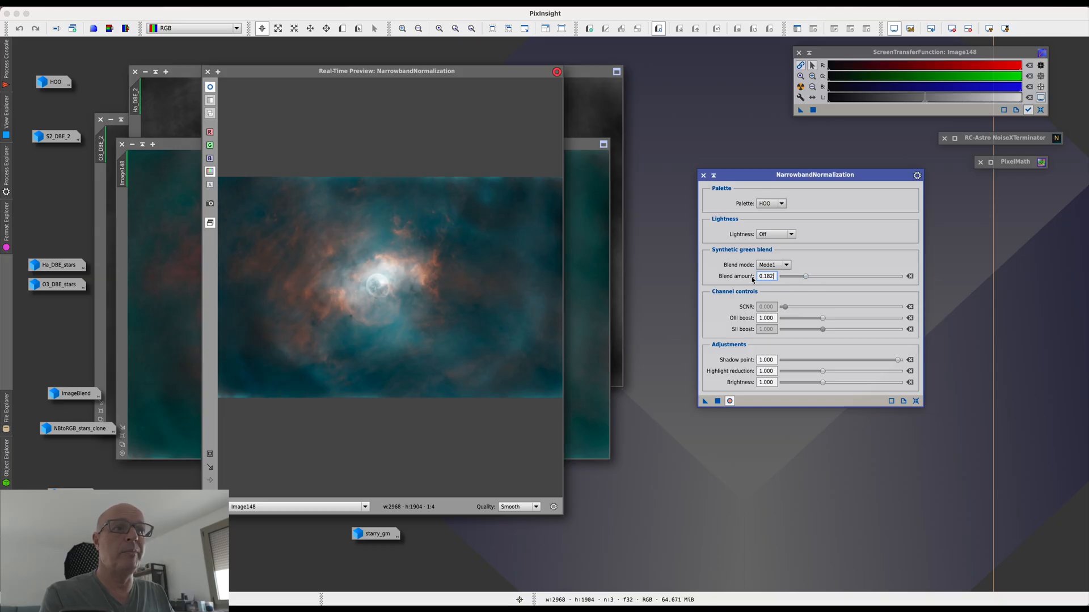
mouse_move(806, 278)
left_mouse_down()
mouse_move(856, 278)
mouse_move(803, 279)
left_mouse_up()
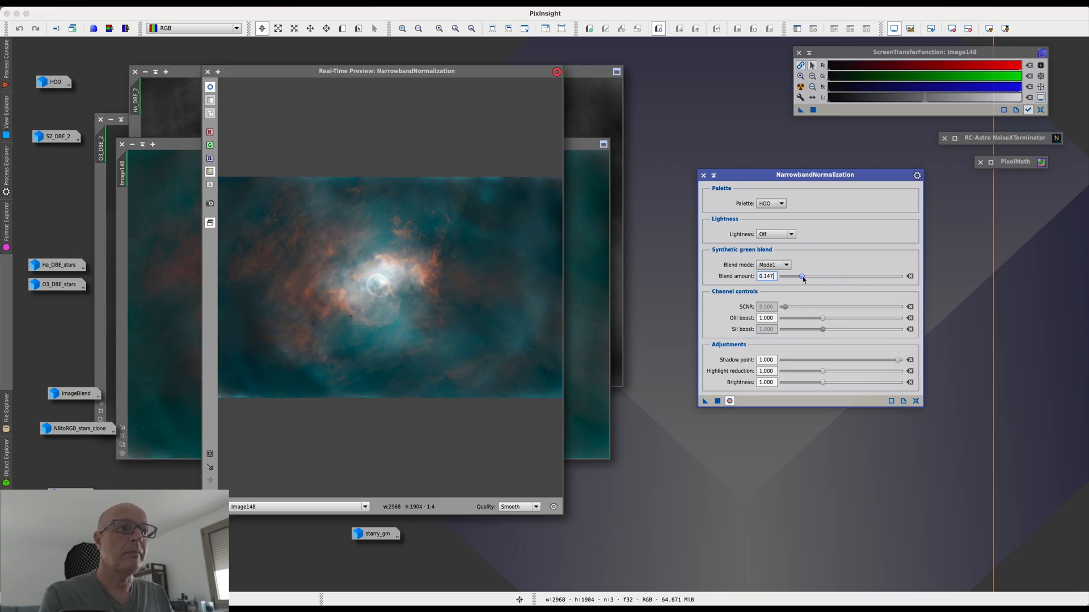
Step: Reduce the OIII boost to 0.682 and raise the brightness to 1.026
mouse_move(824, 322)
left_mouse_down()
mouse_move(846, 321)
mouse_move(805, 321)
mouse_move(860, 323)
mouse_move(805, 319)
left_mouse_up()
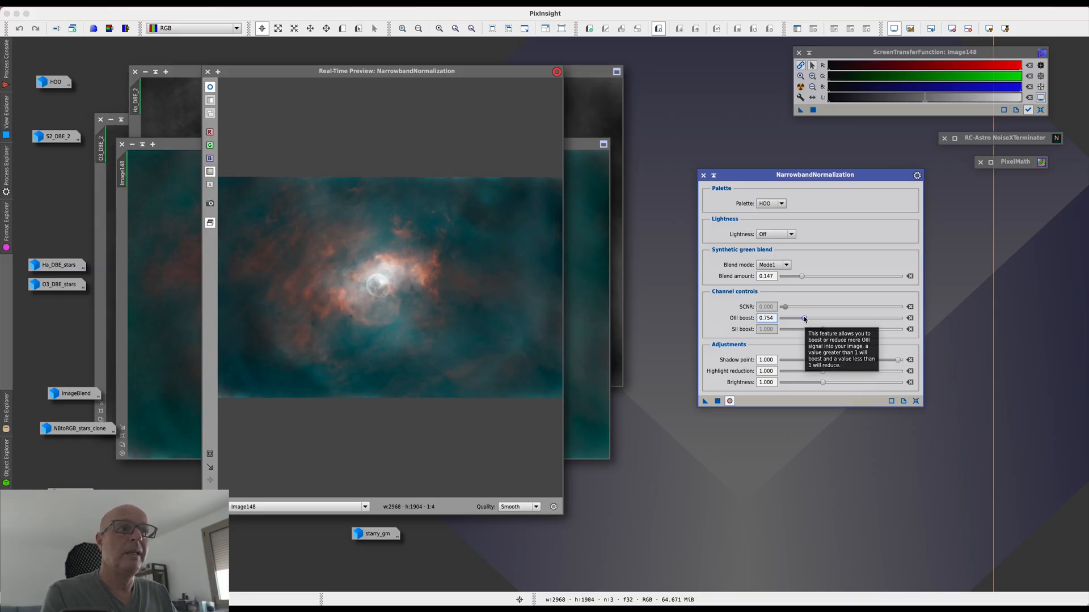
left_click_drag(805, 319, 801, 319)
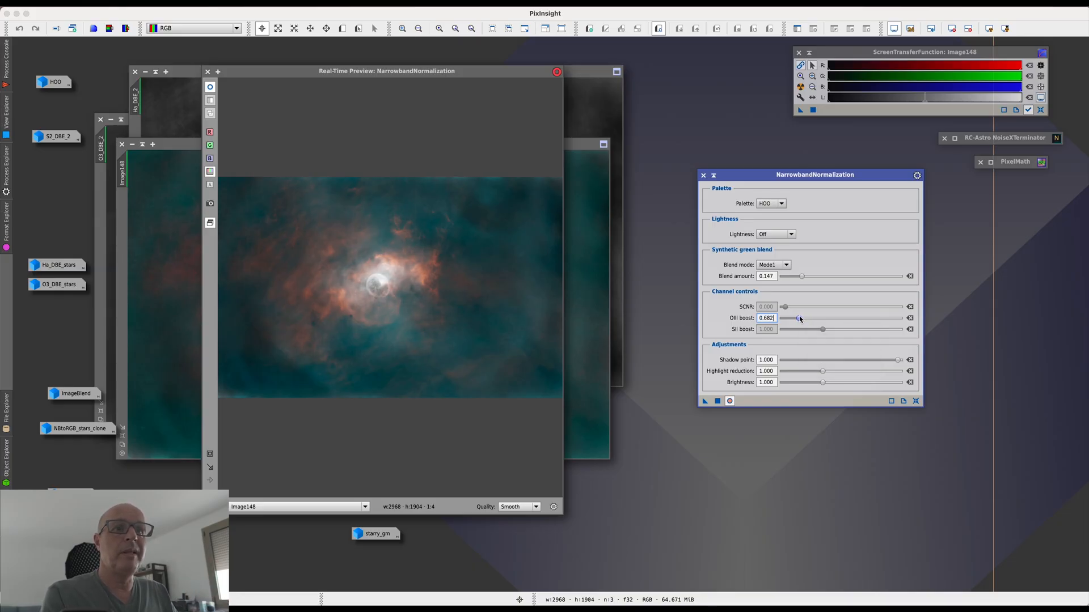
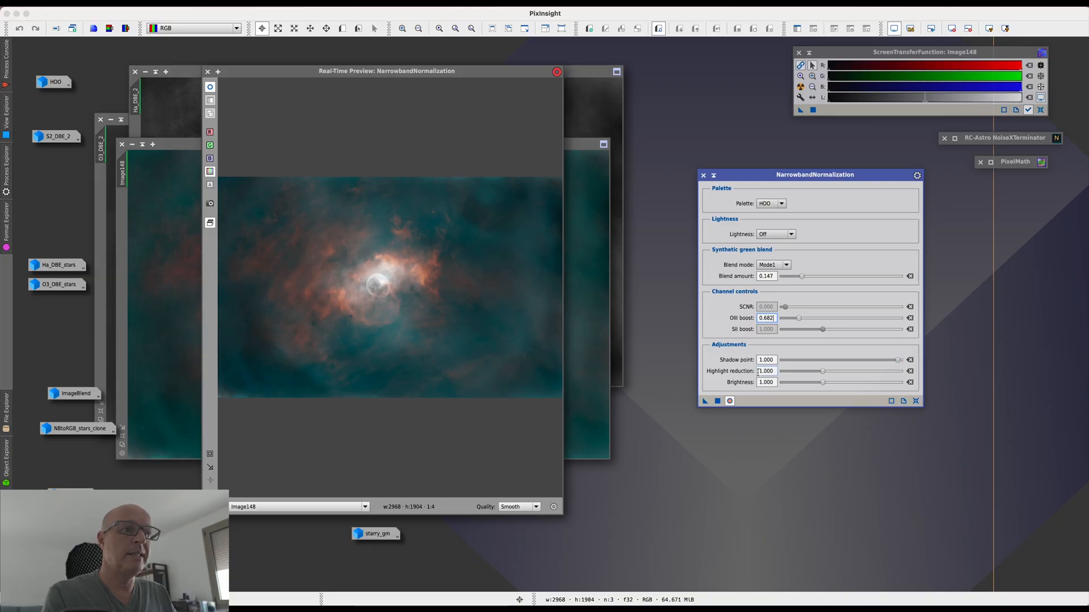
left_click_drag(824, 384, 826, 385)
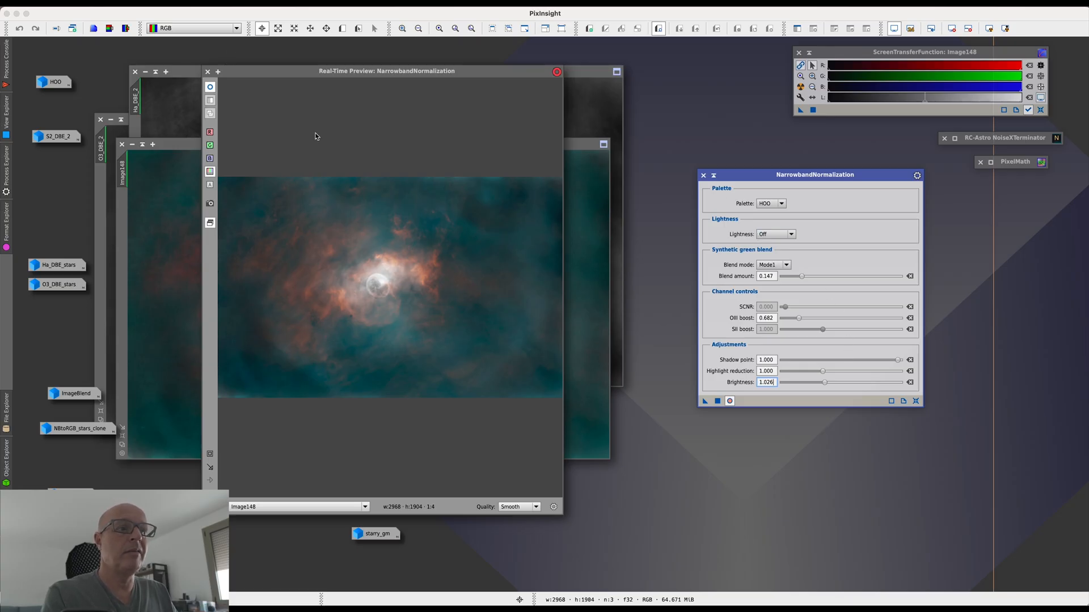
Step: Close the real-time preview, park the collapsed NarrowbandNormalization window beneath PixelMath, and move the HOO image higher in the workspace
left_click(207, 72)
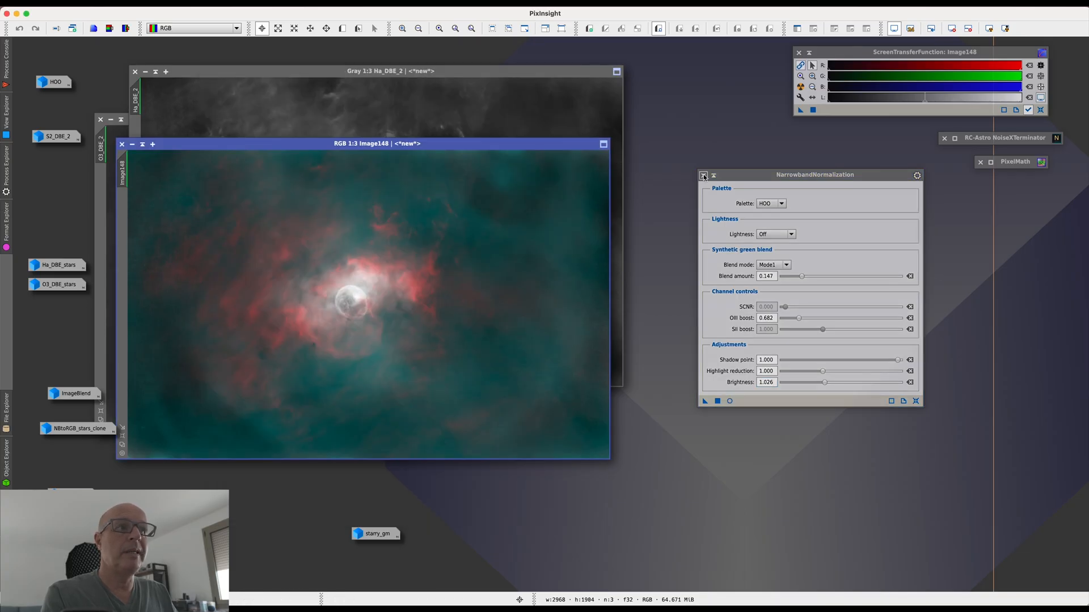
left_click(704, 177)
left_click_drag(1005, 268, 1006, 194)
left_click_drag(319, 145, 337, 54)
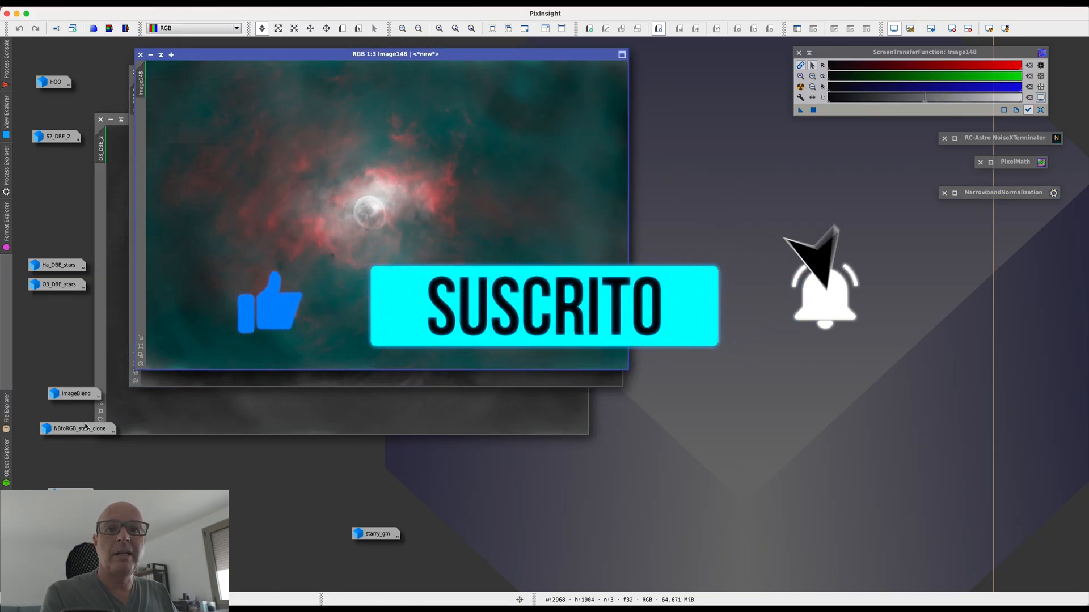
Step: Restore the ImageBlend picture, compare its colours with the HOO image, and minimise it again
mouse_move(73, 398)
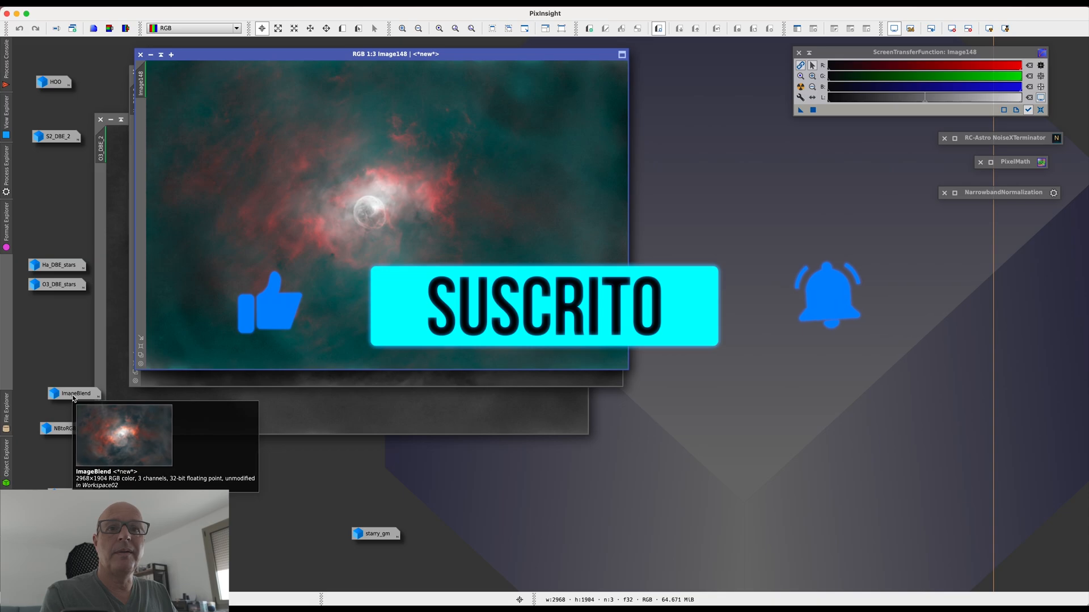
double_click(73, 397)
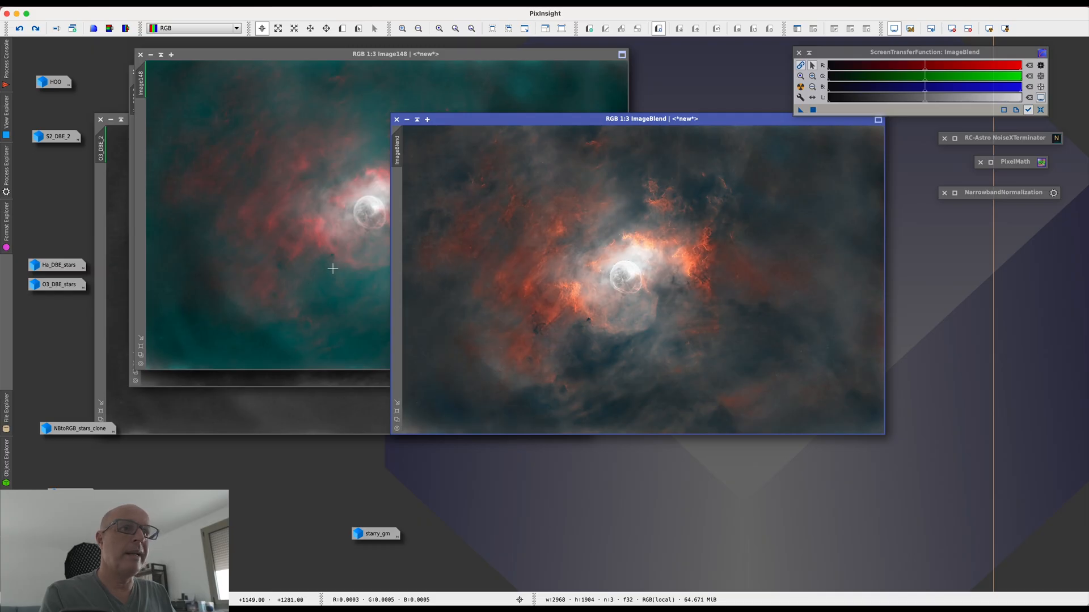
left_click_drag(500, 121, 399, 153)
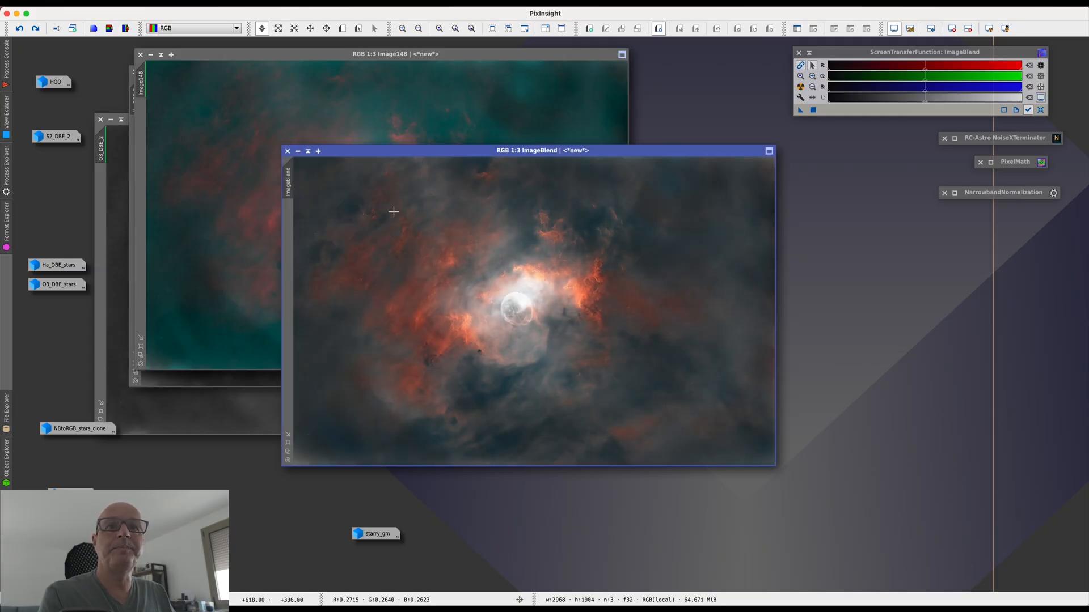
left_click_drag(368, 151, 309, 171)
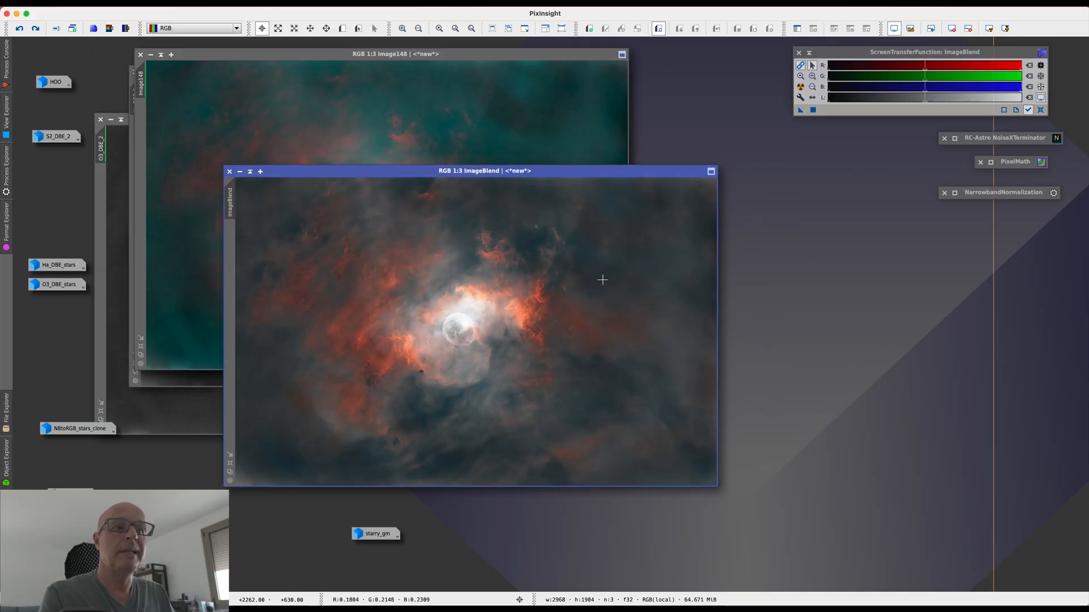
left_click(240, 172)
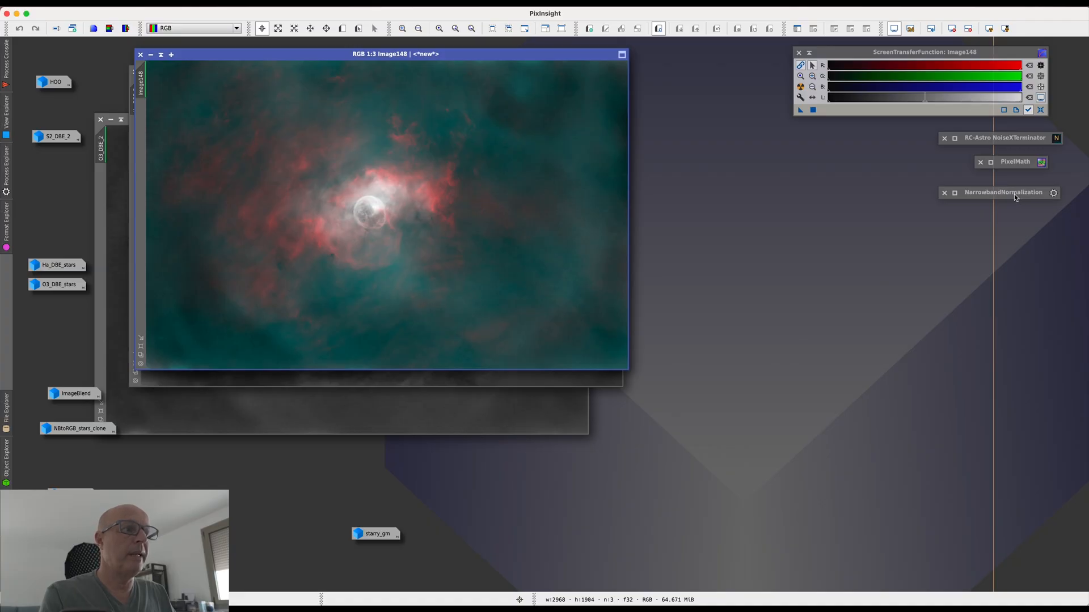
Step: Expand NarrowbandNormalization, restart its real-time preview on the HOO image, and move the preview clear of the settings
double_click(1014, 194)
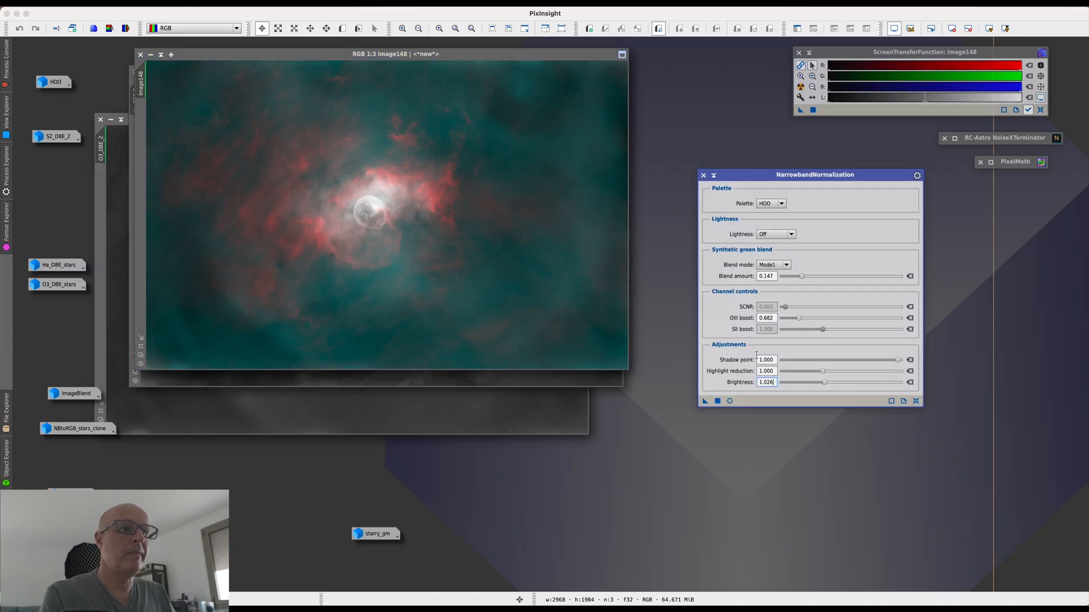
left_click(729, 401)
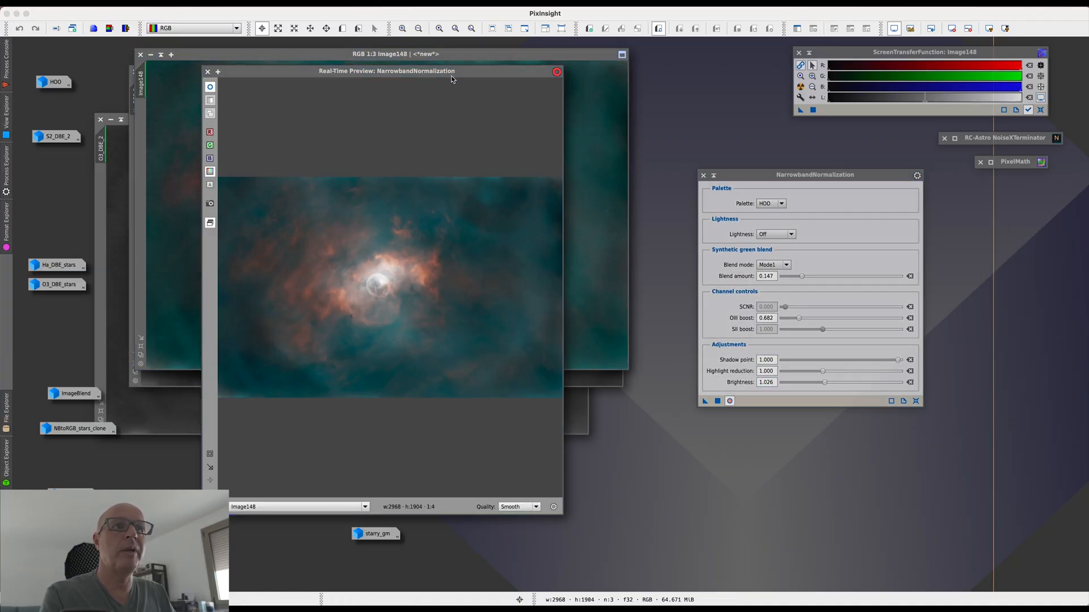
left_click_drag(457, 71, 373, 49)
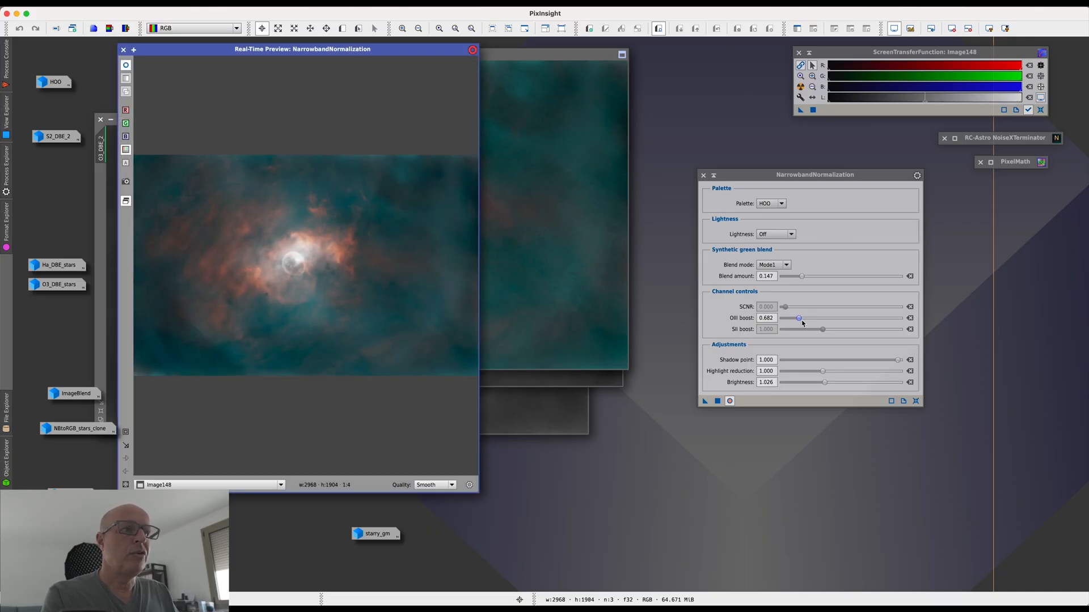
Step: Fine-tune the normalization to a blend amount of 0.299, OIII boost of 0.650 and brightness of 1.072
left_click_drag(801, 321, 797, 321)
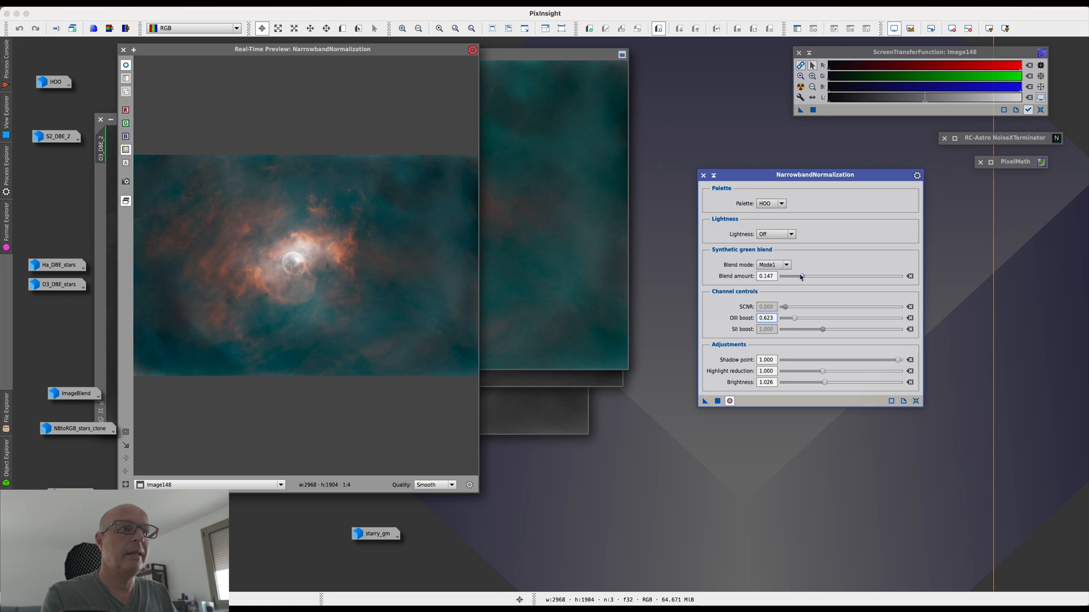
mouse_move(804, 278)
left_mouse_down()
mouse_move(850, 277)
mouse_move(819, 279)
left_mouse_up()
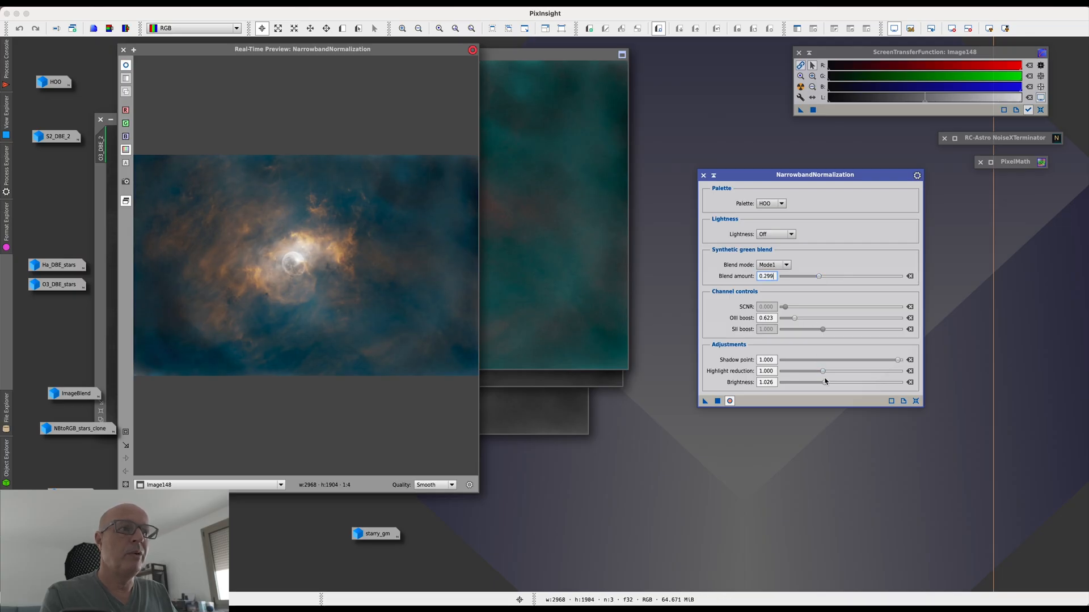
left_click_drag(827, 387, 830, 386)
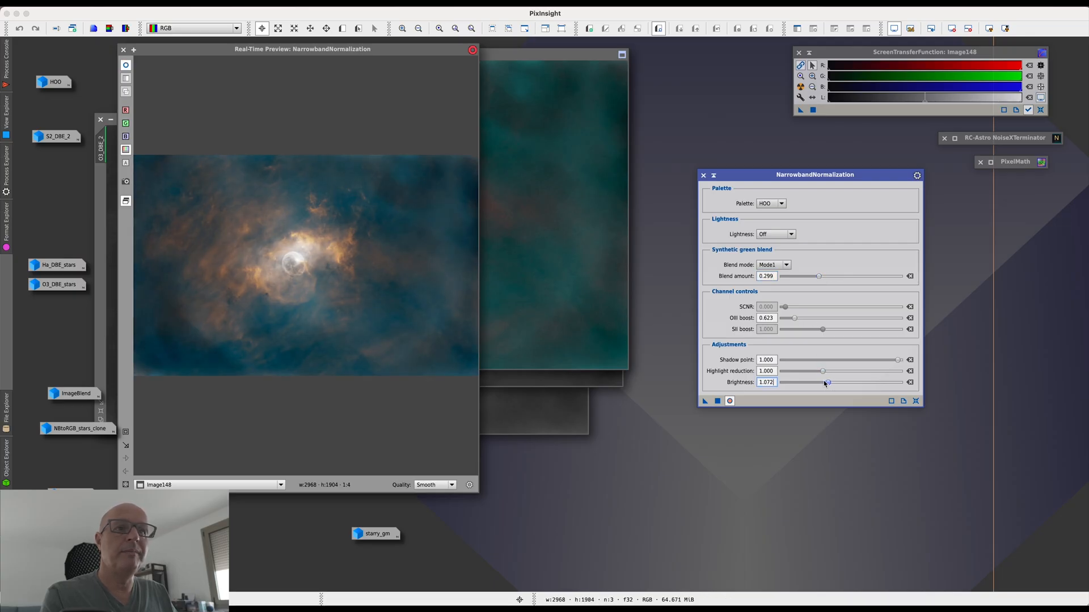
left_click_drag(795, 319, 799, 321)
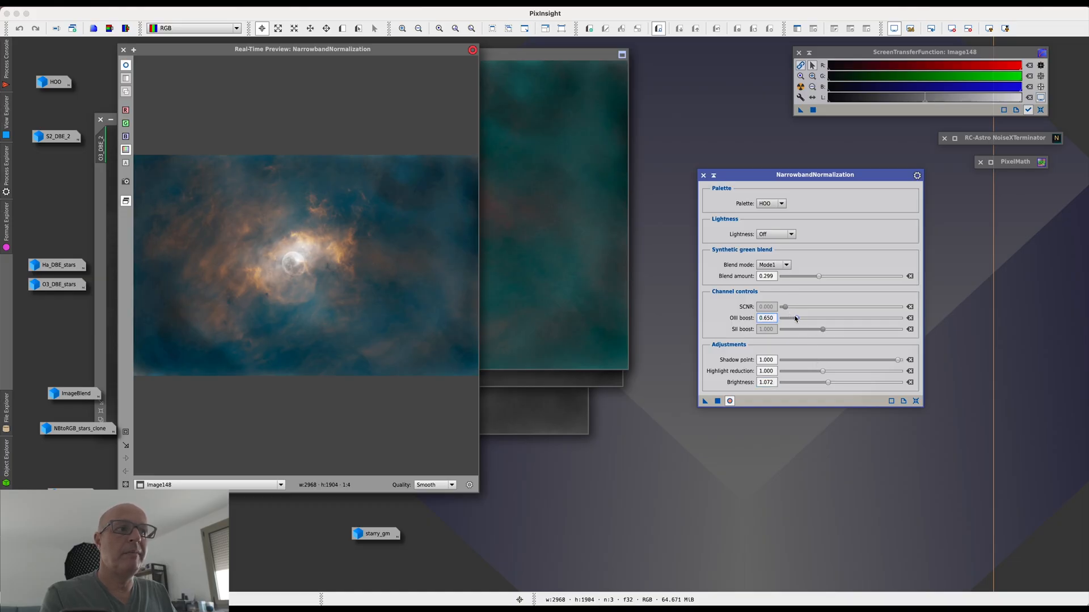
Step: Set the blend amount to 0.216 and OIII boost to 0.662, apply the normalization to the HOO image, and close the real-time preview
left_click_drag(799, 321, 799, 321)
left_click_drag(819, 279, 813, 278)
left_click_drag(811, 279, 810, 279)
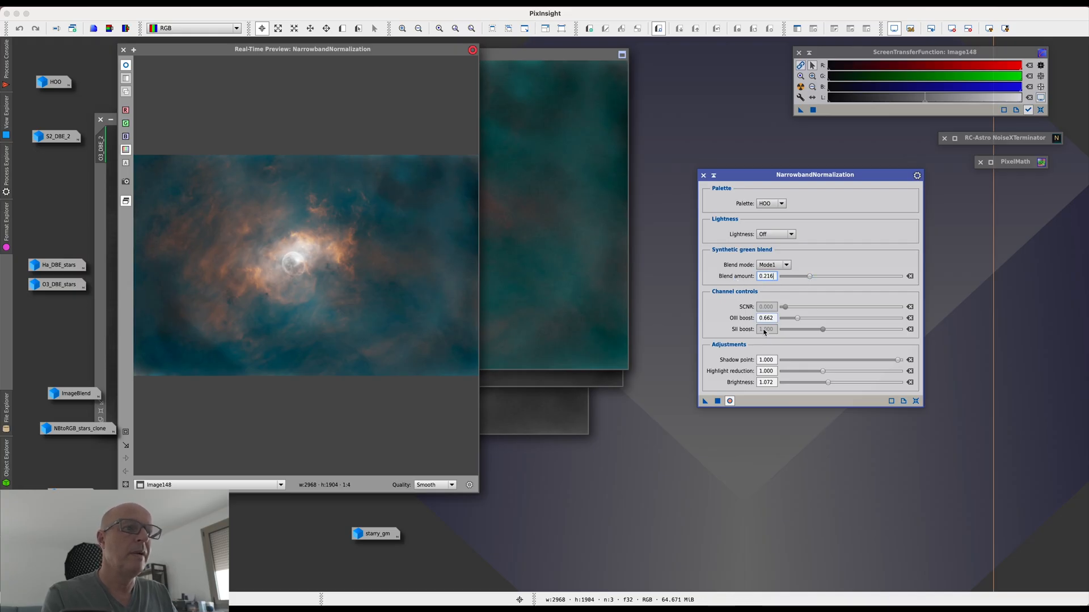
left_click(718, 401)
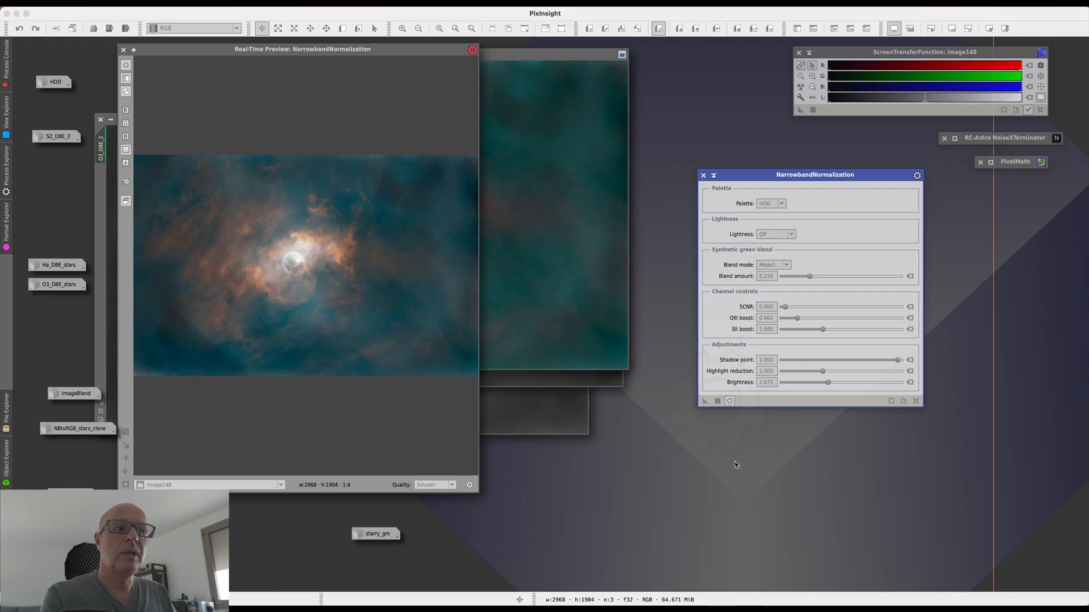
left_click(123, 49)
left_click_drag(283, 56, 336, 126)
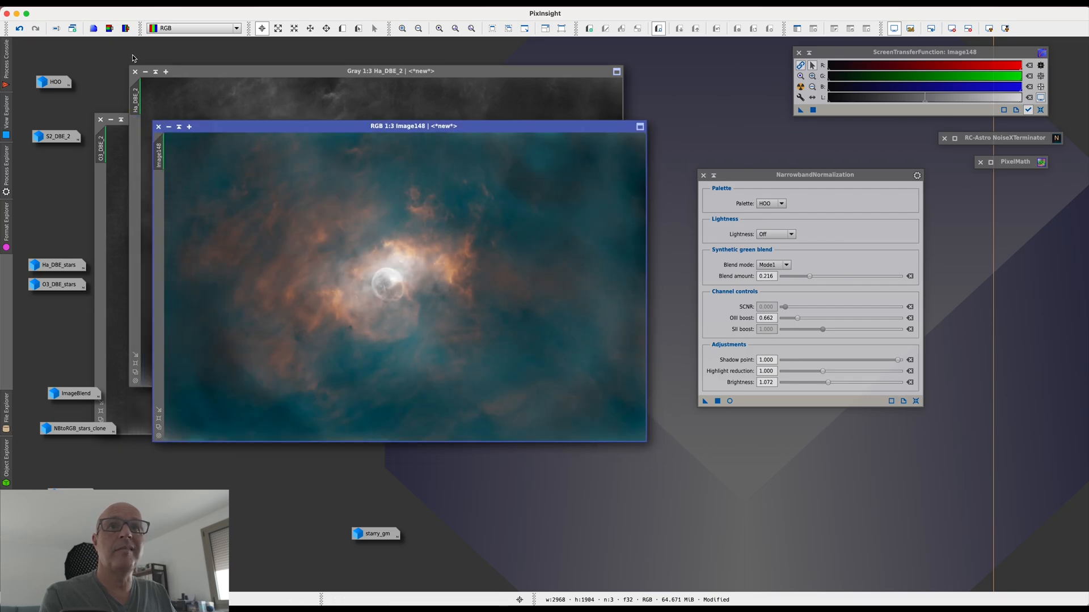
Step: Compare the HOO image before and after the normalization by undoing and redoing it
left_click(19, 28)
left_click(35, 31)
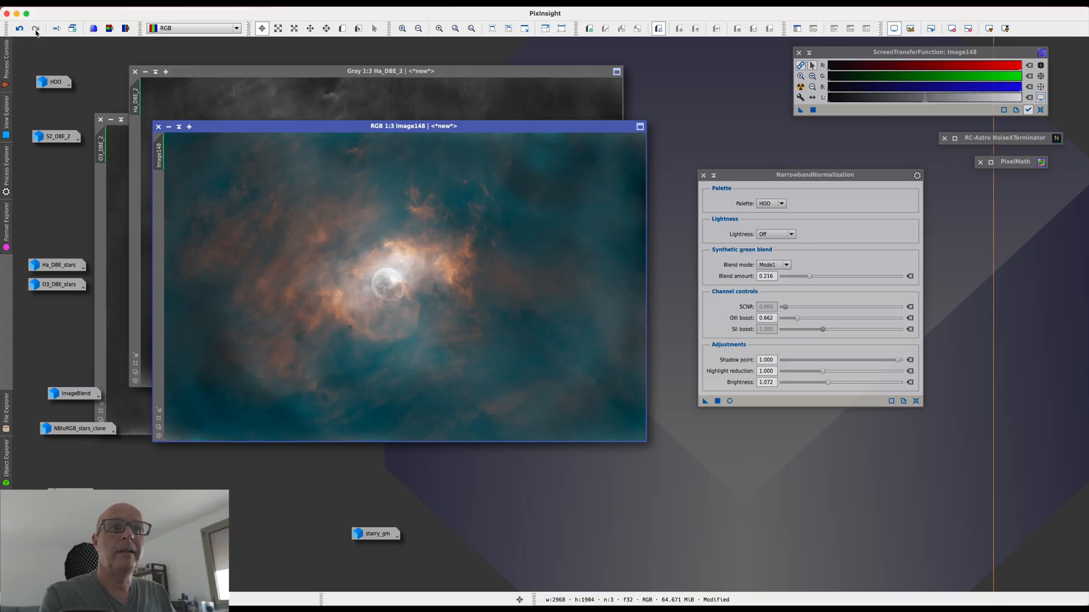
left_click(21, 32)
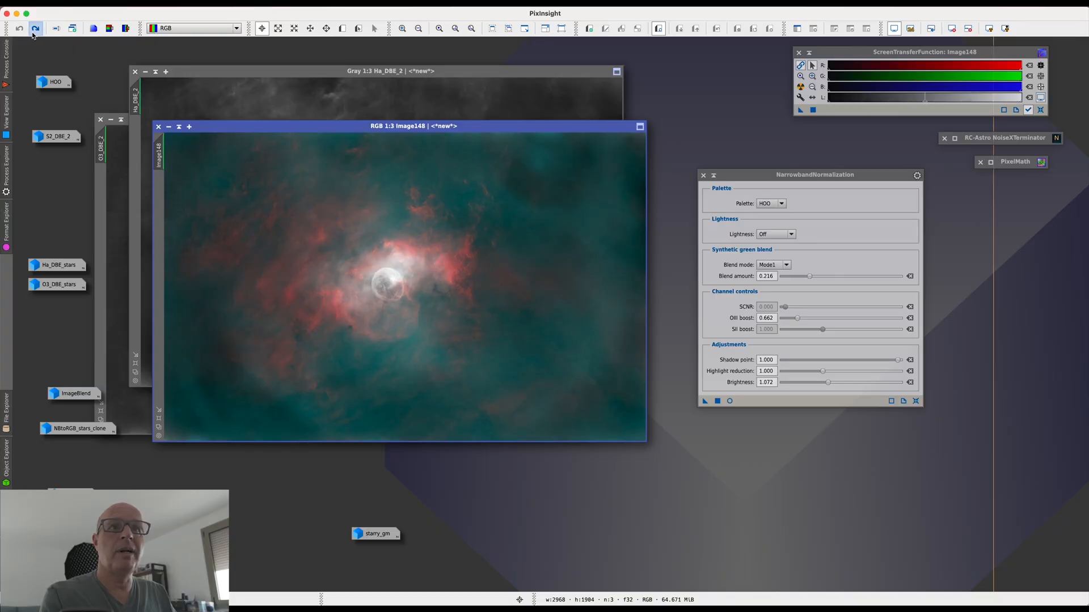
left_click(36, 30)
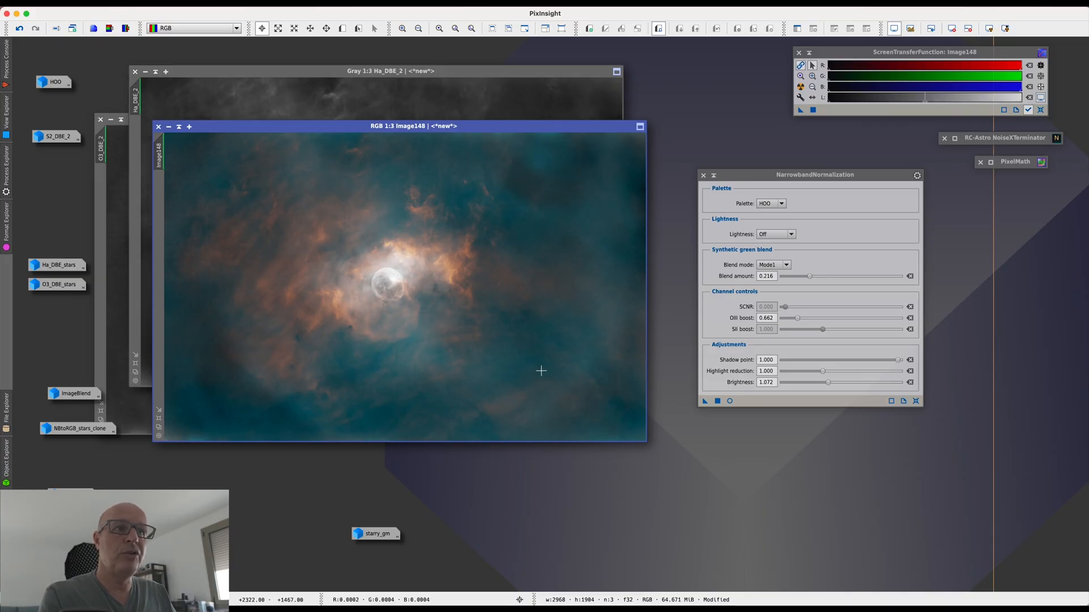
Step: Collapse NarrowbandNormalization and park it beneath PixelMath, and open BlurXTerminator beside the HOO image
left_click(713, 175)
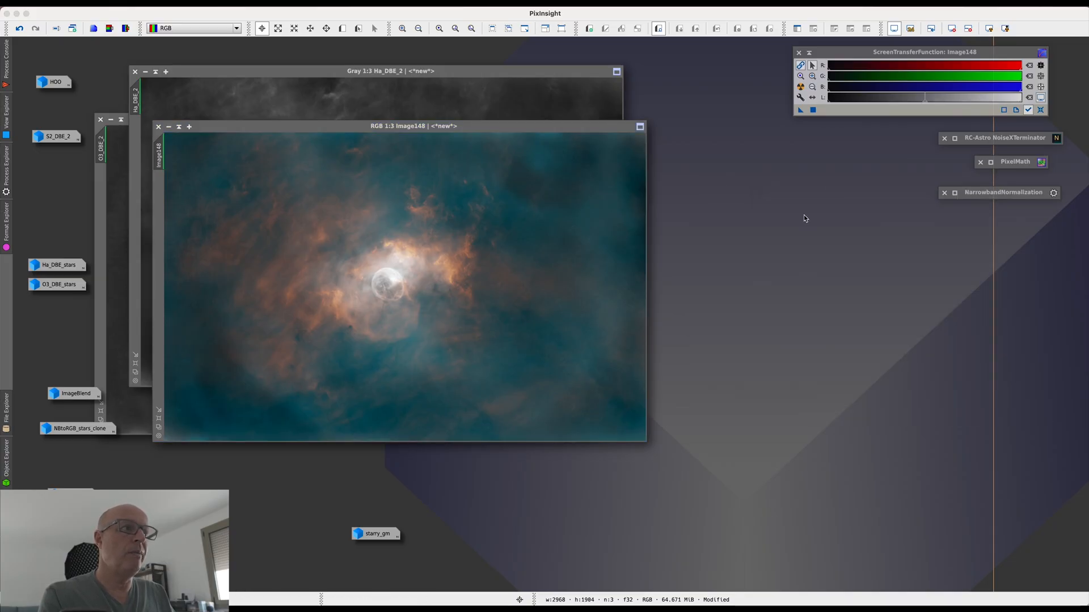
left_click_drag(989, 194, 983, 189)
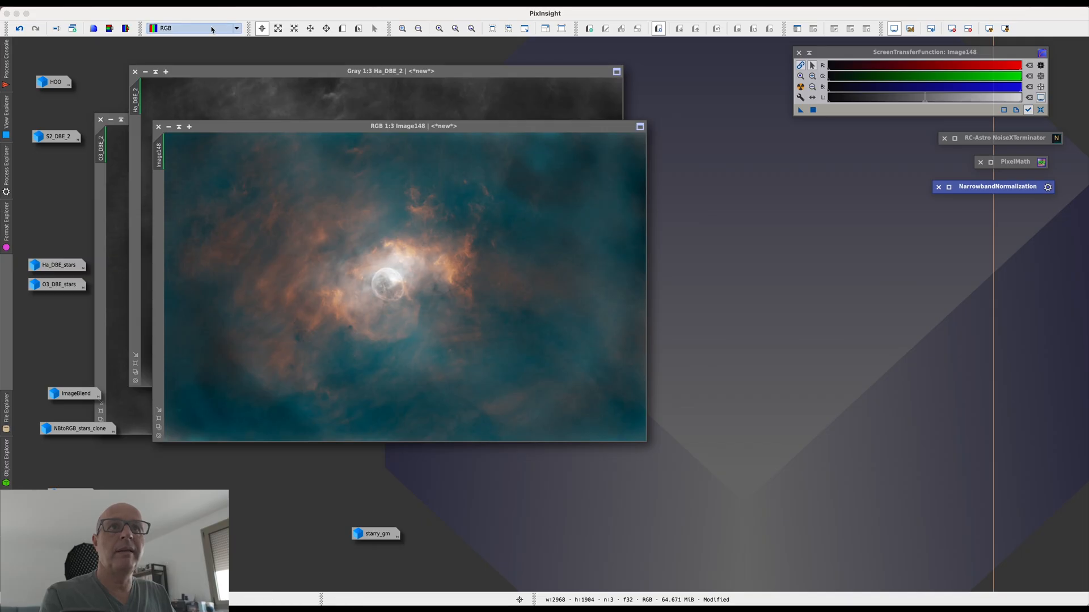
left_click(231, 5)
mouse_move(267, 15)
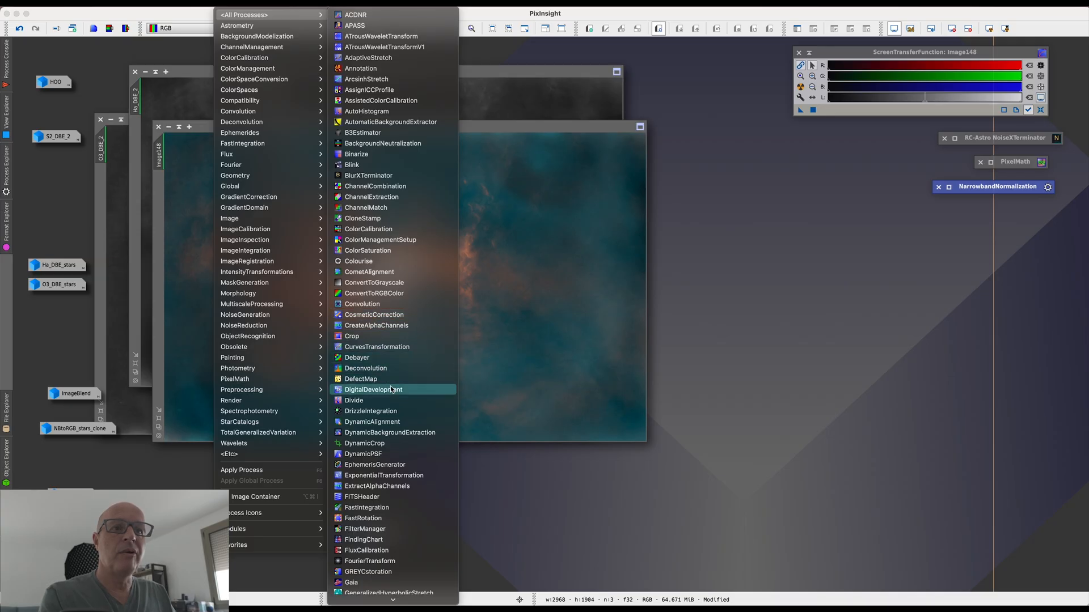
scroll(402, 409, "down", 2)
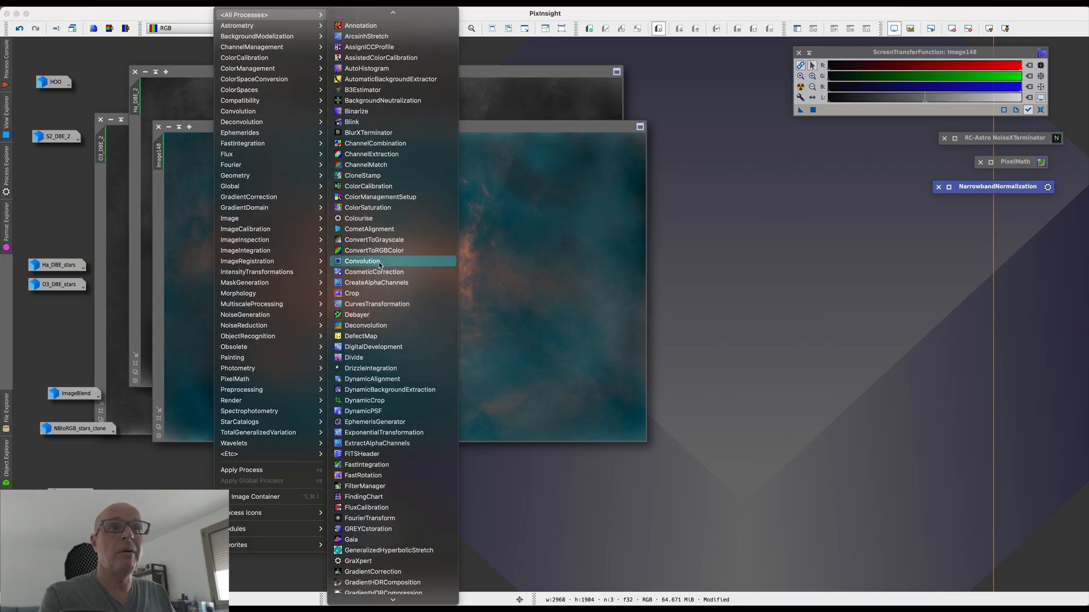
left_click(369, 134)
left_click_drag(953, 214, 774, 204)
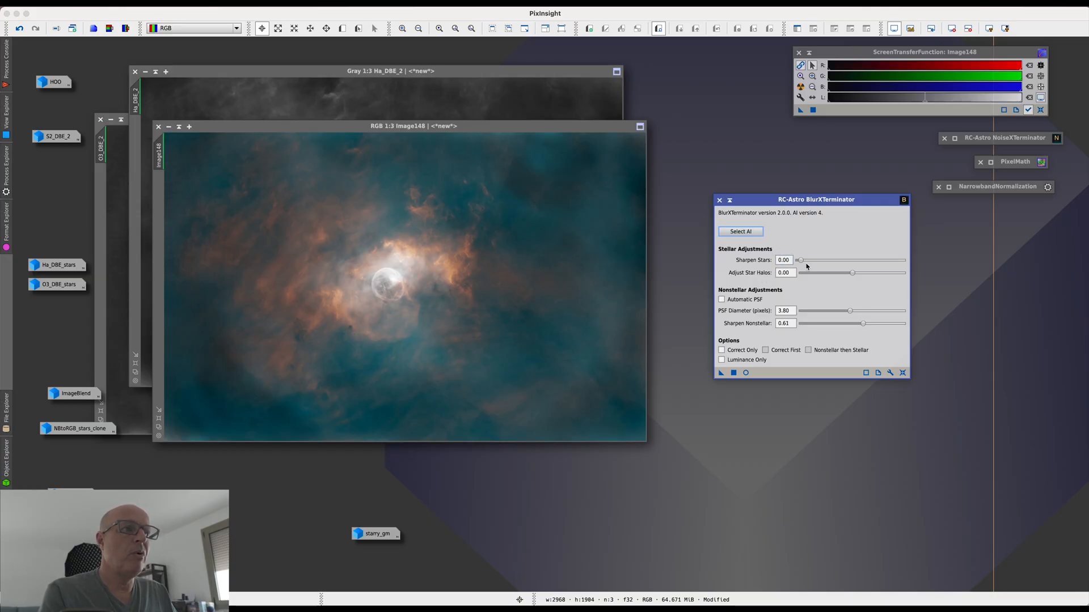
Step: Reset BlurXTerminator, set Sharpen Stars to 0.00, and turn off Automatic PSF with a PSF diameter of 3.72 pixels
left_click(902, 372)
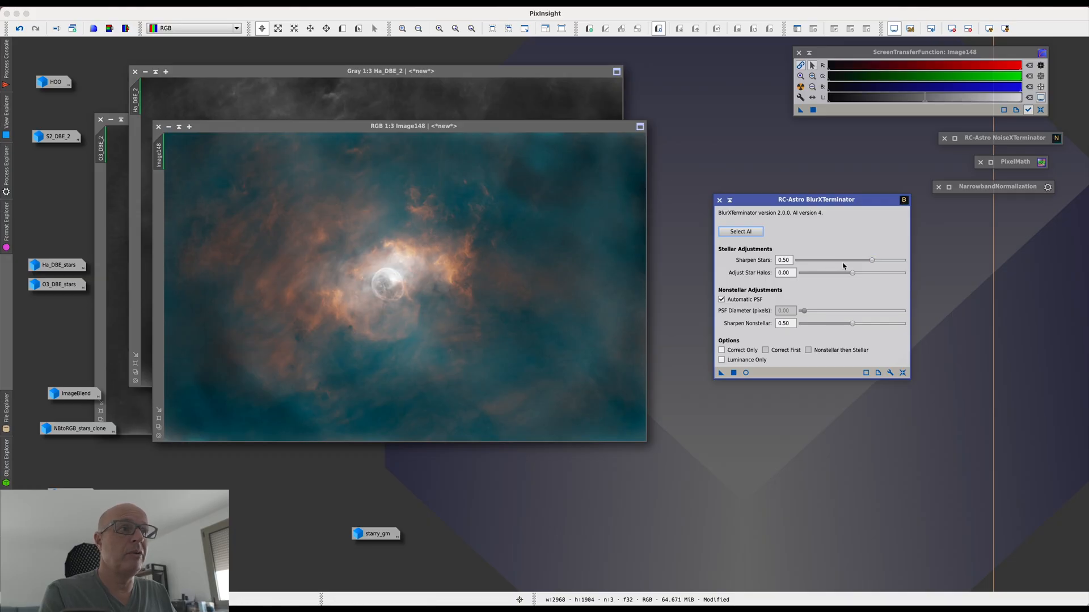
left_click_drag(874, 262, 794, 264)
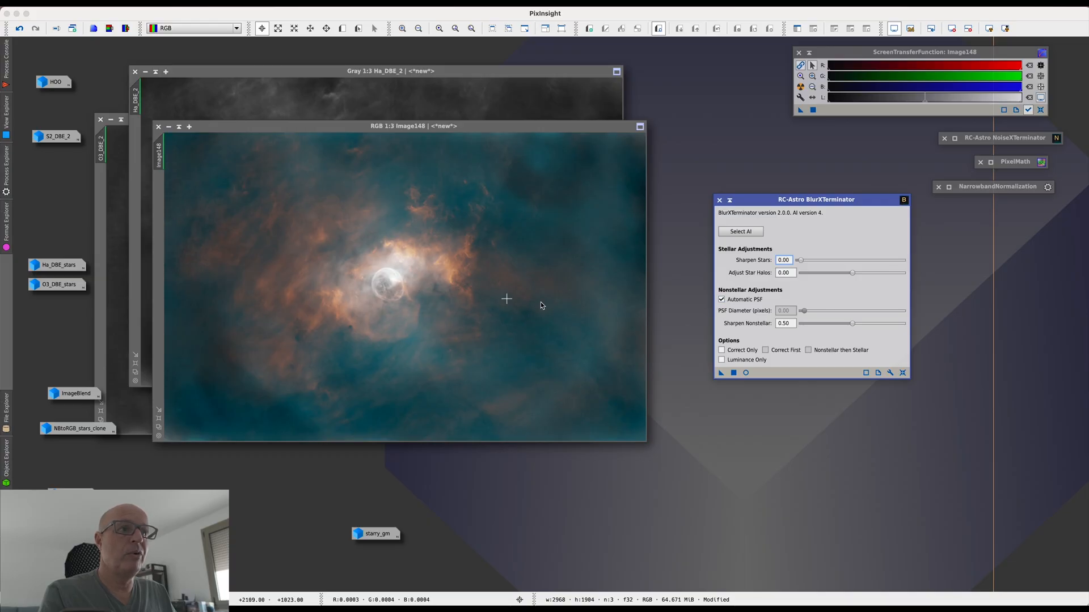
left_click(722, 300)
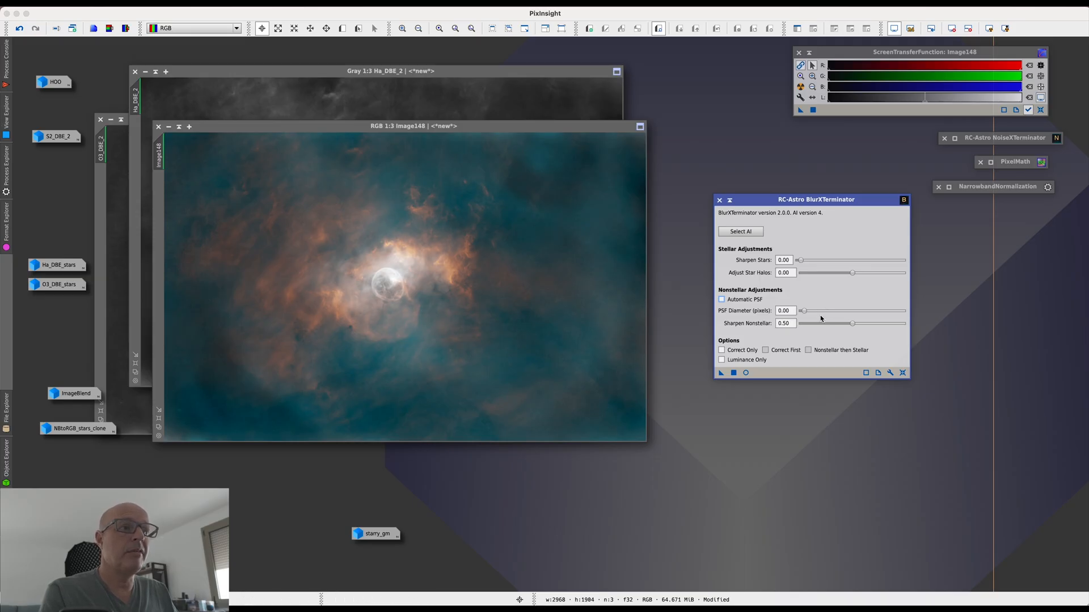
left_click_drag(806, 315, 847, 316)
left_click_drag(850, 313, 850, 314)
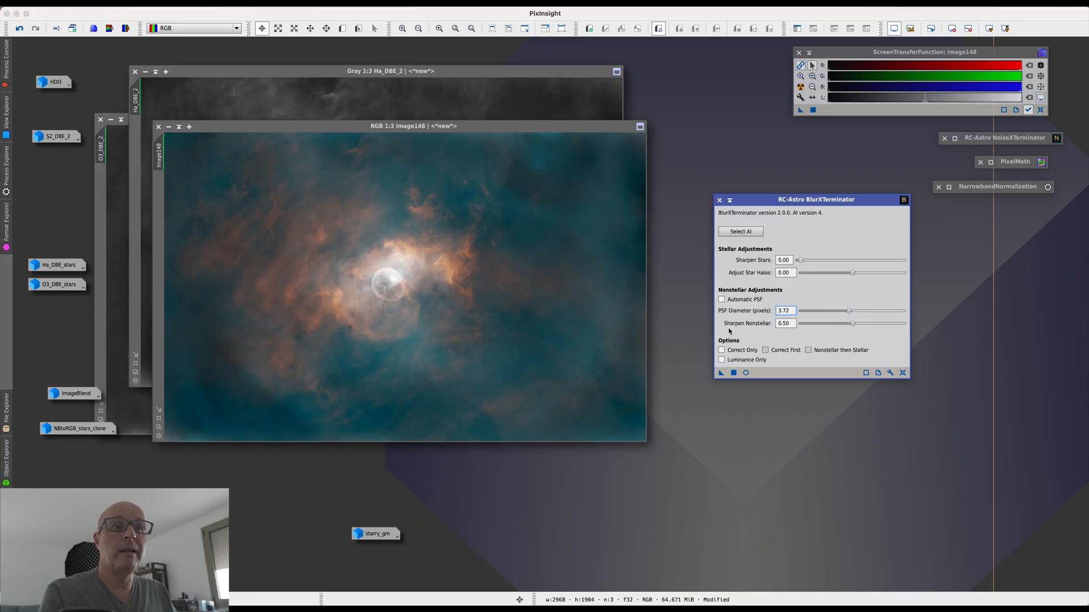
Step: Set Sharpen Nonstellar to 0.67 and apply BlurXTerminator to the HOO image
left_click(444, 270)
scroll(444, 270, "up", 2)
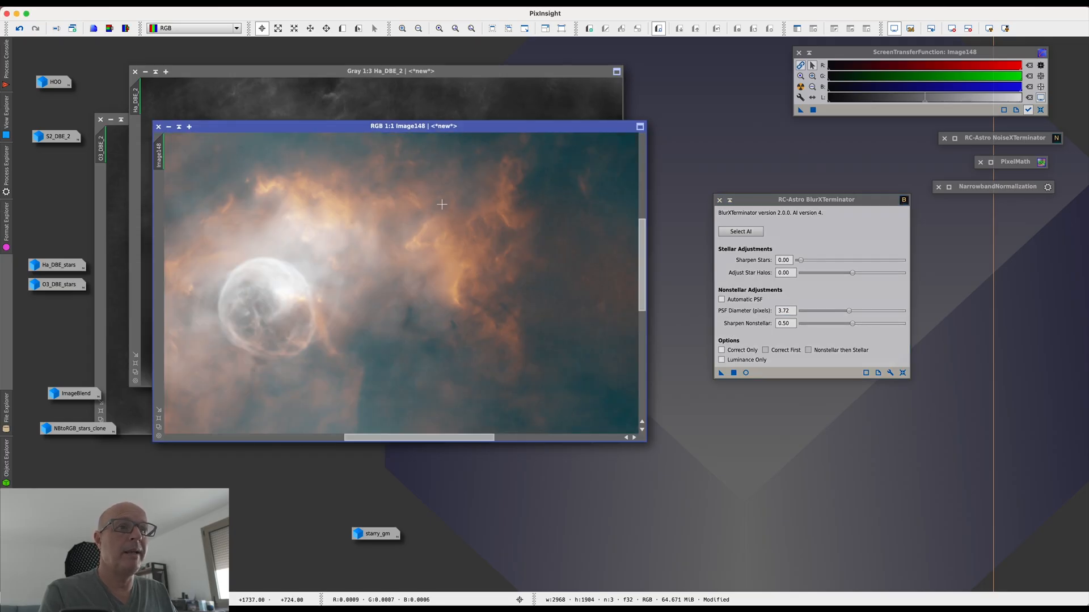
left_click_drag(854, 327, 869, 327)
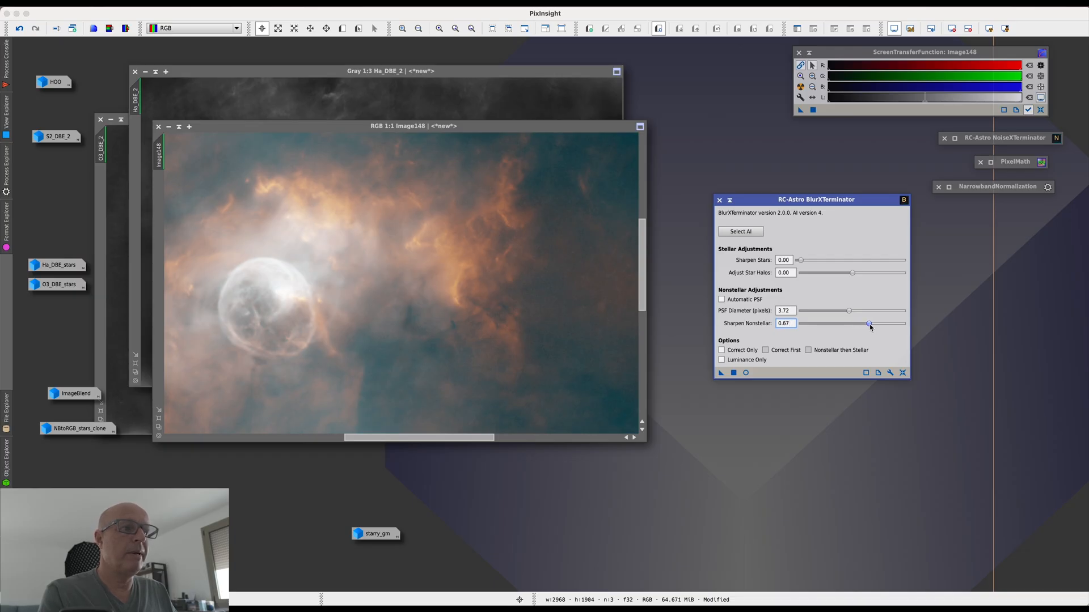
left_click(734, 374)
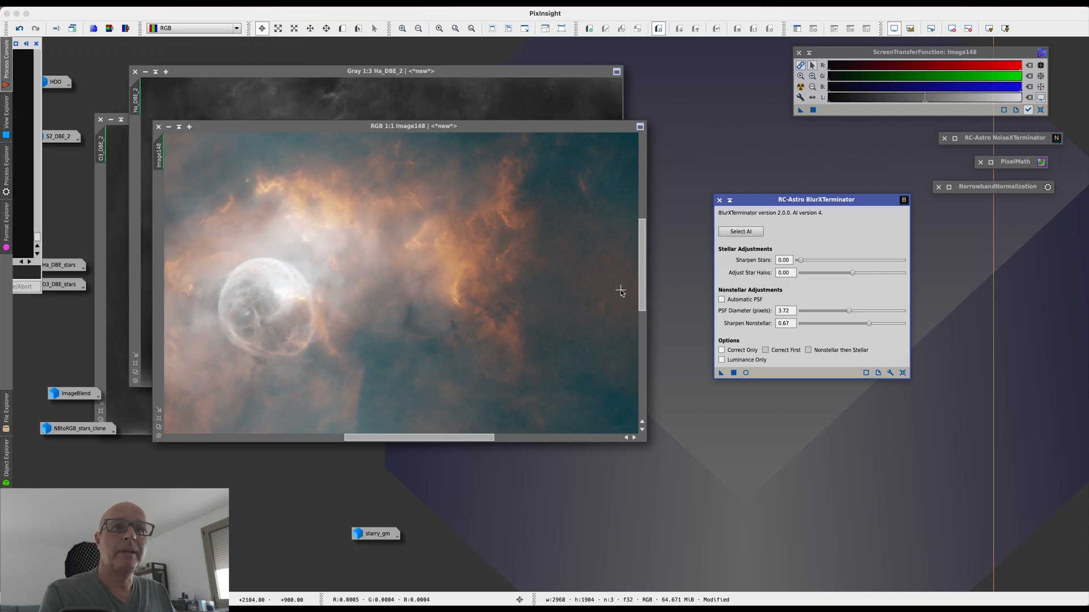
Step: Compare the nebula with and without the sharpening, both close up and across the full frame
left_click(21, 30)
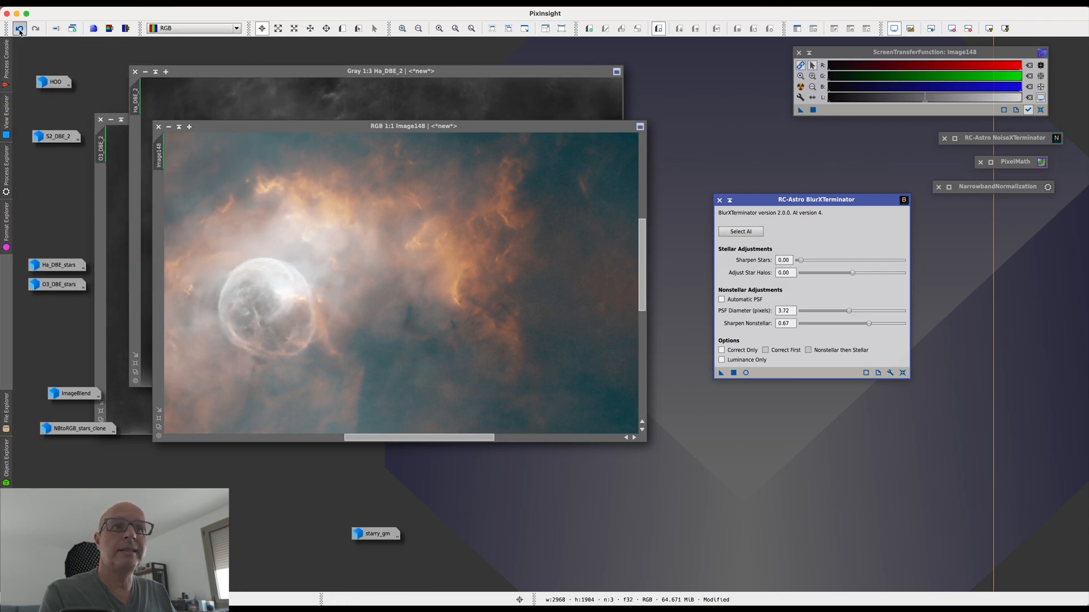
left_click(37, 30)
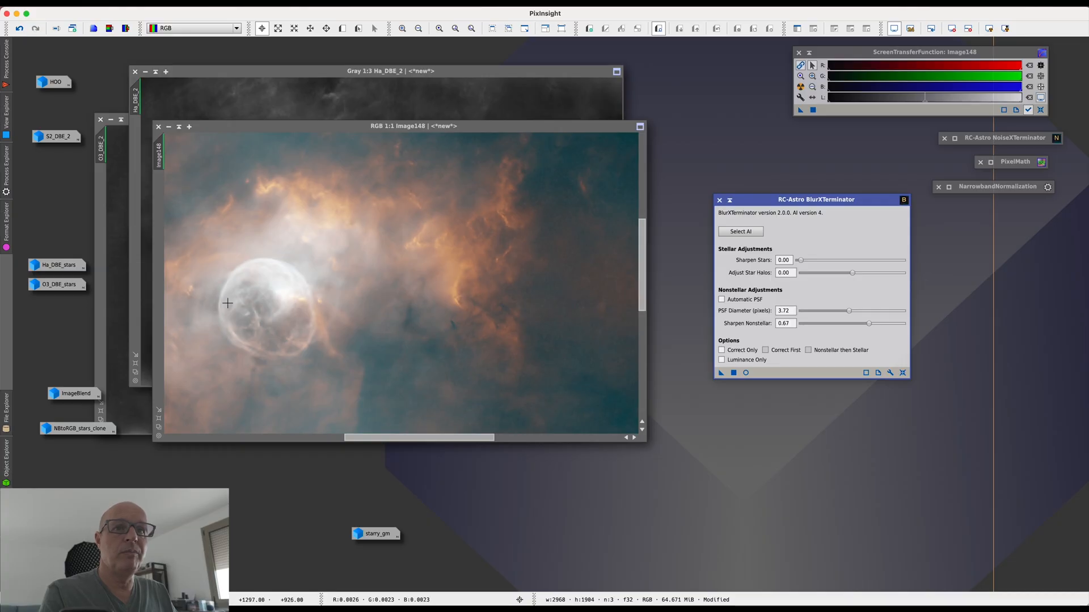
left_click(158, 428)
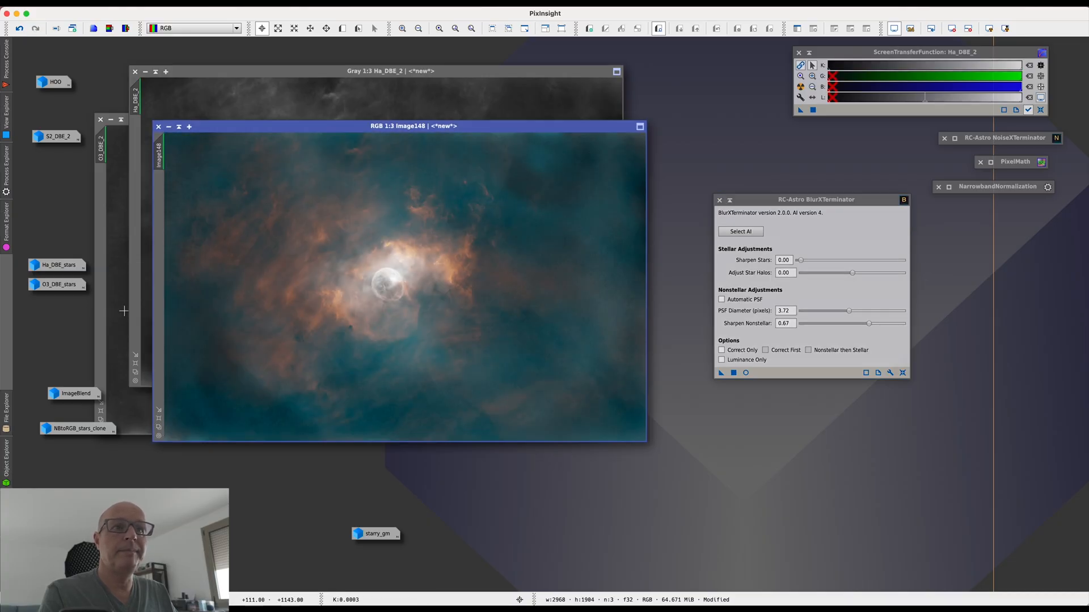
left_click(21, 31)
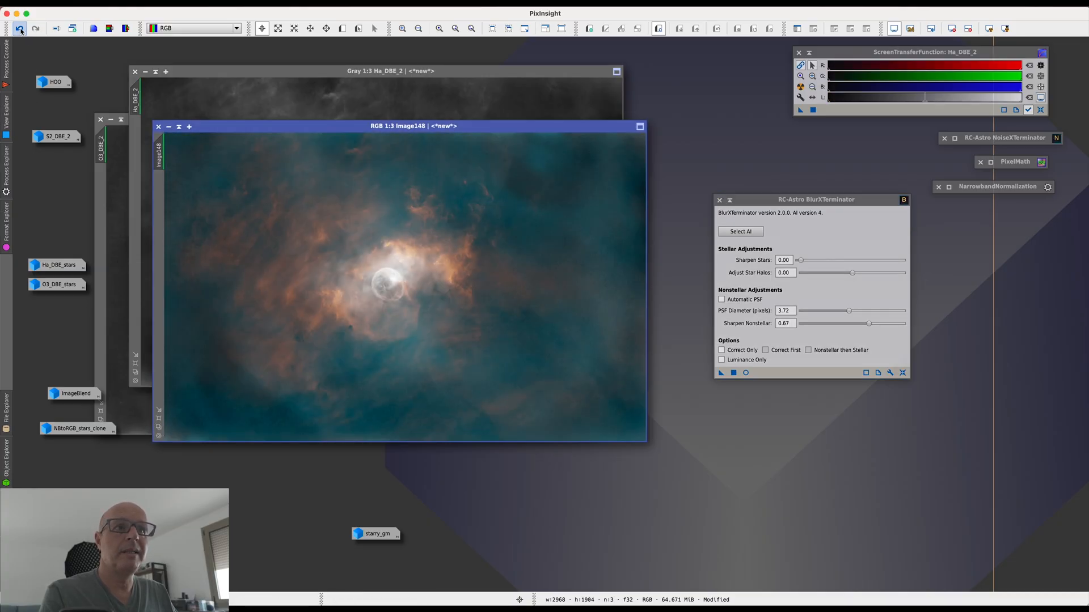
left_click(21, 31)
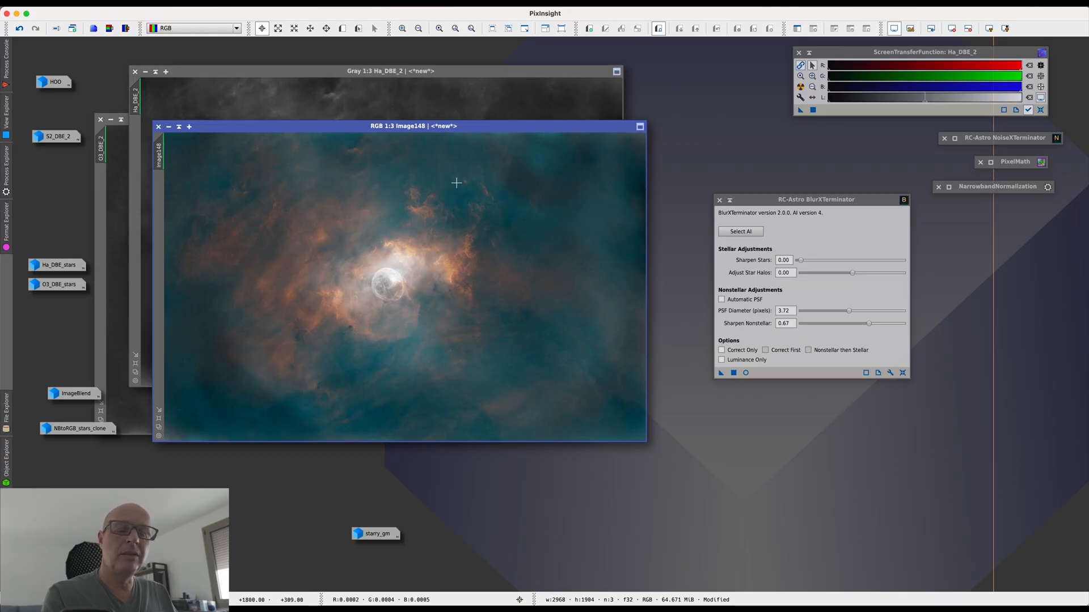
Step: Collapse BlurXTerminator, minimise the Ha_DBE_2 and O3_DBE_2 images, and move the HOO image into the freed space
left_click(730, 201)
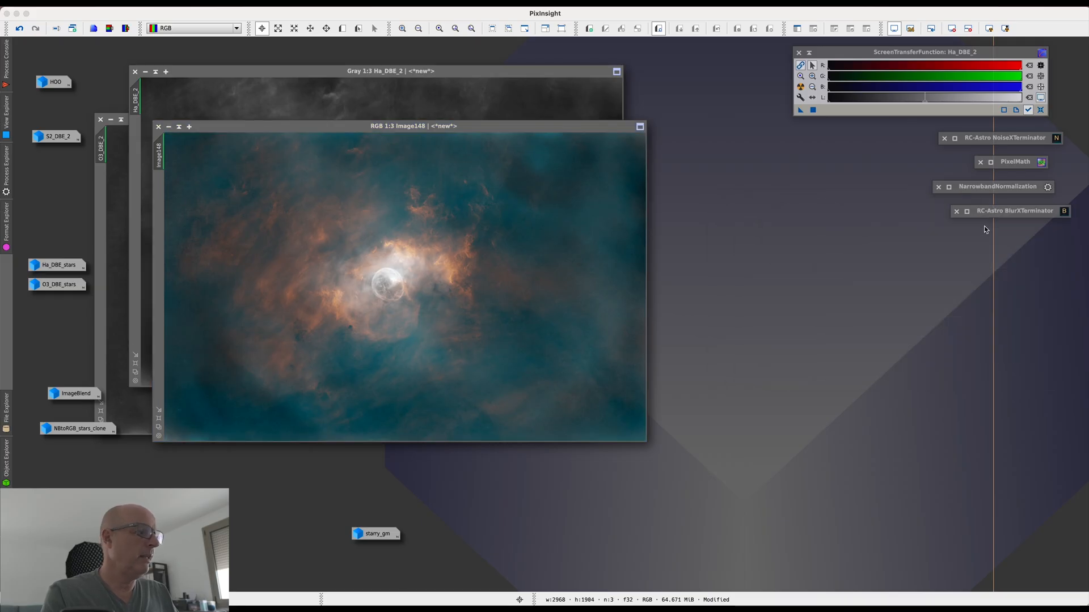
left_click_drag(532, 128, 593, 149)
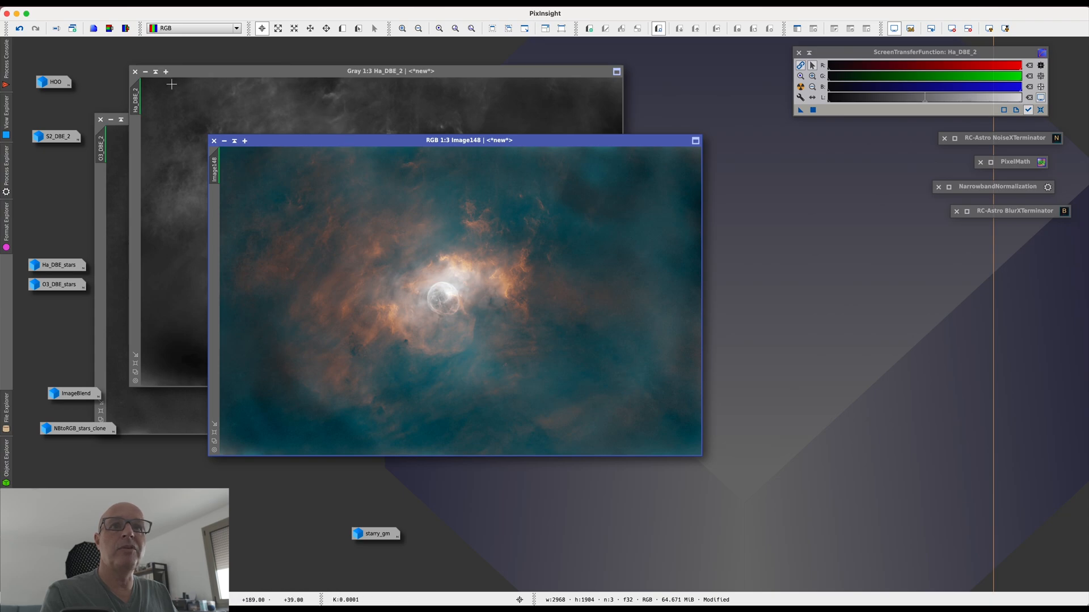
left_click(145, 72)
left_click(111, 119)
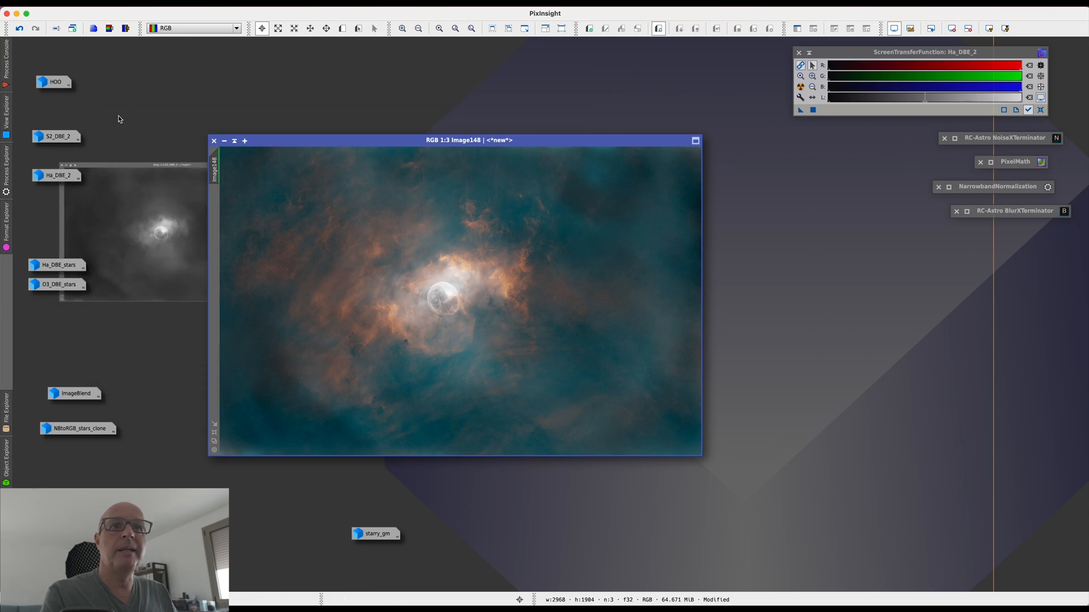
left_click_drag(331, 140, 237, 72)
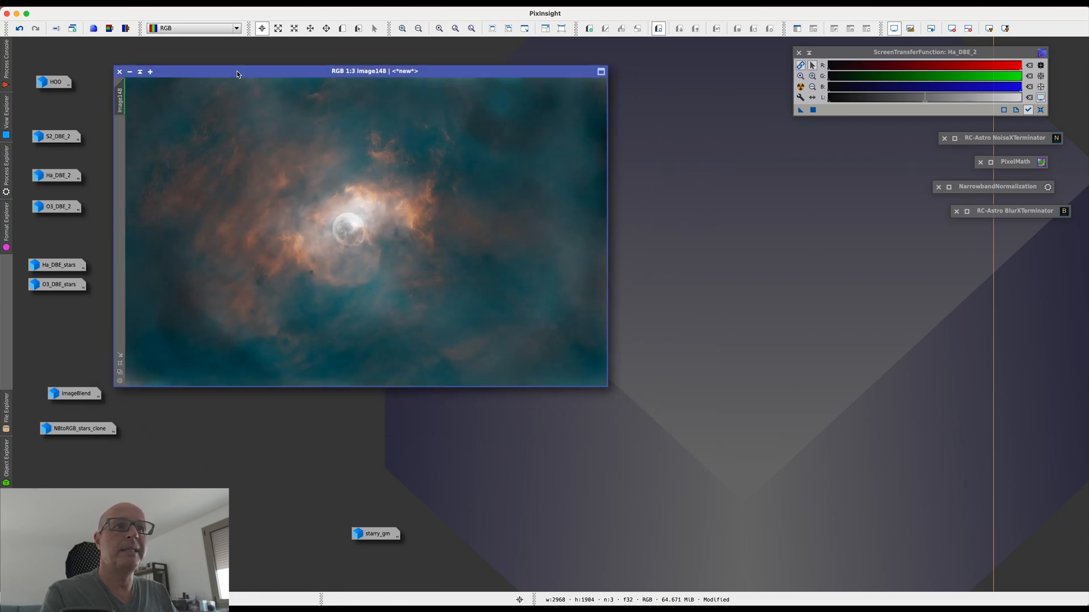
Step: Open DynamicBackgroundExtraction beside the HOO image and make that image its target
left_click(238, 6)
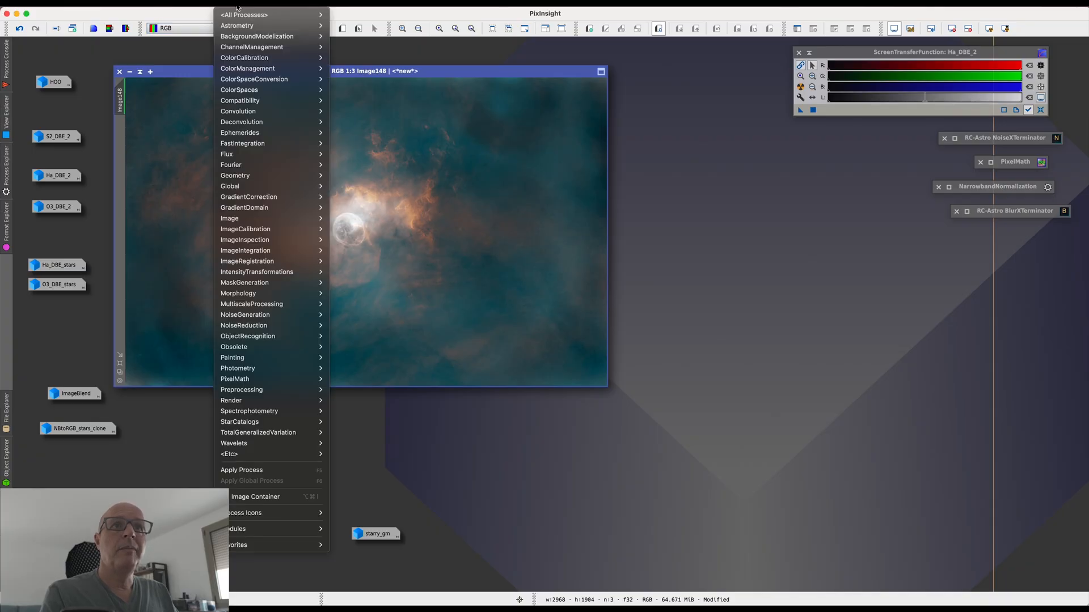
mouse_move(266, 39)
left_click(376, 48)
left_click_drag(758, 97, 725, 140)
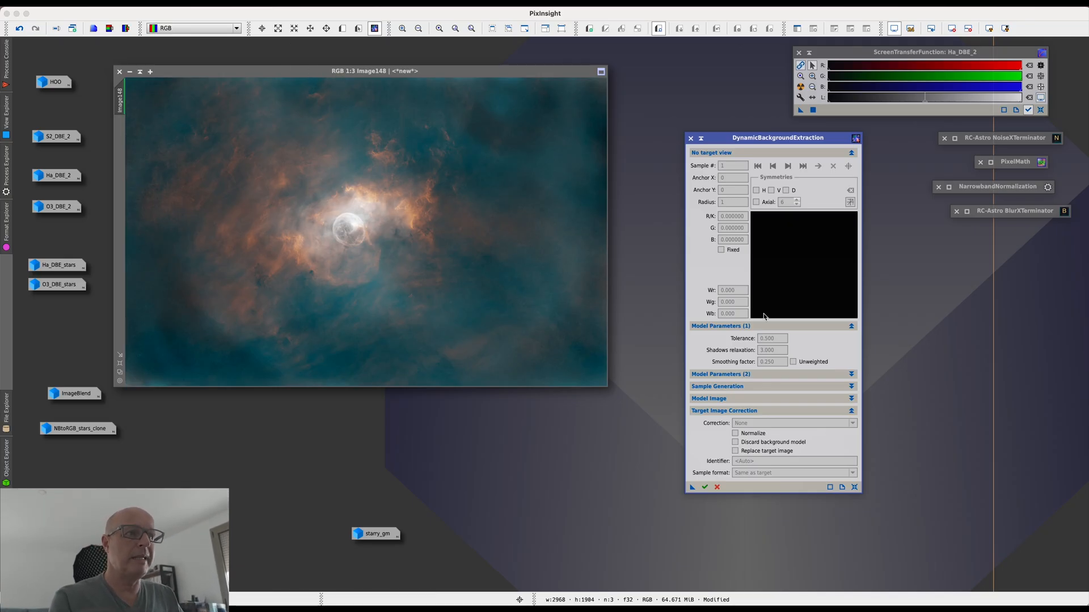
left_click(500, 295)
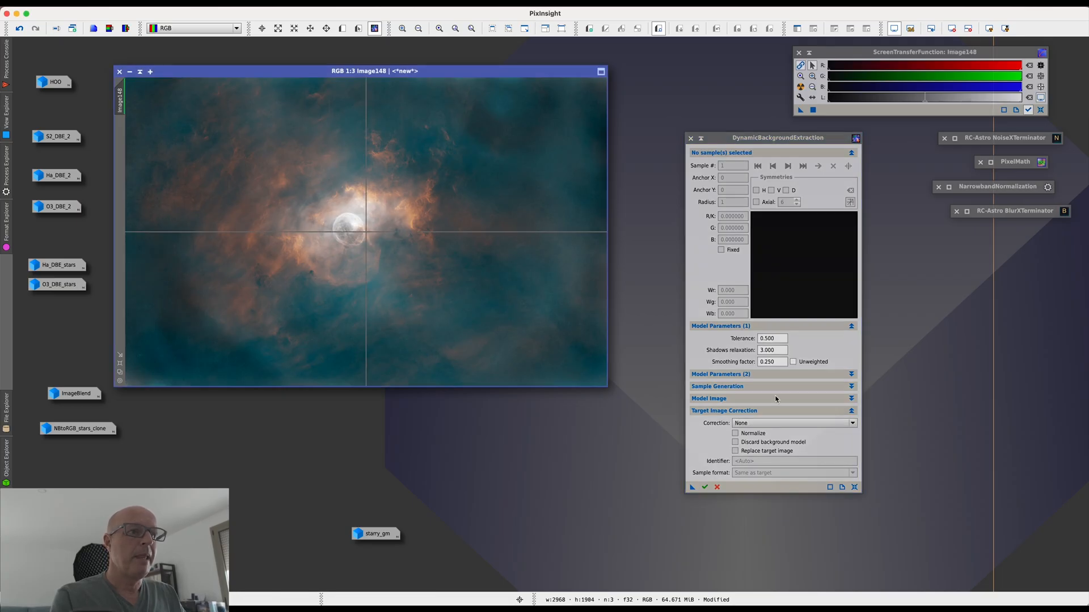
Step: Set the background model's tolerance to 10 and its smoothing factor to 0.6
left_click(751, 338)
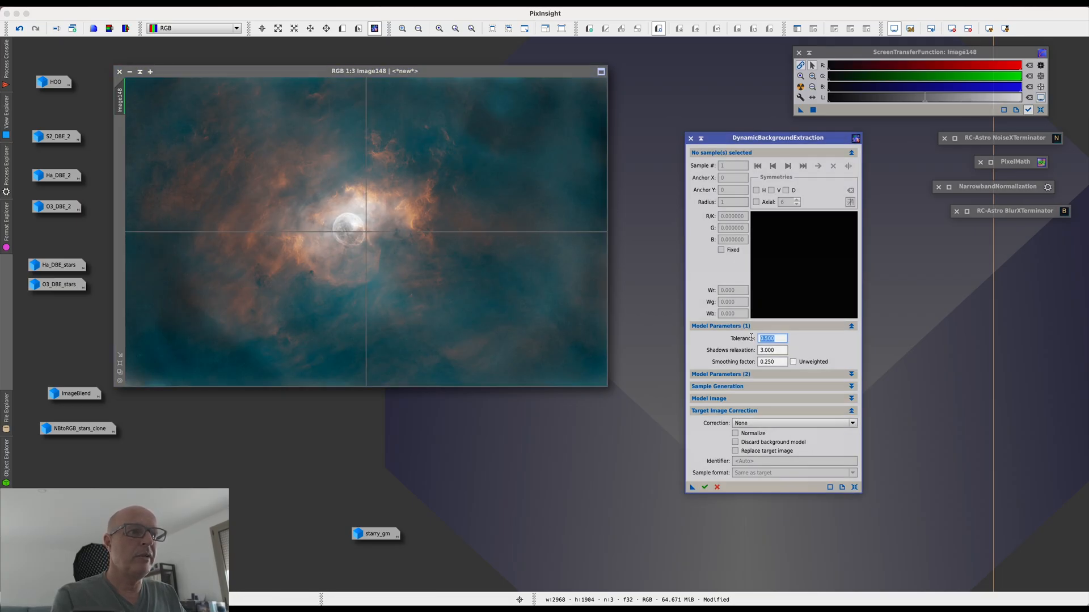
key("super+plus")
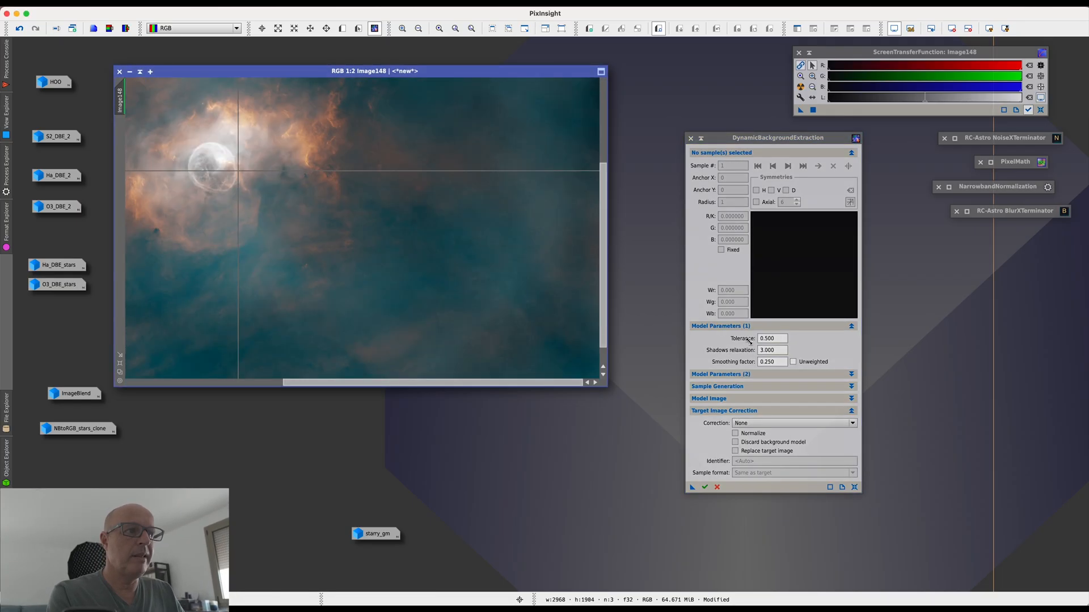
left_click(780, 340)
type("10")
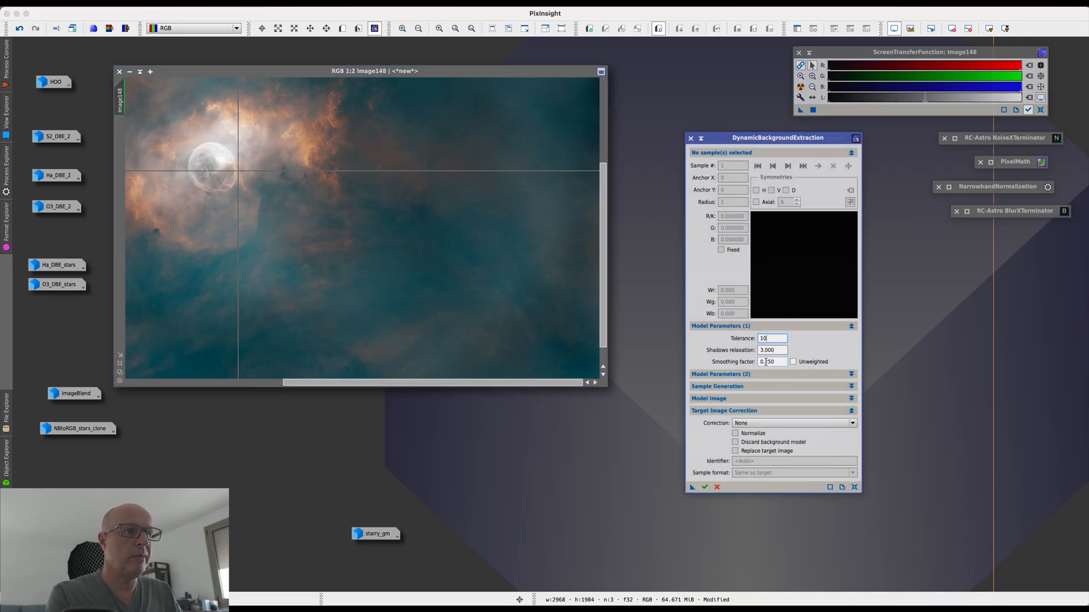
double_click(778, 363)
type("6")
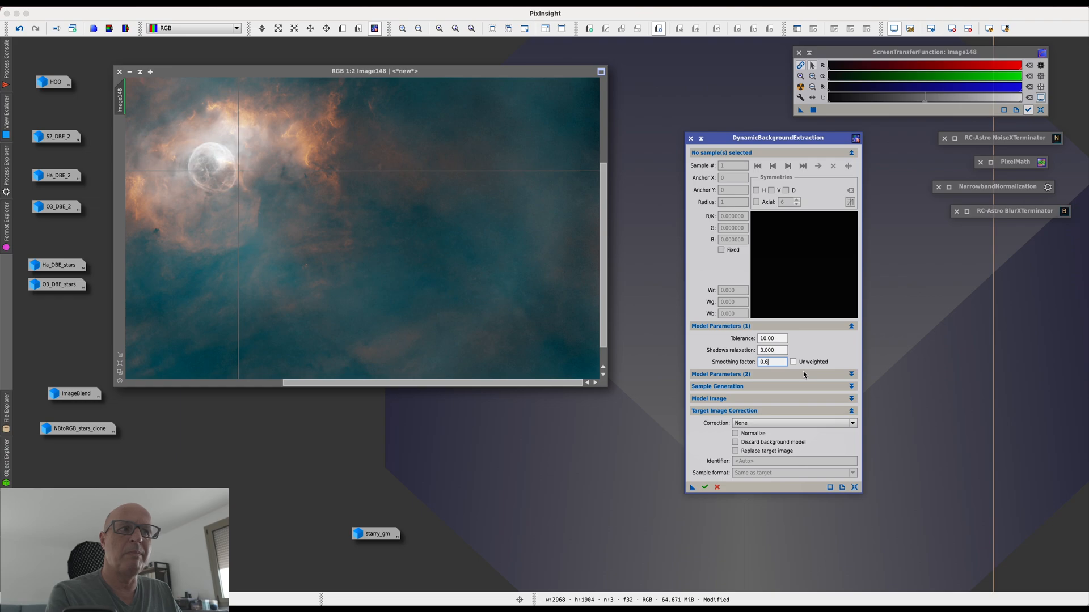
Step: Set the target image correction to Subtraction with Normalize enabled, and show the whole HOO image
left_click(773, 424)
left_click(762, 446)
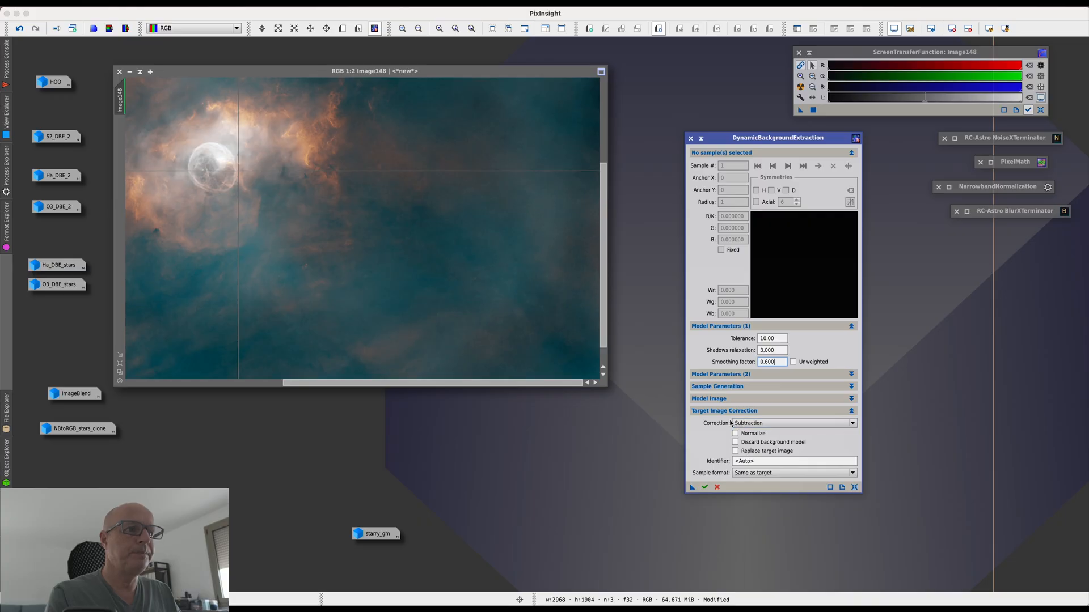
left_click(120, 372)
scroll(250, 335, "down", 1)
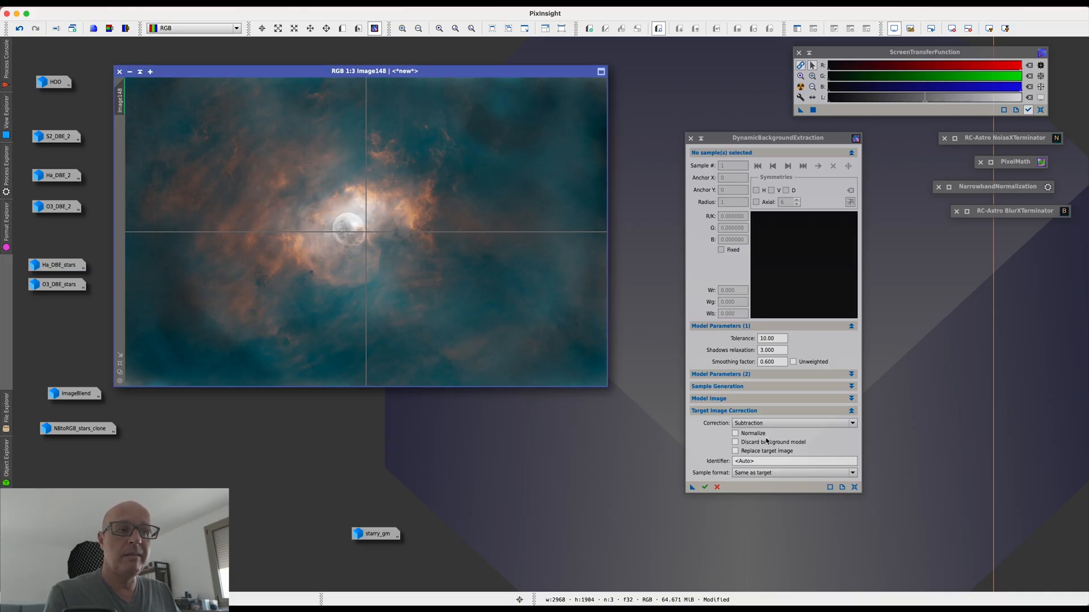
left_click(736, 434)
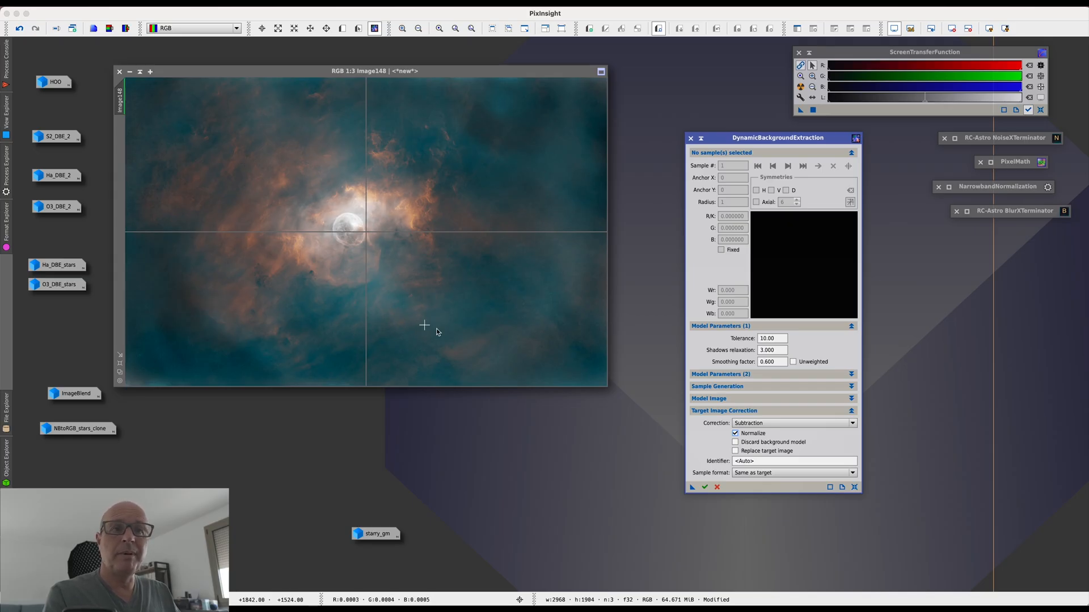
Step: Place four background samples in the dark lower-left area of the HOO image
left_click(156, 367)
left_click(170, 334)
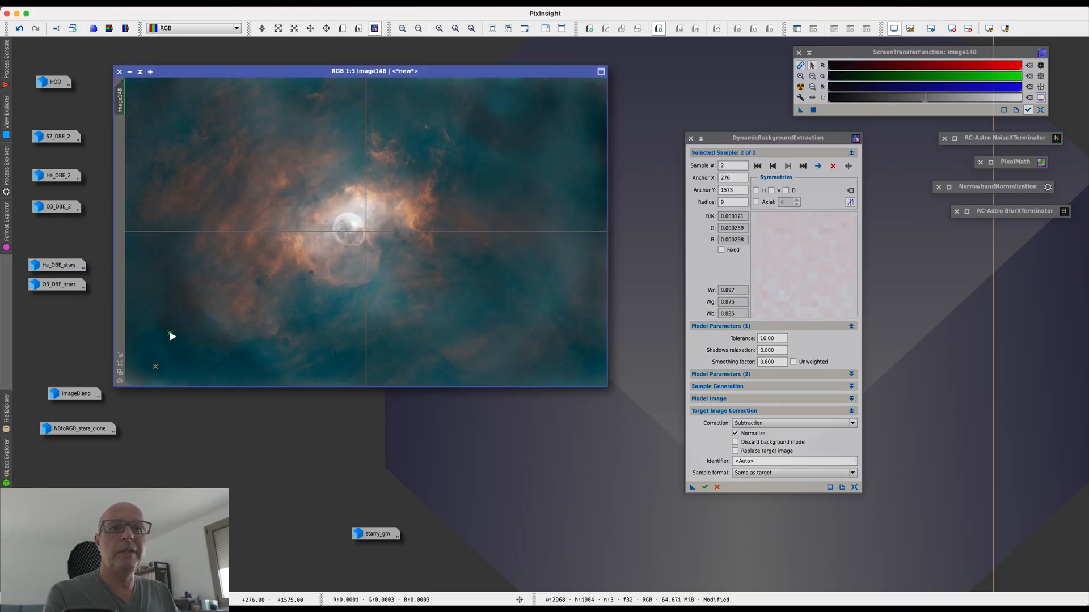
left_click(183, 362)
left_click(242, 361)
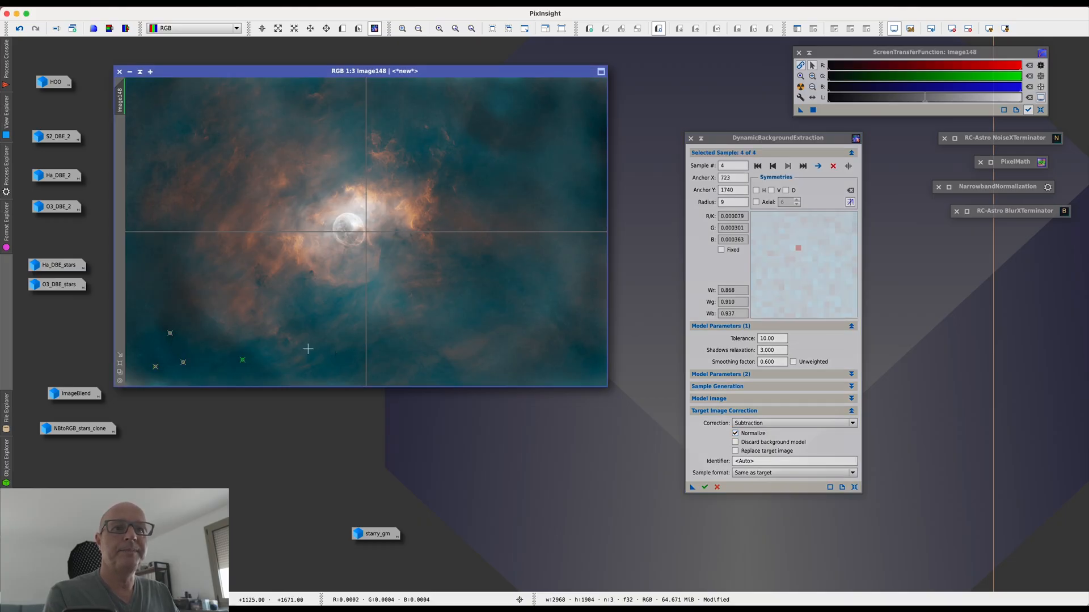
Step: Add background samples across the darker areas of the Image148 nebula until there are 27 samples
left_click(311, 271)
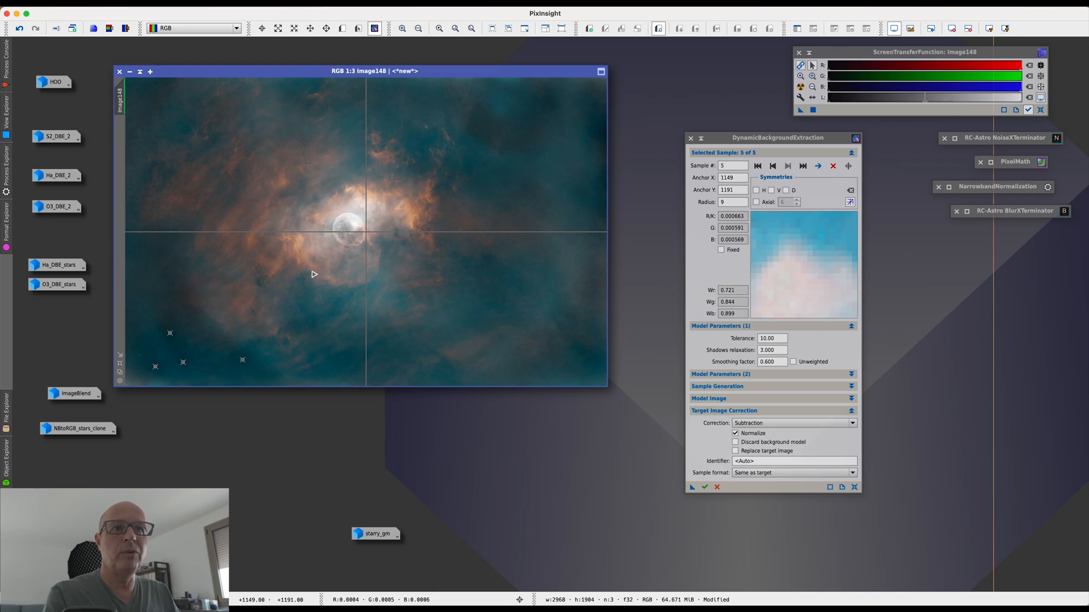
left_click(258, 282)
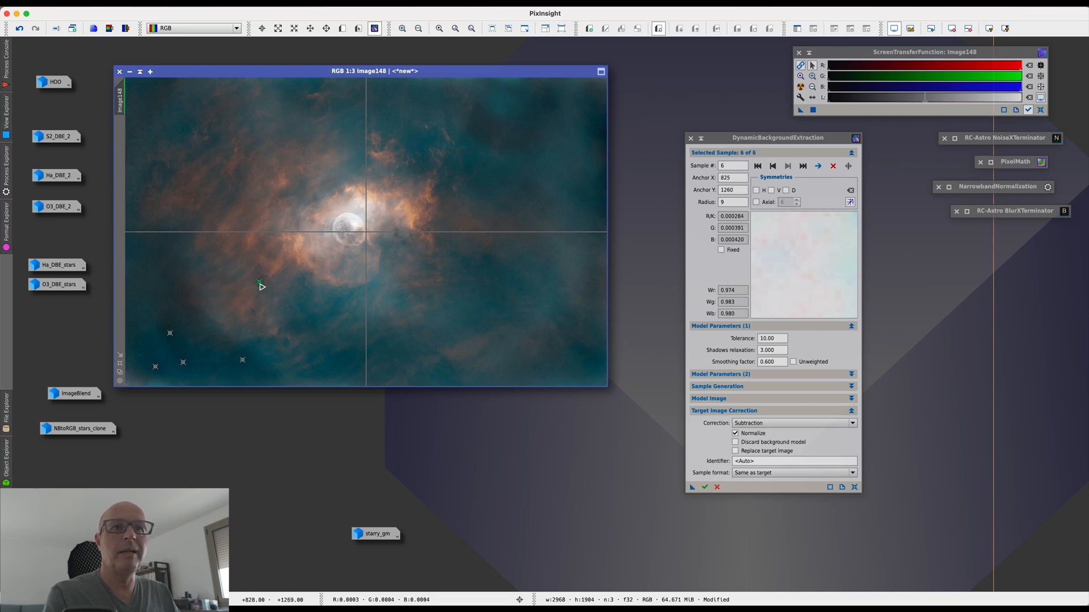
left_click(143, 92)
left_click(187, 131)
left_click(484, 126)
left_click(548, 103)
left_click(603, 121)
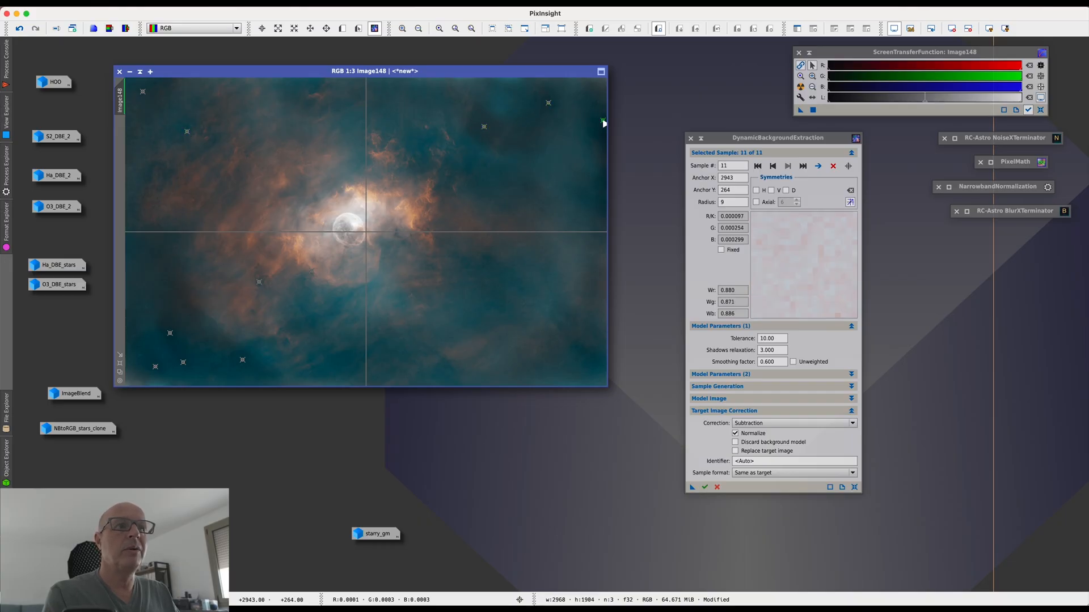
left_click(601, 207)
left_click(528, 188)
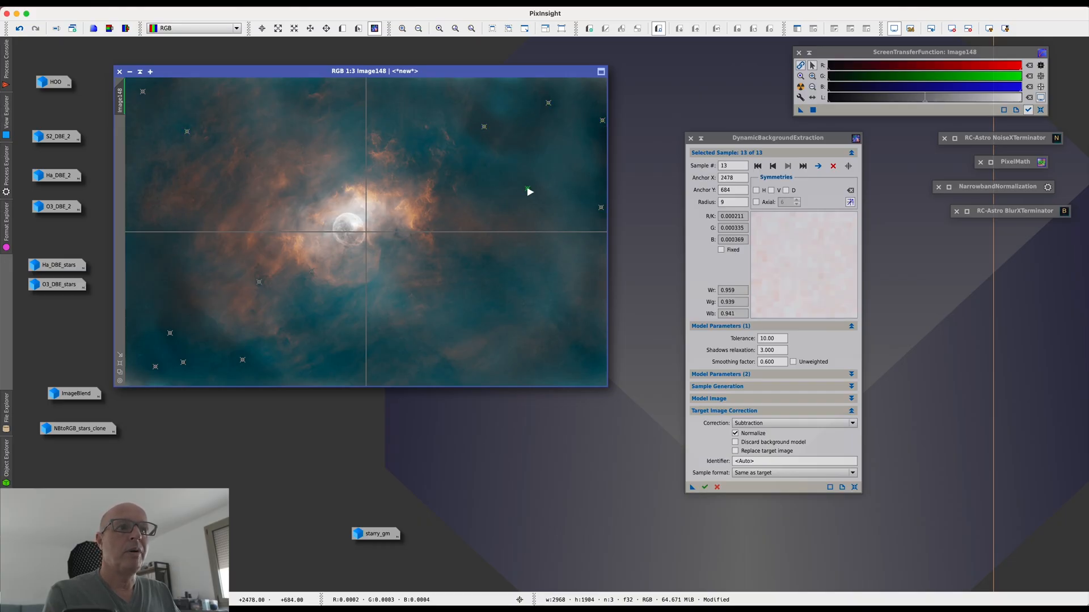
left_click(588, 353)
left_click(488, 258)
left_click(457, 258)
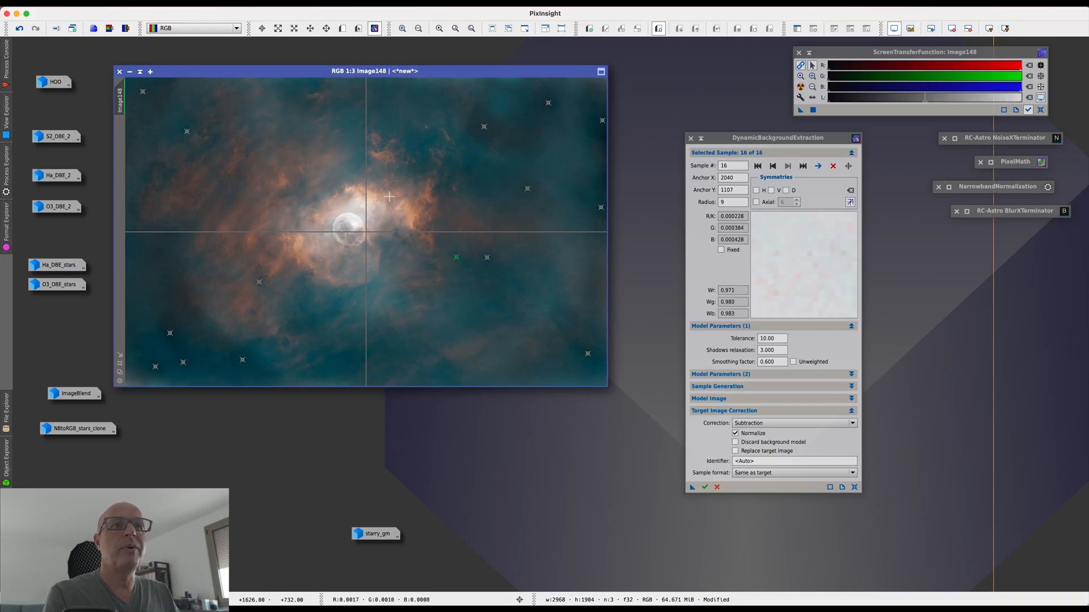
left_click(362, 160)
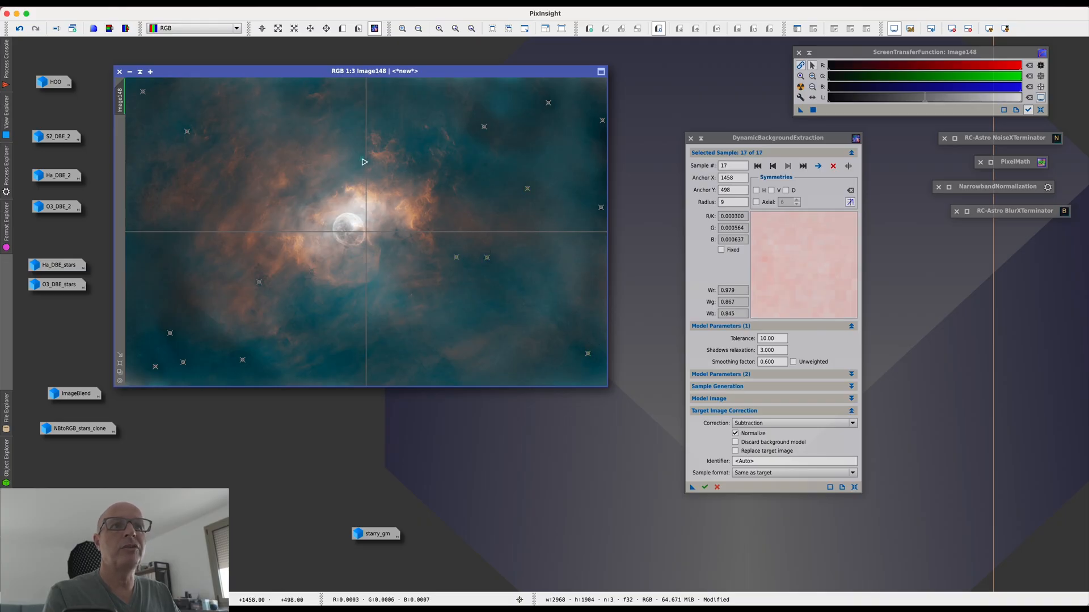
left_click(419, 143)
left_click(346, 123)
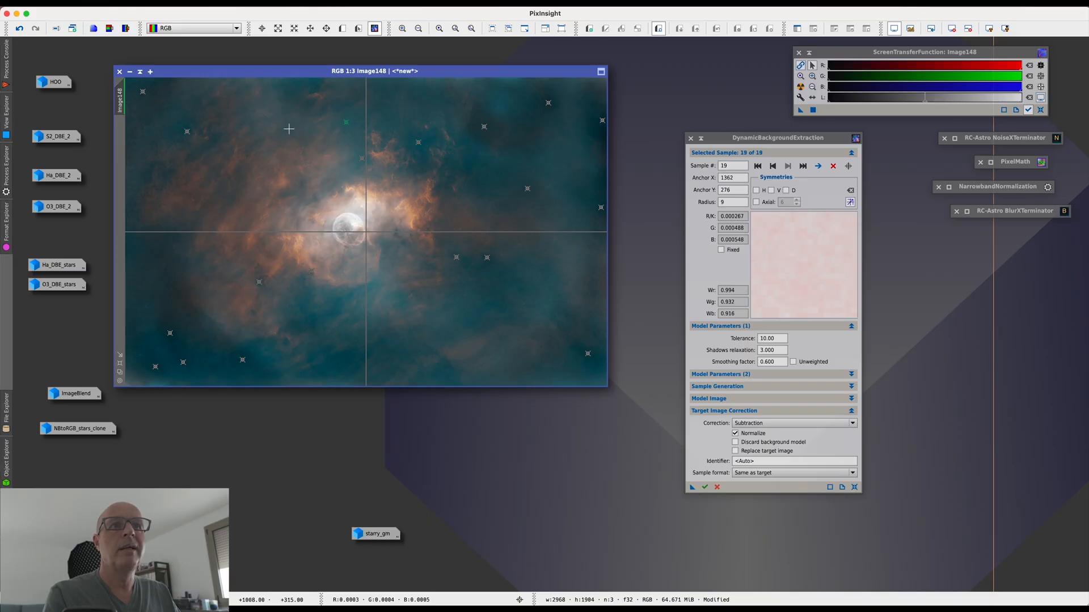
left_click(296, 98)
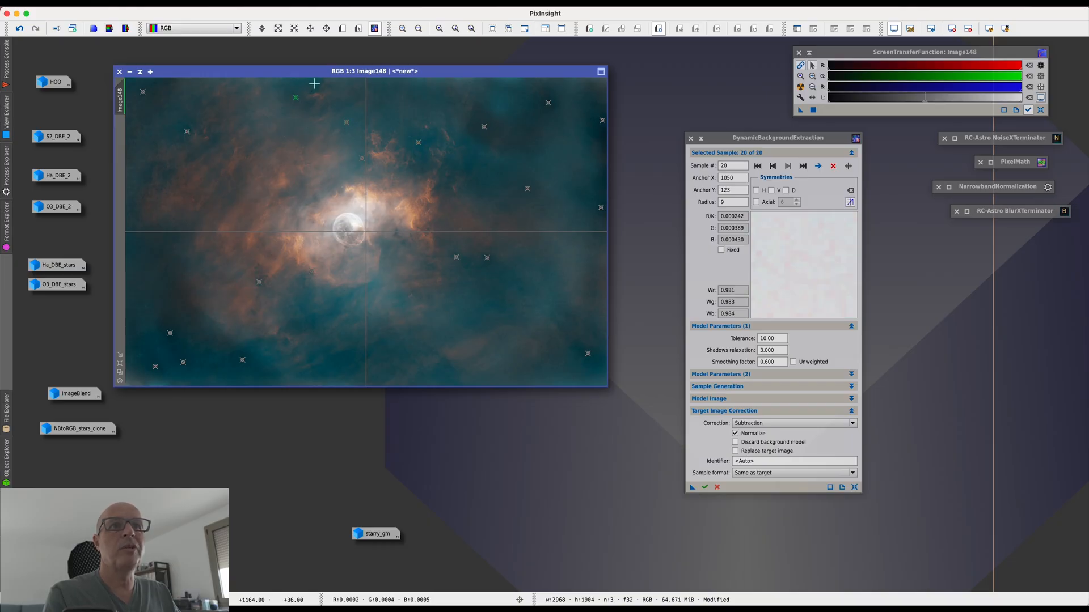
left_click(297, 323)
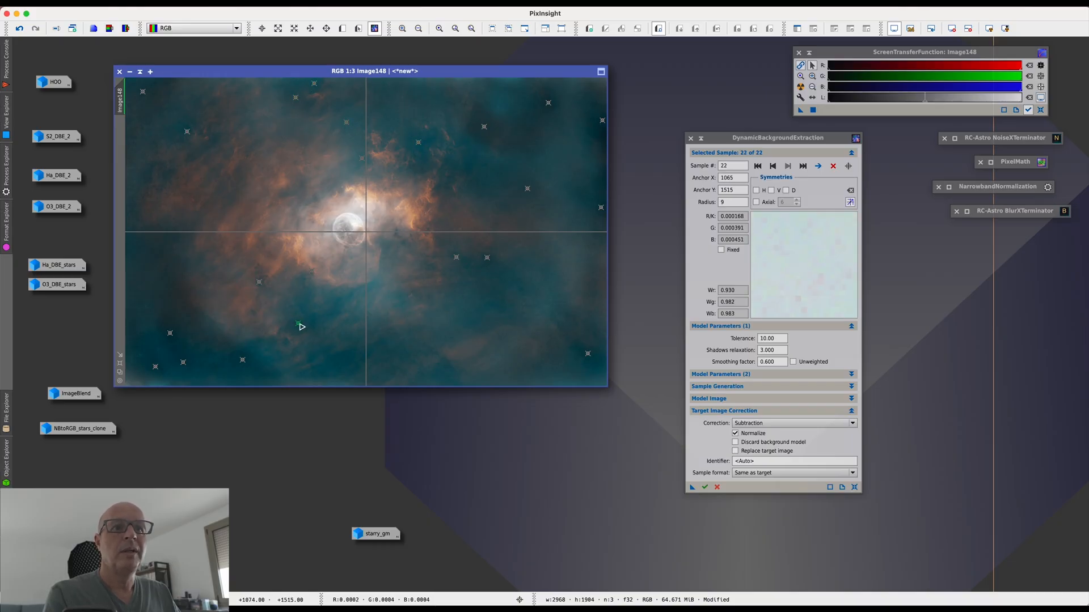
left_click(347, 363)
left_click(143, 263)
left_click(182, 236)
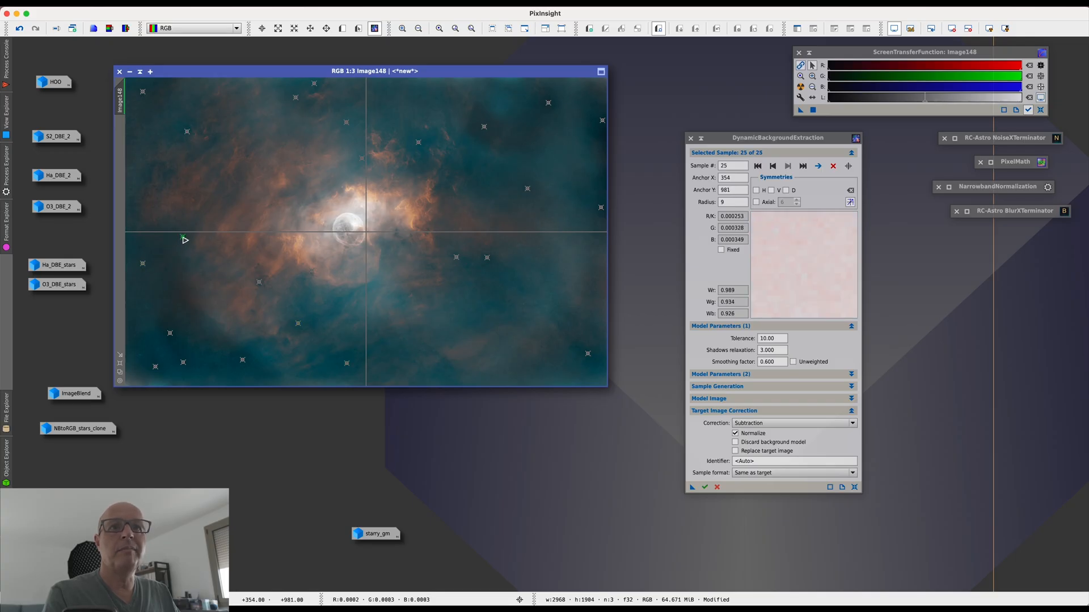
left_click(146, 176)
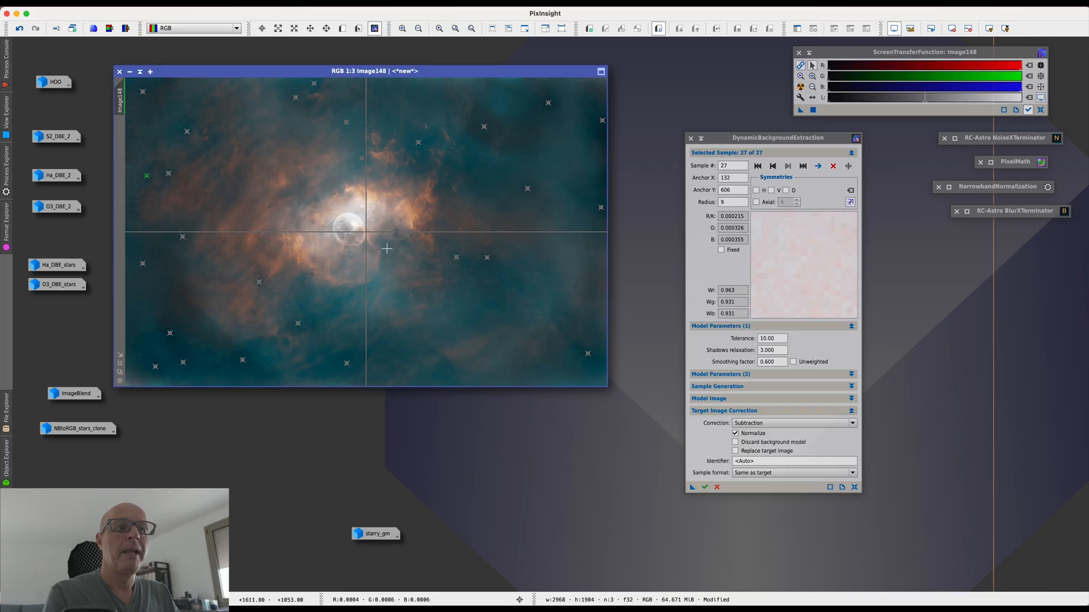
Step: Run the background extraction on Image148, then auto-stretch the background model for inspection and close it
left_click(705, 488)
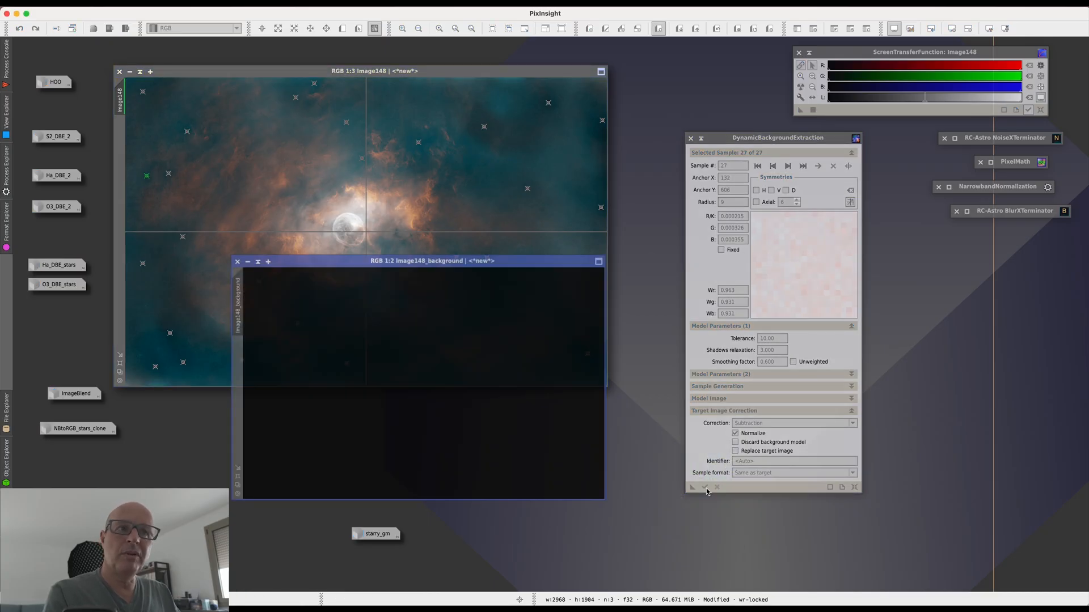
left_click(543, 263)
key("super+a")
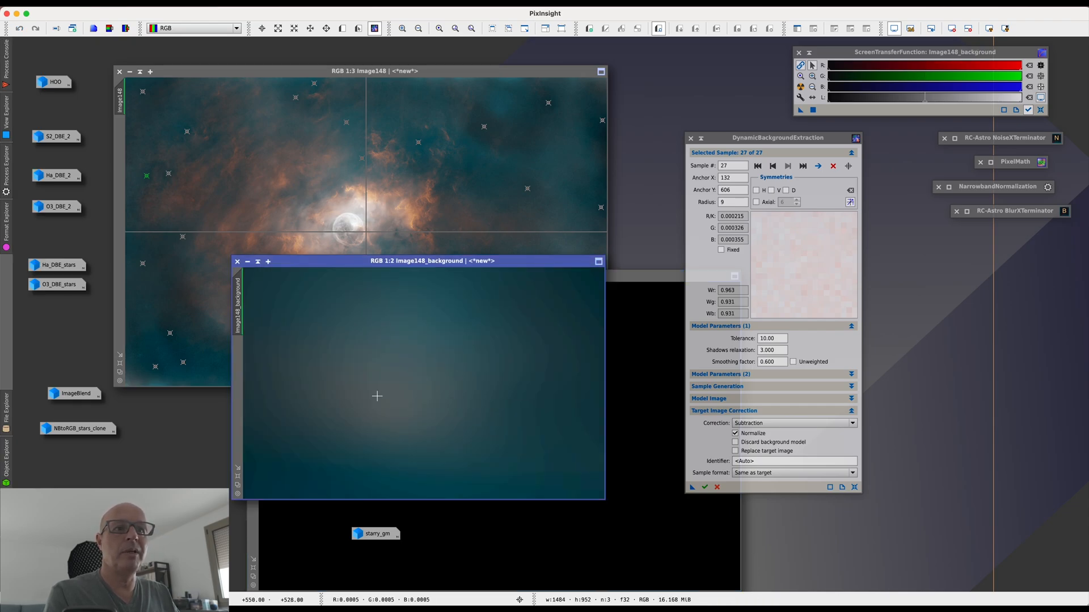
left_click(238, 262)
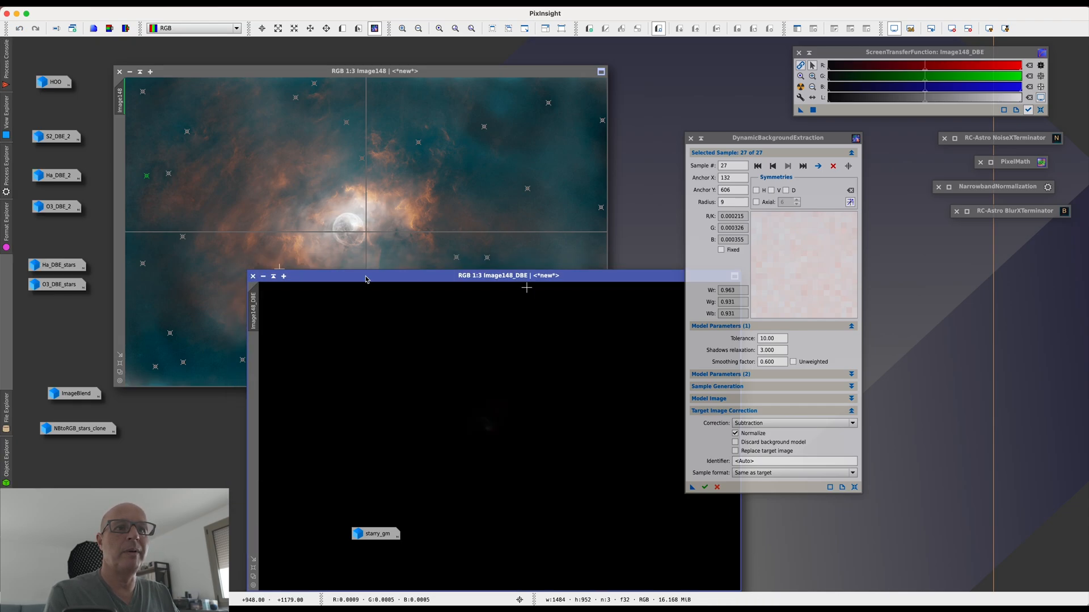
Step: Auto-stretch the corrected Image148_DBE image and position its window so the original stays partly visible for comparison
left_click_drag(392, 280, 273, 150)
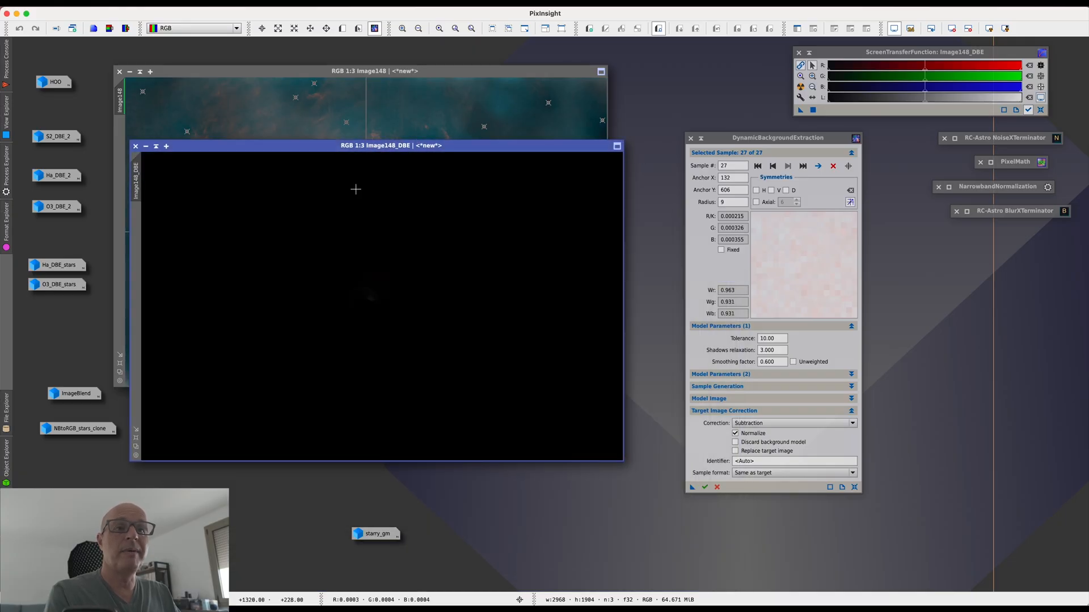
key("super+a")
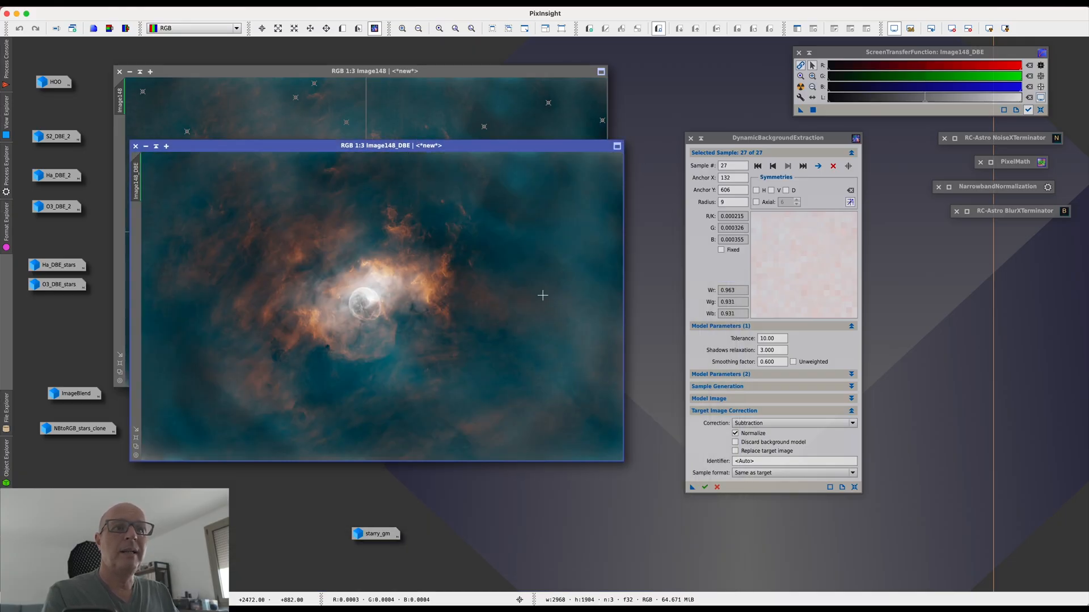
left_click_drag(475, 149, 505, 258)
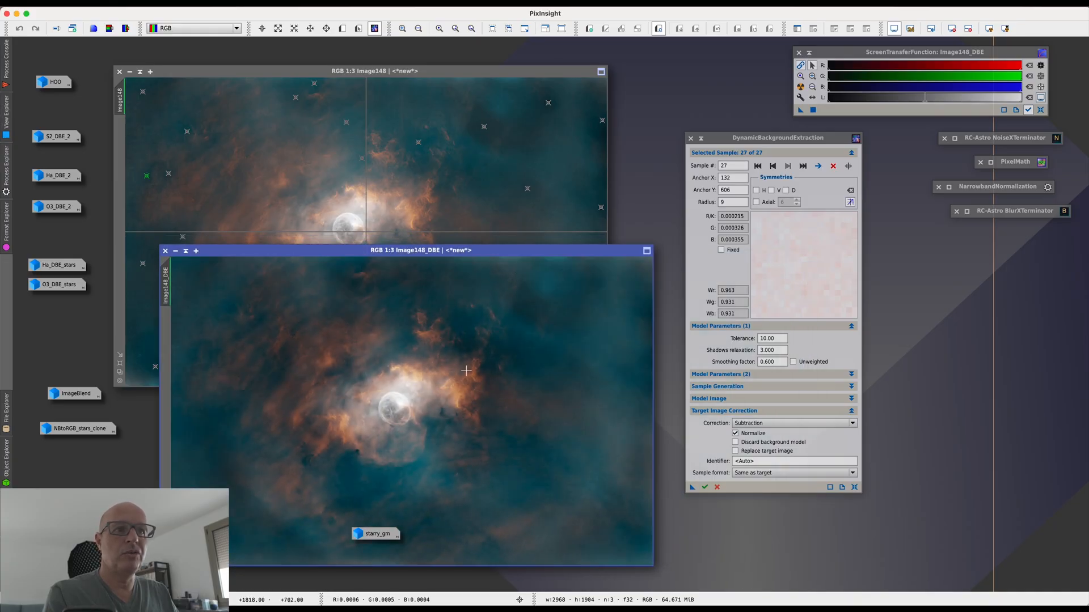
Step: Close the DynamicBackgroundExtraction process and make Image148_DBE the active image
left_click(702, 140)
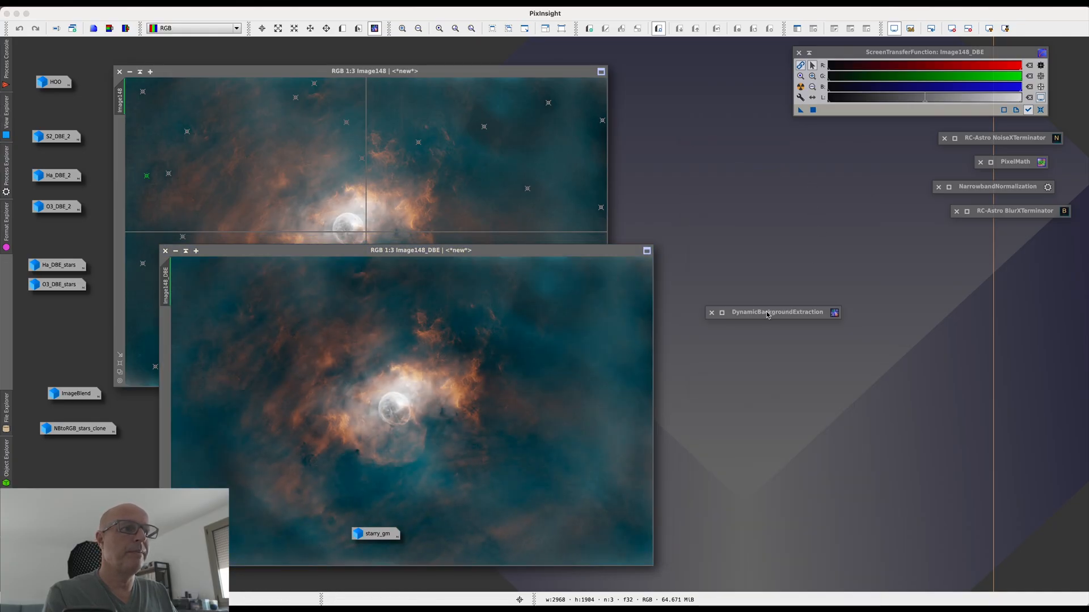
left_click(712, 312)
left_click(572, 323)
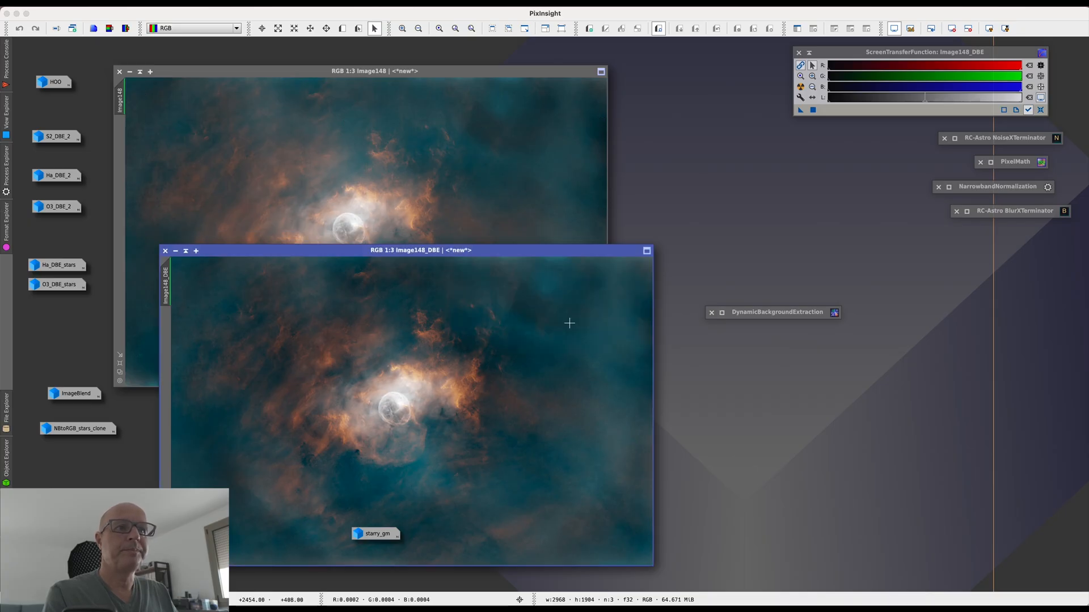
Step: Compare Image148 and Image148_DBE side by side at 1:2 zoom, matching the original's view to the corrected image
left_click_drag(420, 78, 390, 93)
left_click_drag(600, 251, 839, 185)
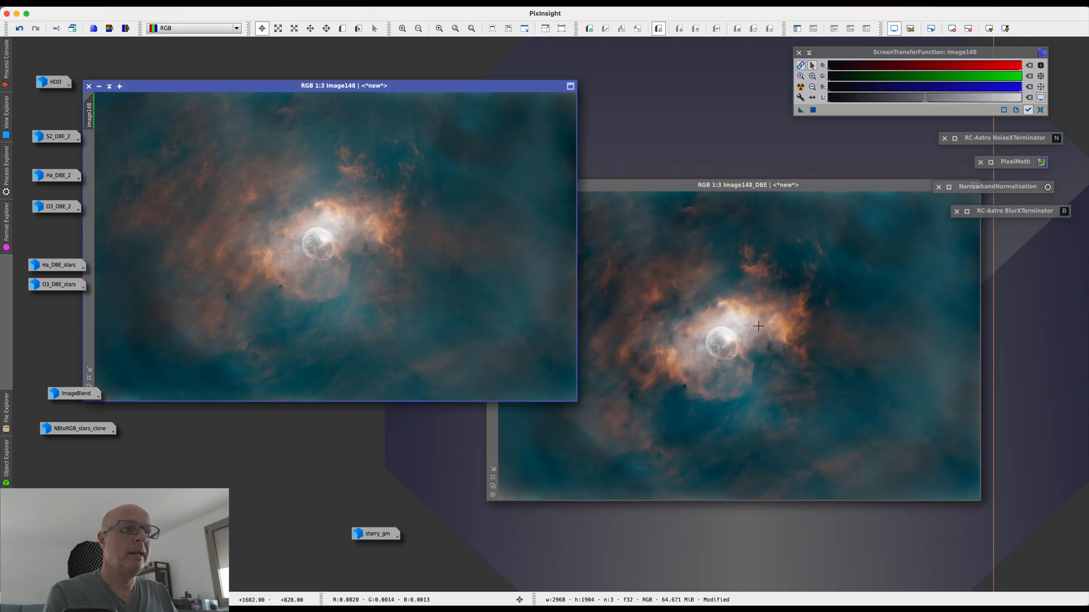
scroll(759, 326, "up", 1)
left_click(825, 186)
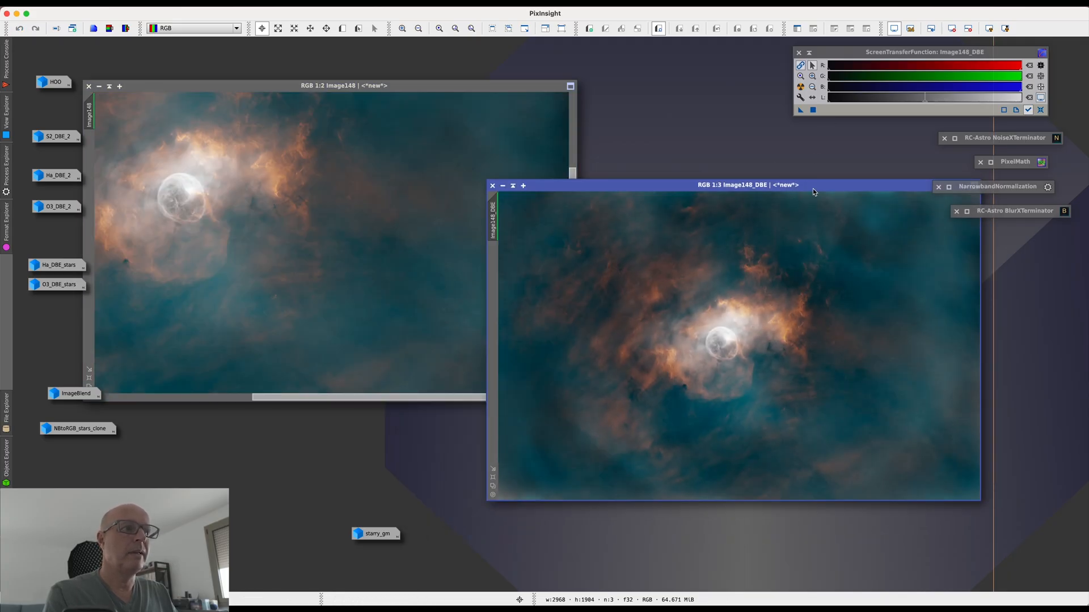
scroll(732, 325, "up", 1)
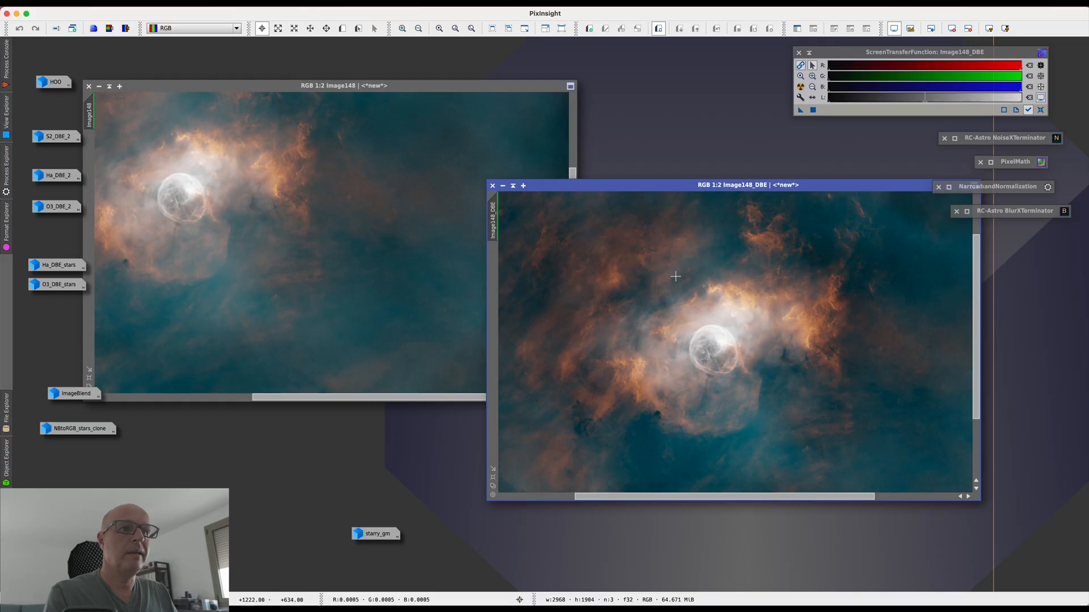
left_click_drag(493, 229, 89, 127)
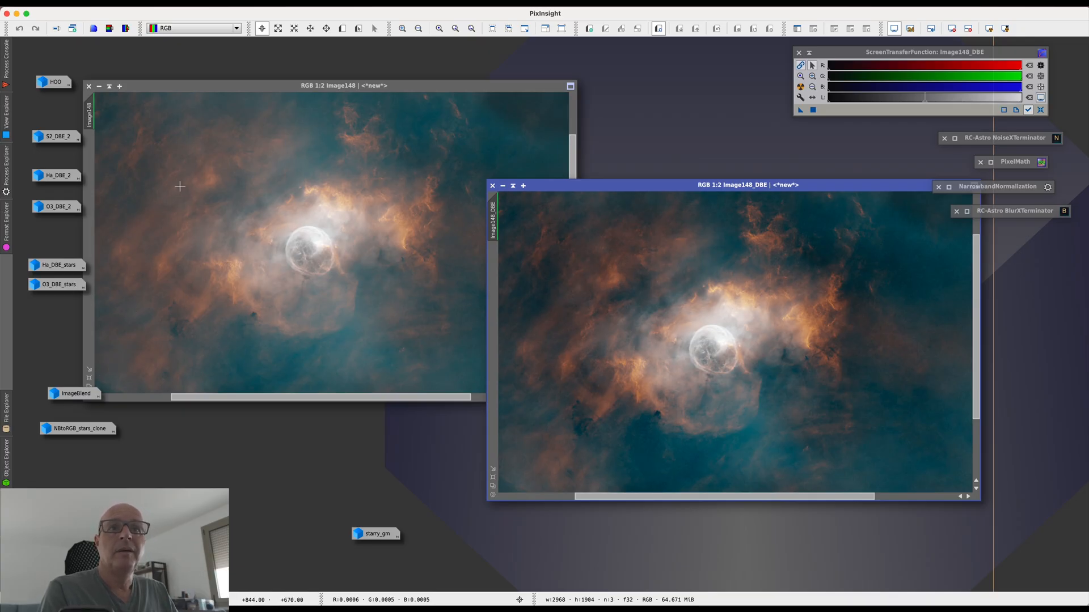
Step: Return Image148 to a full 1:3 view, minimise it and park its icon beside the HOO icon
left_click_drag(211, 90, 241, 79)
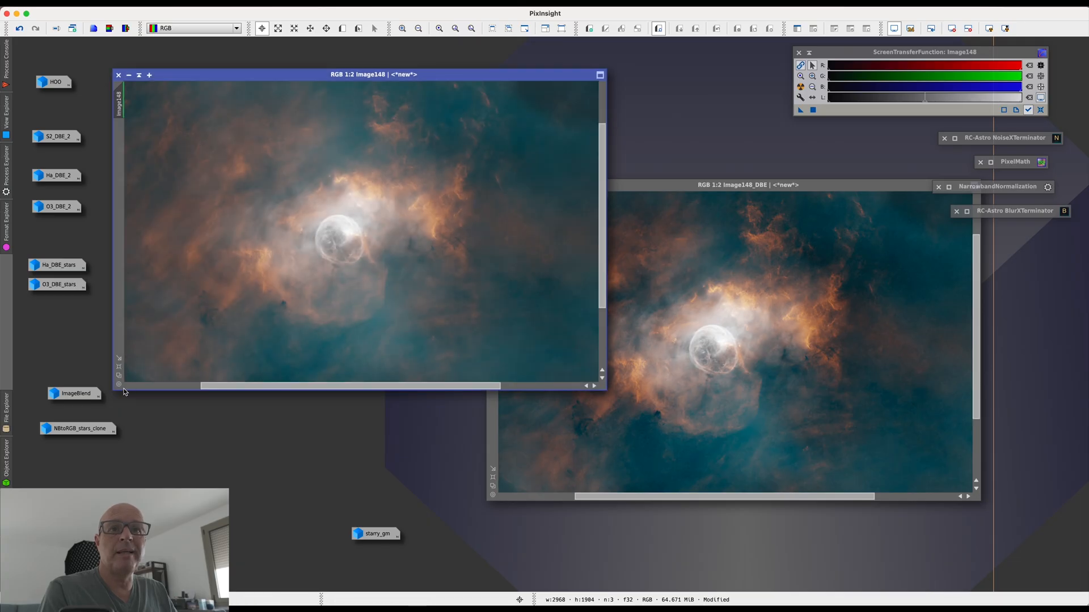
left_click(119, 376)
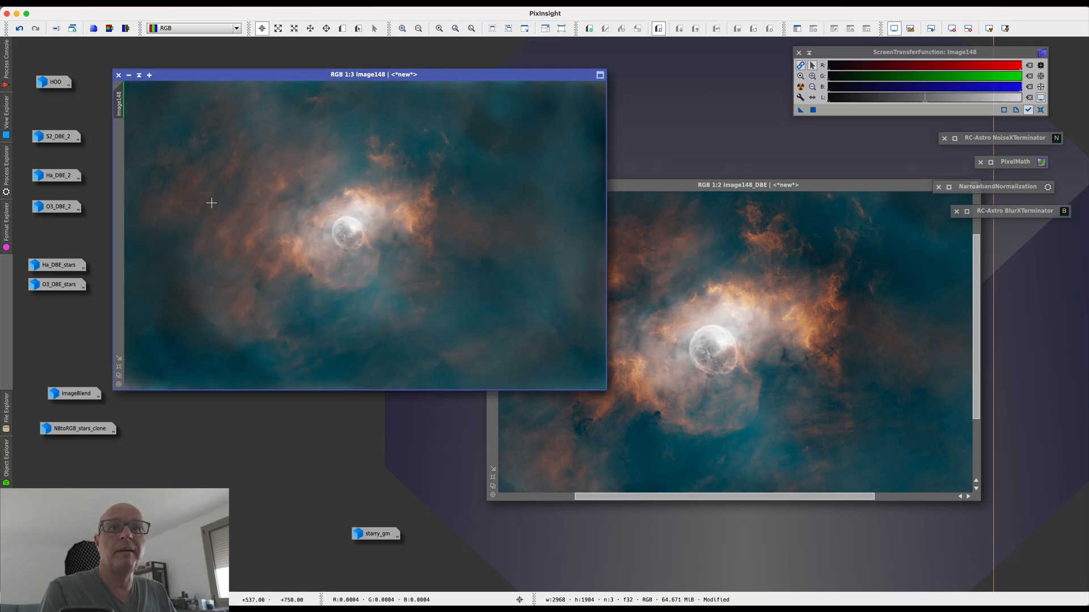
left_click(130, 78)
left_click_drag(383, 234, 175, 69)
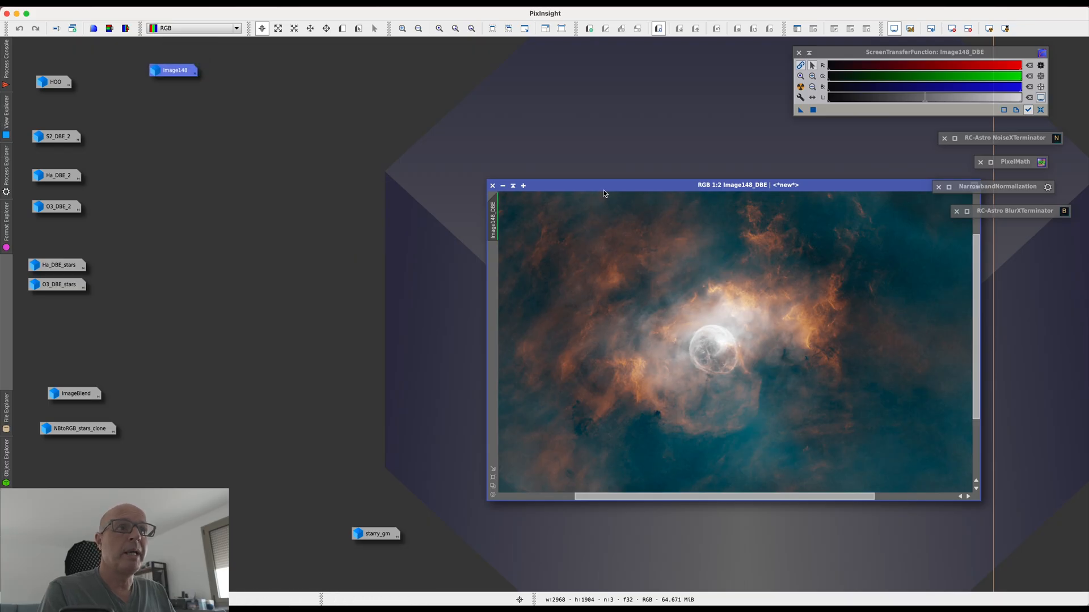
Step: Move the Image148_DBE window into the freed workspace area and show the whole image at 1:3
left_click_drag(602, 189, 320, 115)
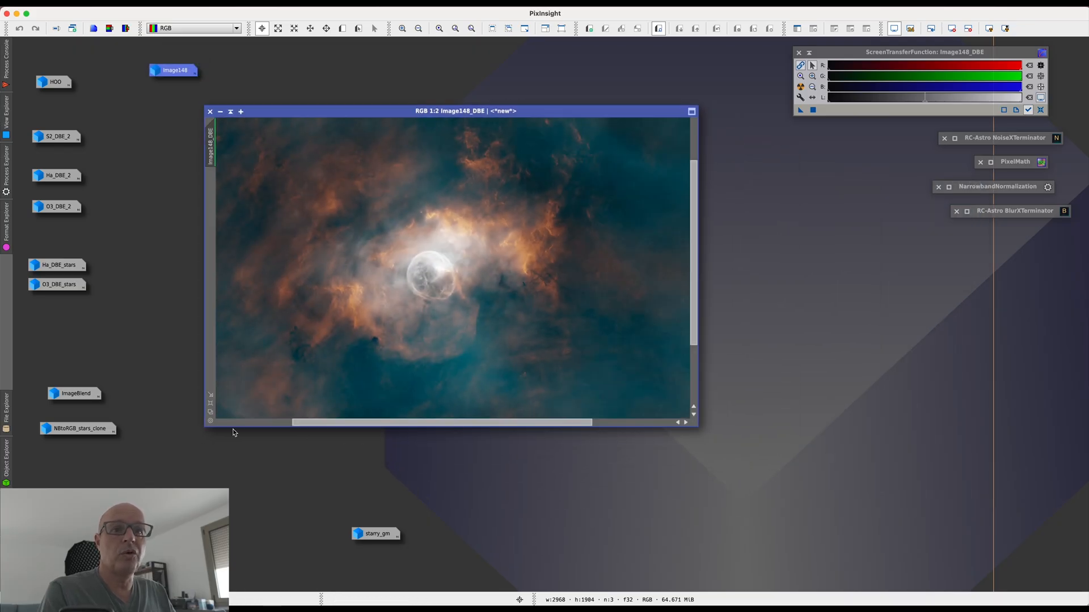
left_click(210, 413)
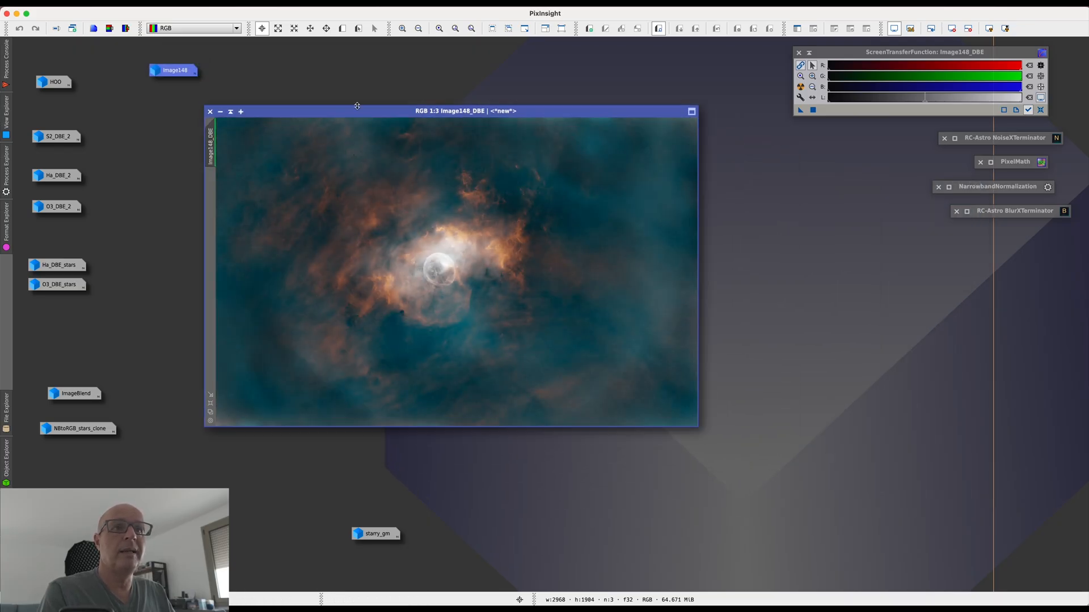
left_click_drag(361, 113, 303, 116)
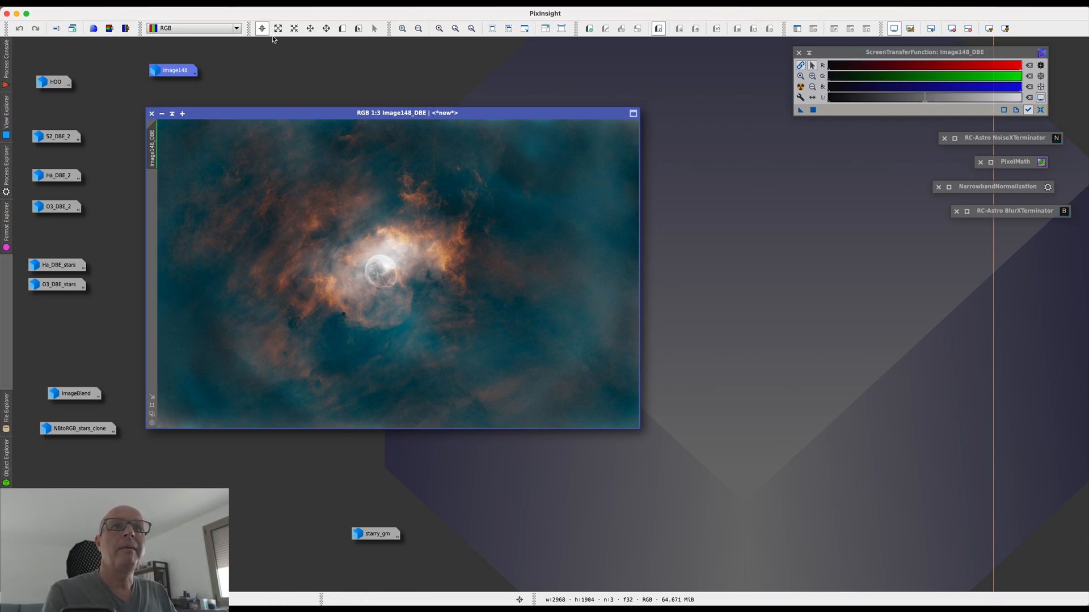
Step: Open the HistogramTransformation process and arrange it below the ScreenTransferFunction window beside the image
left_click(237, 6)
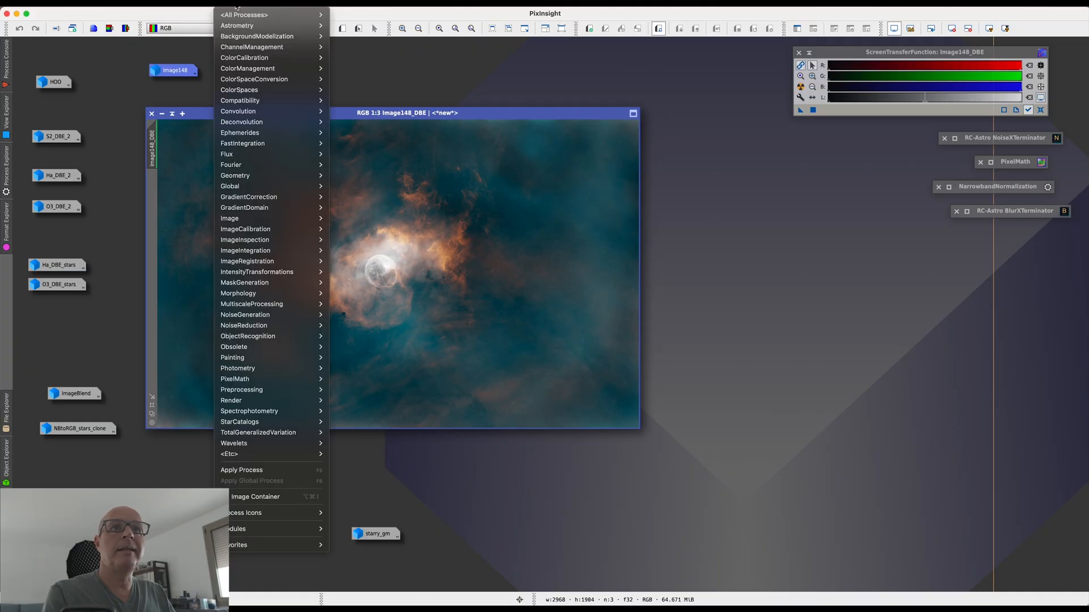
mouse_move(241, 15)
scroll(378, 437, "down", 2)
scroll(378, 436, "down", 5)
scroll(385, 435, "down", 1)
scroll(385, 435, "down", 4)
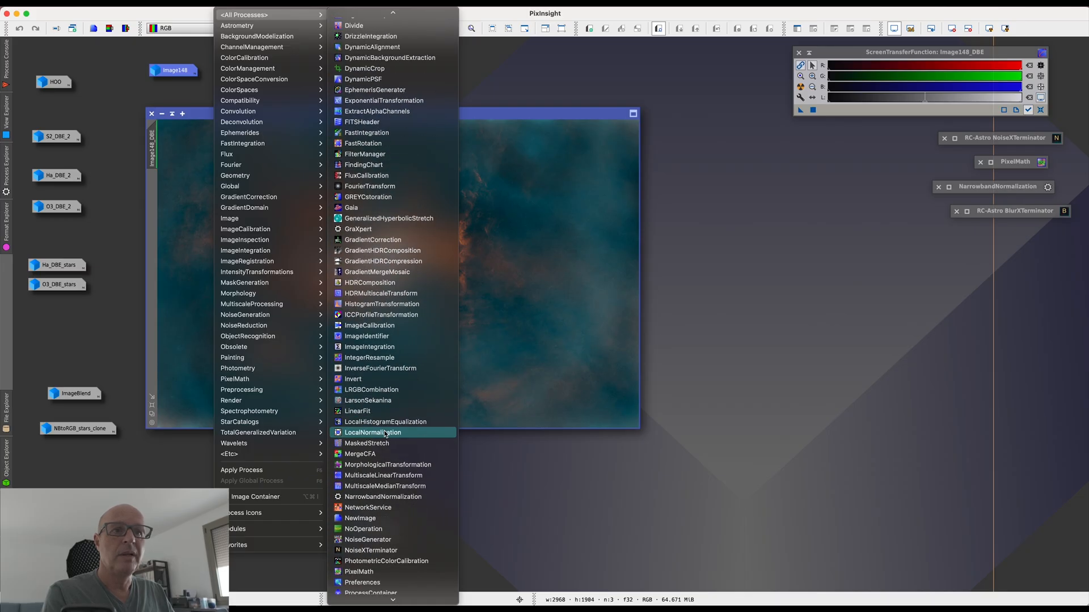
left_click(389, 305)
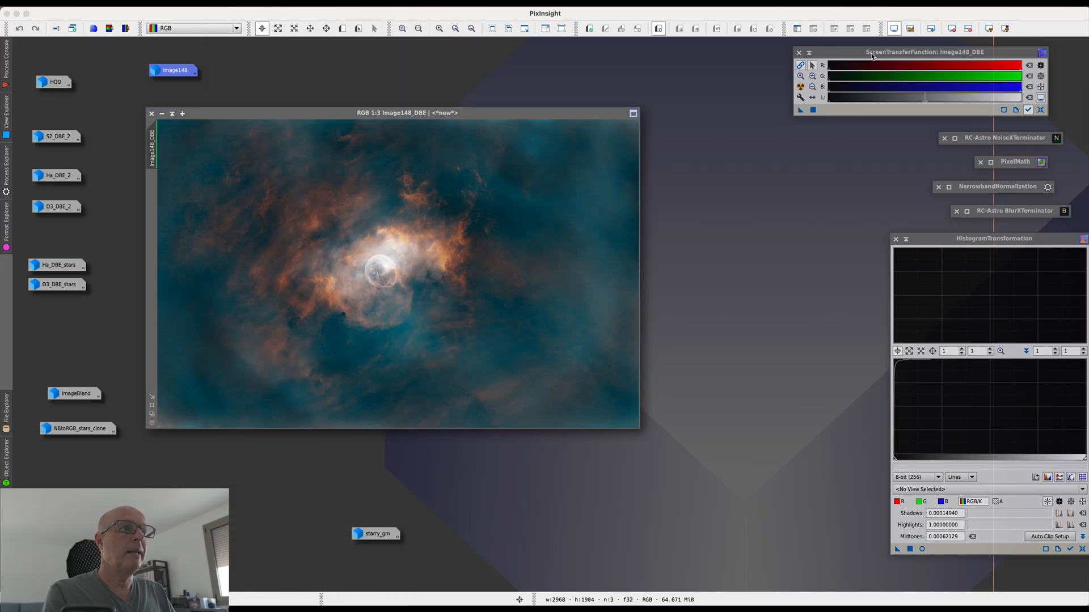
left_click_drag(872, 57, 819, 62)
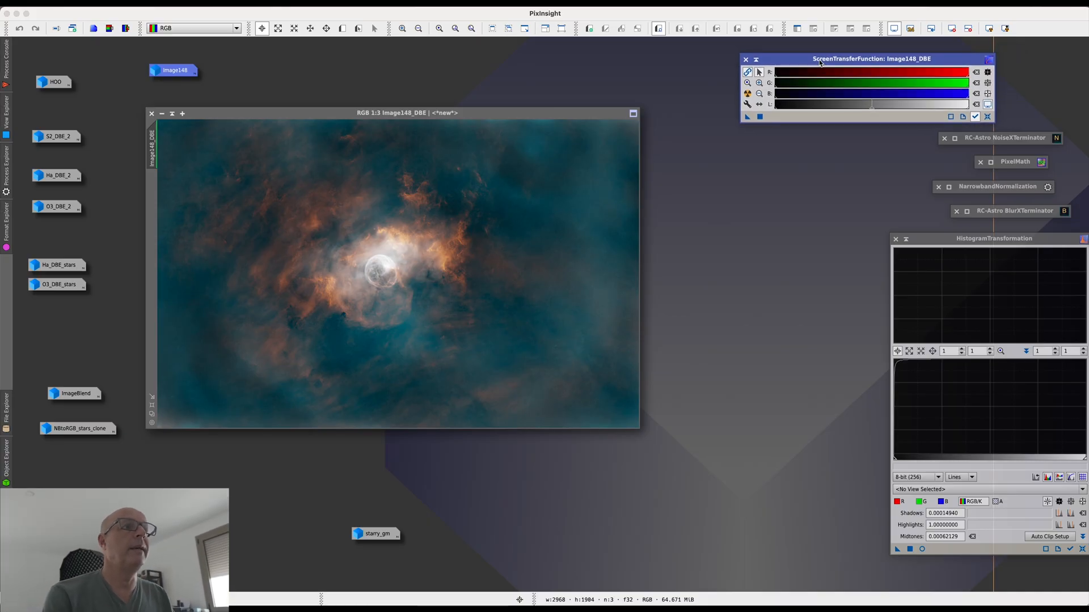
left_click_drag(820, 62, 797, 62)
left_click_drag(929, 237, 812, 231)
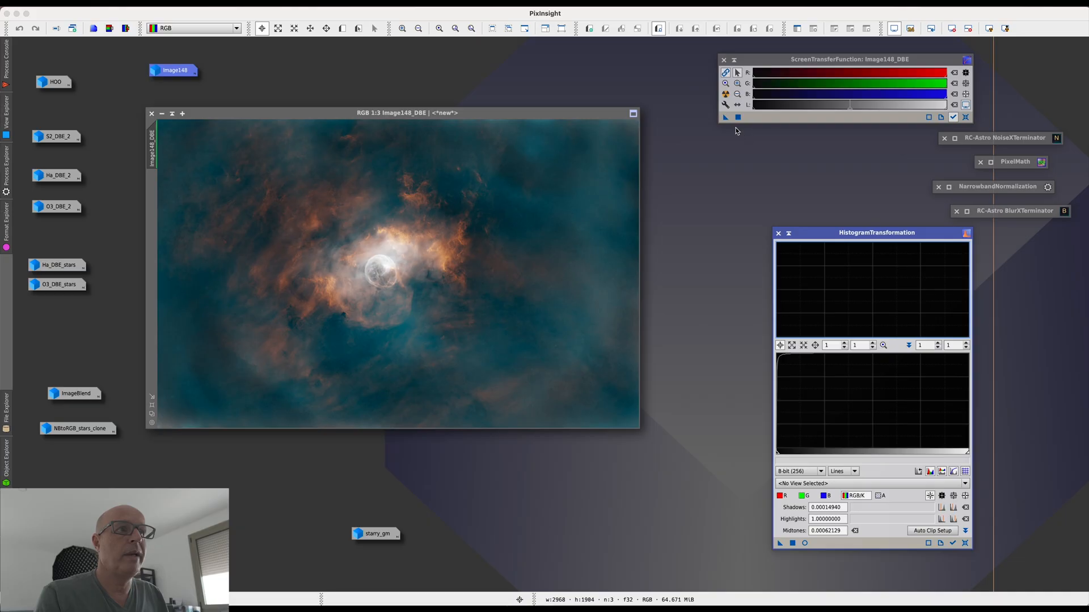
Step: Apply the screen stretch permanently to Image148_DBE with HistogramTransformation and reset its ScreenTransferFunction
left_click_drag(726, 118, 468, 290)
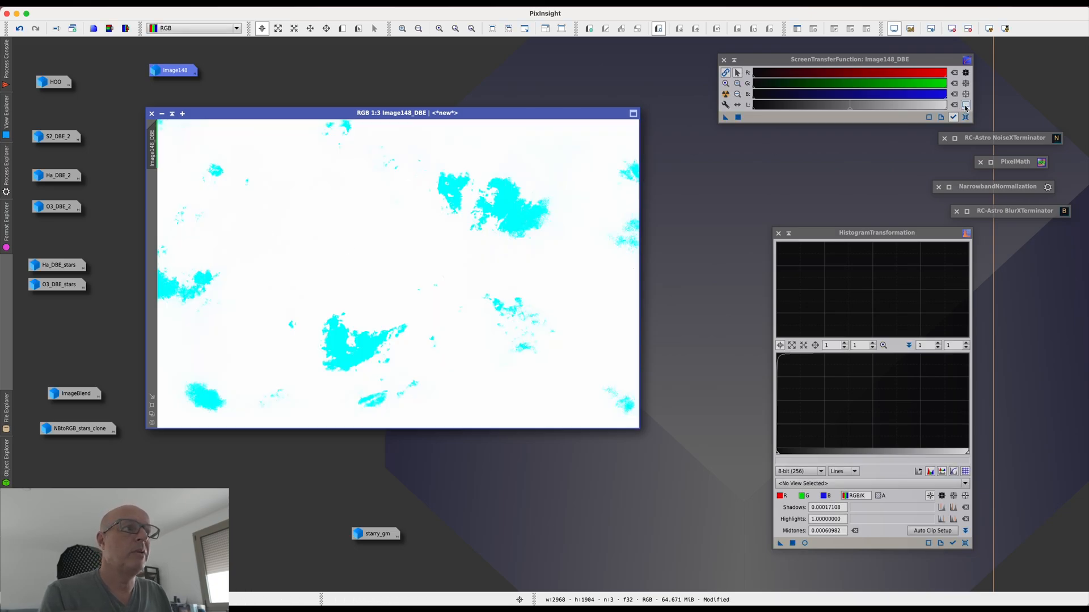
left_click(966, 117)
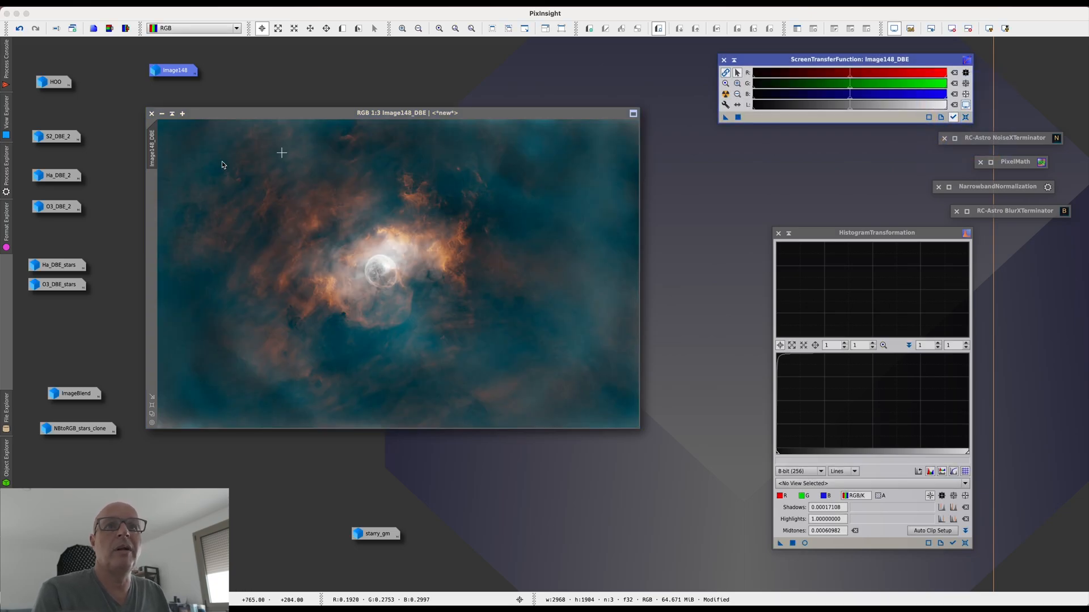
left_click(19, 29)
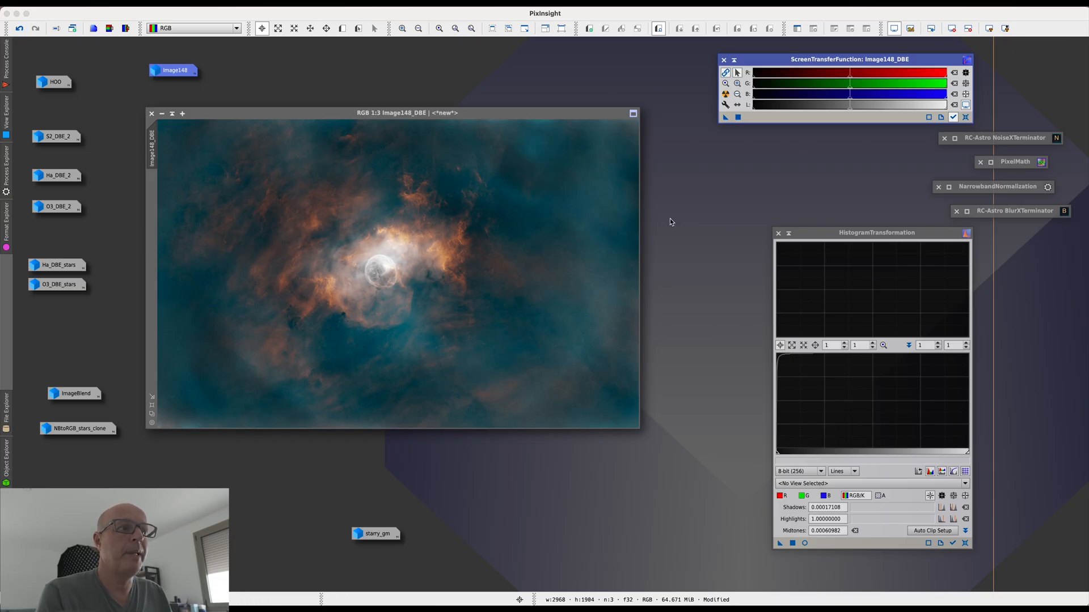
Step: Collapse HistogramTransformation, park it beneath RC-Astro BlurXTerminator, and shift the Image148_DBE window slightly
left_click(788, 233)
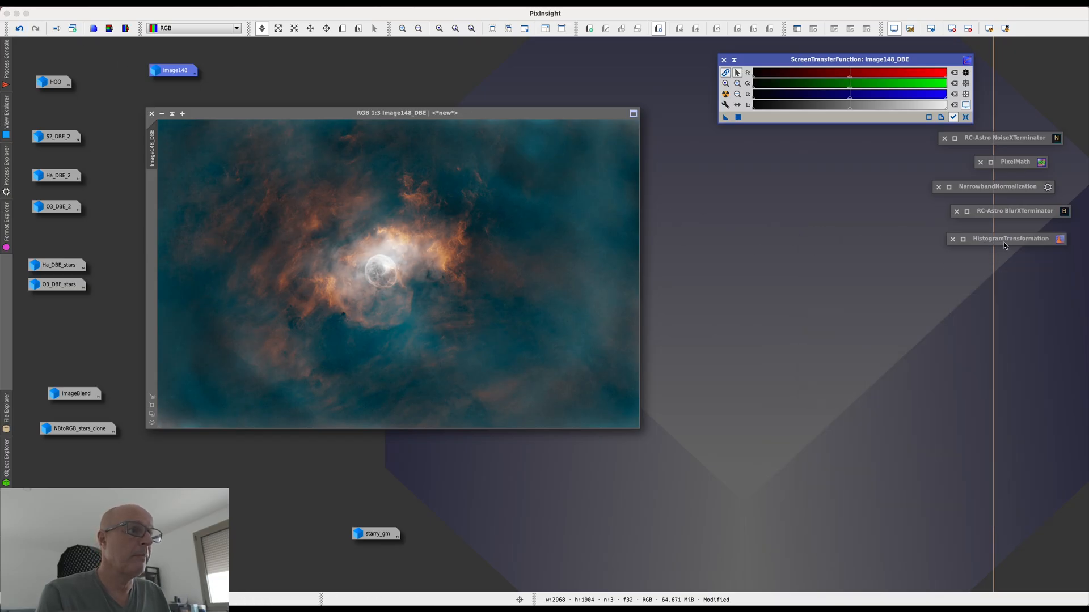
left_click_drag(1002, 244, 998, 236)
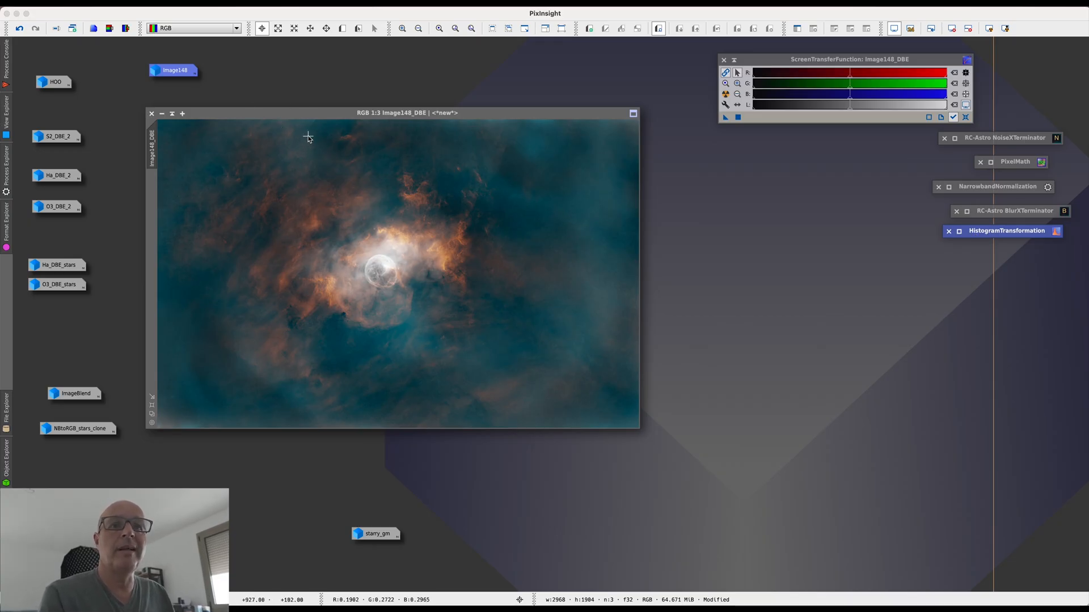
left_click_drag(301, 113, 288, 112)
Step: Review the Image42_DBE image in the other workspace, bringing its window to the front
left_click(232, 6)
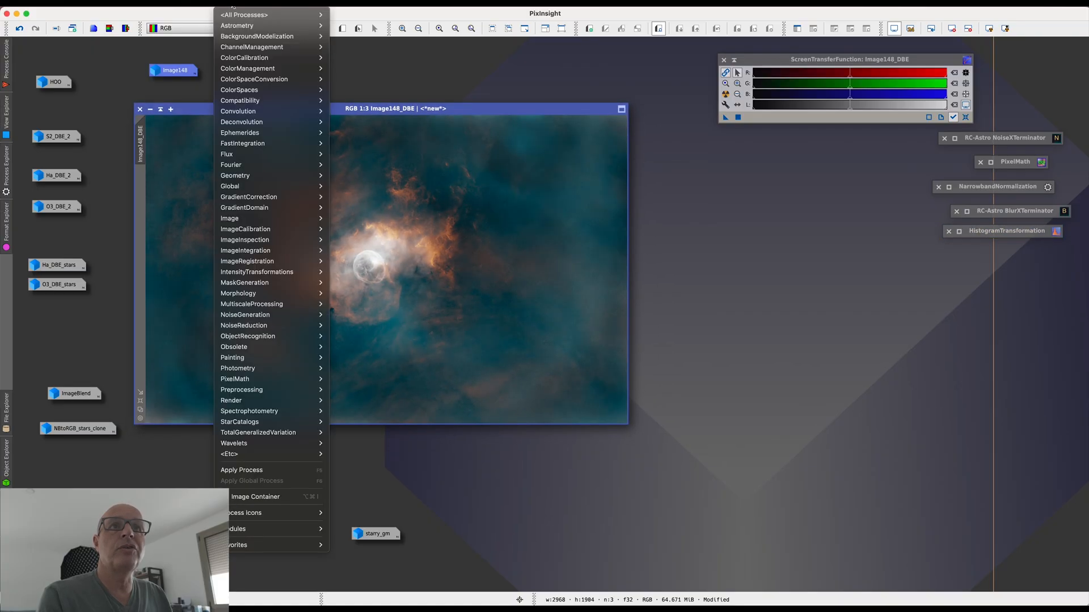
left_click(367, 72)
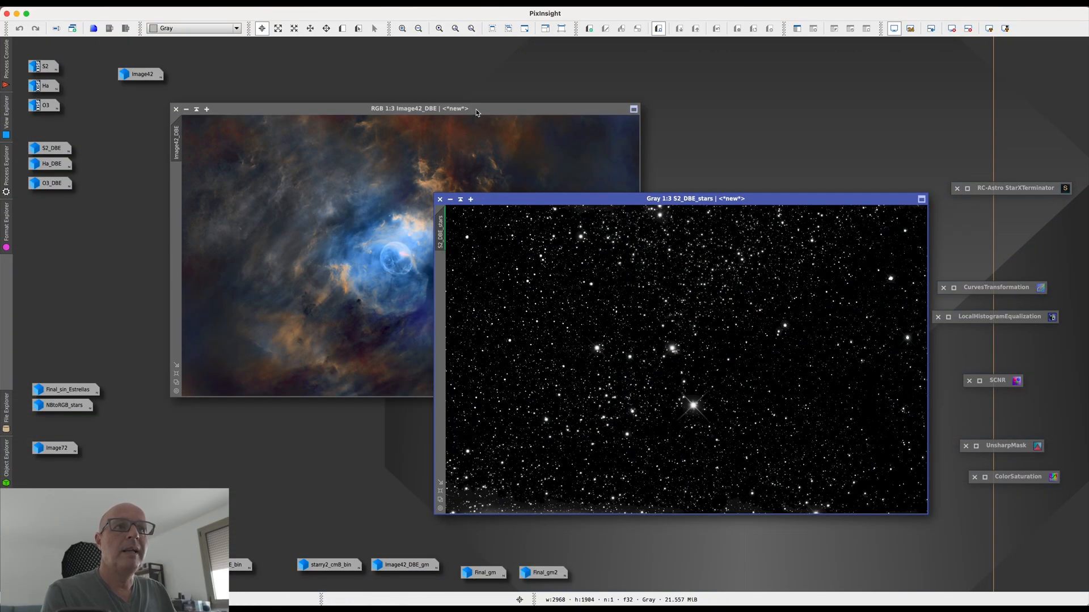
left_click(485, 108)
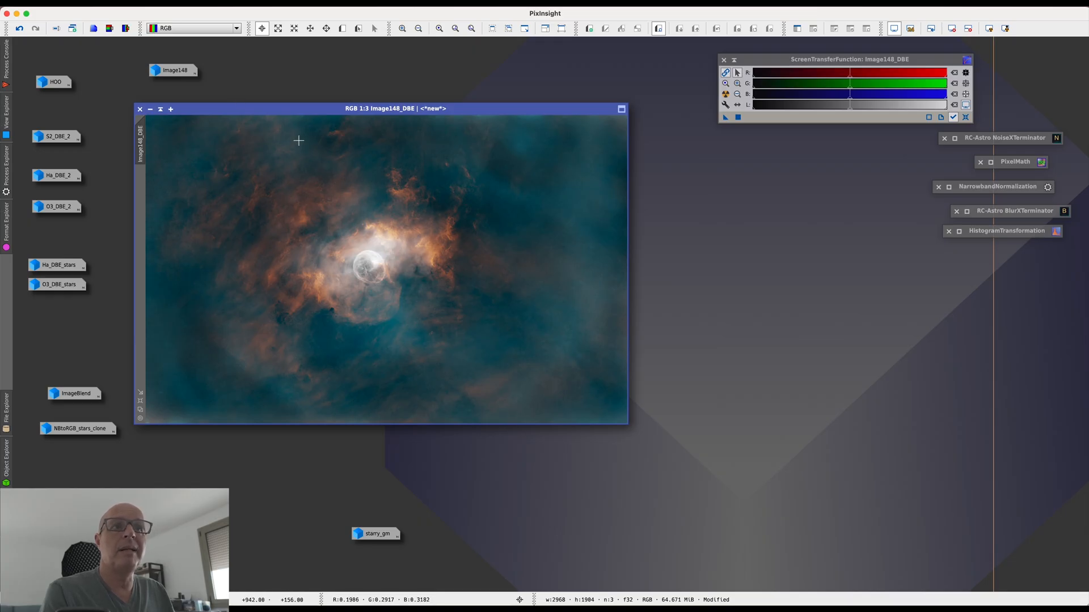
Step: Run the SelectiveColorCorrection script on Image148_DBE, enlarge its window and show the preview at 1:1 zoom
left_click(261, 7)
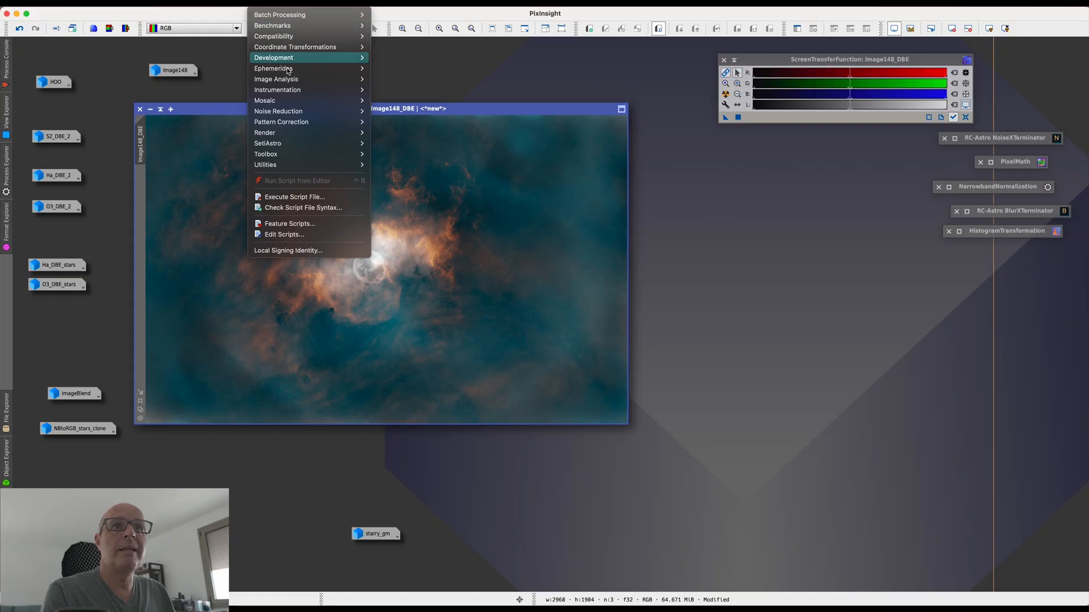
mouse_move(303, 146)
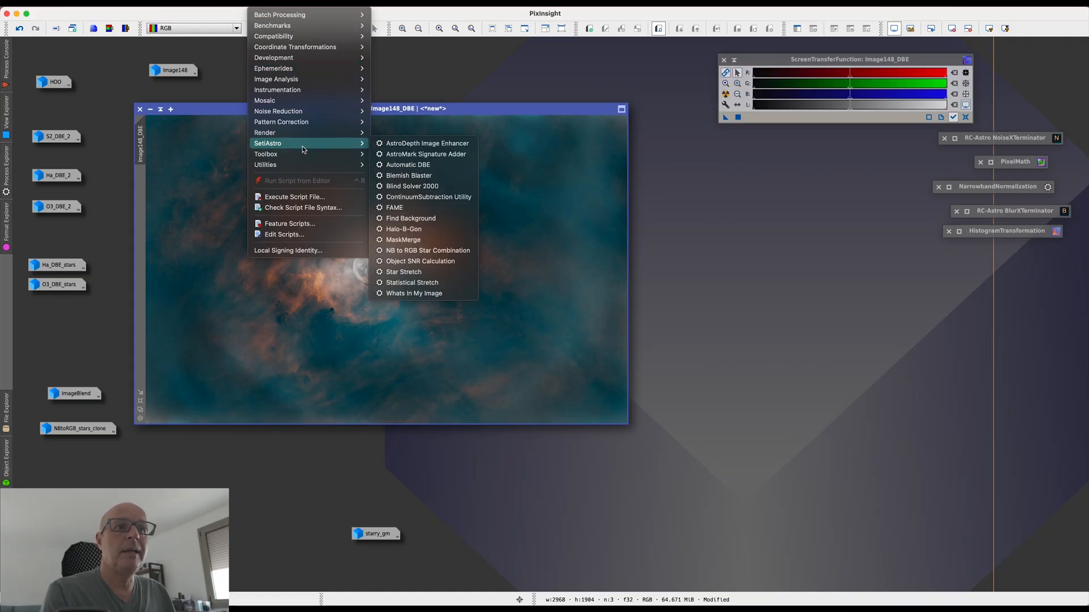
mouse_move(311, 171)
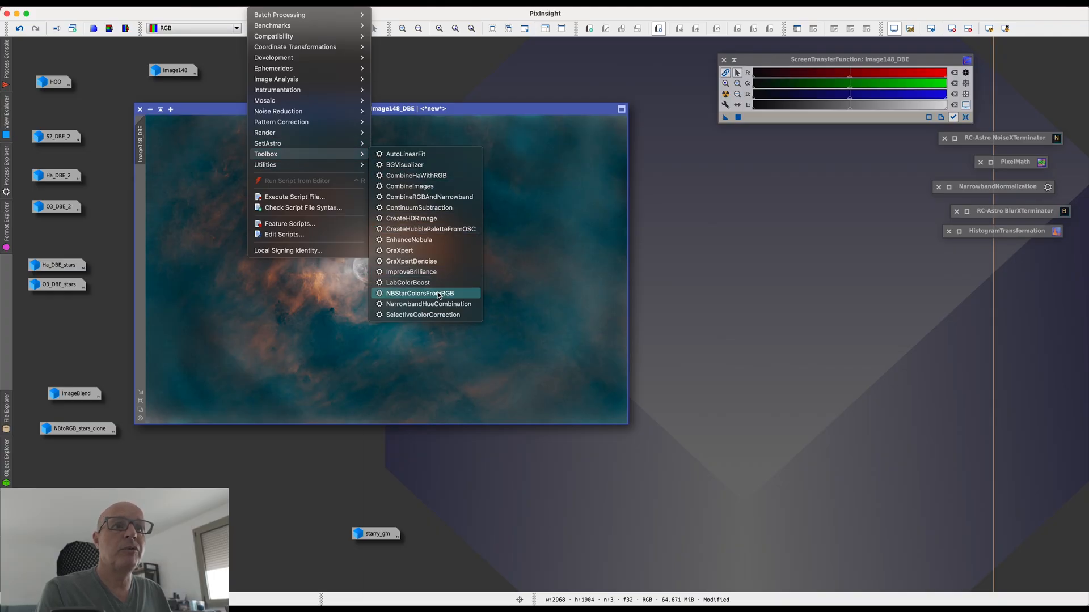
left_click(424, 316)
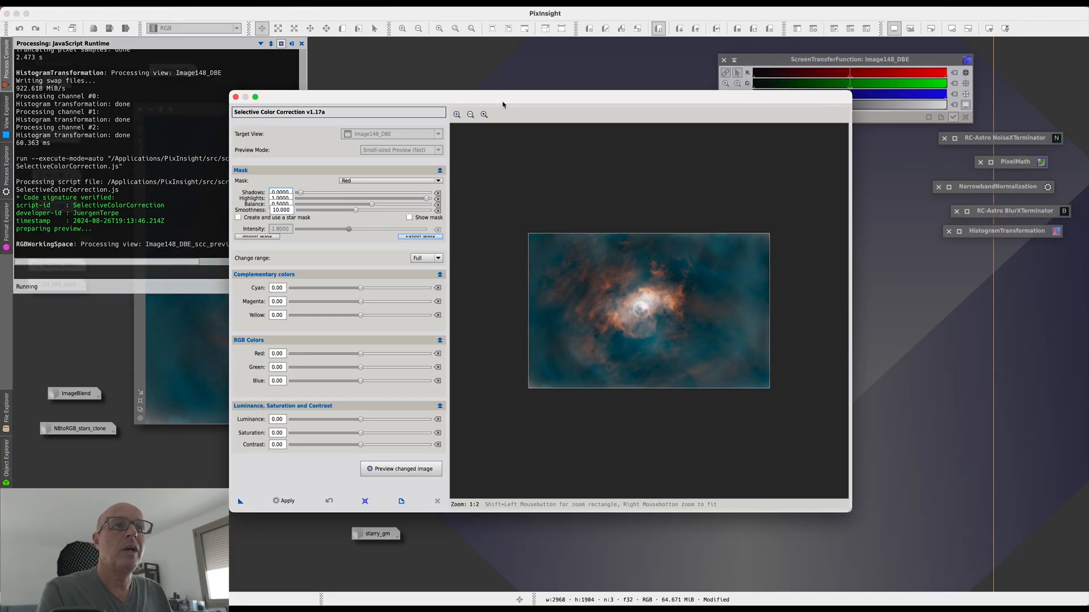
left_click_drag(504, 102, 509, 57)
left_click_drag(856, 467, 933, 531)
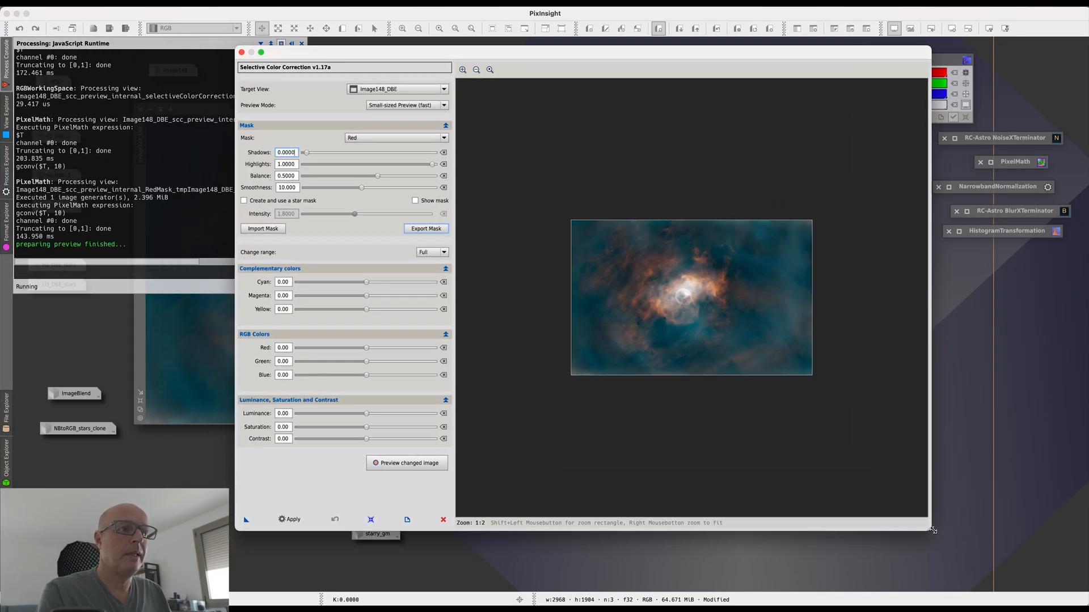
left_click(490, 69)
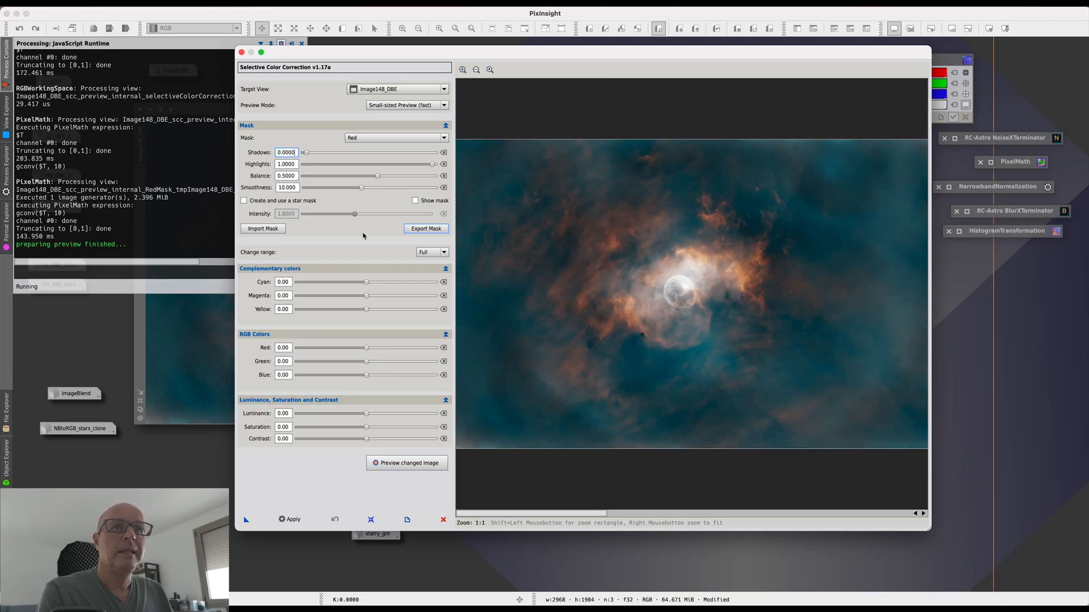
Step: Choose the Cyan mask, raise its shadows to 0.0135 while displaying the mask, and hide the mask again
left_click(380, 143)
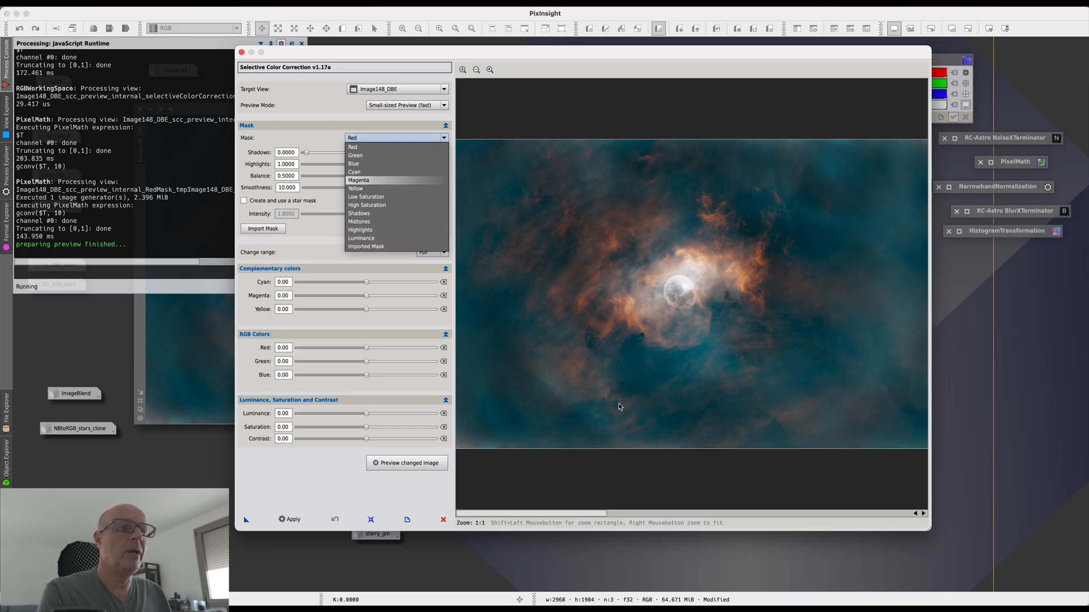
left_click(363, 173)
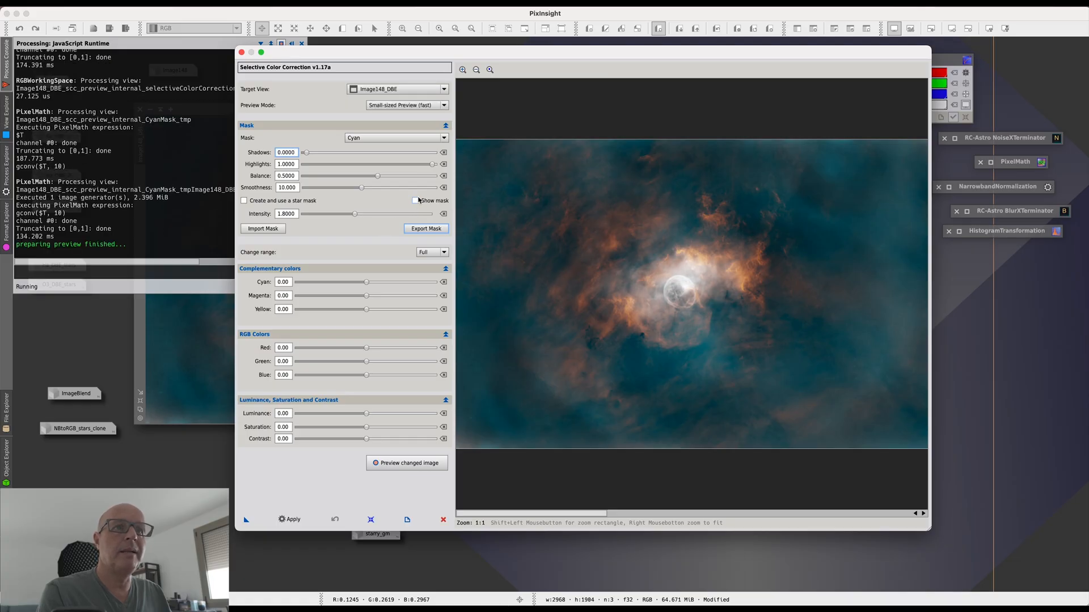
left_click(416, 201)
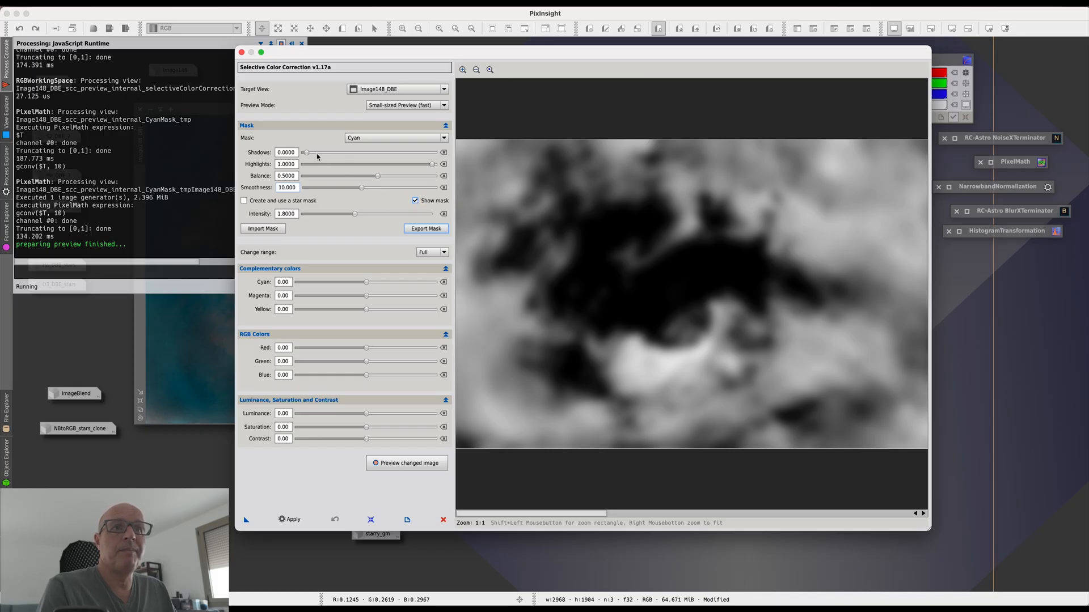
left_click_drag(306, 154, 310, 155)
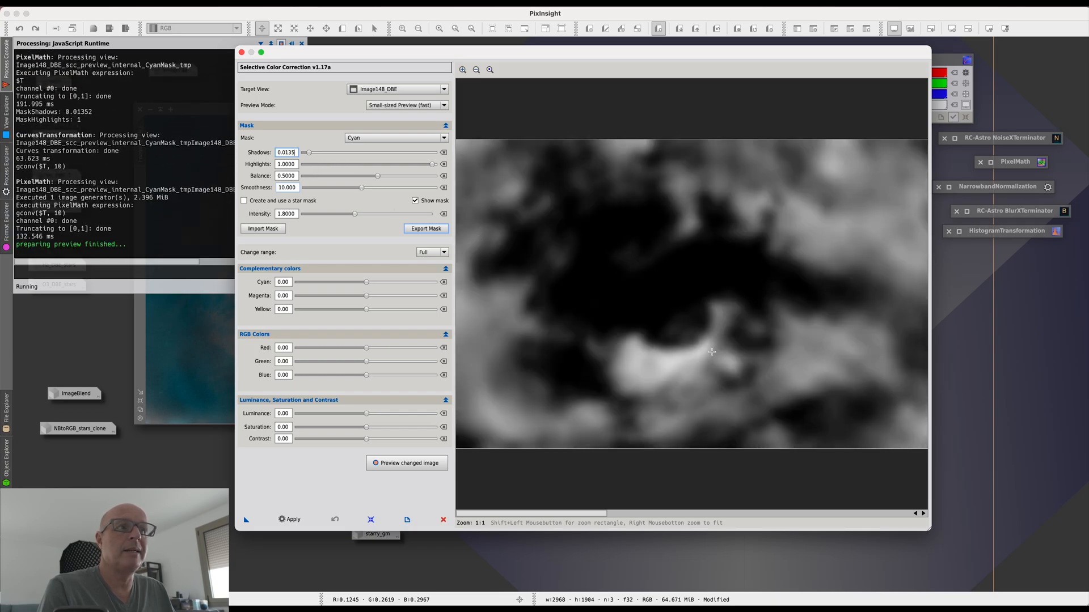
left_click(415, 201)
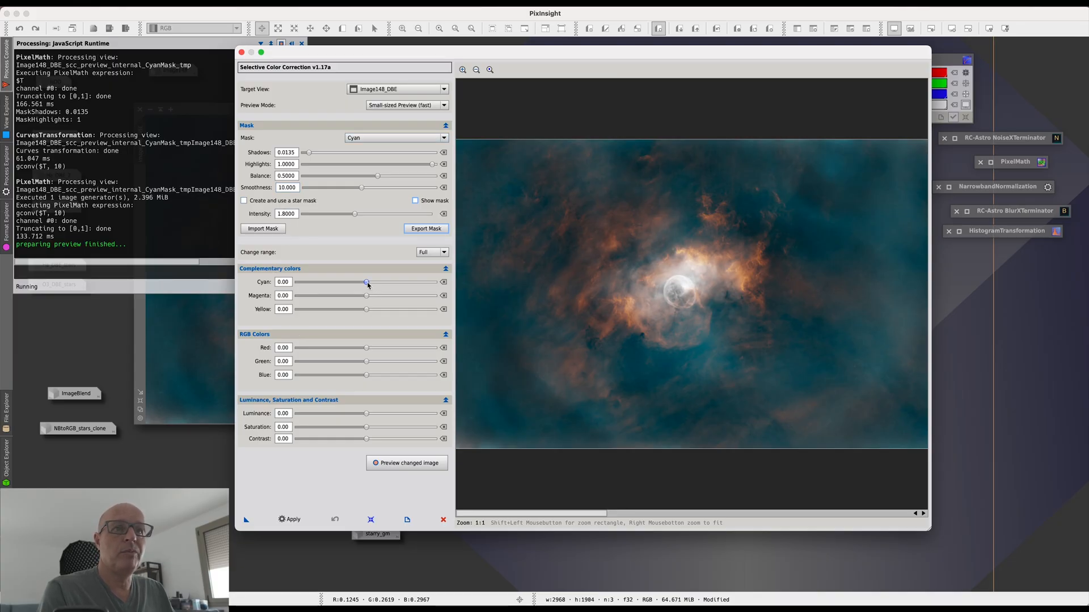
Step: Lower the Cyan adjustment to -46 and the Blue adjustment to -10 for the cyan-masked areas
left_click_drag(367, 285, 335, 284)
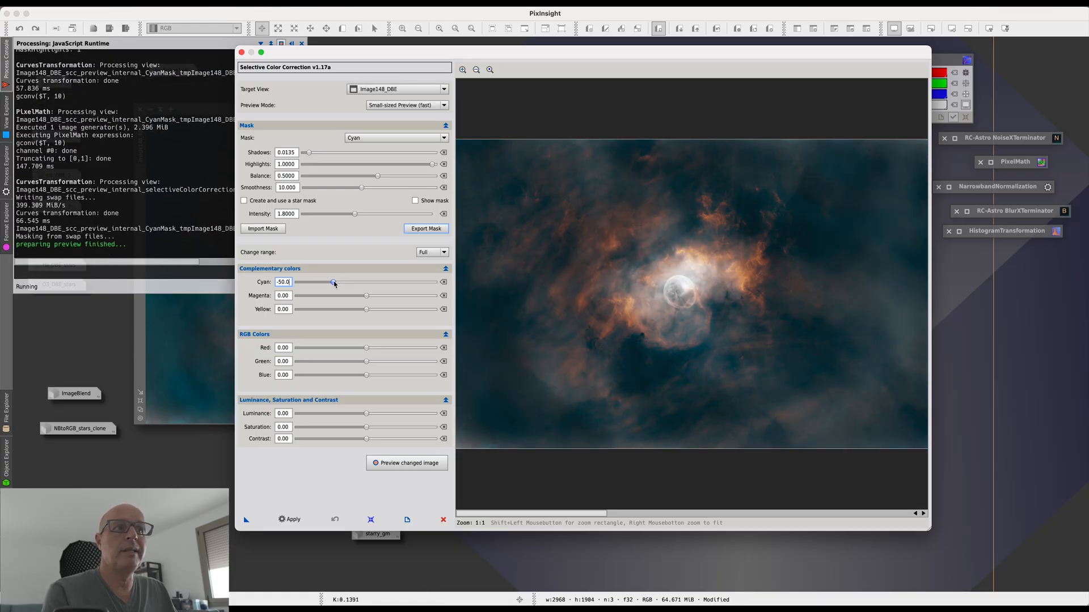
left_click_drag(334, 284, 336, 284)
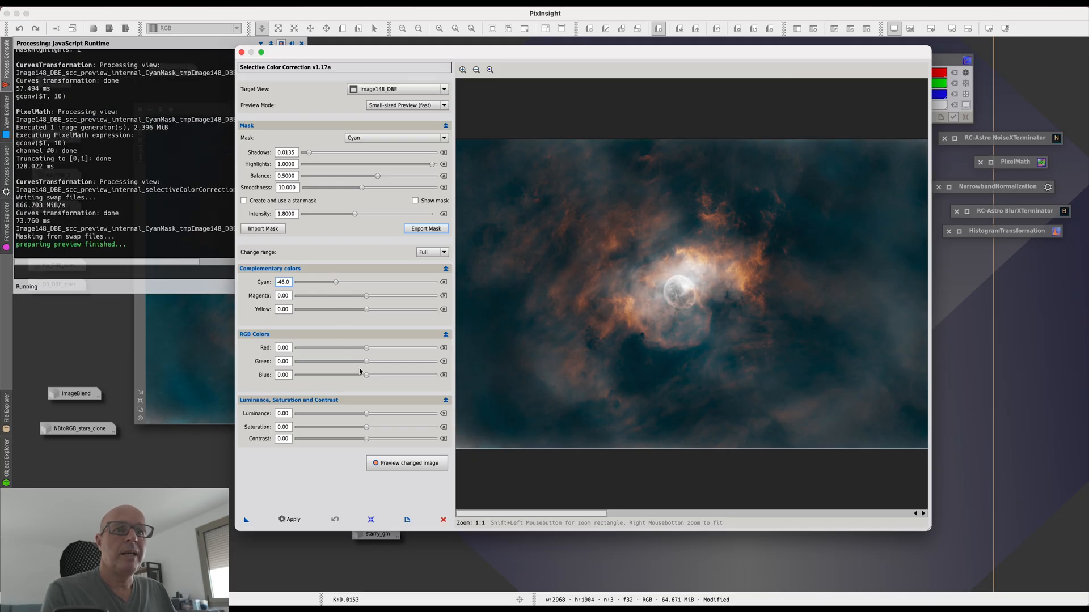
left_click_drag(367, 375, 362, 379)
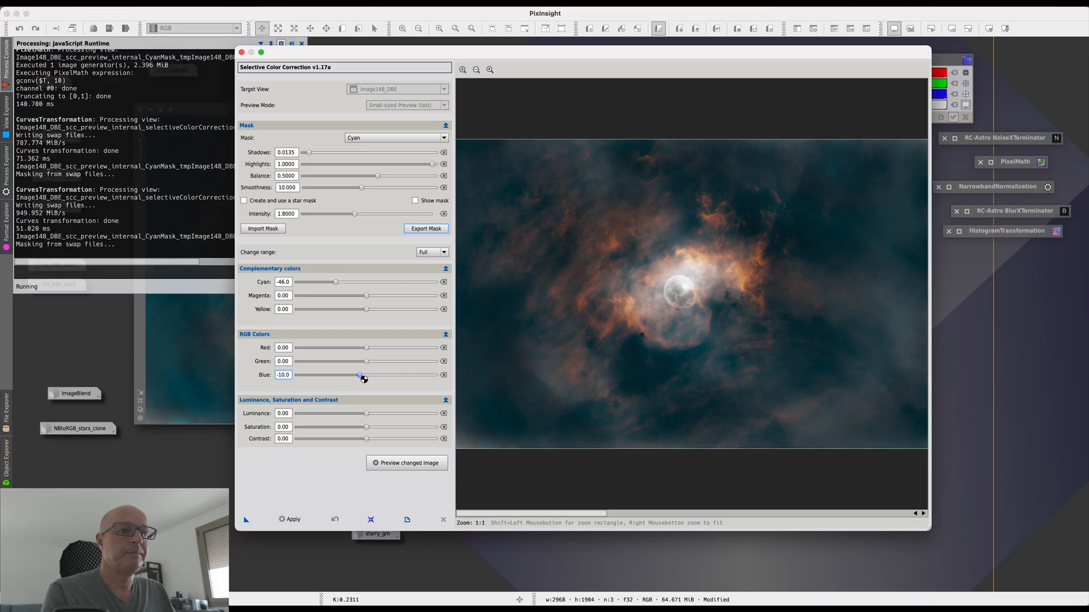
Step: Raise Contrast to 10 and settle Luminance at 14 for the cyan-masked areas
left_click_drag(367, 440, 374, 443)
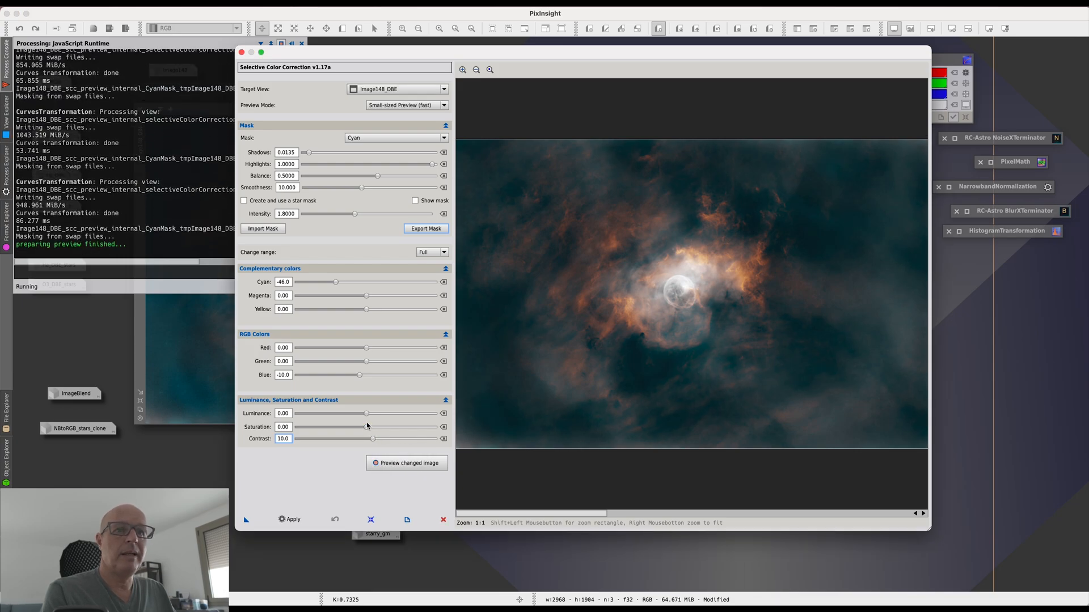
left_click_drag(366, 414, 372, 418)
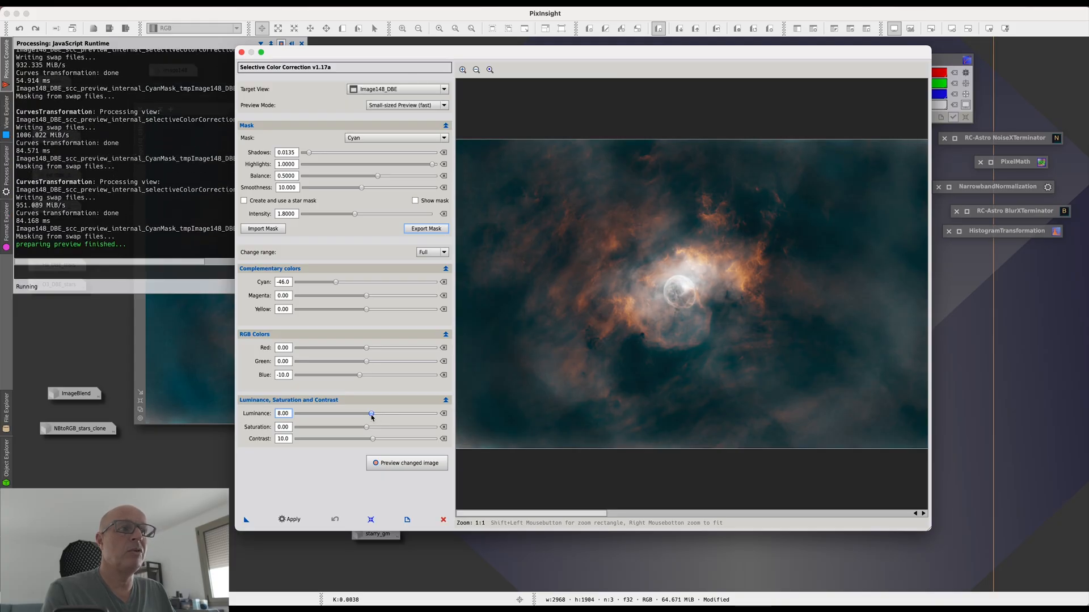
left_click_drag(372, 417, 400, 419)
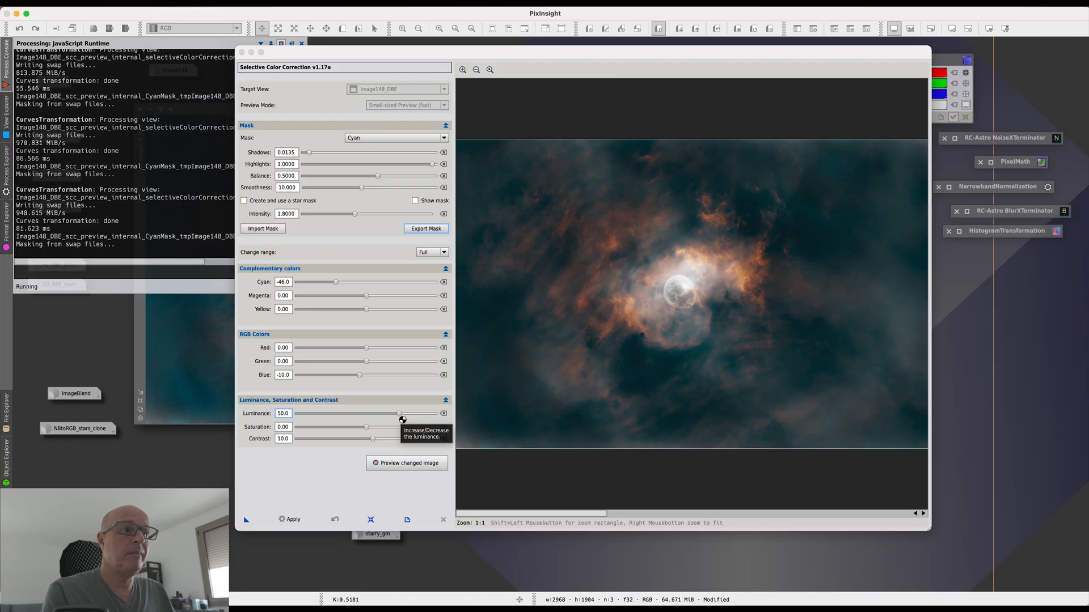
left_click_drag(400, 416, 376, 414)
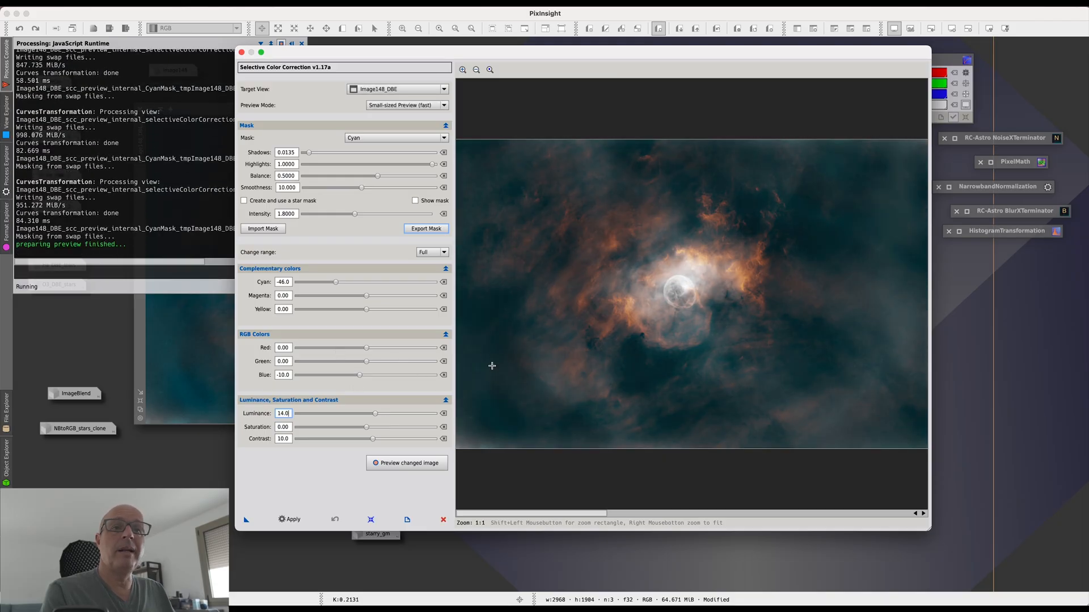
Step: Set the Red adjustment to 20, Yellow to 20 and Green to -16 for the cyan-masked areas
left_click_drag(367, 351, 380, 353)
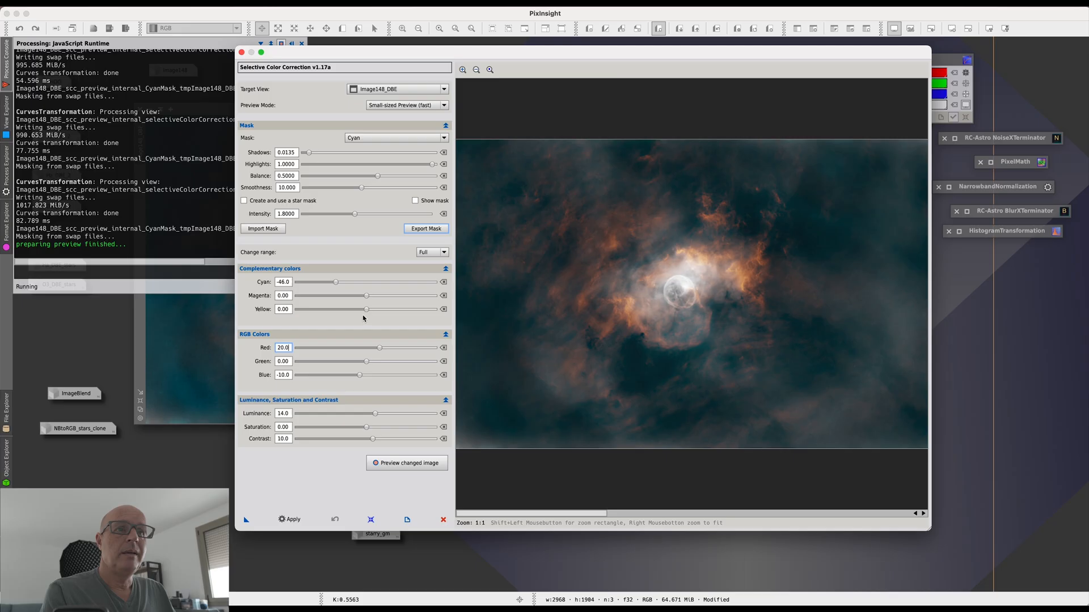
left_click_drag(368, 312, 381, 313)
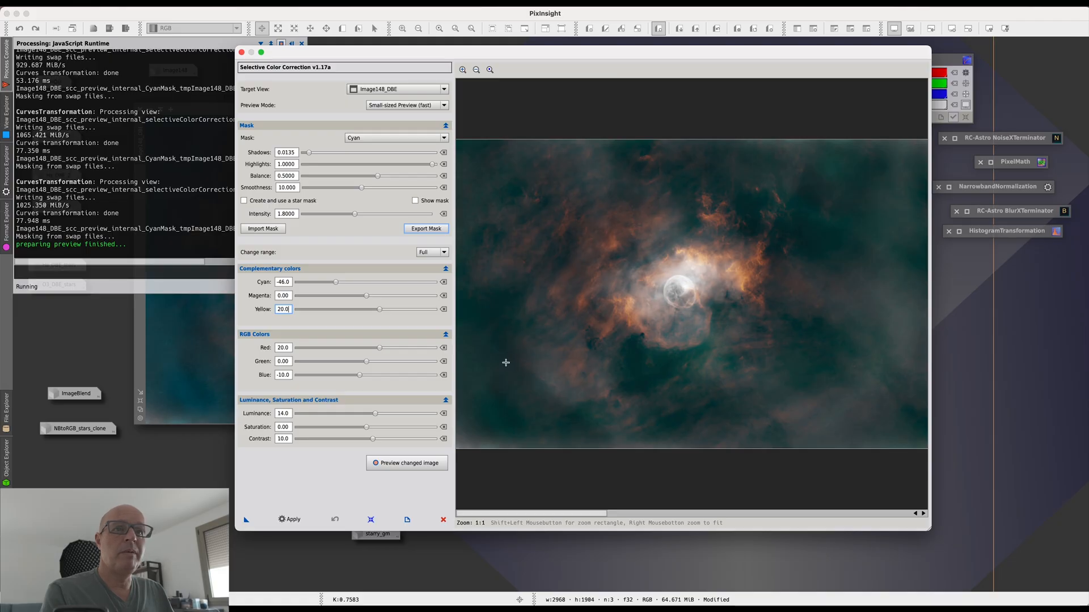
left_click_drag(366, 362, 358, 363)
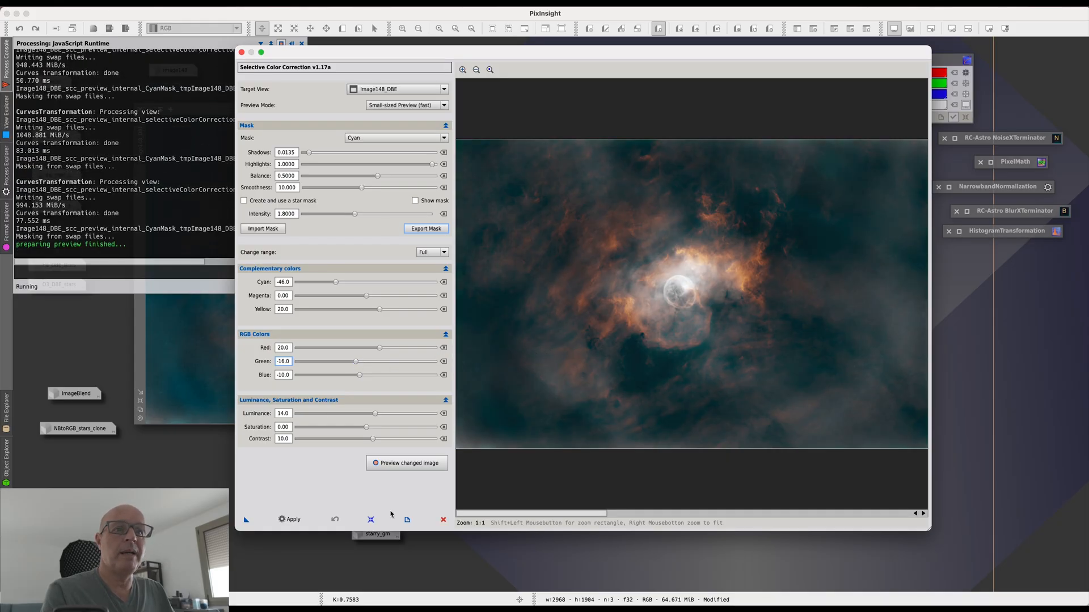
Step: Compare the original and colour-corrected previews of Image148_DBE by toggling between them, ending on the corrected version
left_click(406, 470)
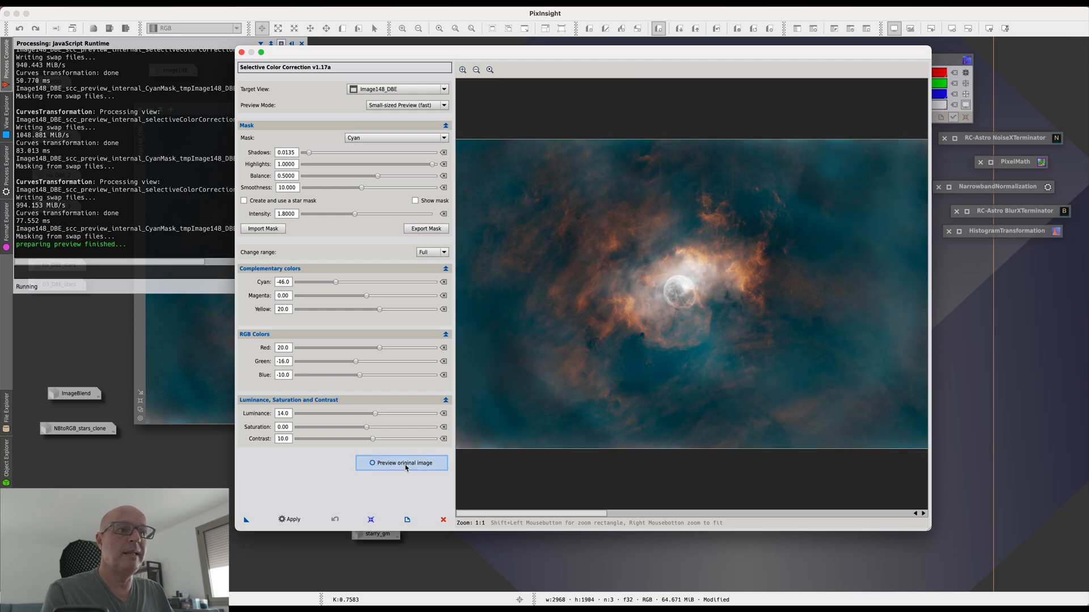
left_click(405, 464)
left_click(405, 466)
left_click(406, 466)
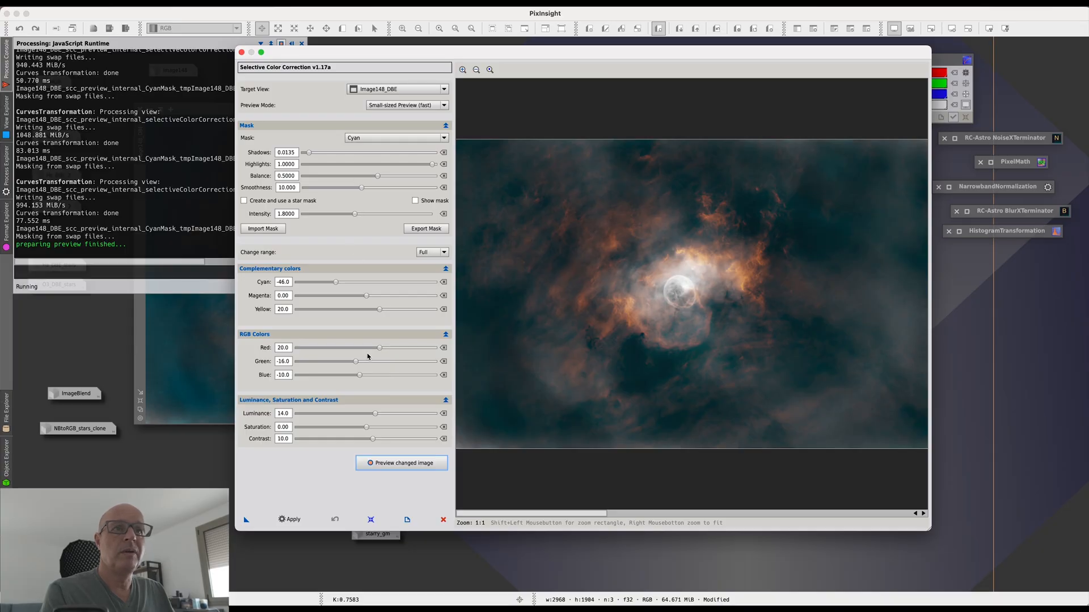
Step: Switch the mask to Red and back to Cyan, and set the Cyan adjustment to -22
left_click(385, 140)
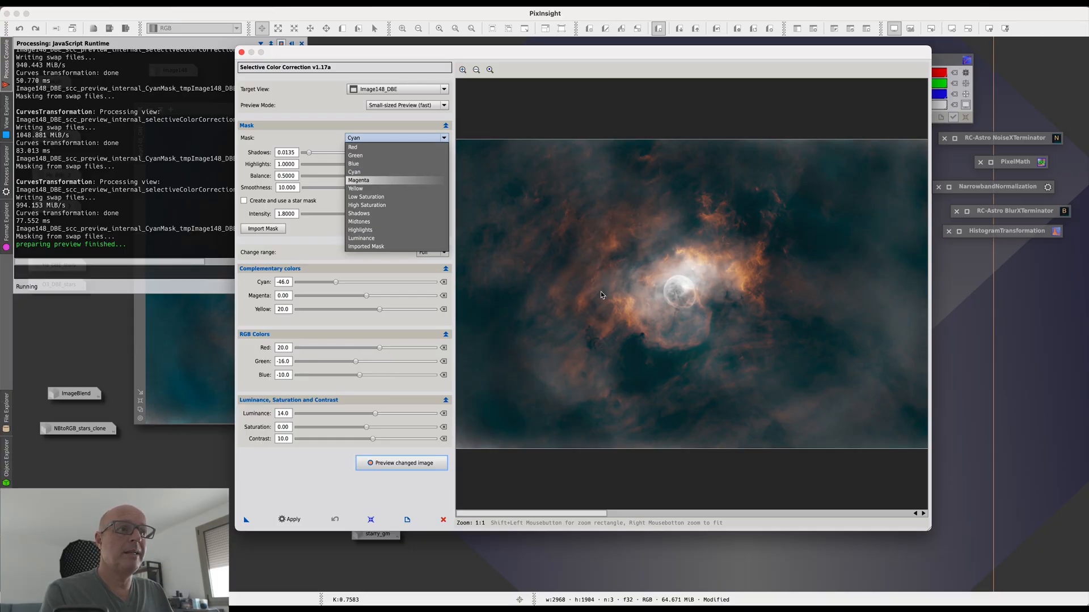
left_click(366, 148)
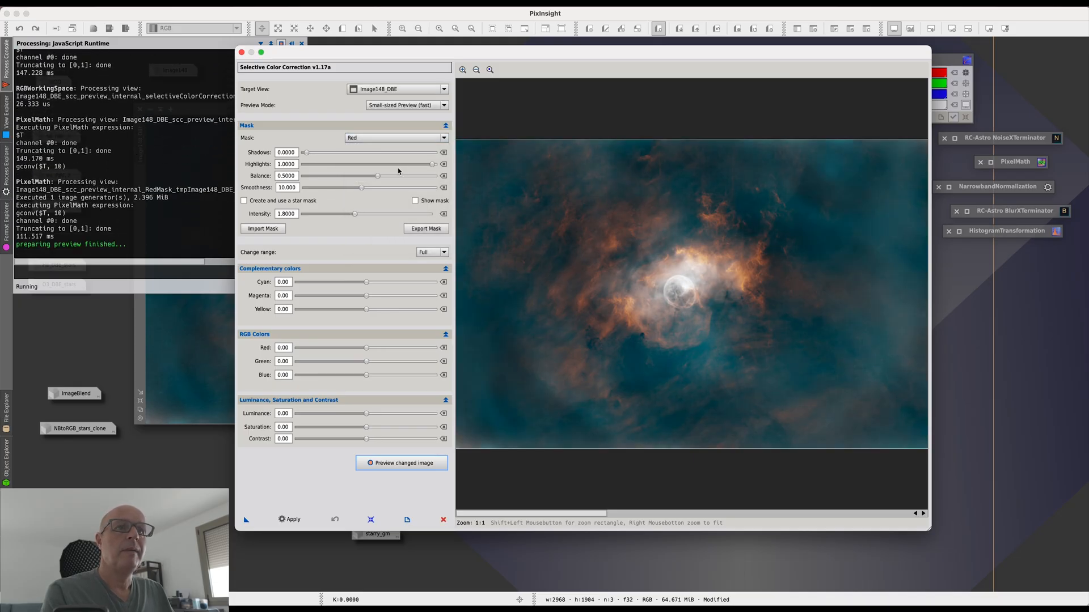
left_click(377, 141)
left_click(366, 172)
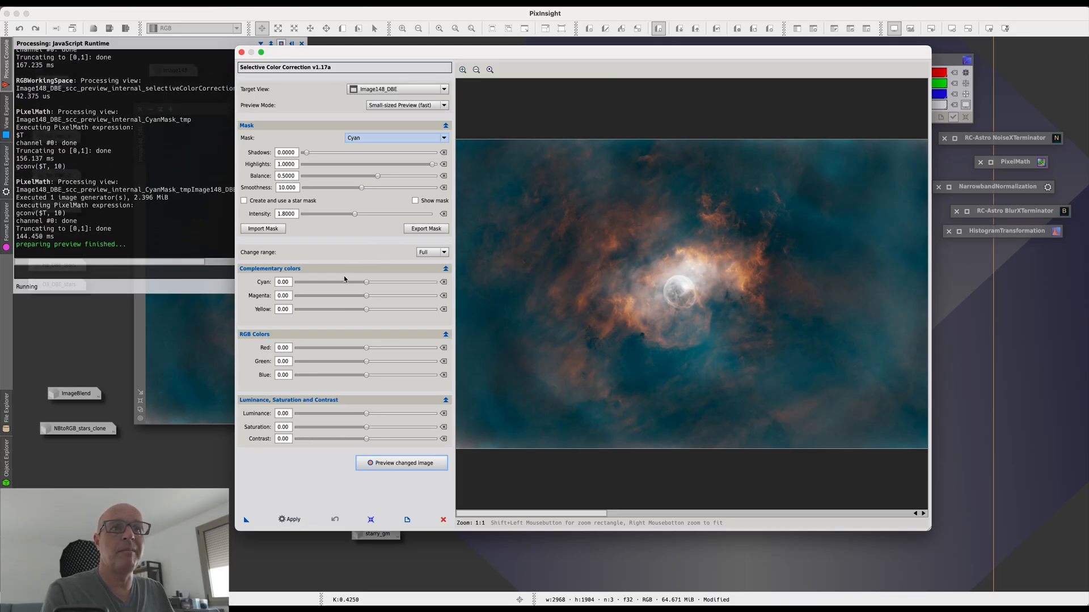
left_click_drag(367, 286, 352, 286)
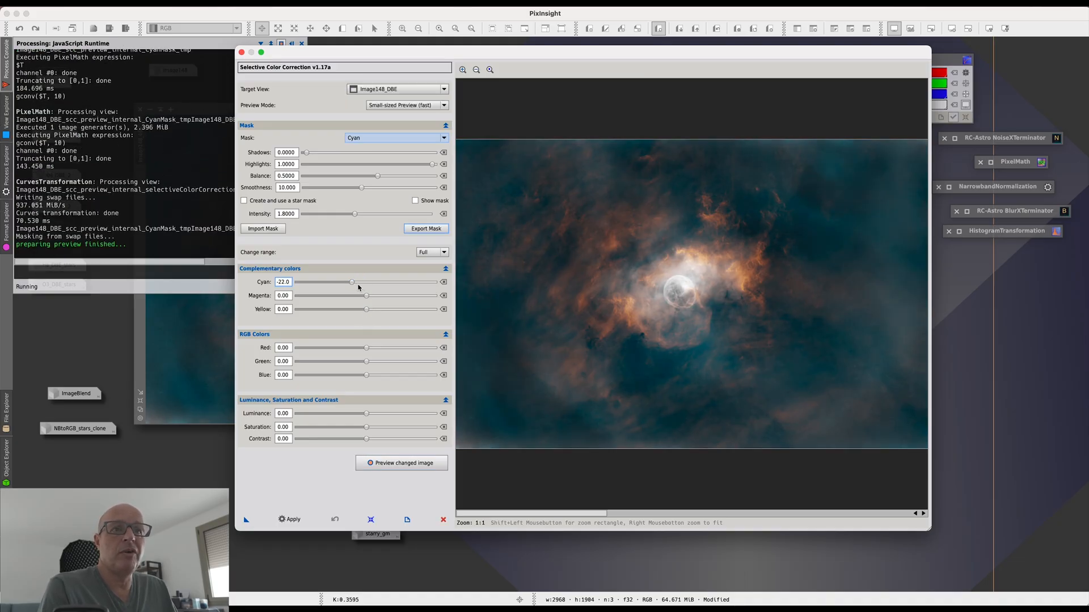
Step: For the cyan-masked areas, set Cyan to -26, Blue to -14, Luminance to 14 and Contrast to 12
left_click_drag(352, 283, 350, 283)
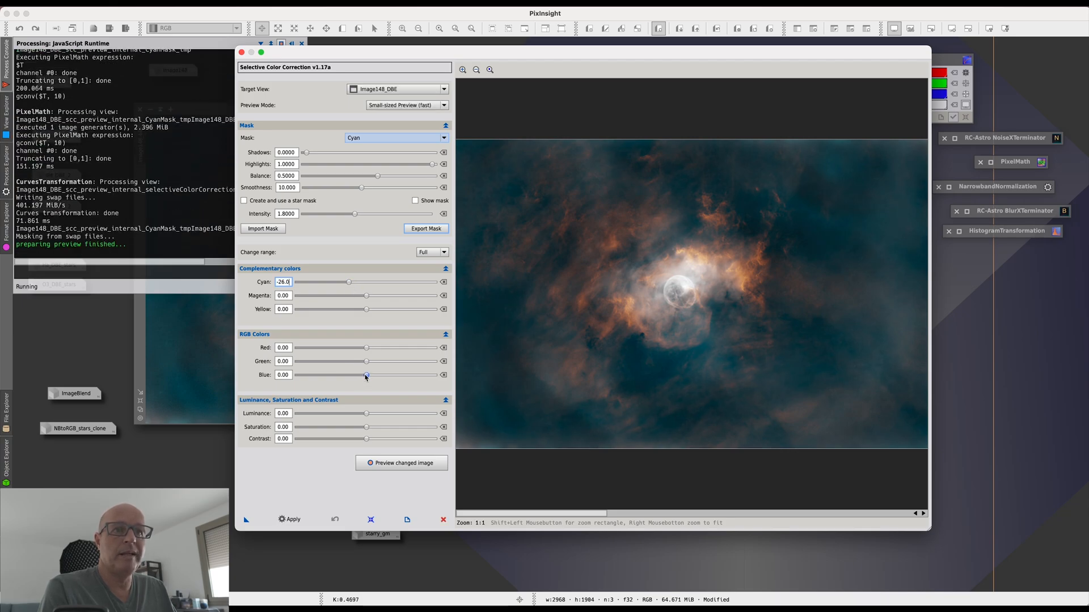
left_click_drag(367, 377, 357, 376)
left_click_drag(367, 414, 374, 440)
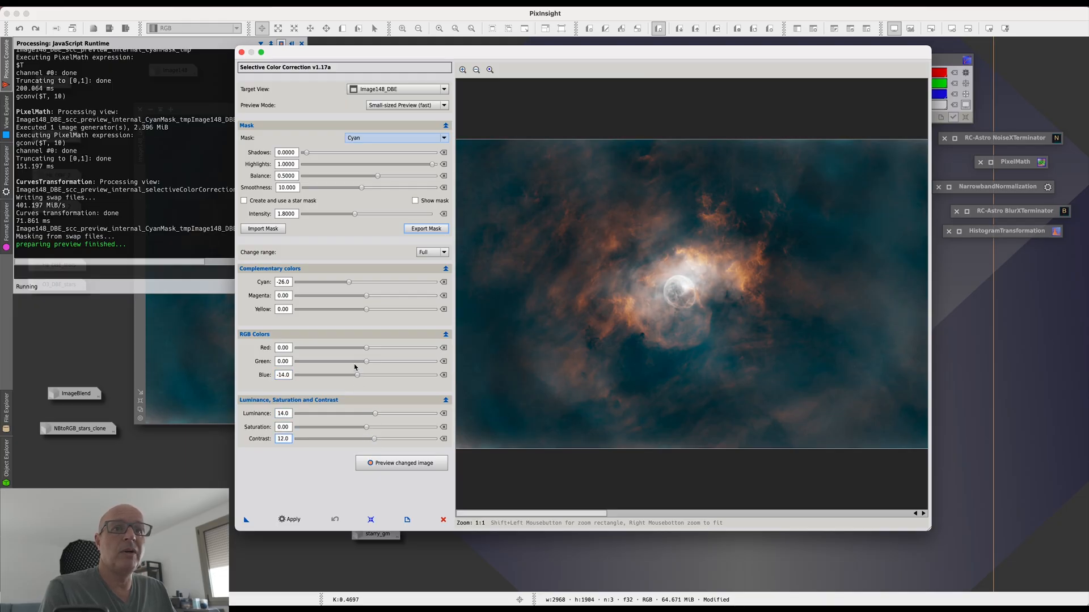
Step: Set Yellow to 14 and Green to -22 for the cyan-masked areas, and apply the correction to Image148_DBE
left_click_drag(366, 364, 355, 364)
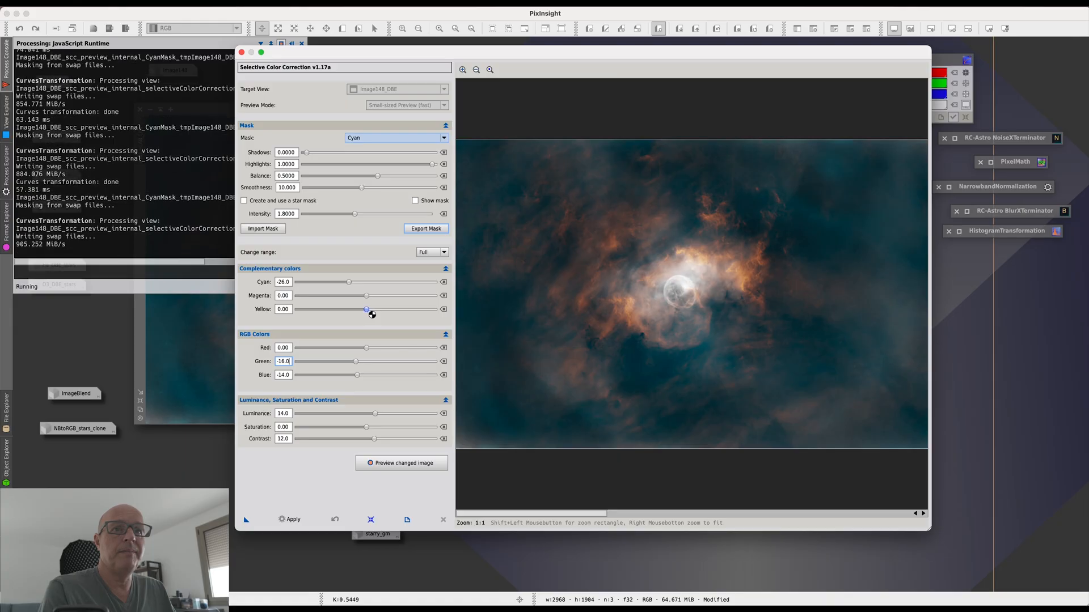
left_click_drag(367, 310, 375, 309)
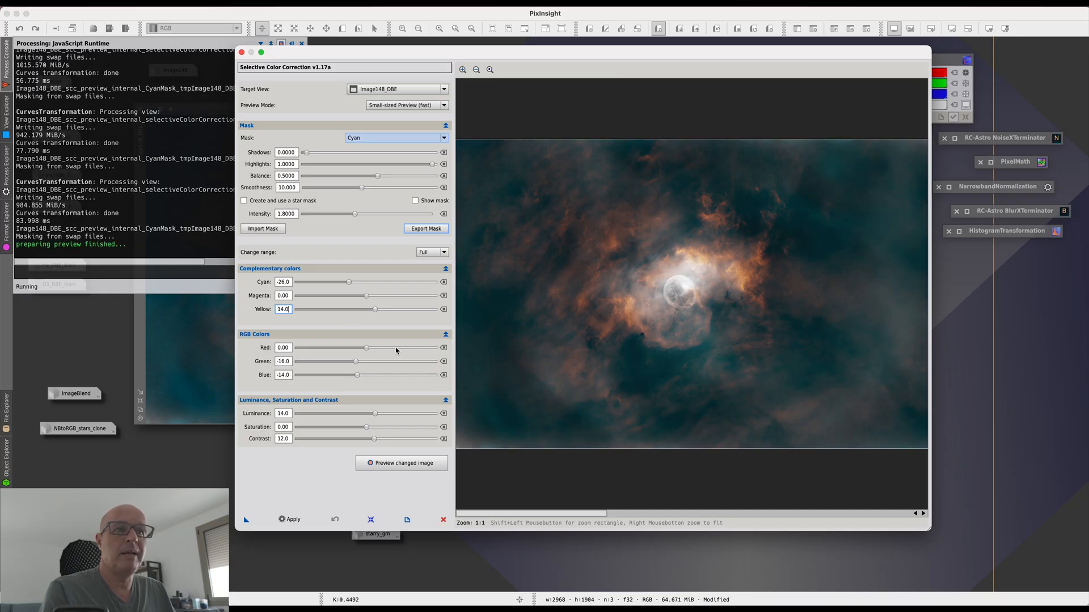
left_click_drag(358, 363, 352, 363)
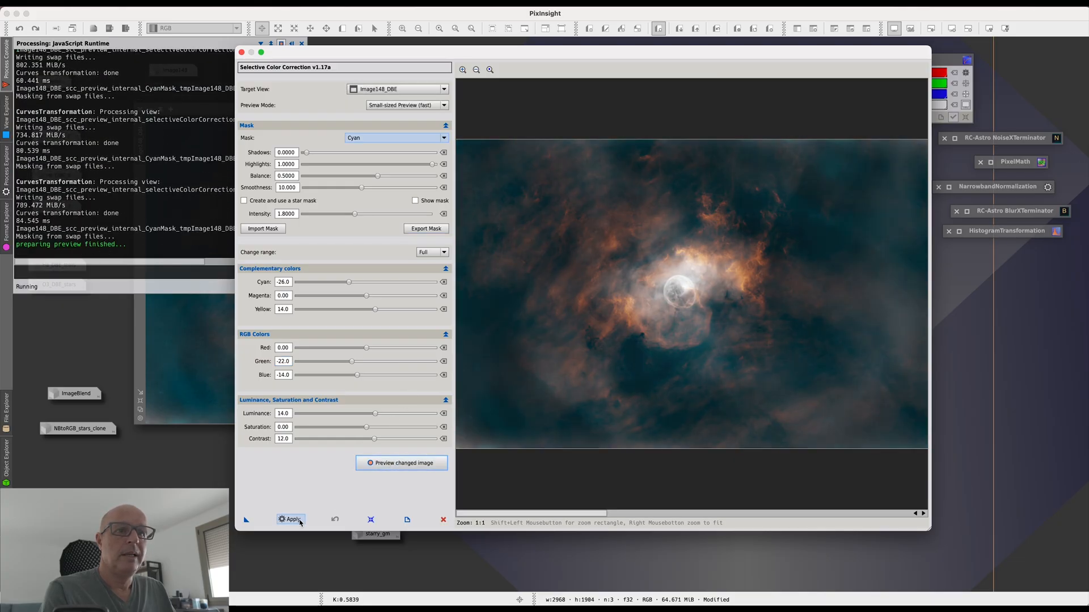
left_click(290, 520)
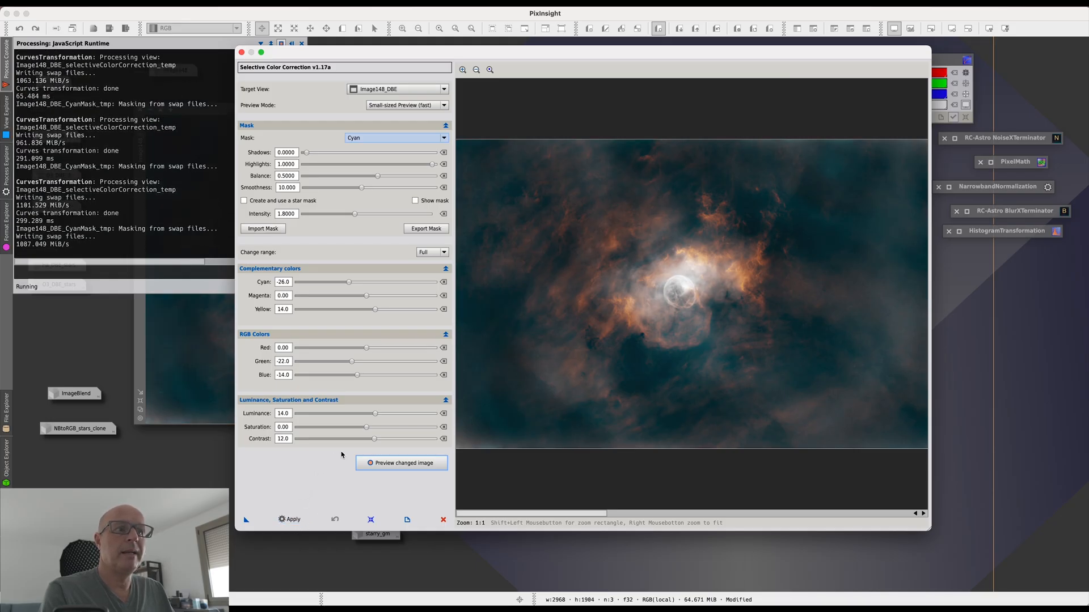
Step: Switch the mask to Red and display it briefly to check its coverage before returning to the image preview
left_click(389, 138)
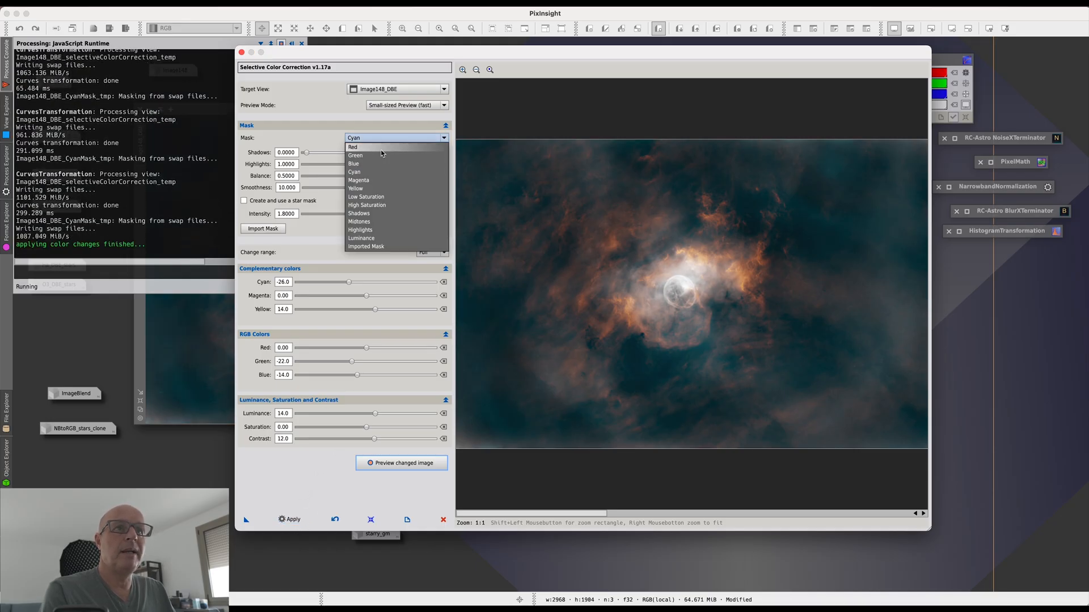
left_click(379, 149)
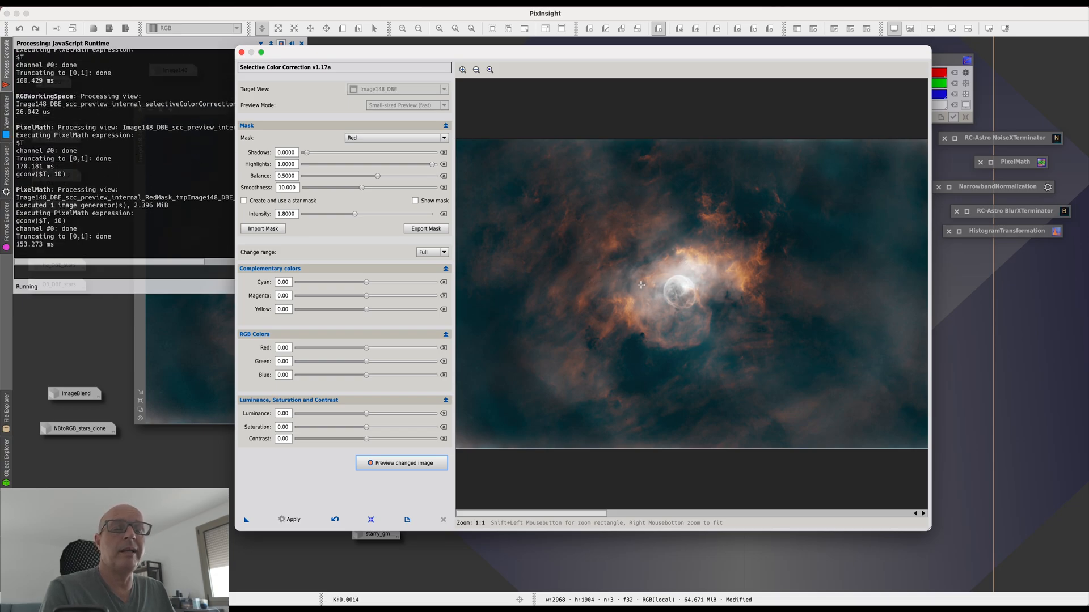
left_click(416, 200)
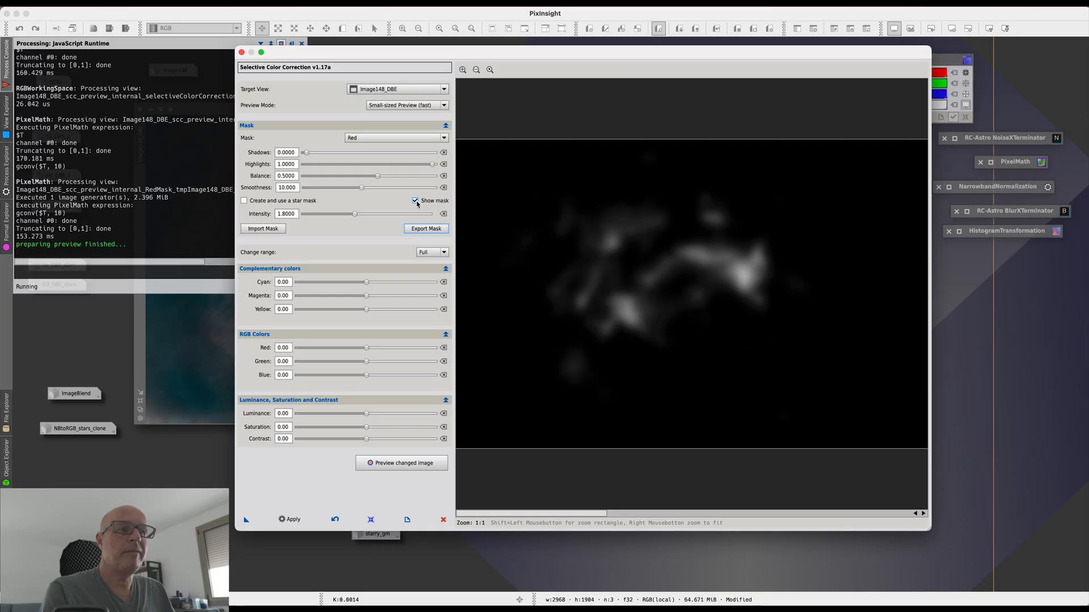
left_click(417, 201)
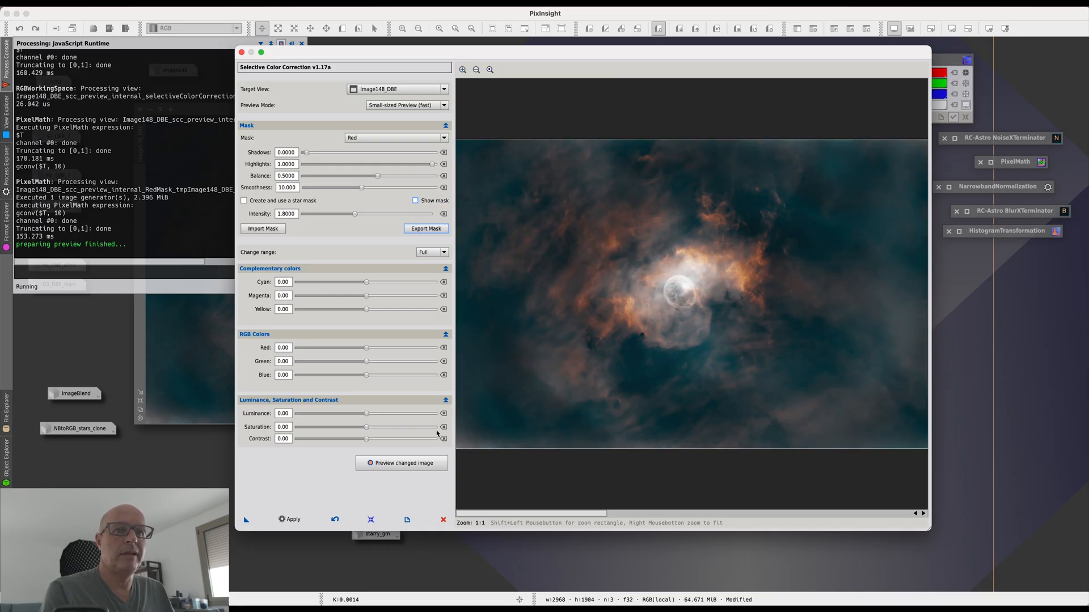
Step: For the red-masked areas, set Luminance to 8, Saturation to 14, Contrast to 12, Red to 12 and Yellow to 16
left_click_drag(367, 414, 370, 417)
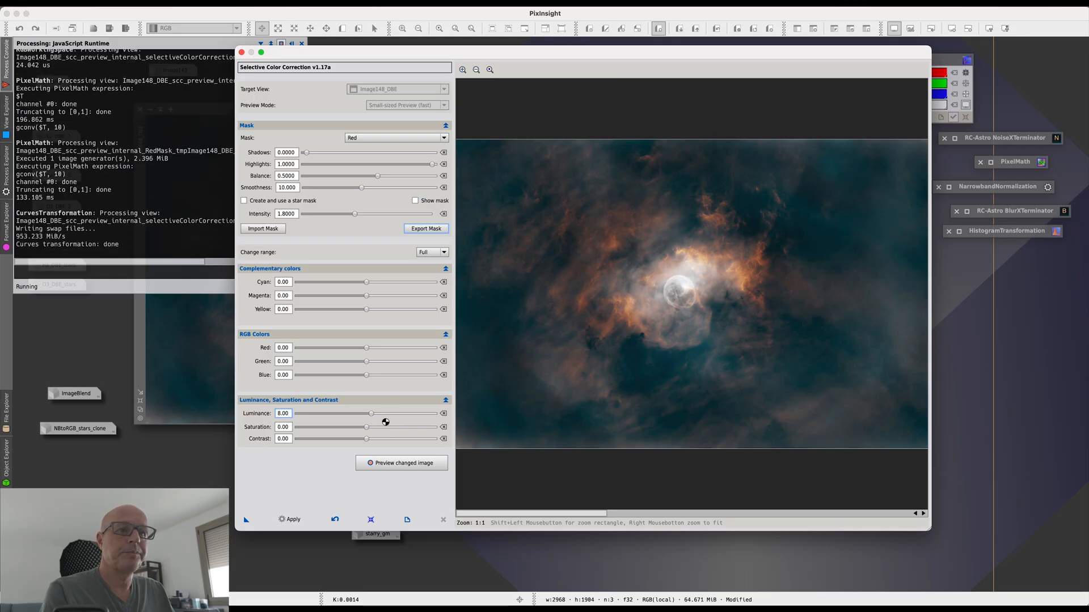
left_click_drag(367, 429, 378, 431)
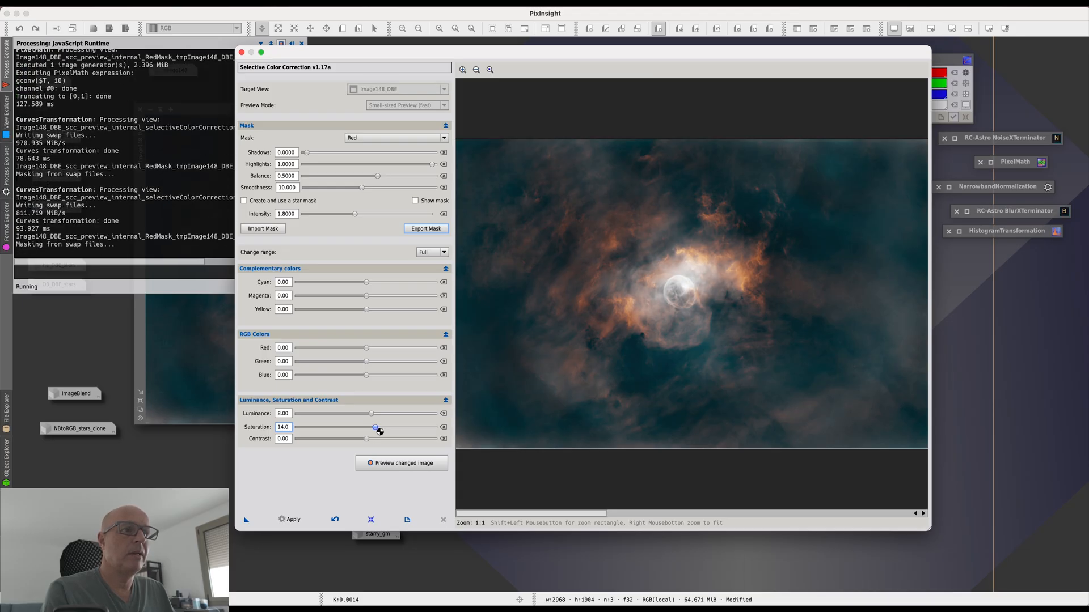
left_click_drag(369, 440, 374, 442)
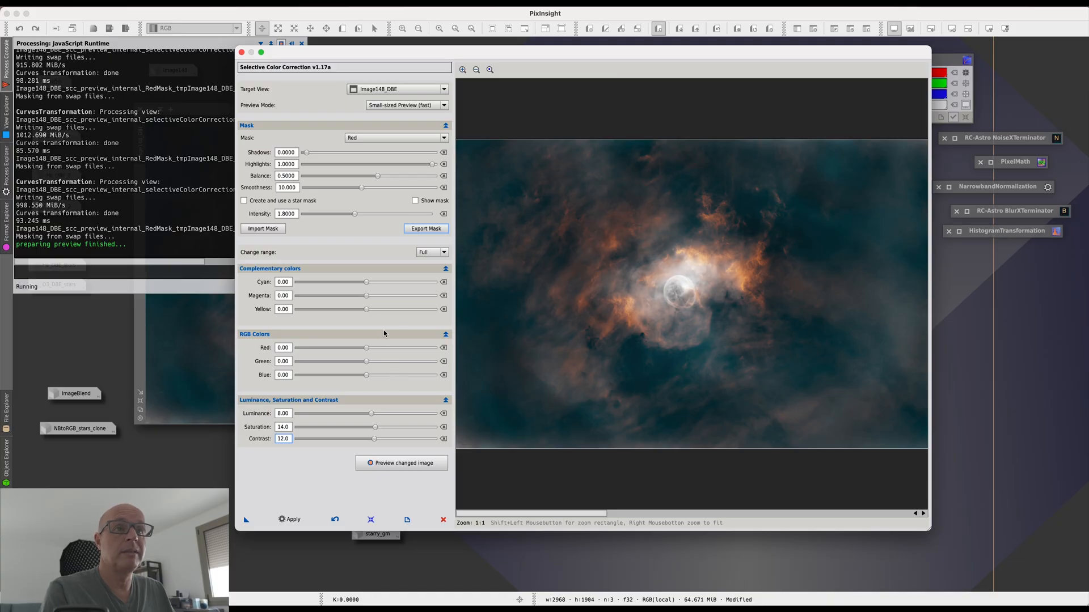
left_click_drag(367, 349, 376, 351)
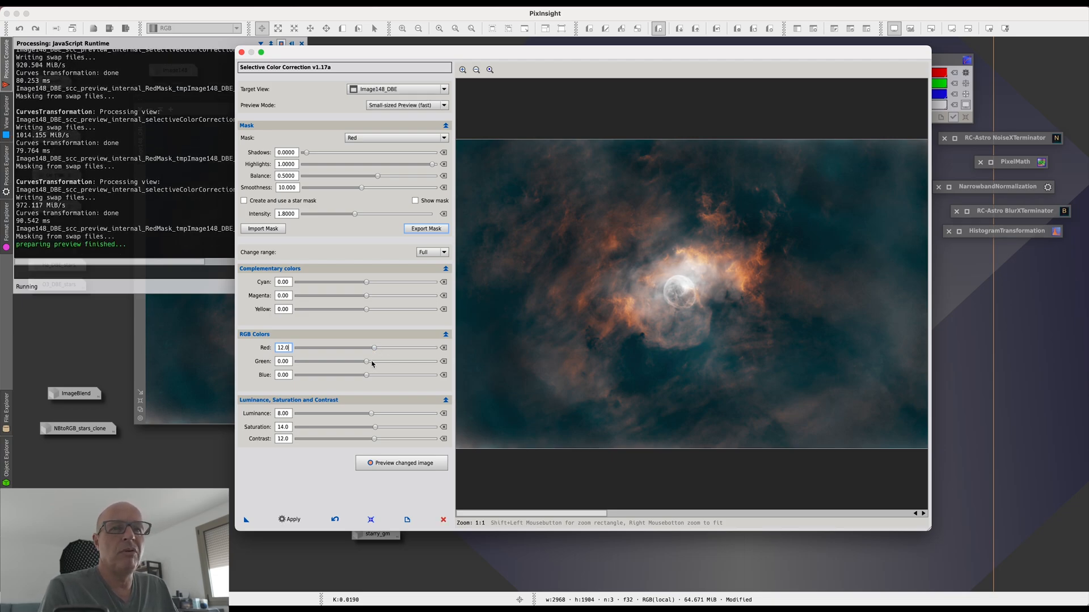
left_click_drag(367, 309, 378, 313)
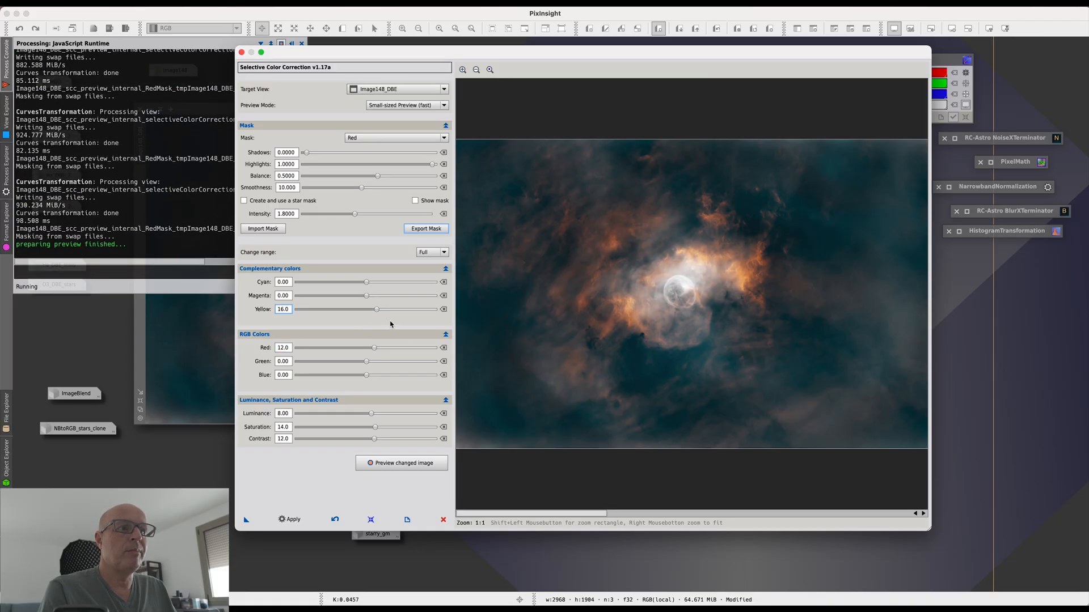
Step: Compare the original and changed previews of the red-mask correction, and apply it to Image148_DBE
left_click(402, 469)
left_click(402, 469)
left_click(402, 468)
left_click(403, 468)
left_click(403, 468)
left_click(403, 468)
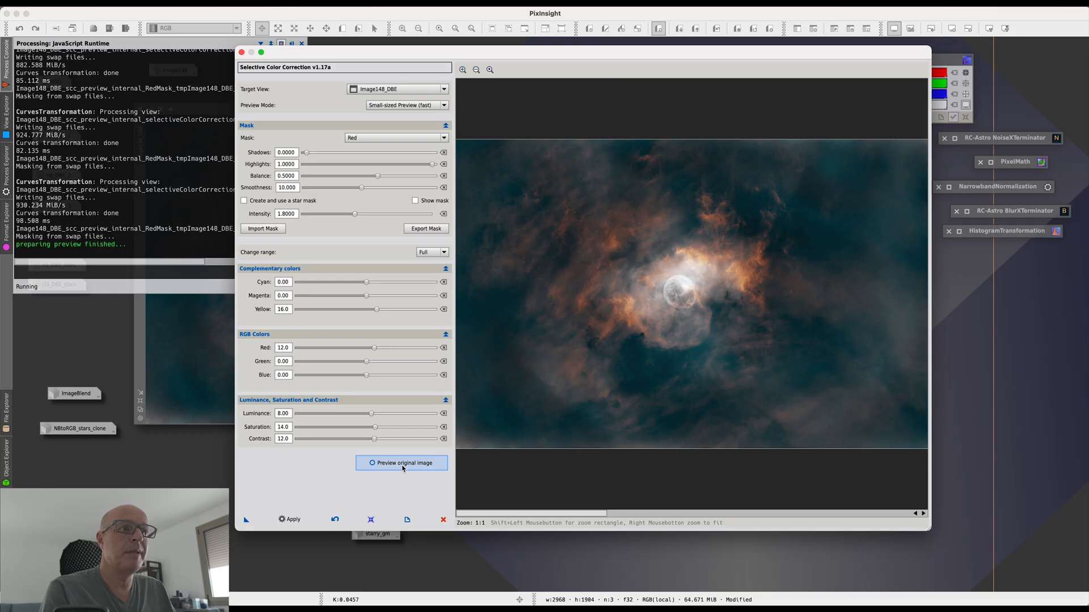
left_click(403, 468)
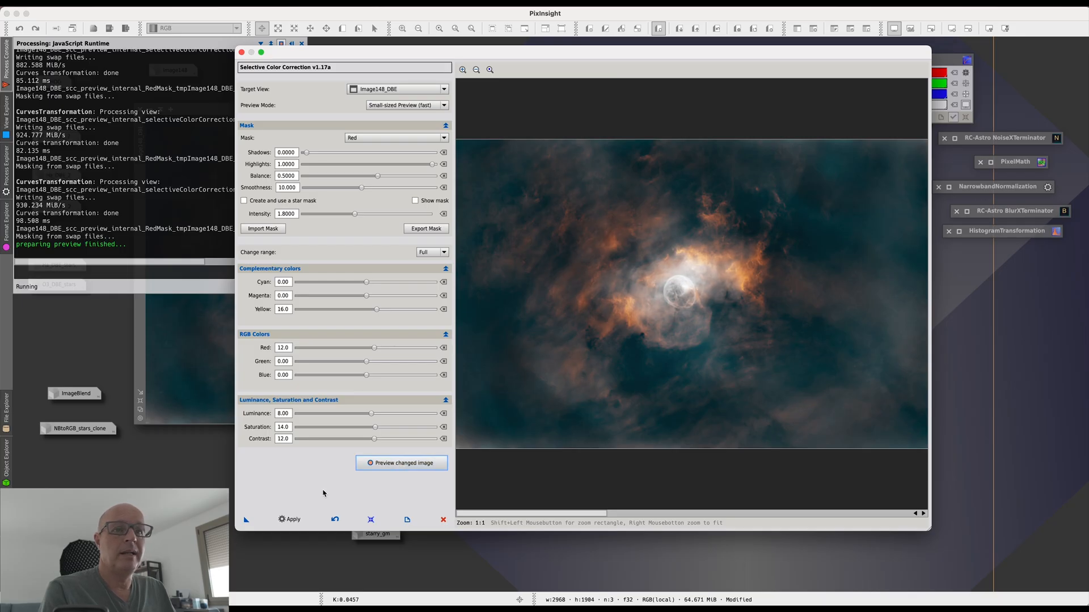
left_click(290, 520)
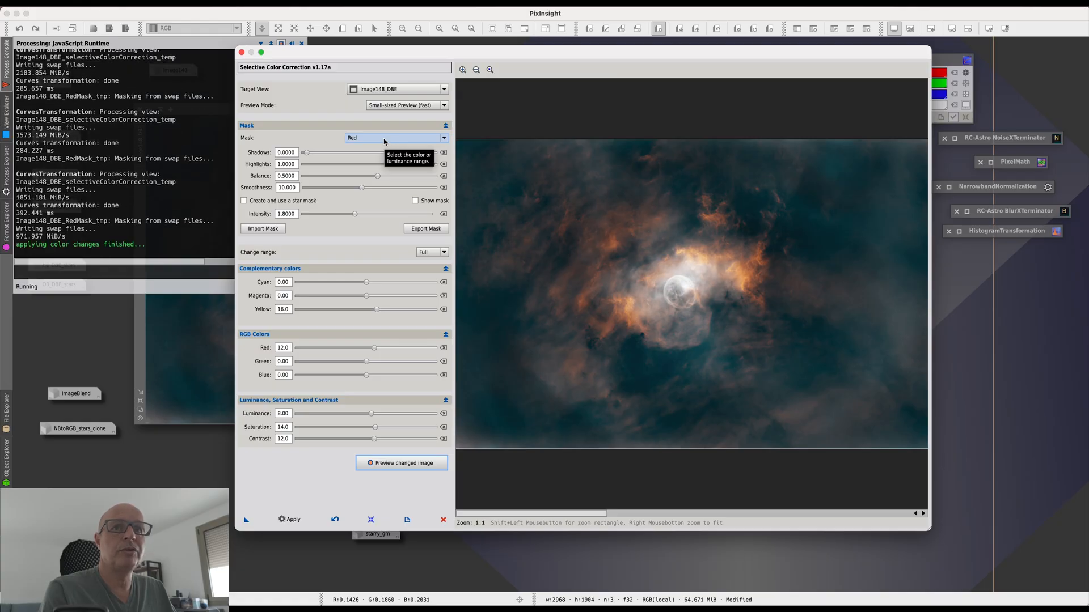
Step: Change the mask to Yellow and briefly show it to check which areas it covers
left_click(384, 140)
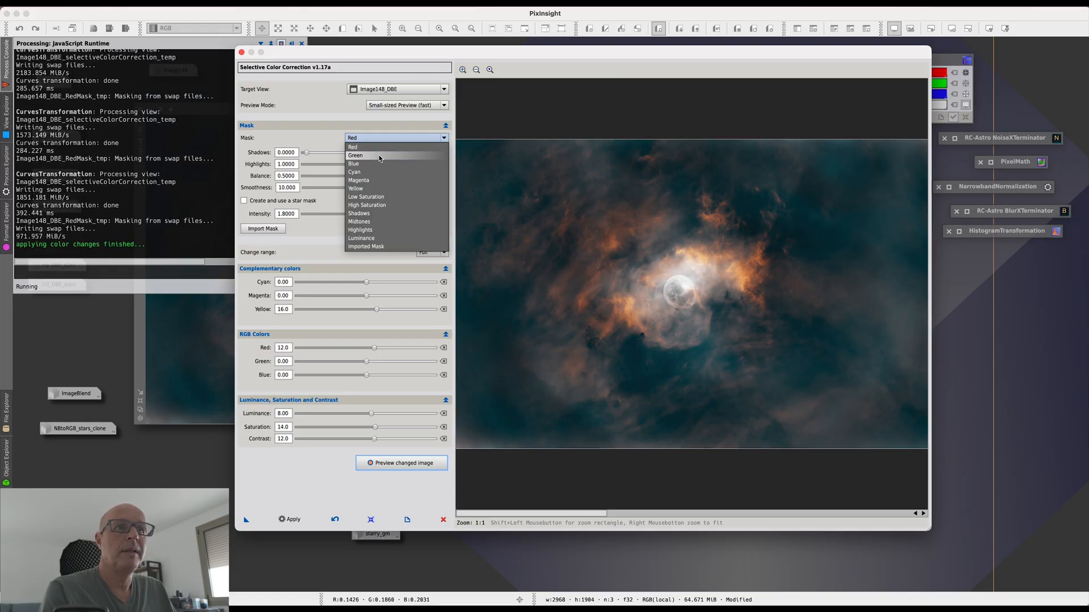
left_click(363, 191)
left_click(415, 201)
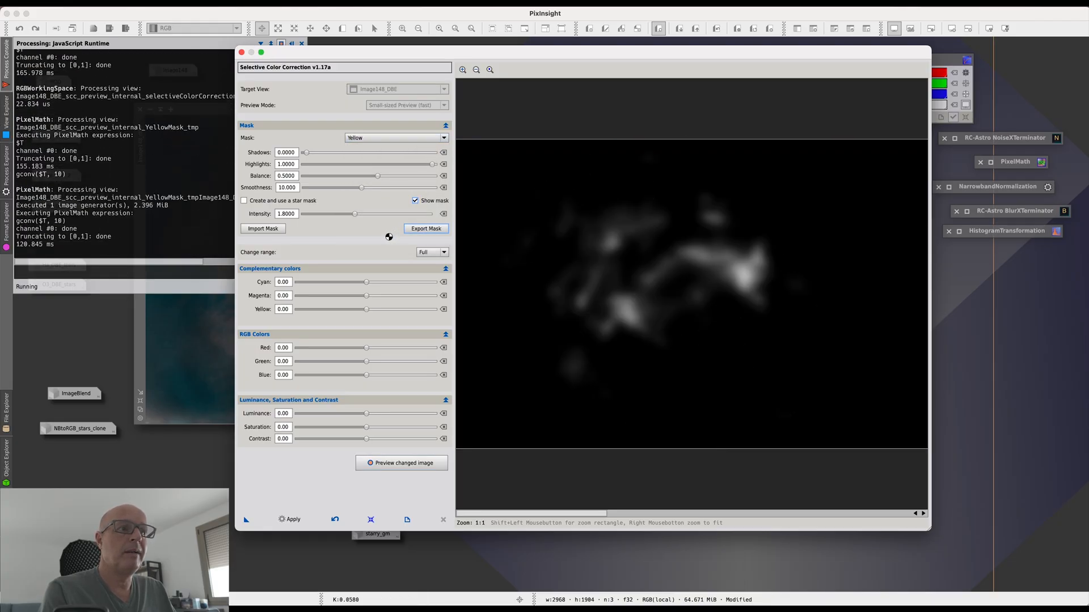
left_click(415, 201)
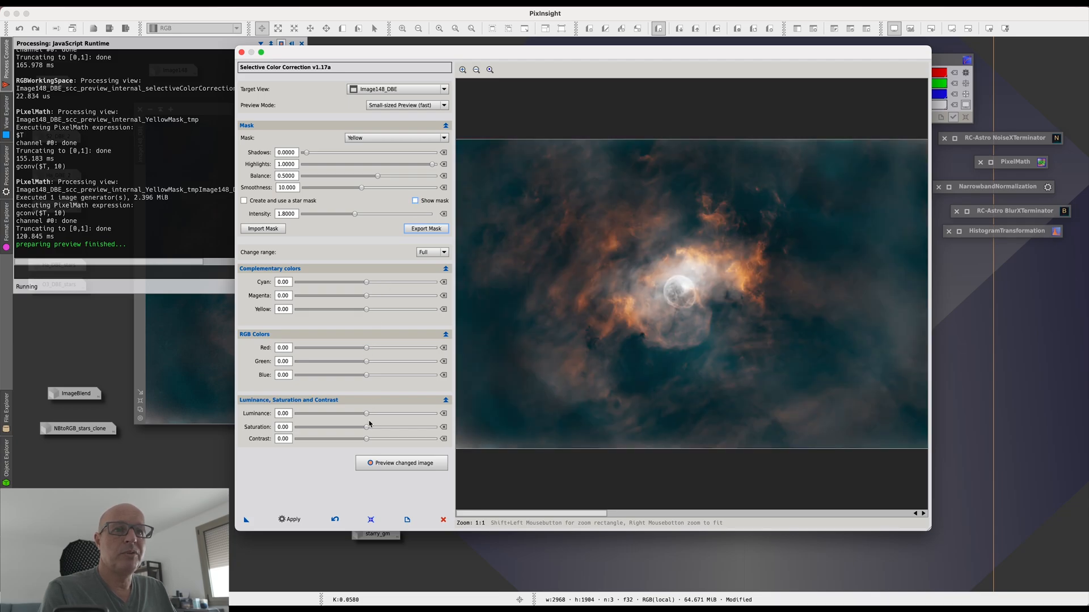
Step: For the yellow-masked areas, set Luminance to 10, Saturation to 12, Contrast to 8, Red to 14 and Yellow to 12
left_click_drag(368, 419, 370, 418)
left_click_drag(368, 440, 374, 429)
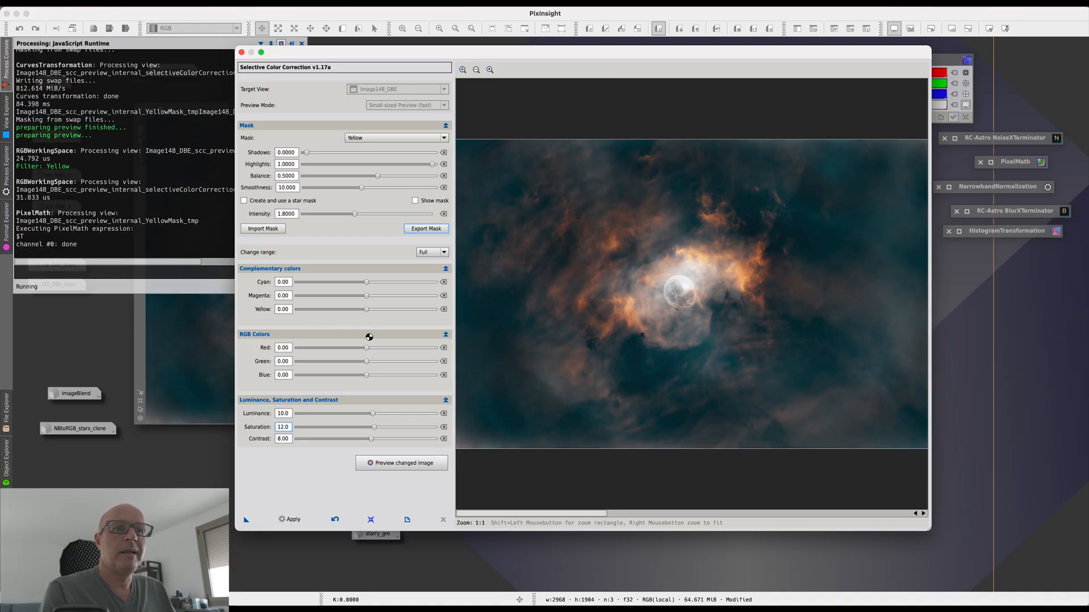
left_click_drag(368, 350, 378, 351)
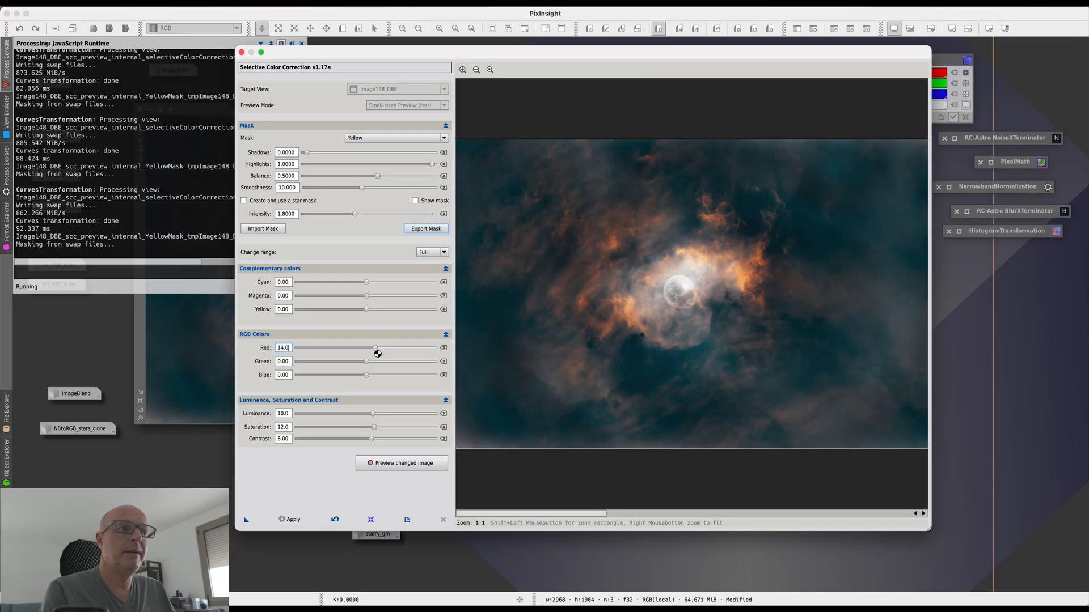
left_click_drag(368, 313, 376, 313)
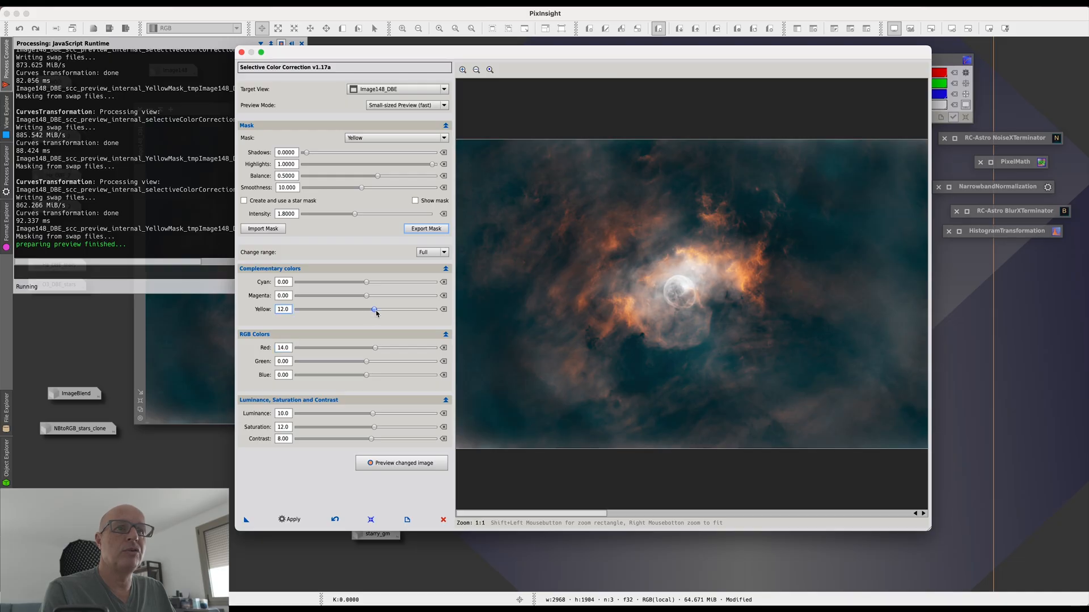
Step: Toggle between the original and changed previews to judge the yellow-mask correction, and apply it to Image148_DBE
left_click(374, 464)
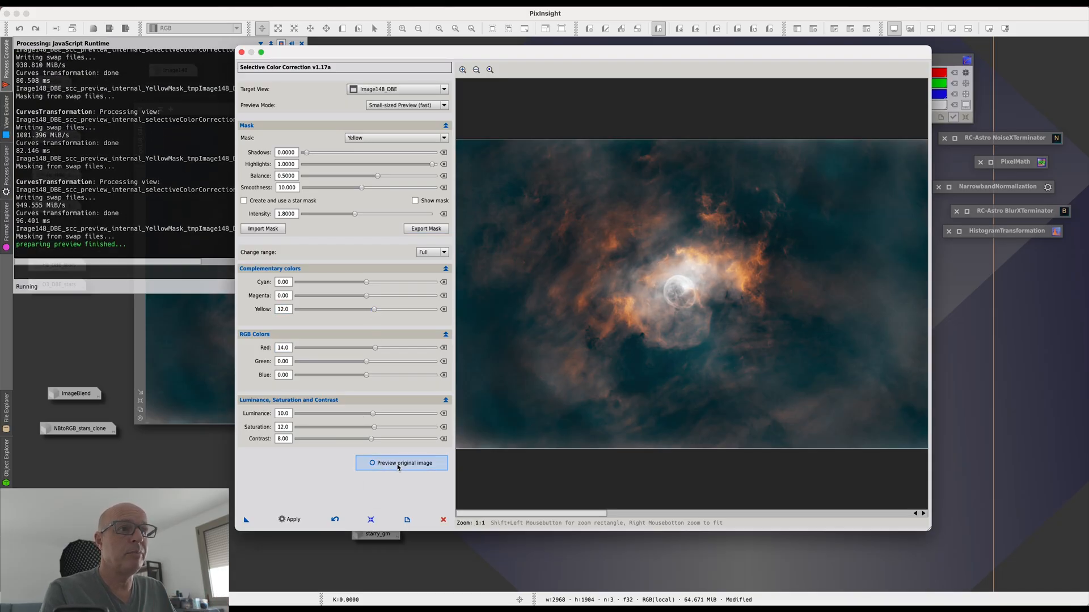
left_click(398, 464)
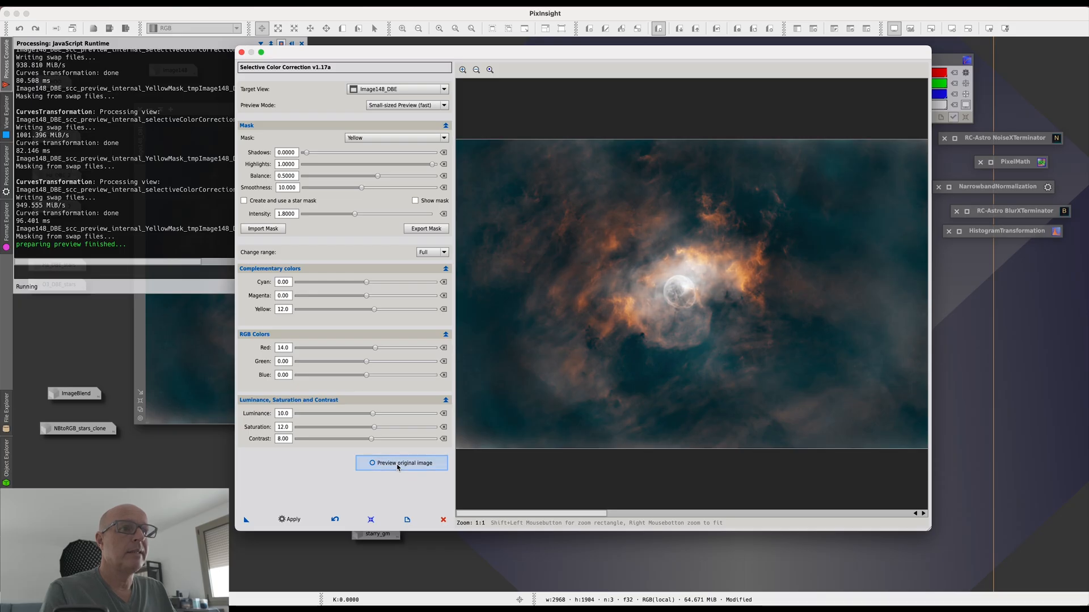
left_click(398, 464)
left_click(398, 464)
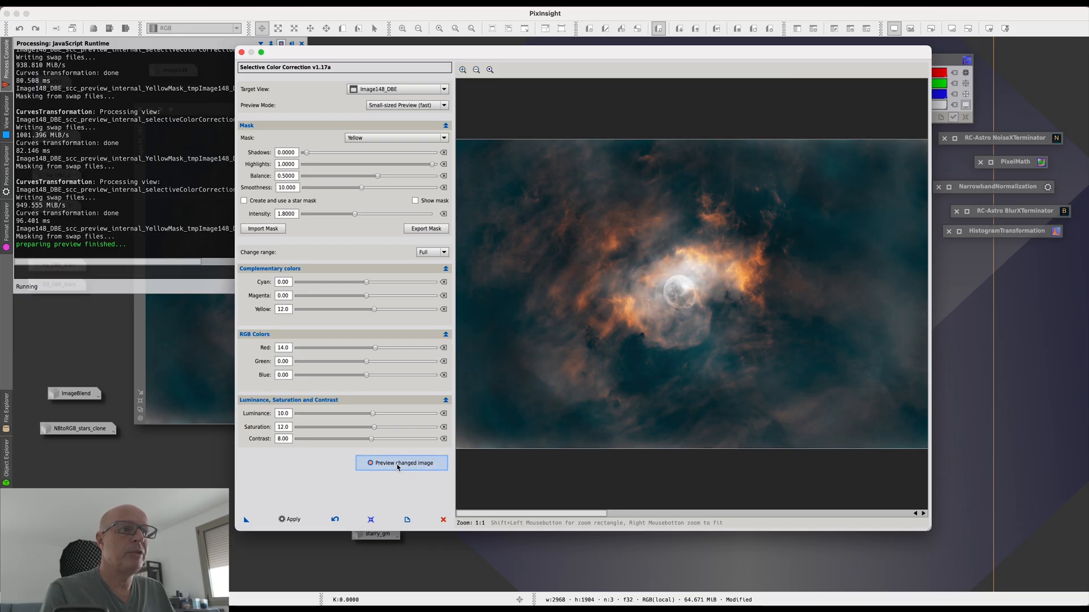
left_click(398, 464)
left_click(398, 464)
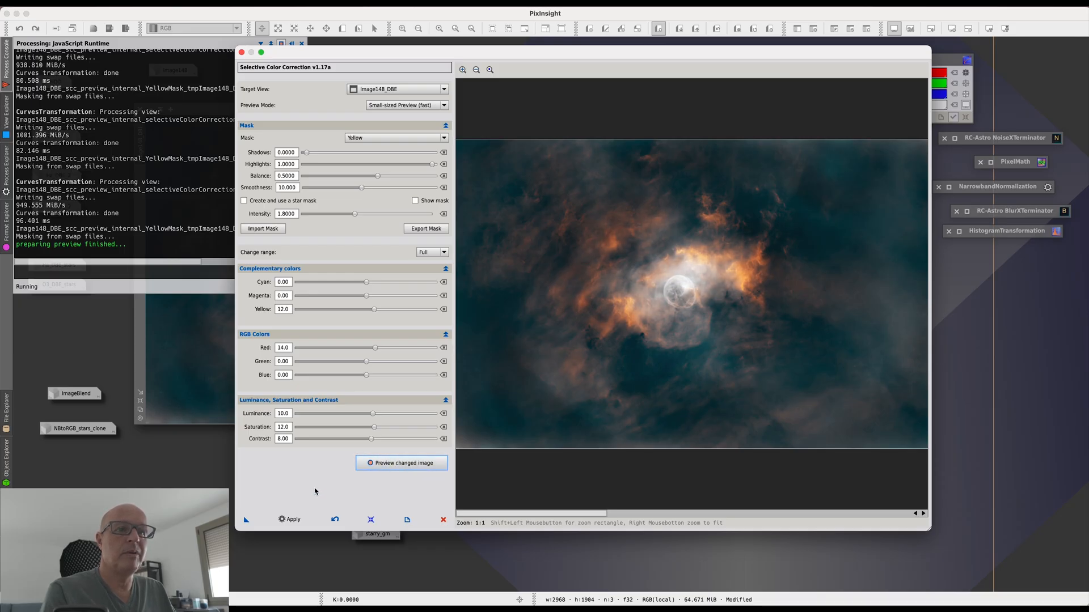
left_click(293, 520)
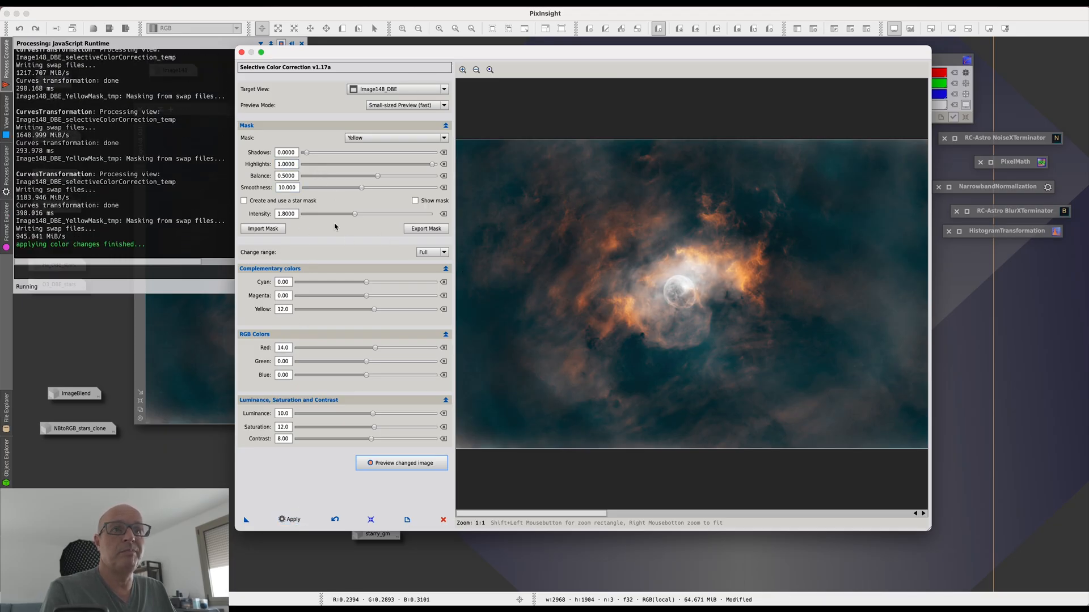
Step: Select the Shadows mask and temporarily show it to check which dark areas it covers
left_click(375, 139)
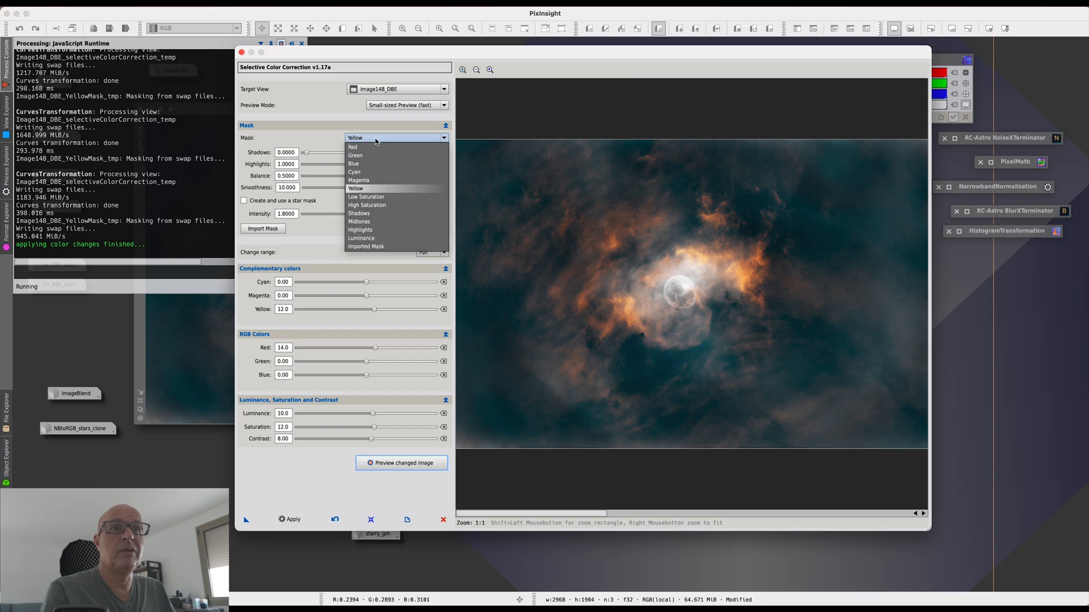
left_click(361, 214)
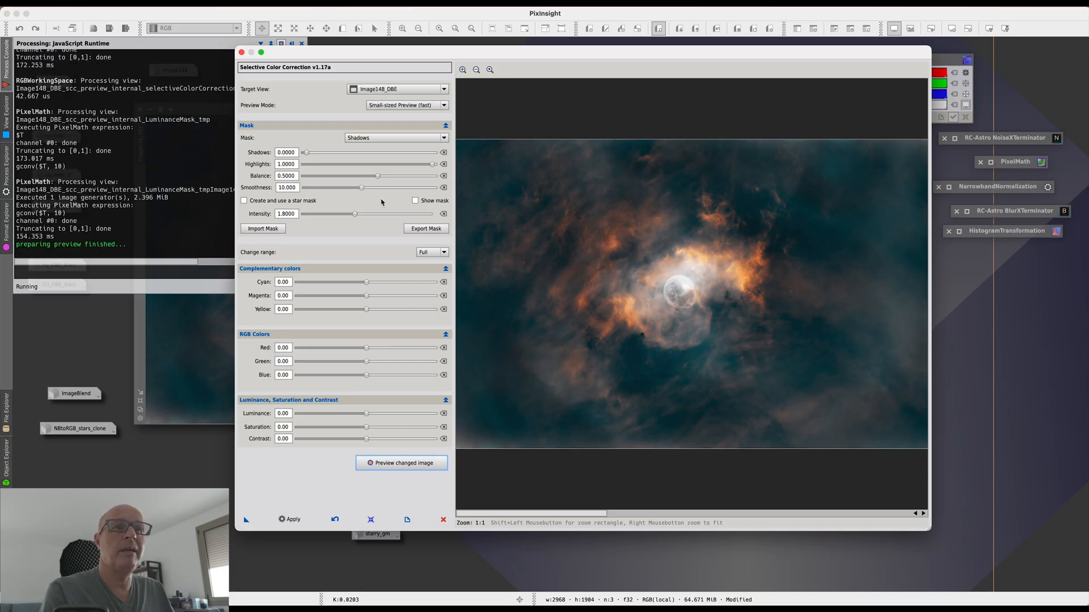
left_click(416, 202)
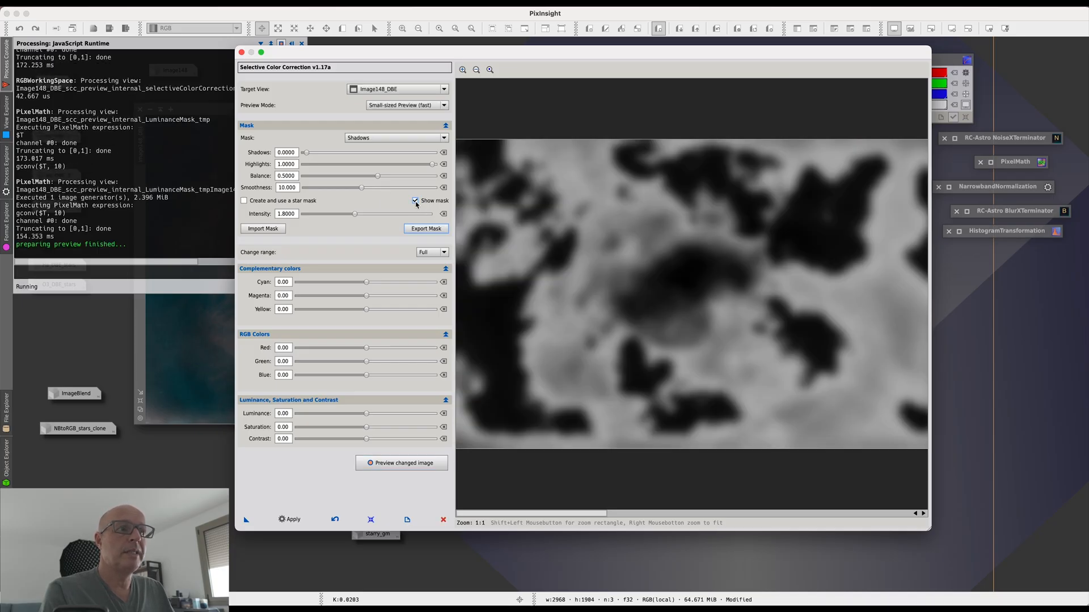
left_click(416, 200)
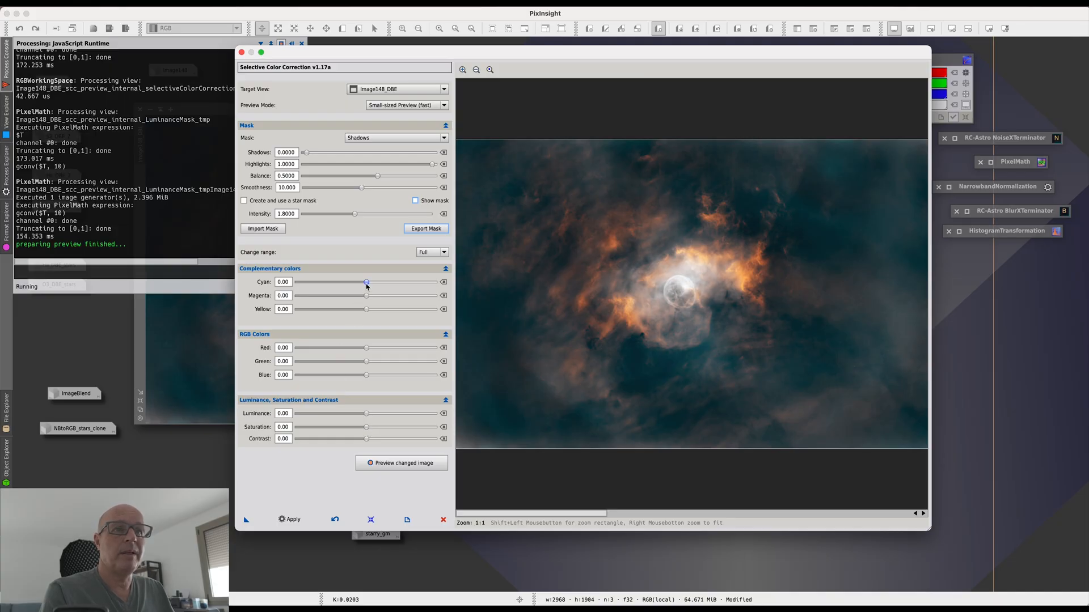
Step: For the shadow-masked areas, set Cyan to -16, Blue to -6 and Green to -10
left_click_drag(367, 284, 357, 285)
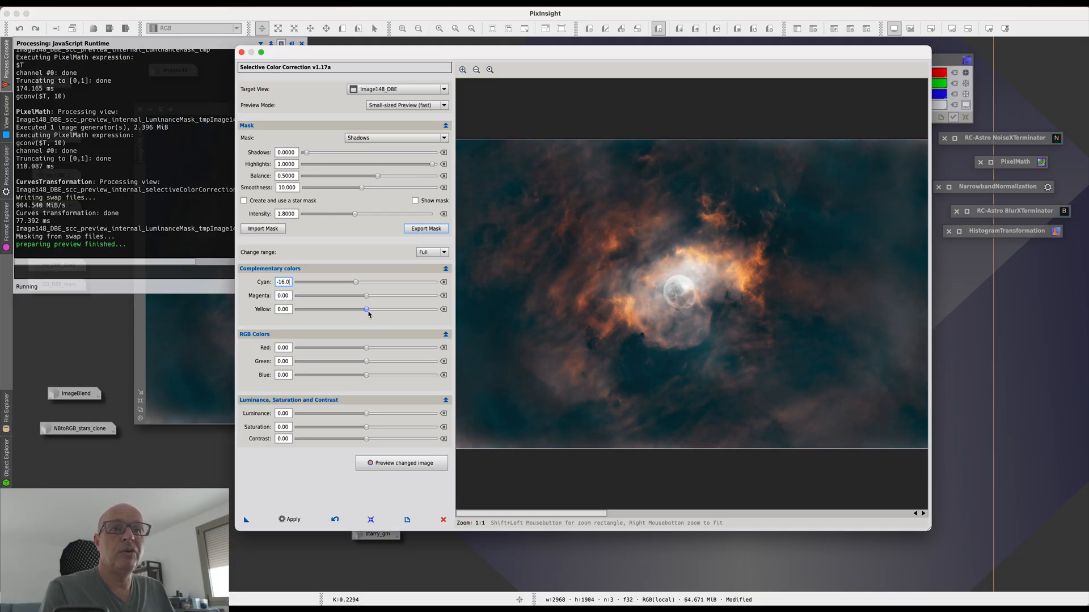
left_click_drag(367, 379, 361, 362)
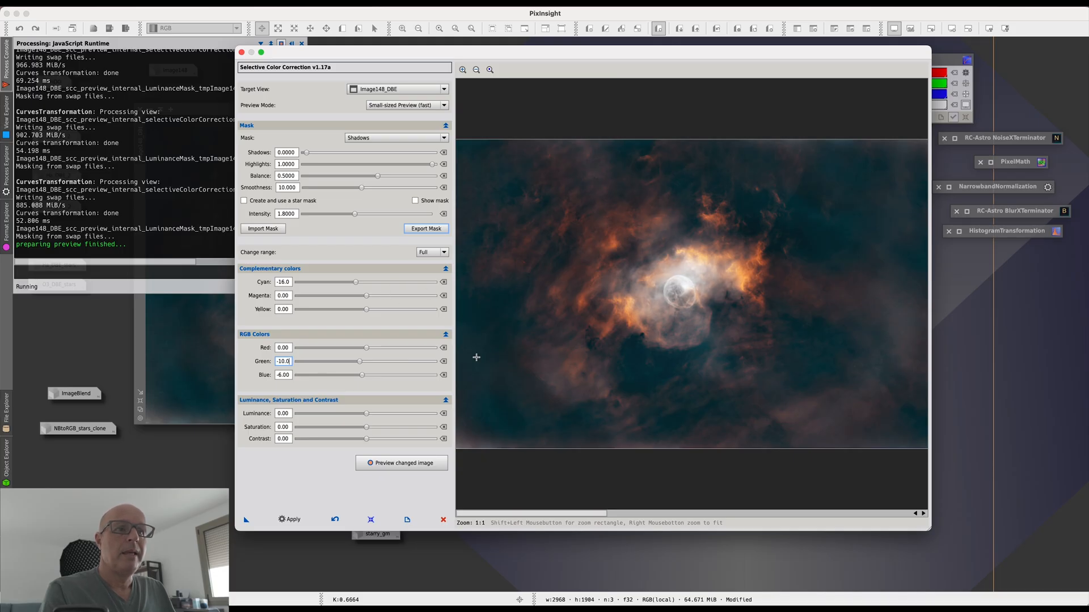
Step: Set Red to -6 for the shadow-masked areas and toggle between the original and changed previews to judge the correction
left_click_drag(368, 351, 365, 351)
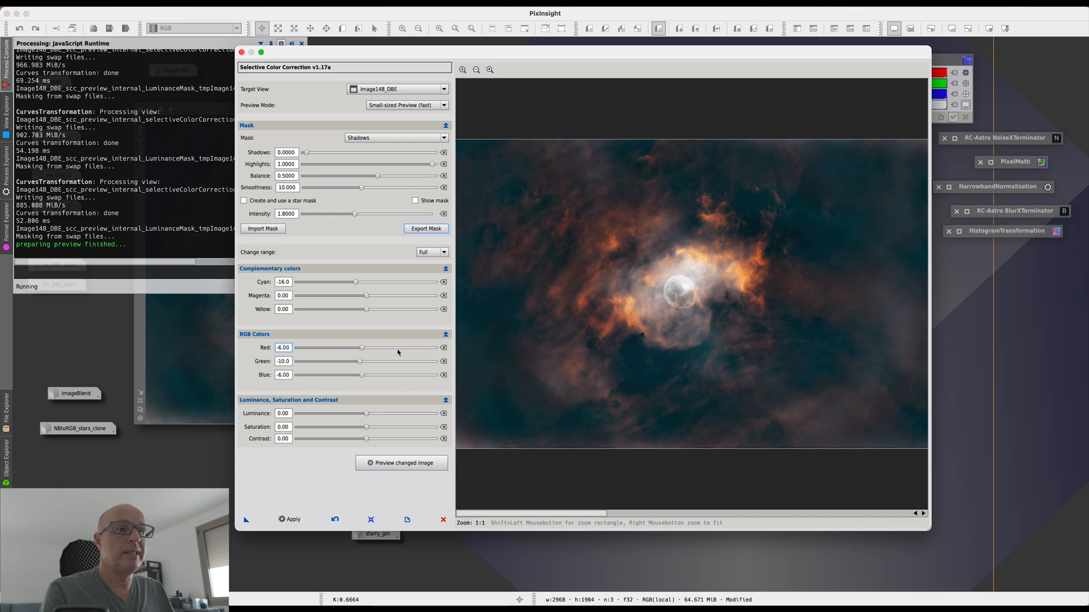
left_click(400, 464)
left_click(399, 465)
left_click(398, 467)
left_click(398, 468)
left_click(399, 468)
left_click(399, 467)
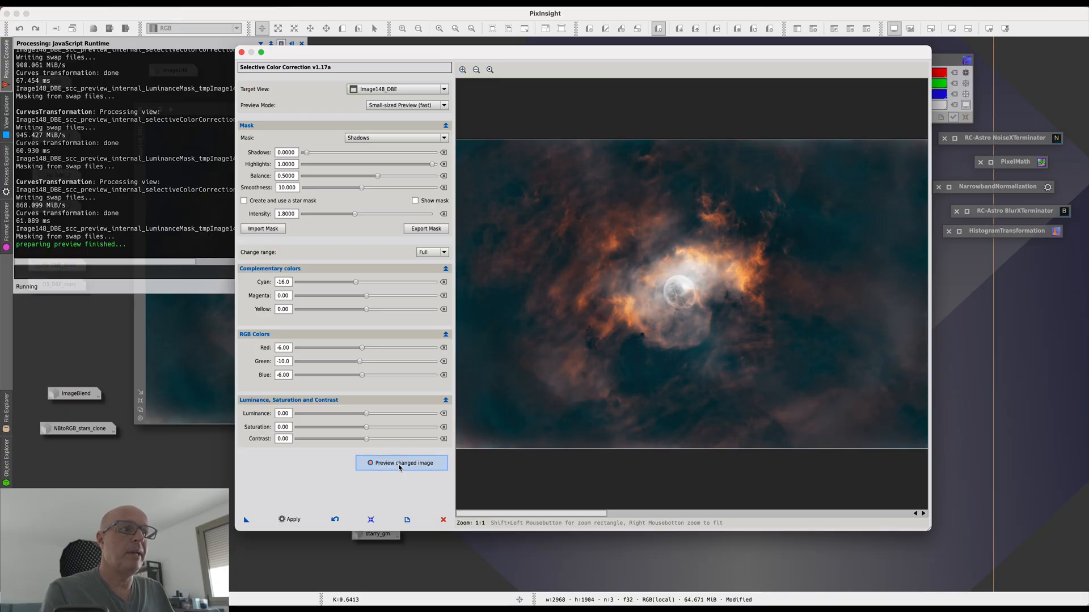
left_click(399, 467)
left_click(400, 467)
Step: Apply the shadow correction to Image148_DBE, close the SelectiveColorCorrection script and reposition the image window
left_click(289, 520)
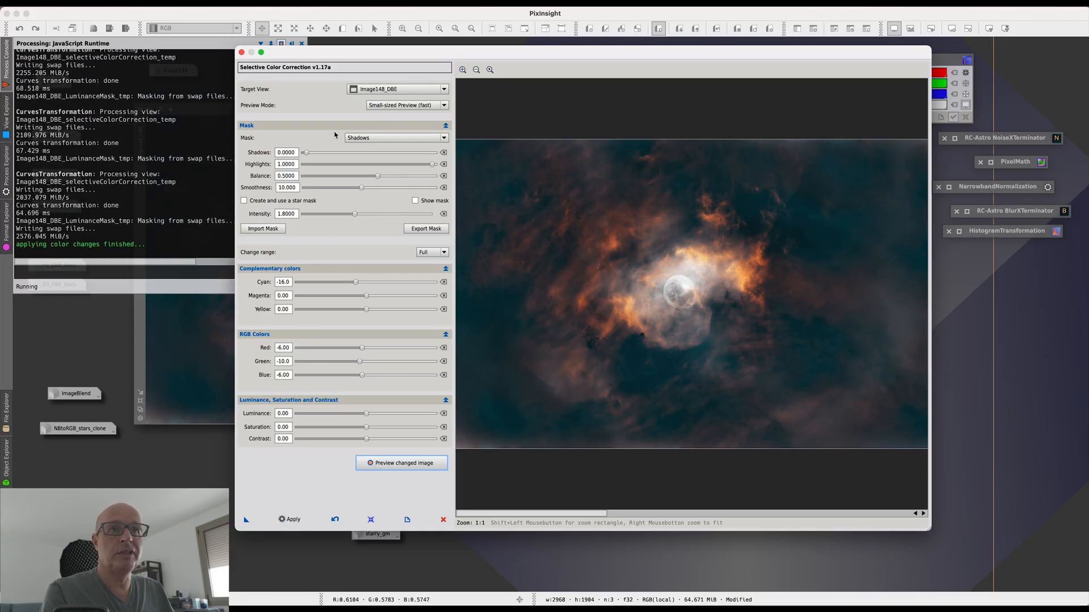
left_click(242, 53)
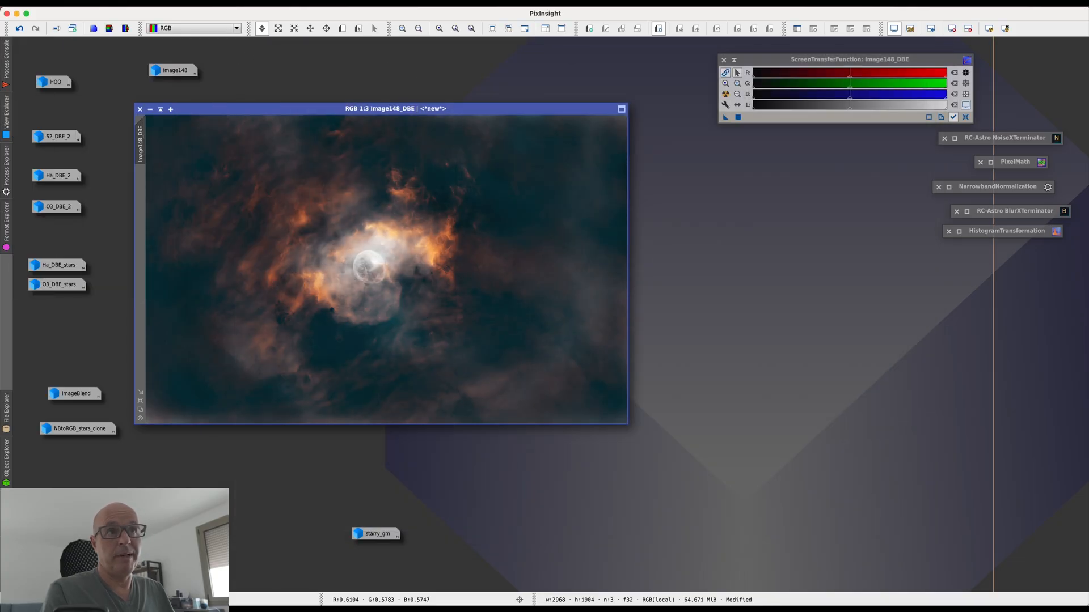
mouse_move(546, 121)
left_mouse_down()
mouse_move(621, 147)
mouse_move(536, 132)
left_mouse_up()
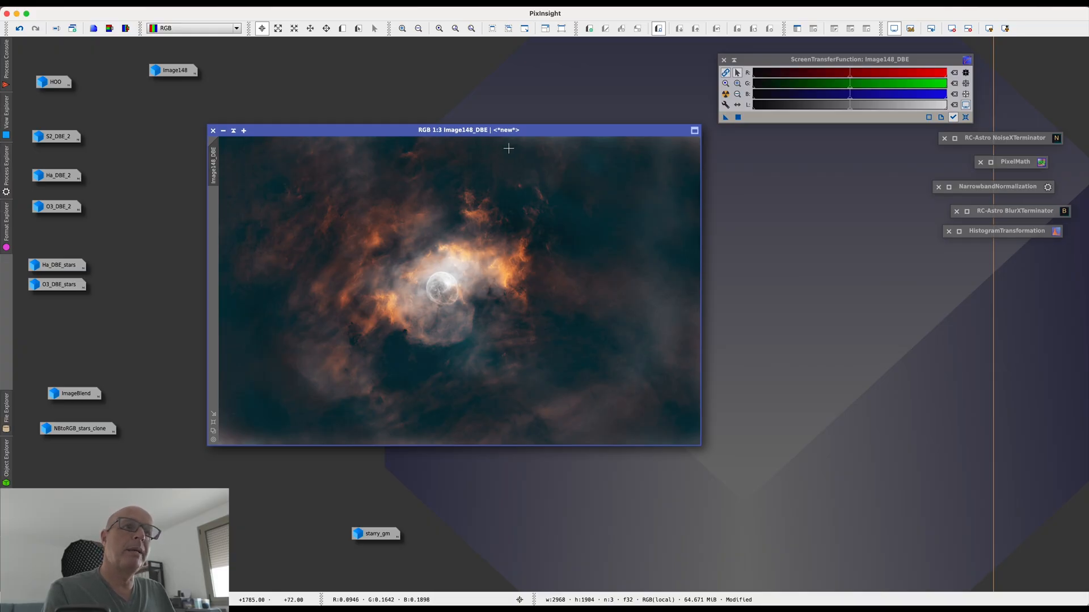
left_click_drag(543, 129, 487, 118)
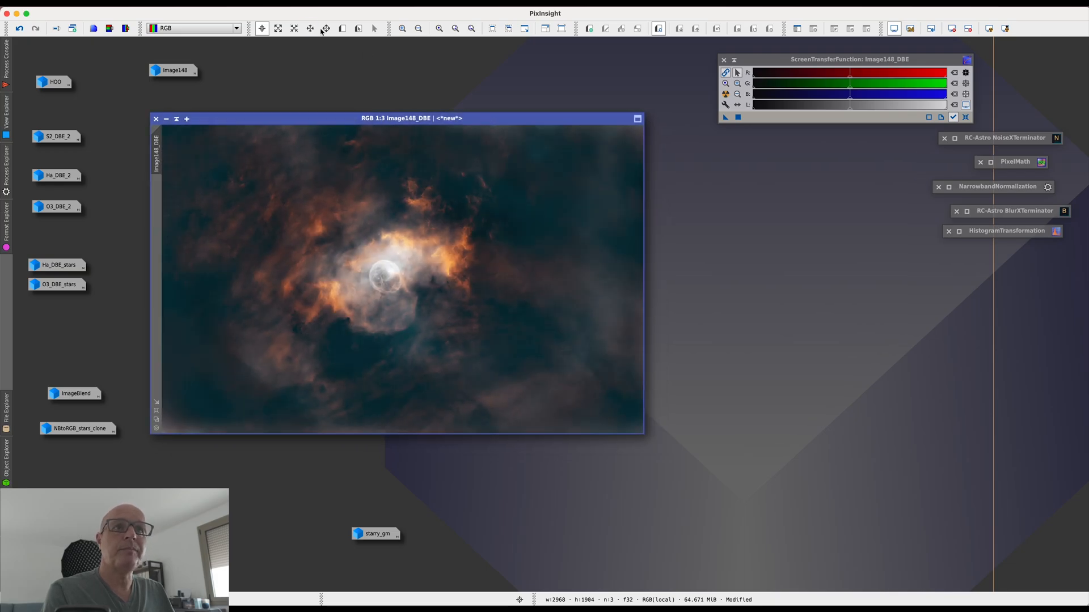
left_click(241, 6)
mouse_move(255, 15)
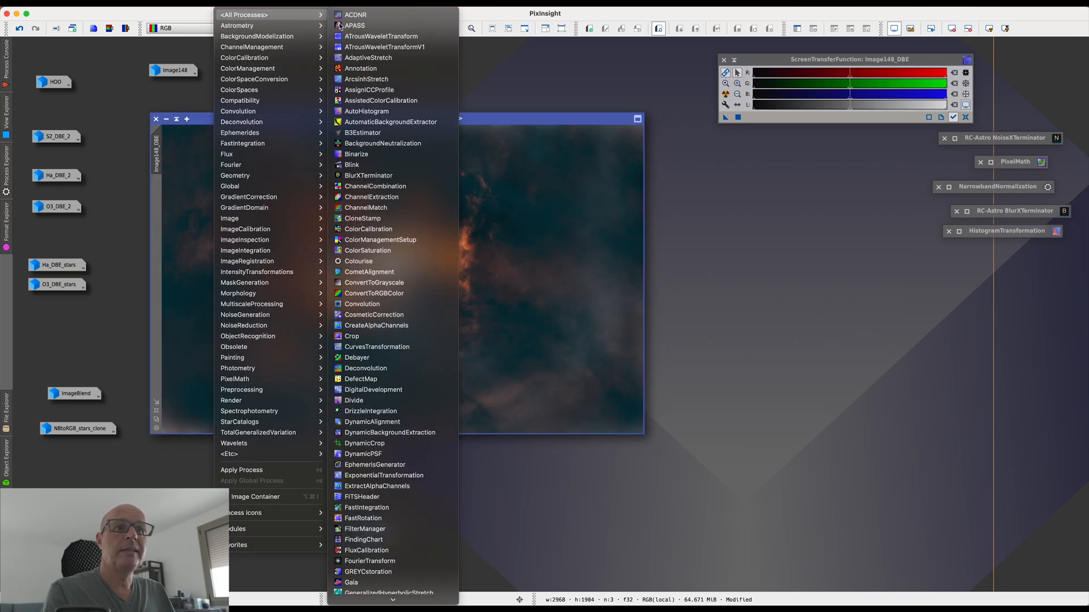
scroll(379, 200, "down", 5)
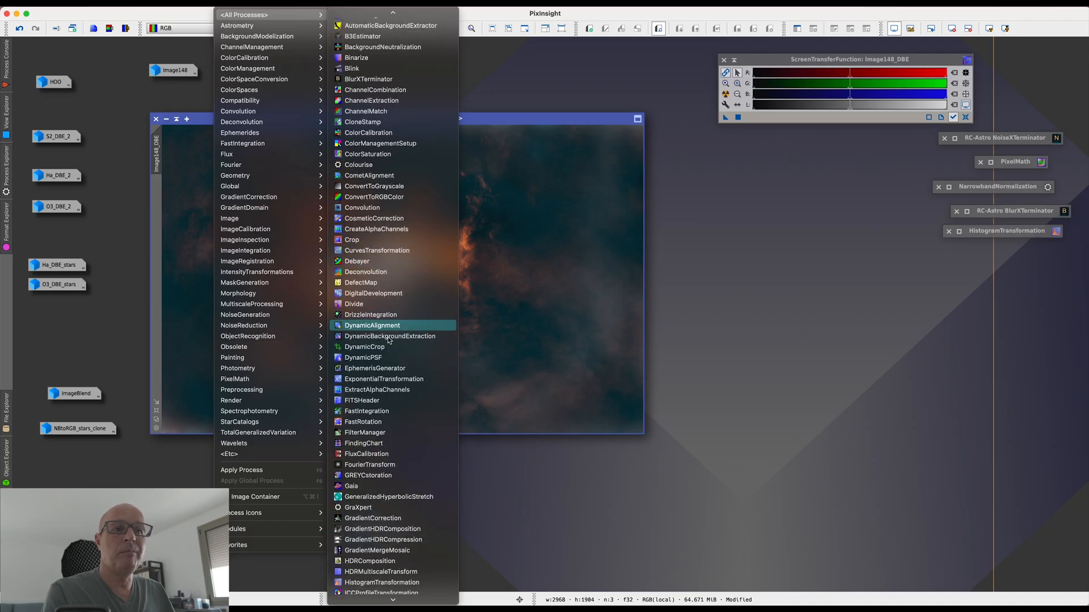
left_click(537, 311)
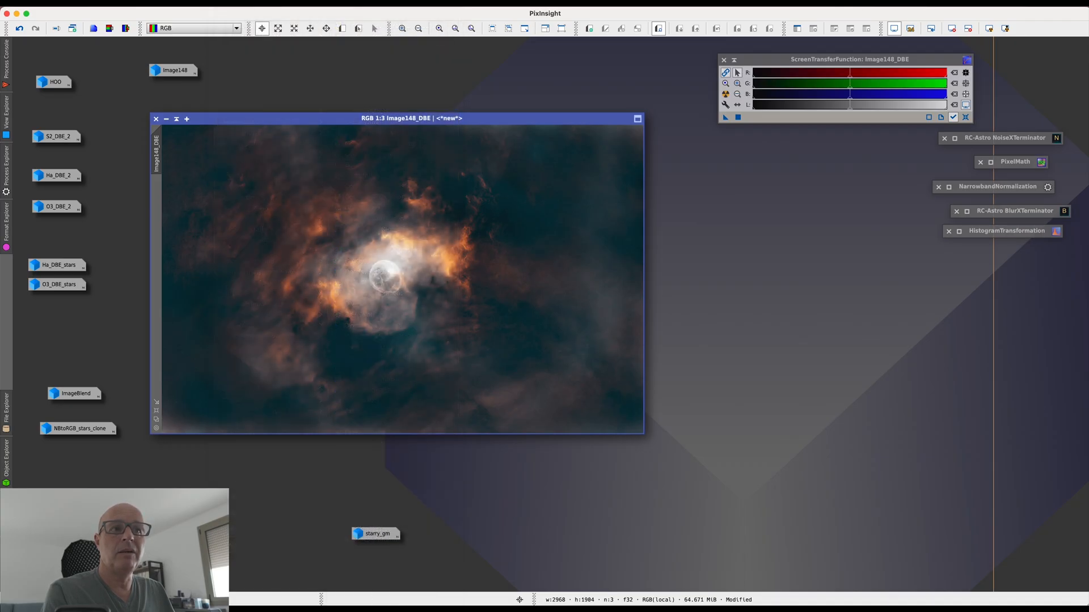
left_click(232, 7)
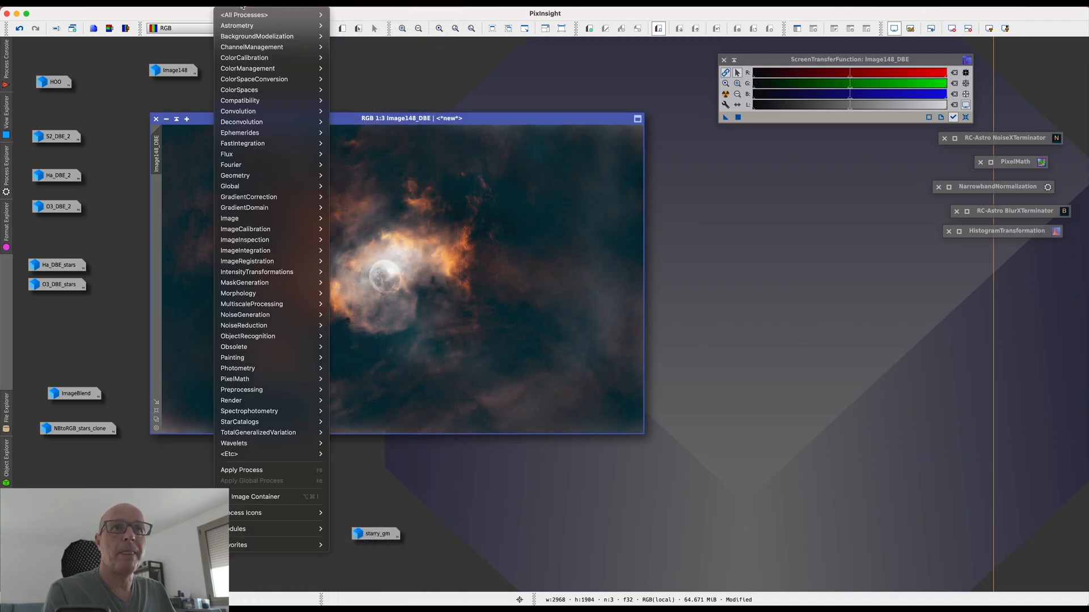
mouse_move(253, 16)
scroll(397, 369, "down", 10)
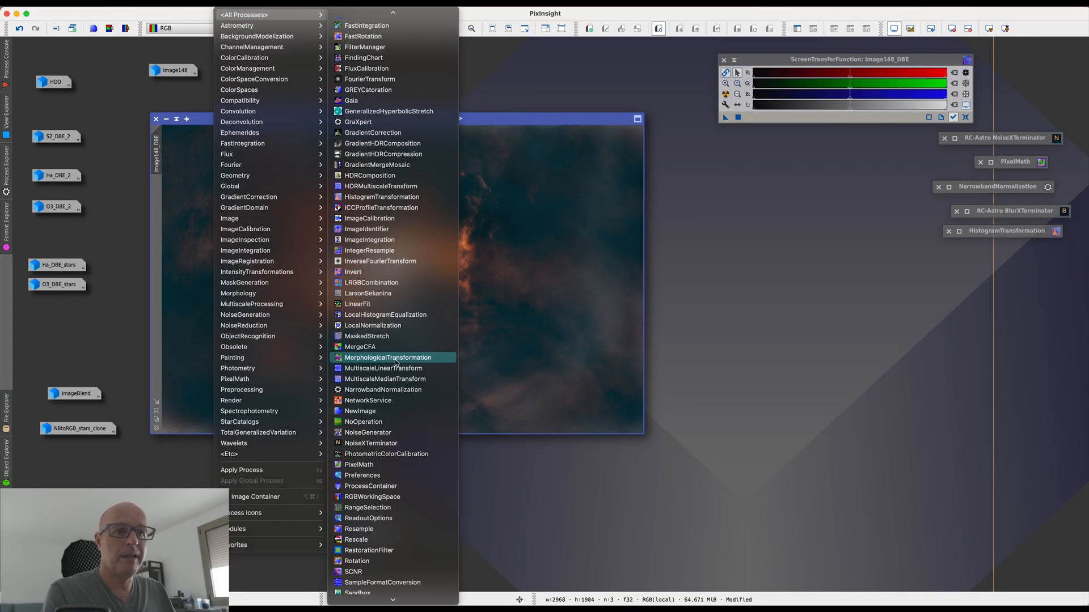
scroll(396, 363, "down", 5)
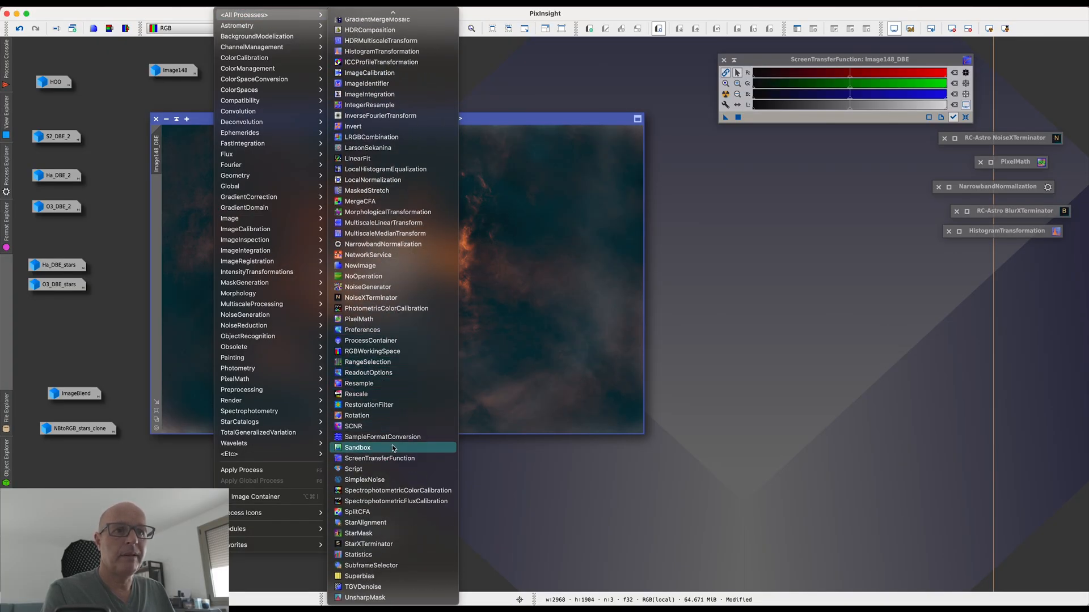
scroll(387, 237, "up", 5)
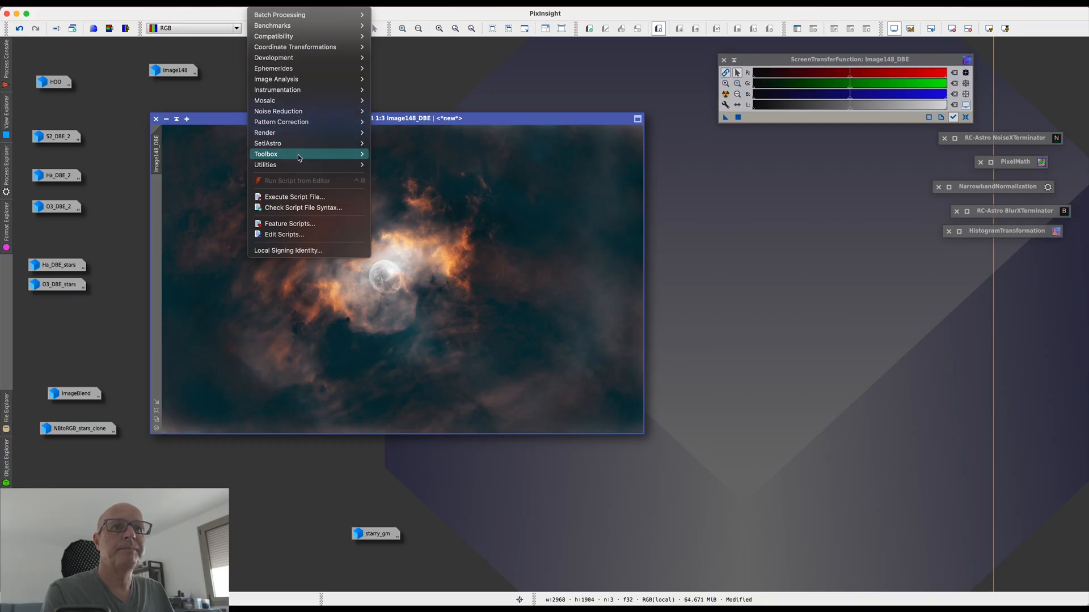
Step: Open the ImageBlend utility script and move its window clear of the Image148_DBE title
mouse_move(301, 165)
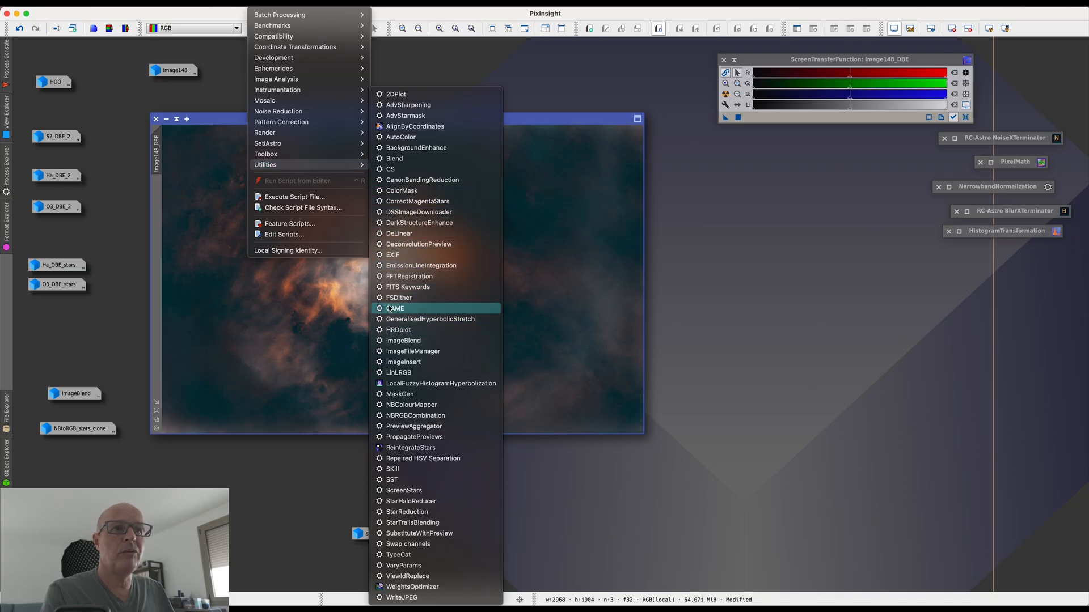
left_click(408, 341)
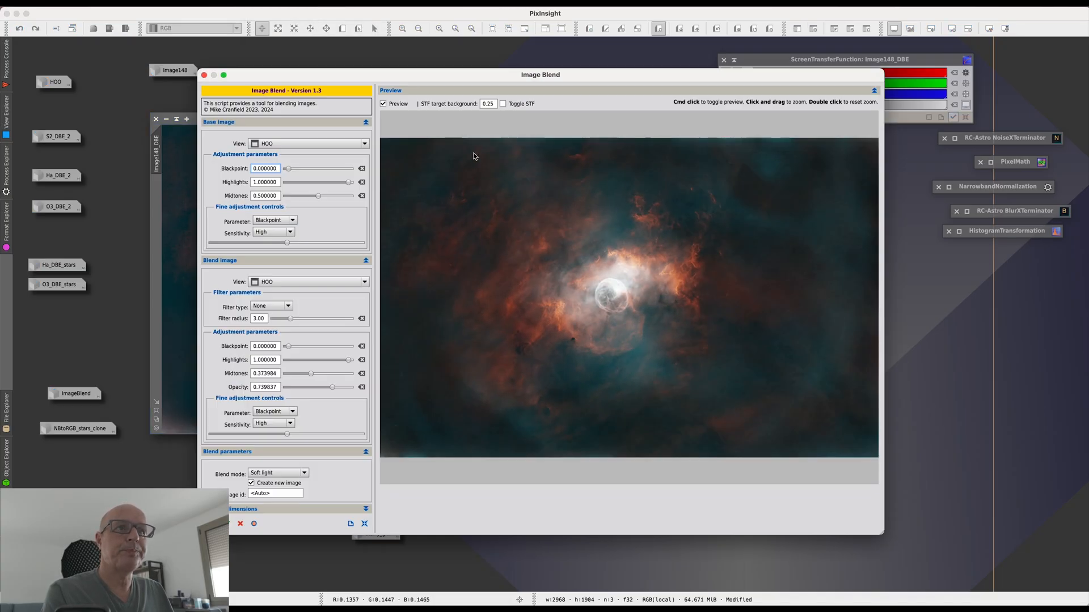
left_click_drag(465, 83, 526, 107)
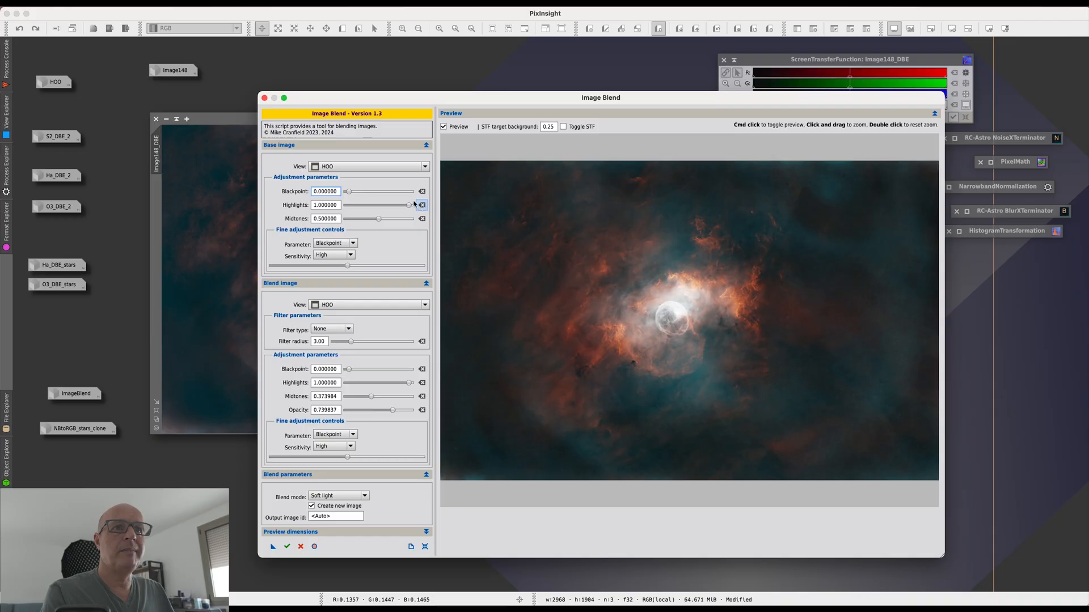
left_click_drag(446, 104, 475, 158)
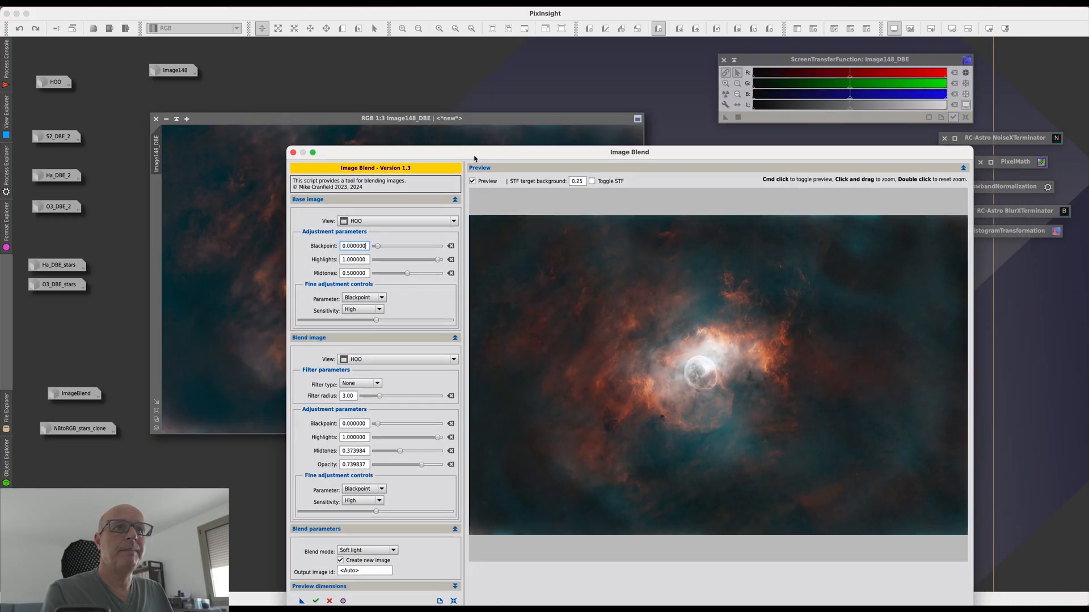
Step: Choose Image148_DBE as the base image of the blend
left_click(402, 221)
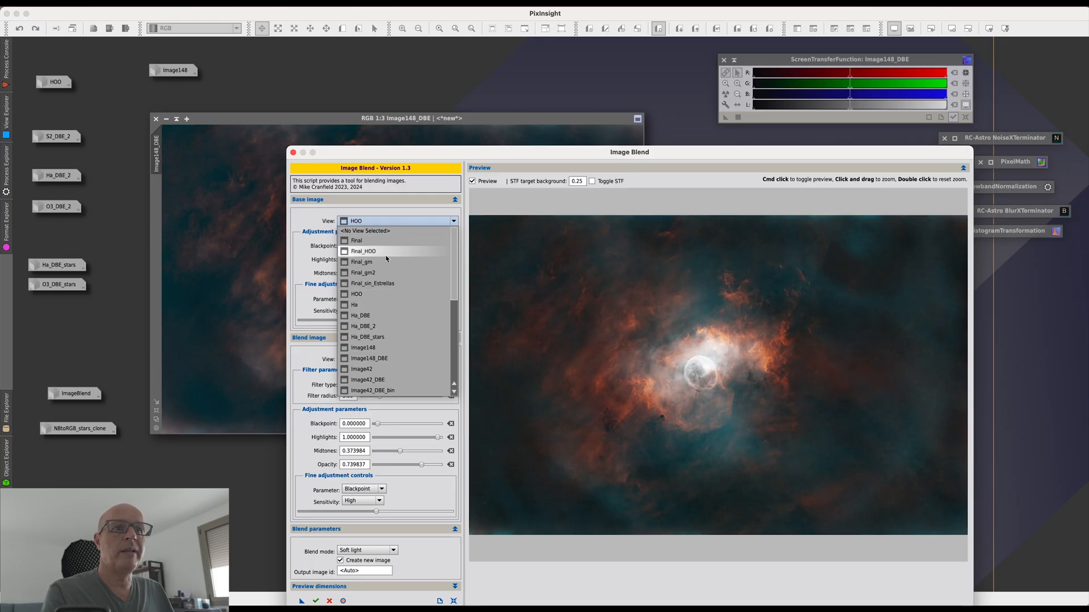
scroll(400, 273, "down", 5)
scroll(404, 304, "down", 2)
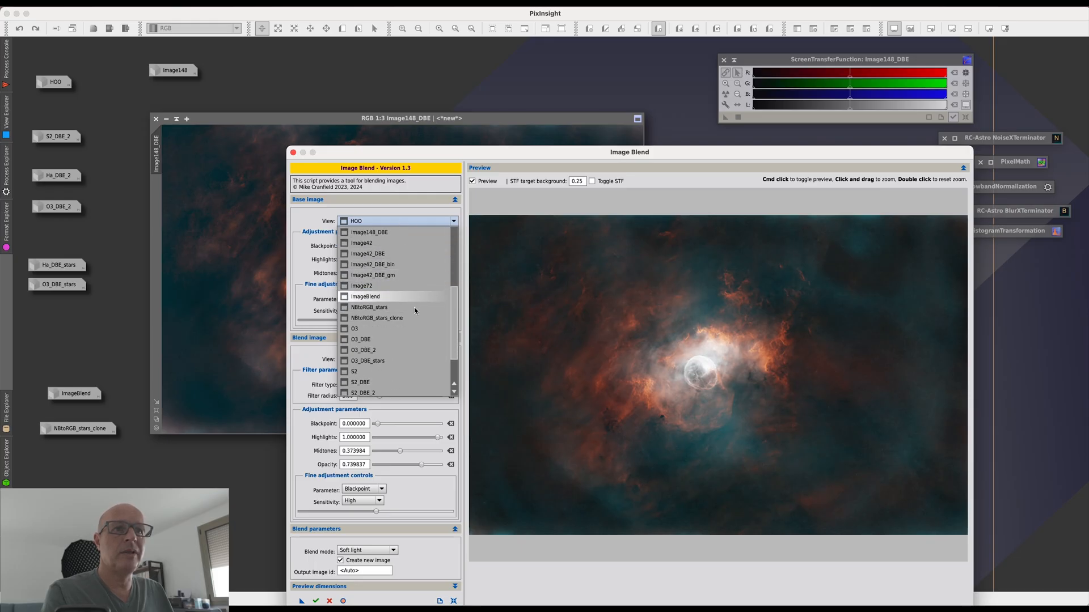
scroll(411, 327, "up", 4)
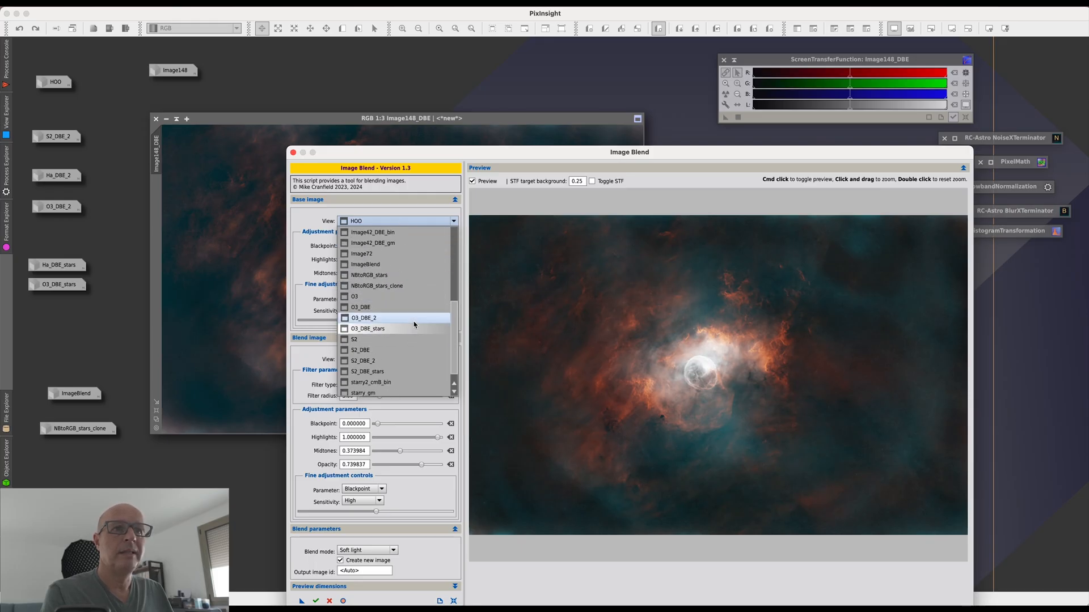
scroll(395, 318, "up", 4)
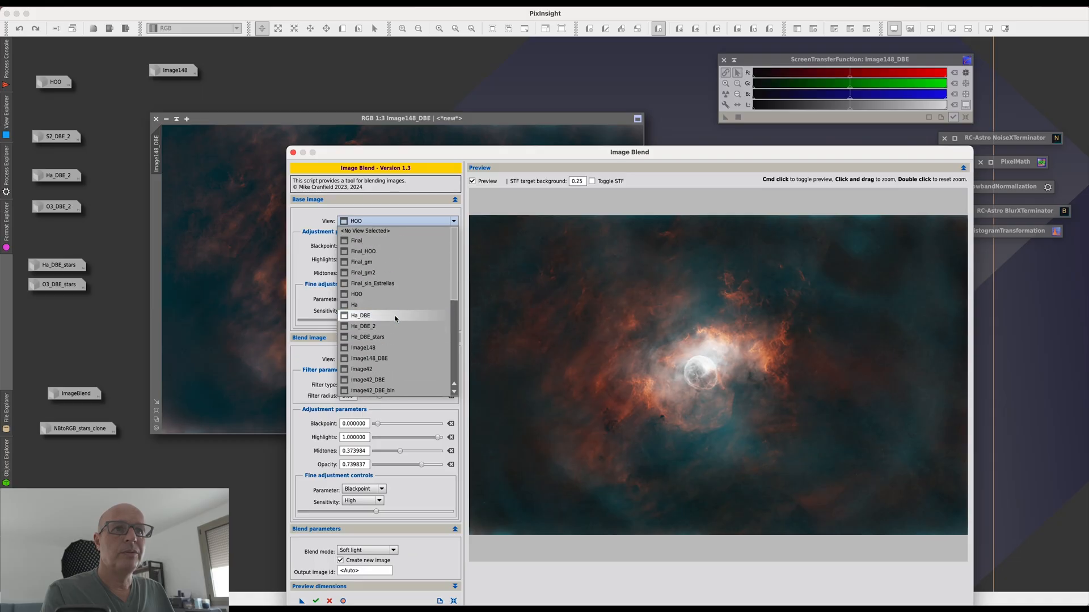
scroll(395, 332, "down", 1)
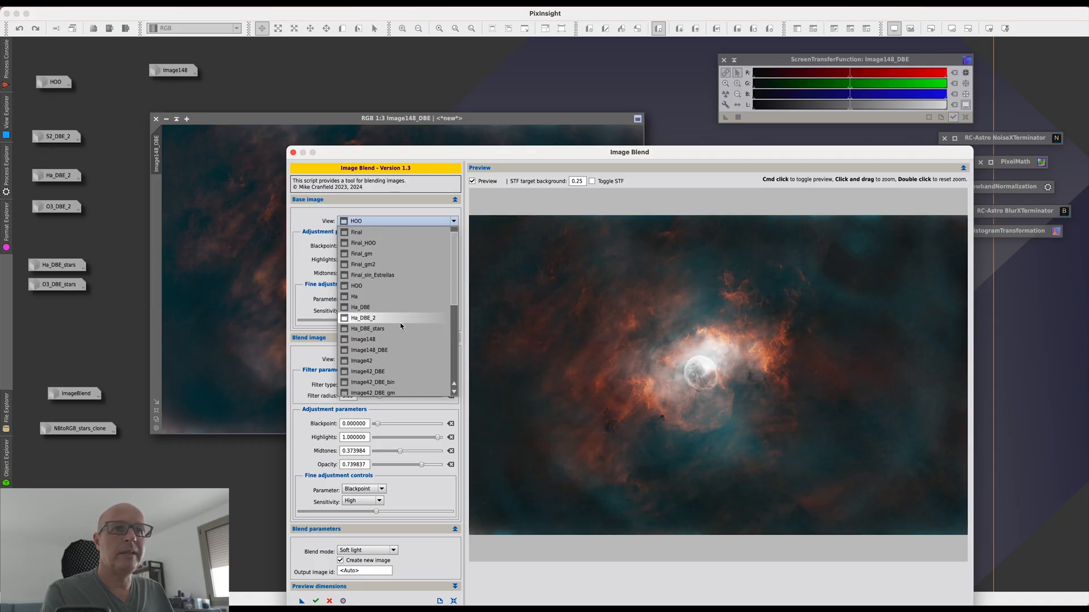
left_click(369, 350)
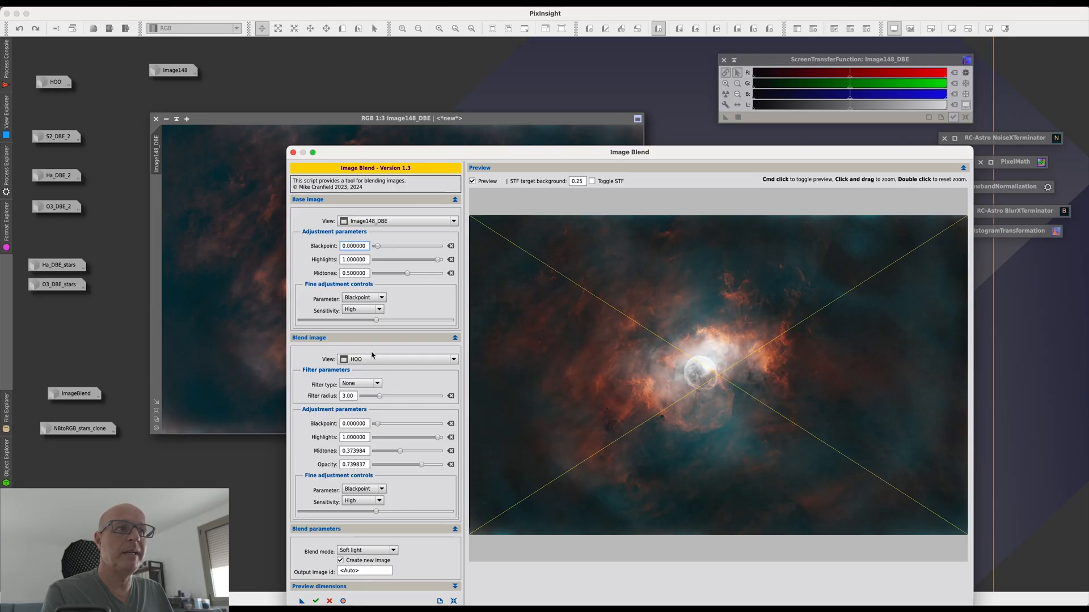
Step: Choose Image148_DBE as the blend image too, and move the Image Blend window so all its settings are in view
left_click(392, 361)
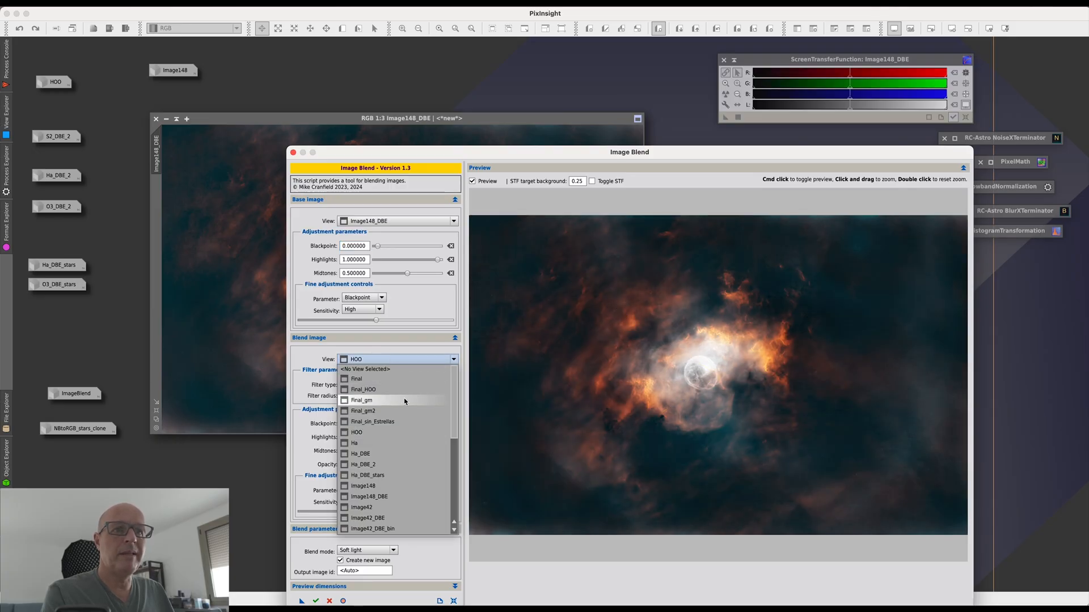
scroll(406, 422, "down", 1)
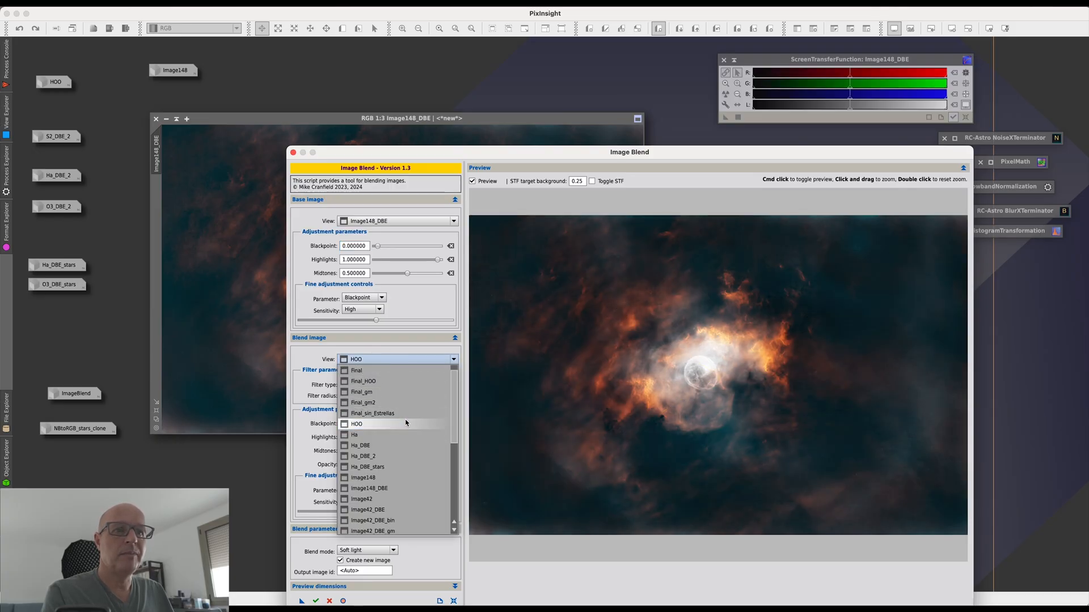
left_click(384, 489)
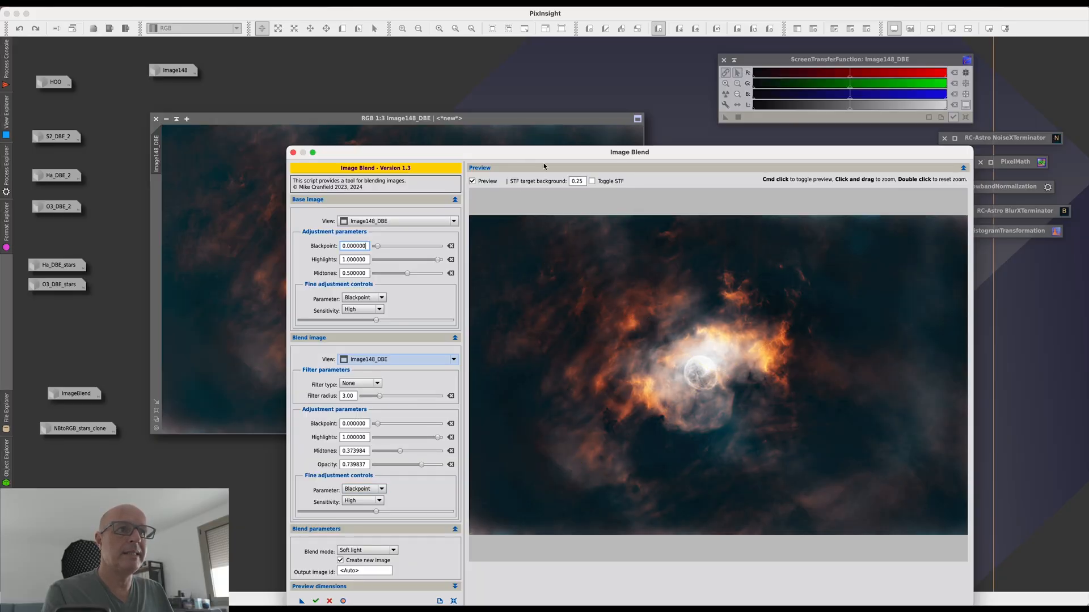
left_click_drag(545, 155, 498, 76)
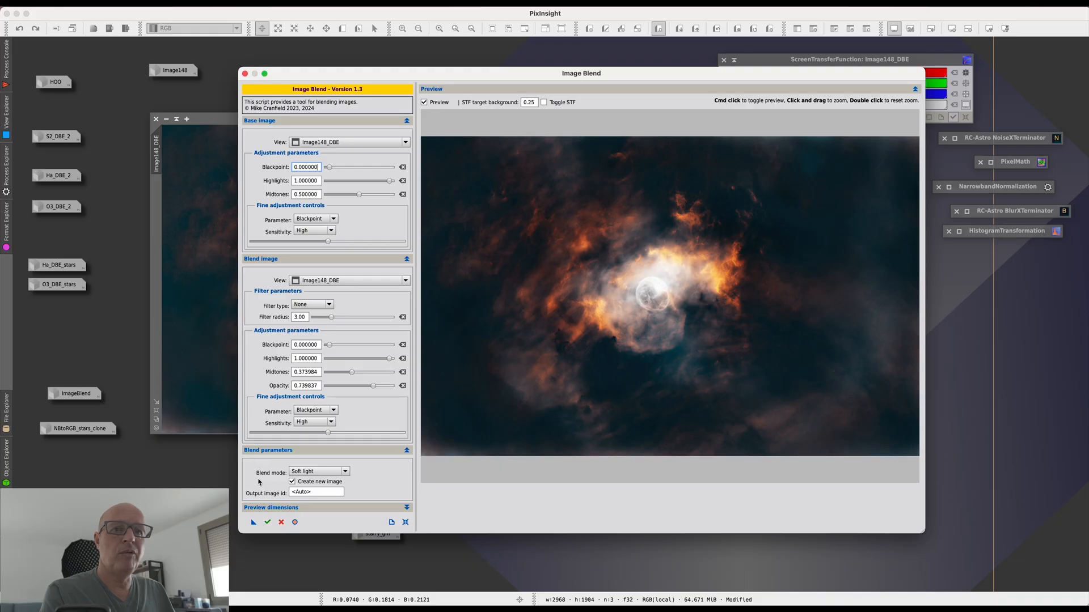
Step: Try the Overlay blend mode in the preview and return to Soft light
left_click(347, 474)
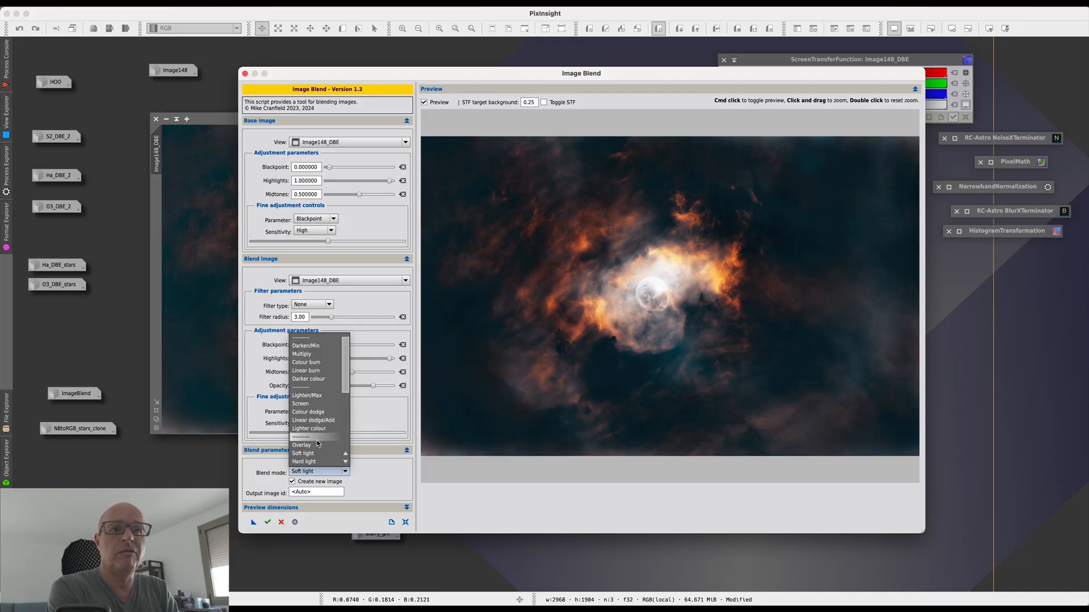
scroll(317, 442, "down", 1)
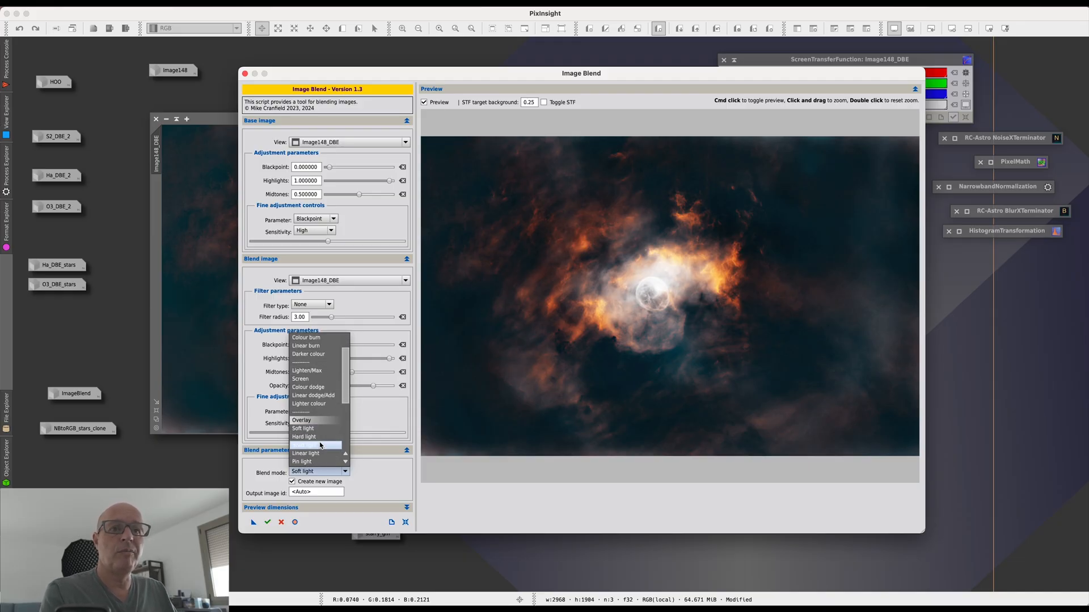
left_click(303, 422)
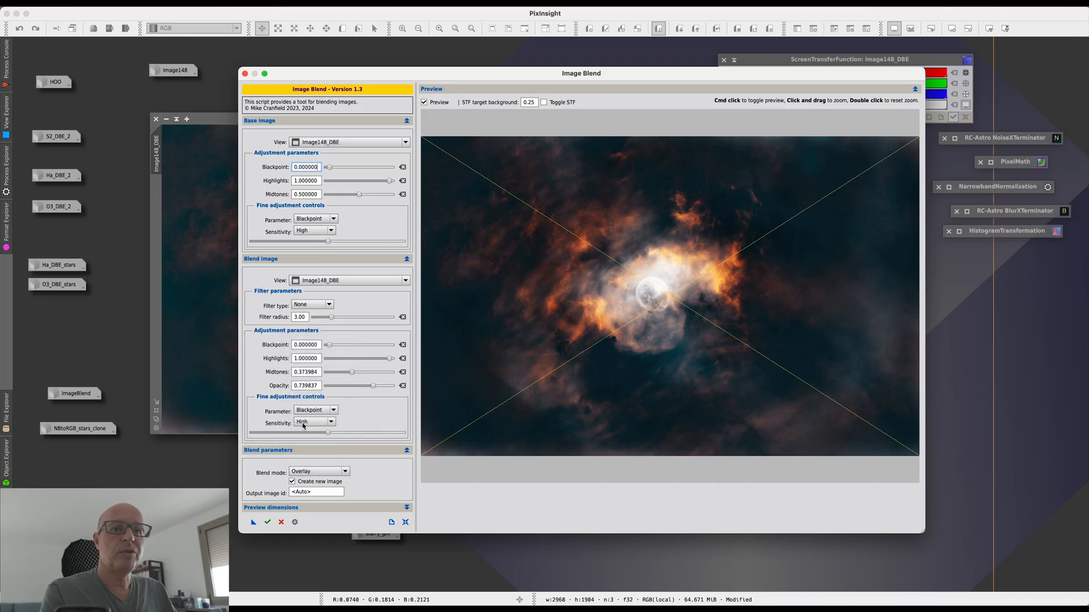
left_click(321, 472)
left_click(324, 473)
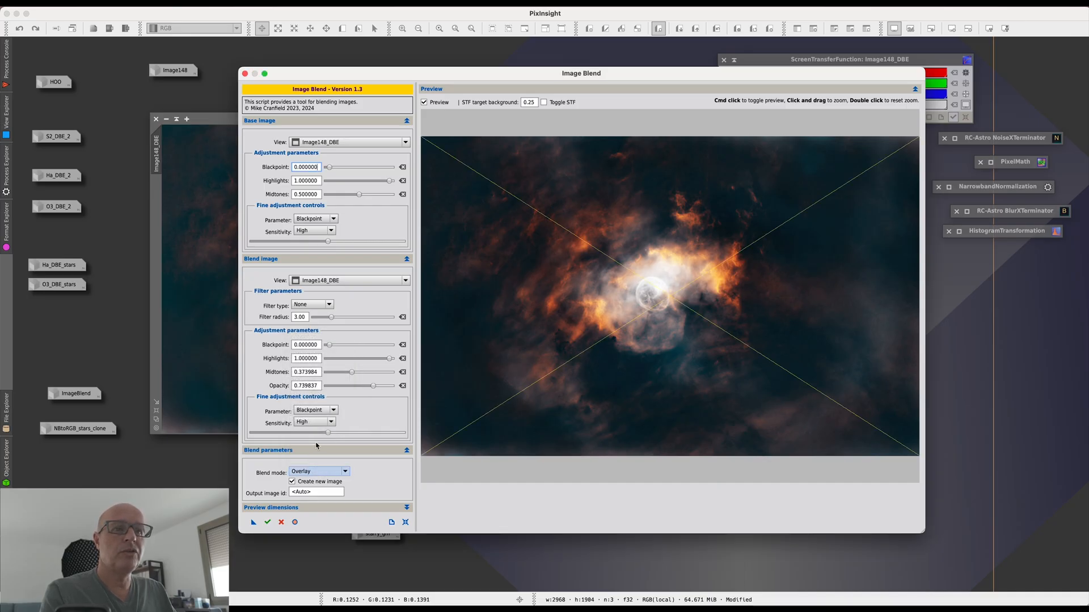
left_click(328, 473)
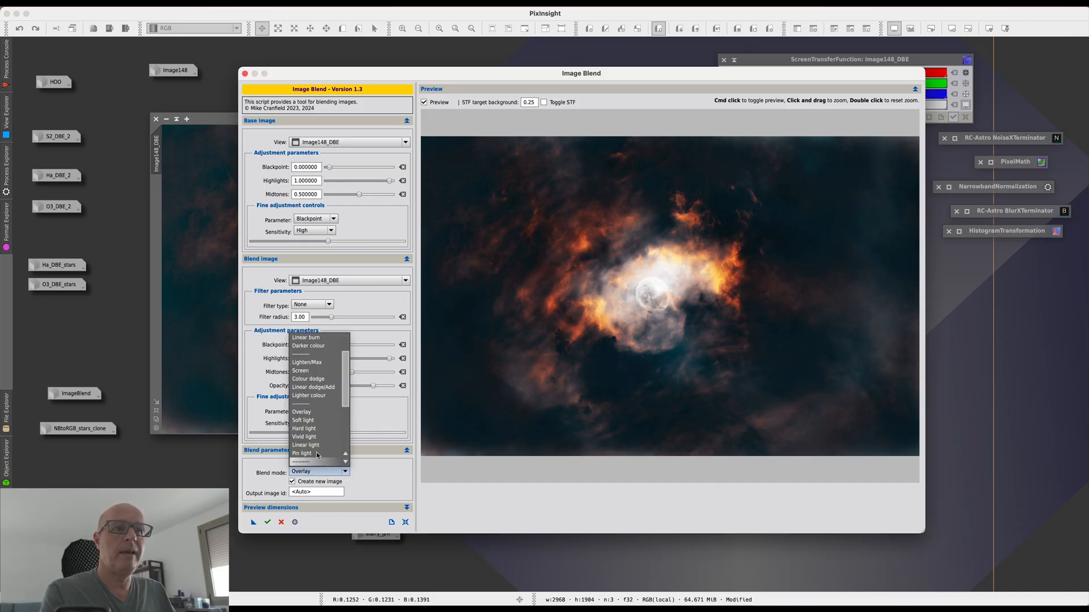
left_click(311, 427)
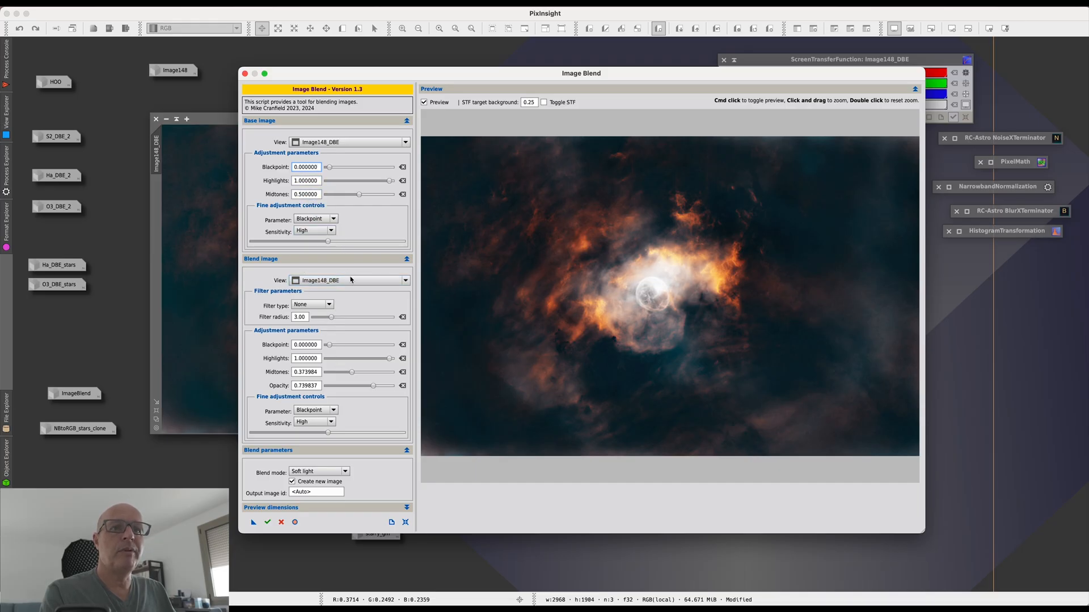
Step: Set the base image's Midtones to about 0.42 and the blend image's Opacity to about 0.51
left_click_drag(359, 196, 356, 197)
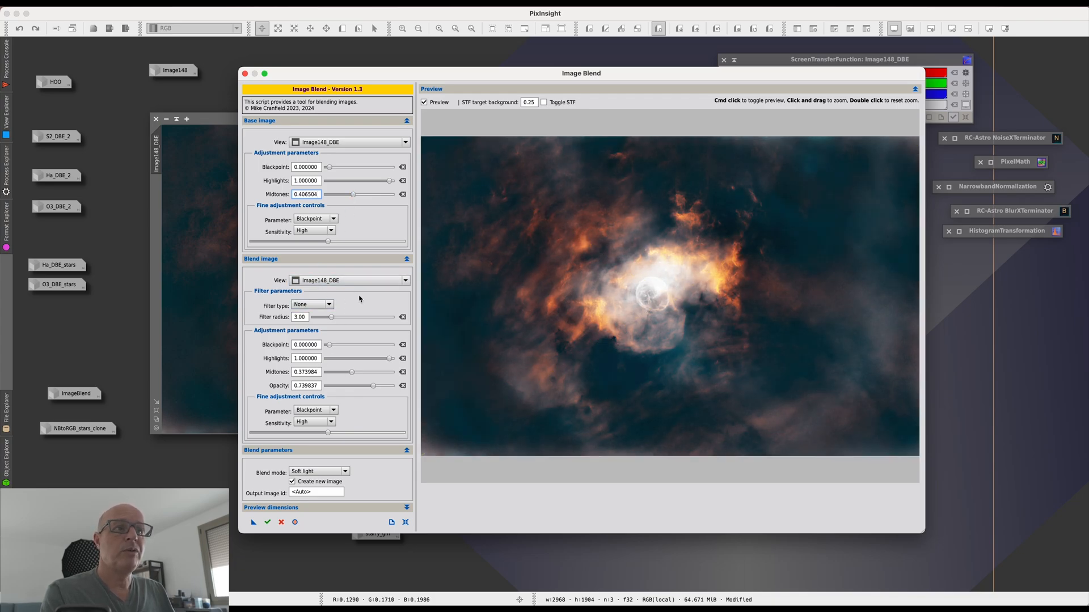
left_click_drag(355, 196, 356, 196)
left_click_drag(373, 387, 359, 389)
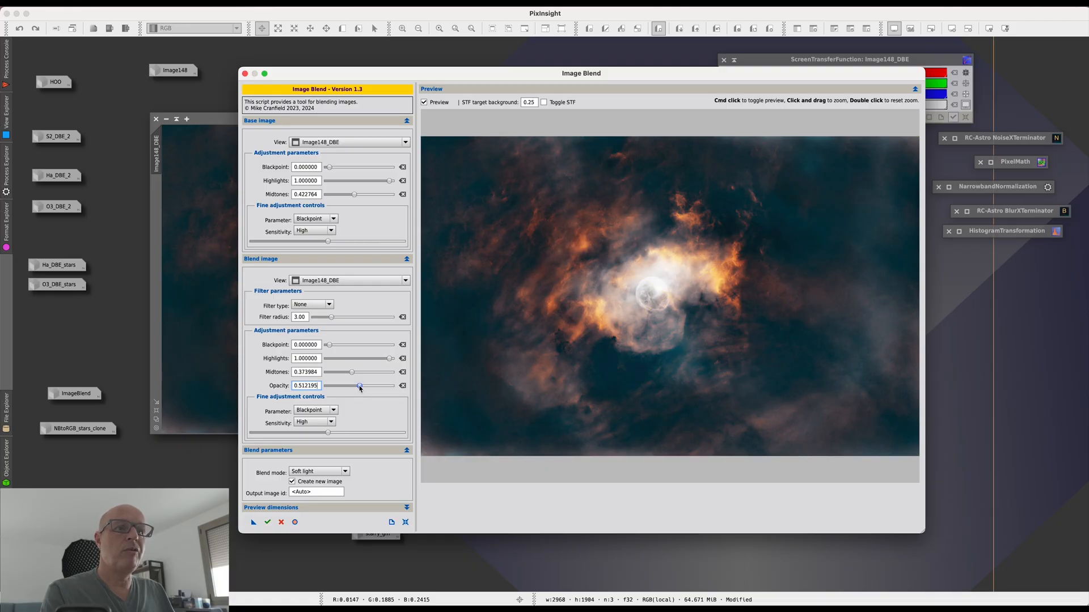
Step: Set the blend image's Opacity to about 0.46 and Midtones to about 0.28, then generate the Soft light blend and close Image Blend
left_click_drag(360, 388, 358, 389)
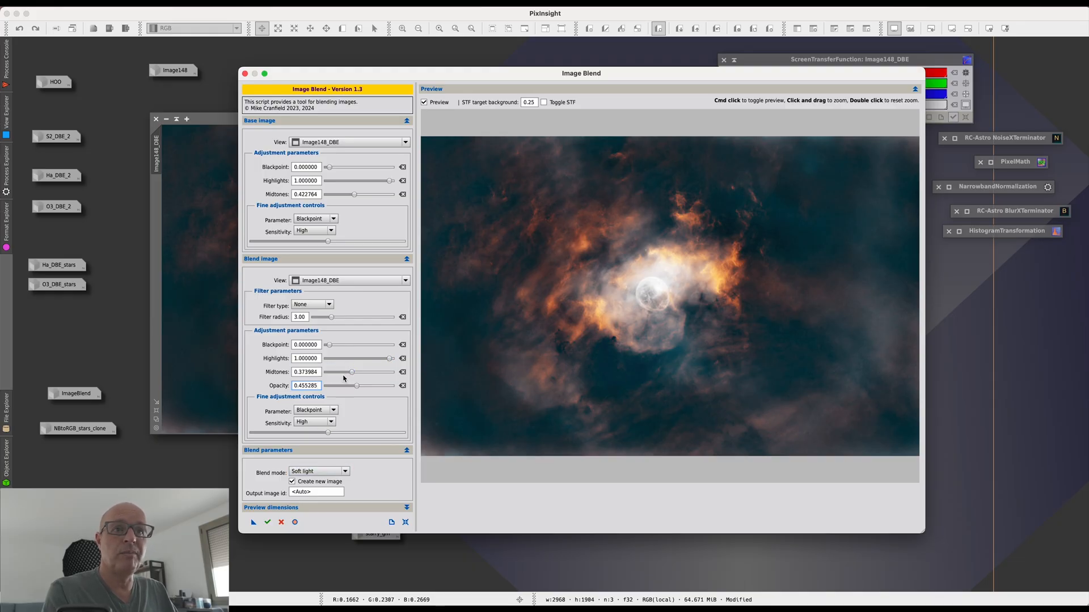
left_click_drag(351, 375, 347, 375)
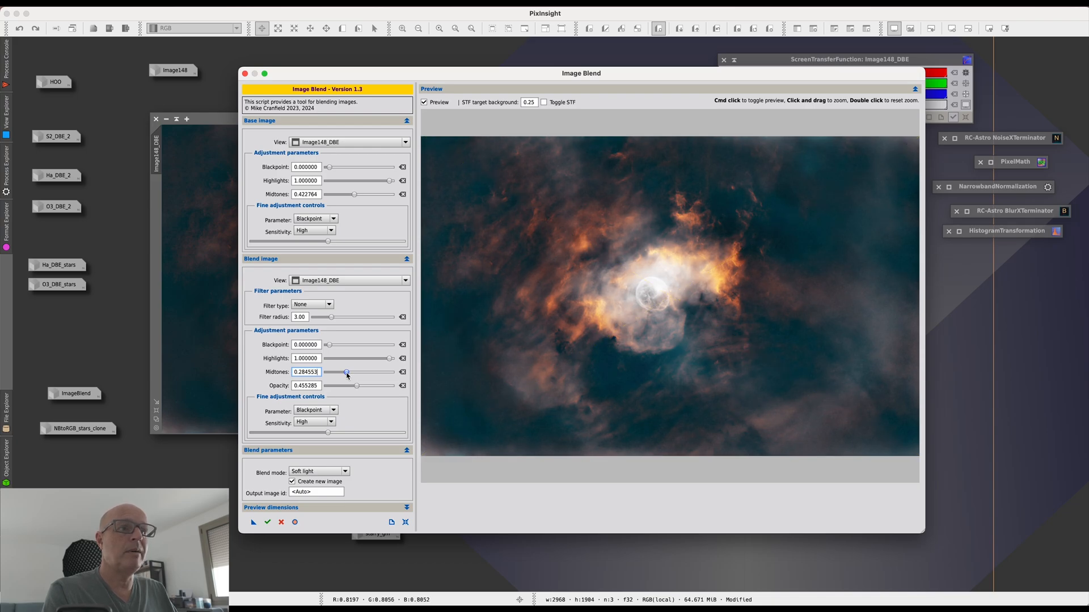
left_click(267, 522)
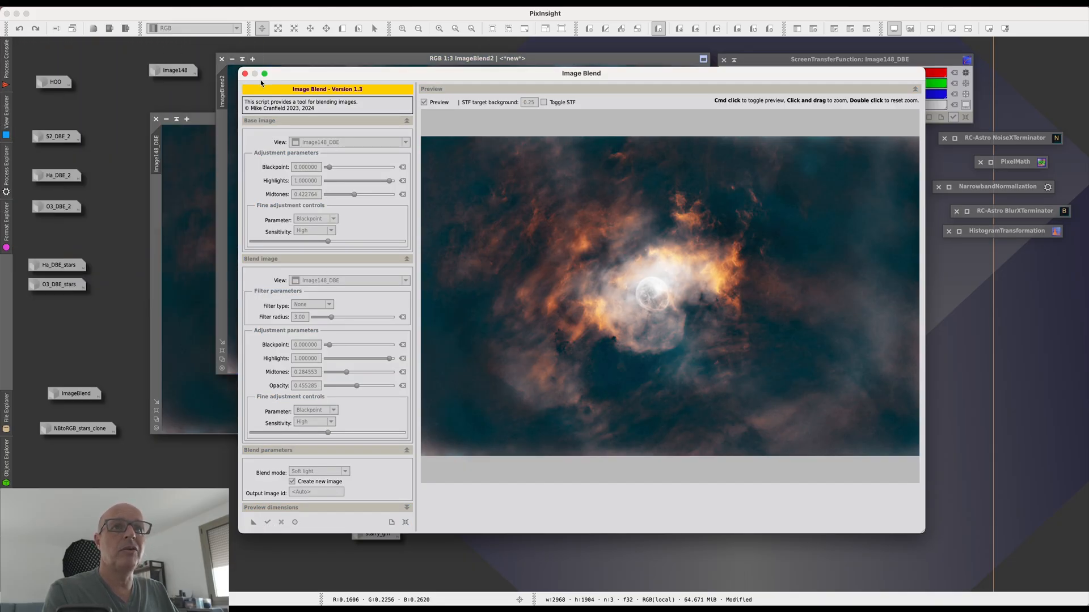
left_click(245, 74)
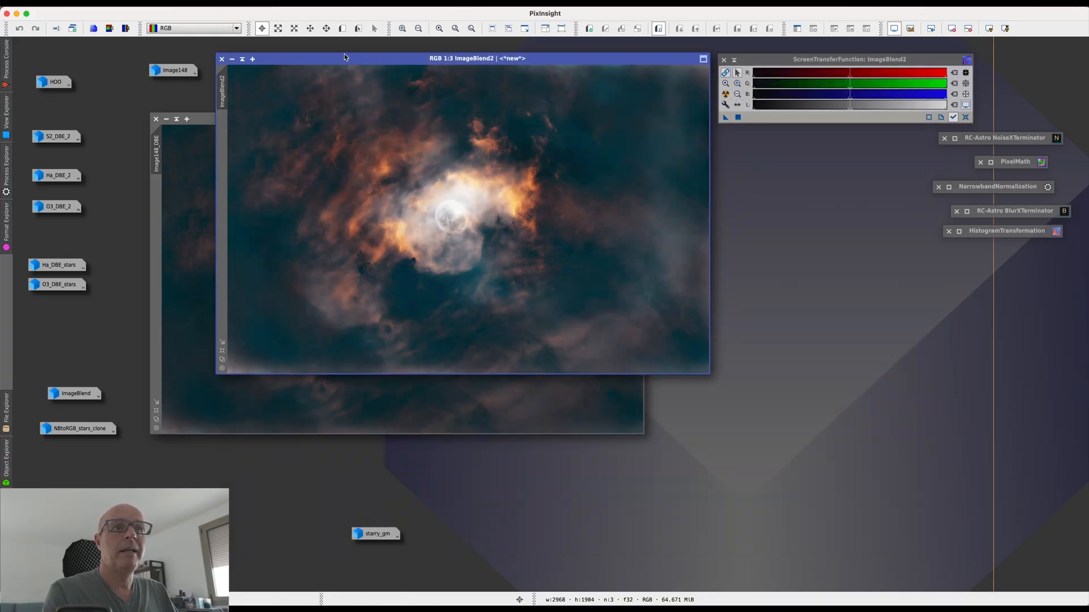
Step: Compare the ImageBlend2 result side by side with Image148_DBE and close ImageBlend2
left_click_drag(346, 64, 633, 135)
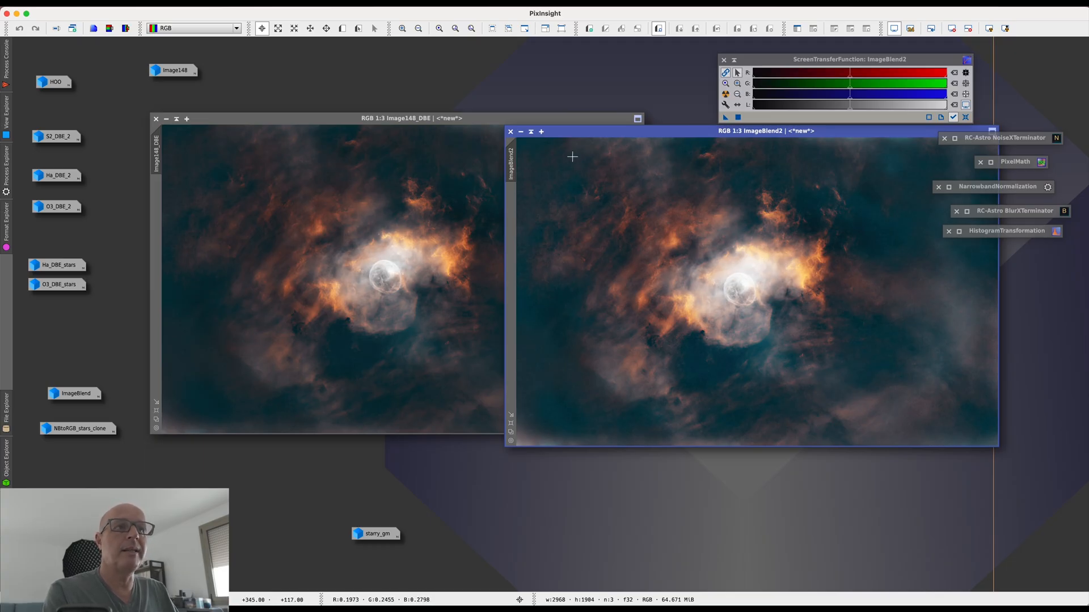
left_click_drag(567, 136, 275, 67)
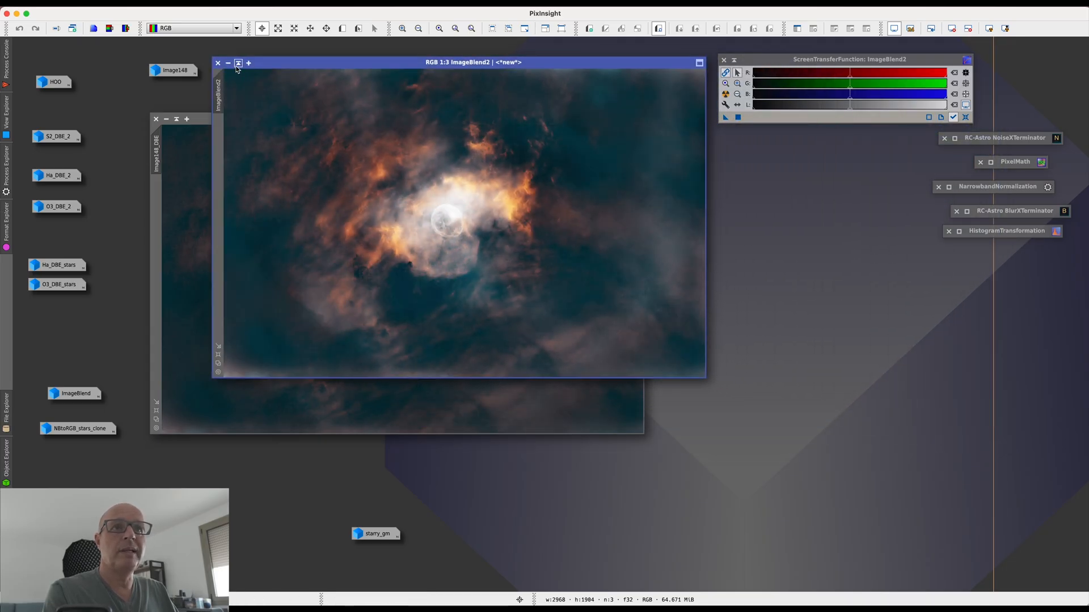
left_click(217, 64)
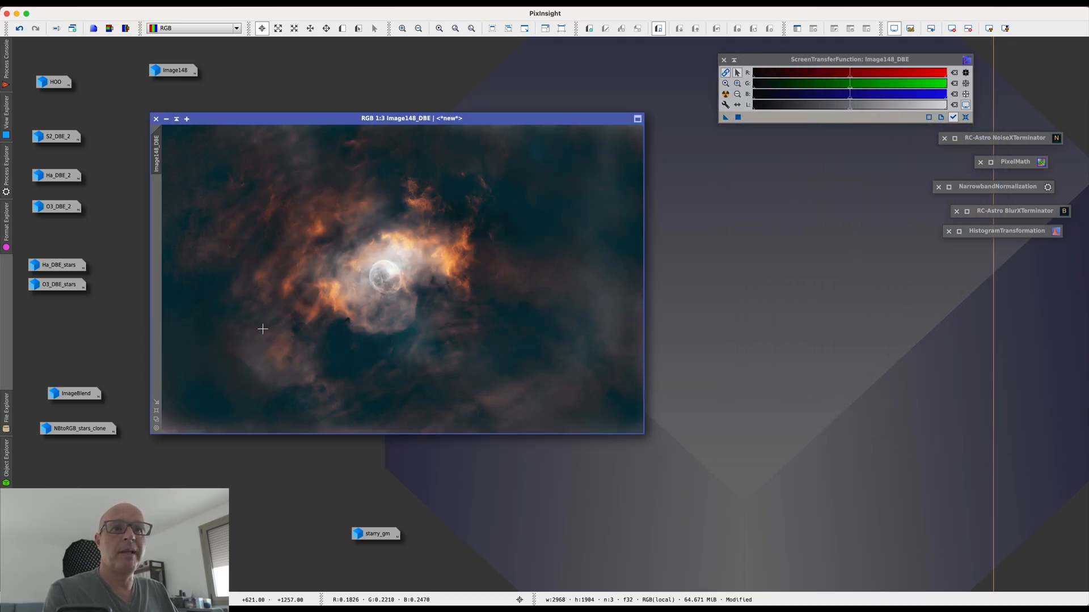
Step: Restore the ImageBlend image and minimize Image148_DBE, placing its icon beneath the Image148 icon
double_click(73, 396)
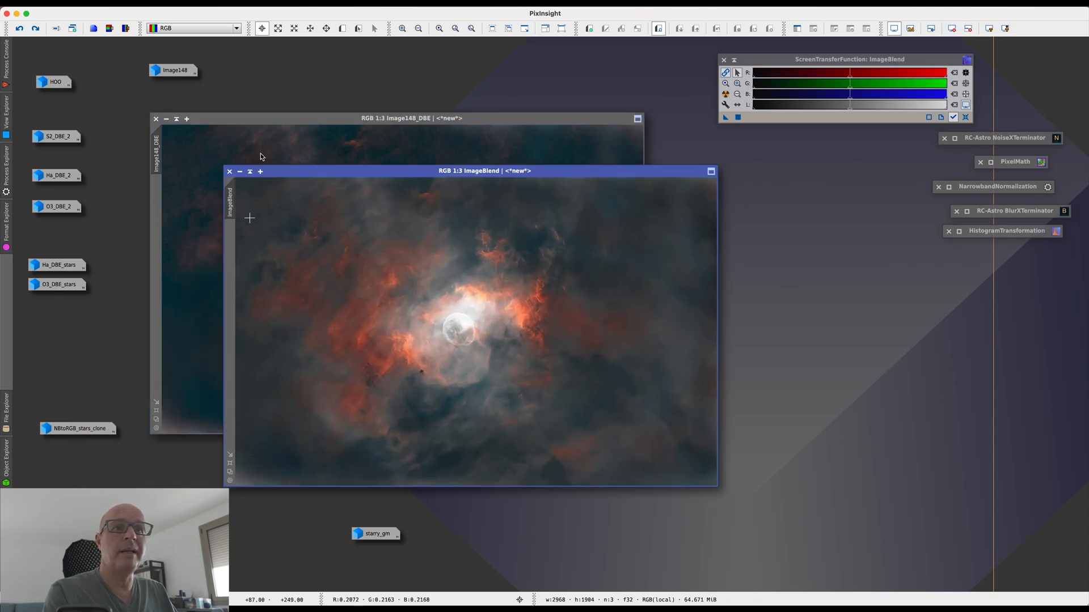
left_click_drag(330, 179, 564, 200)
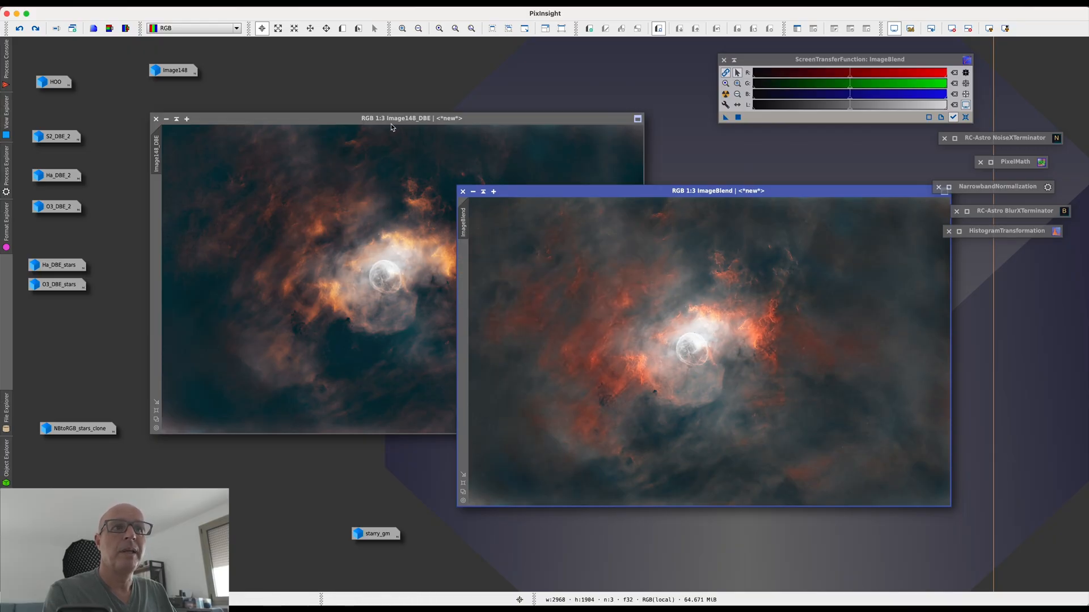
left_click(166, 119)
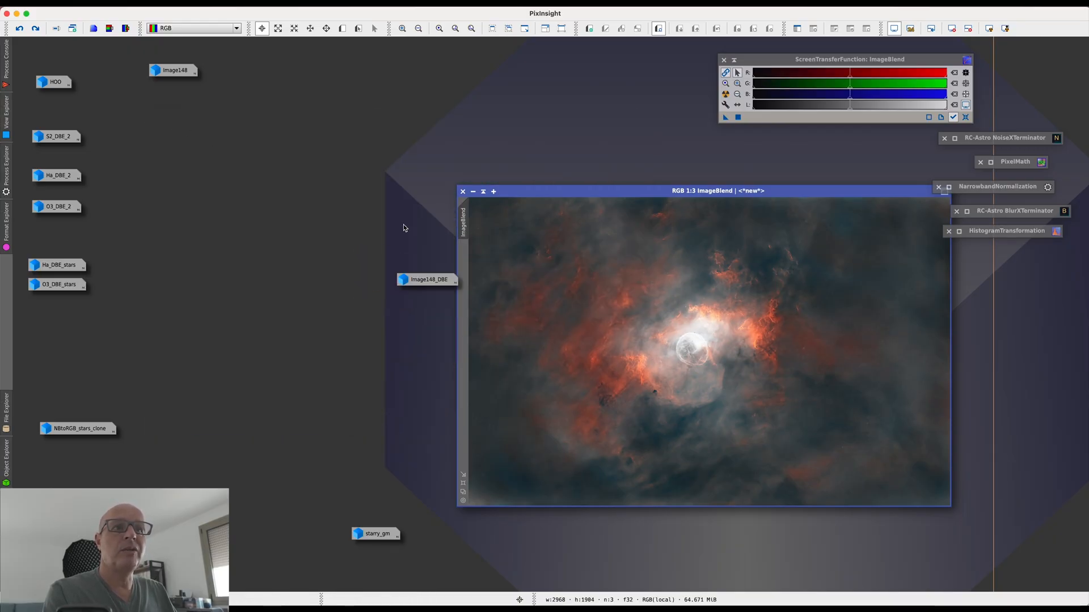
left_click_drag(427, 282, 177, 117)
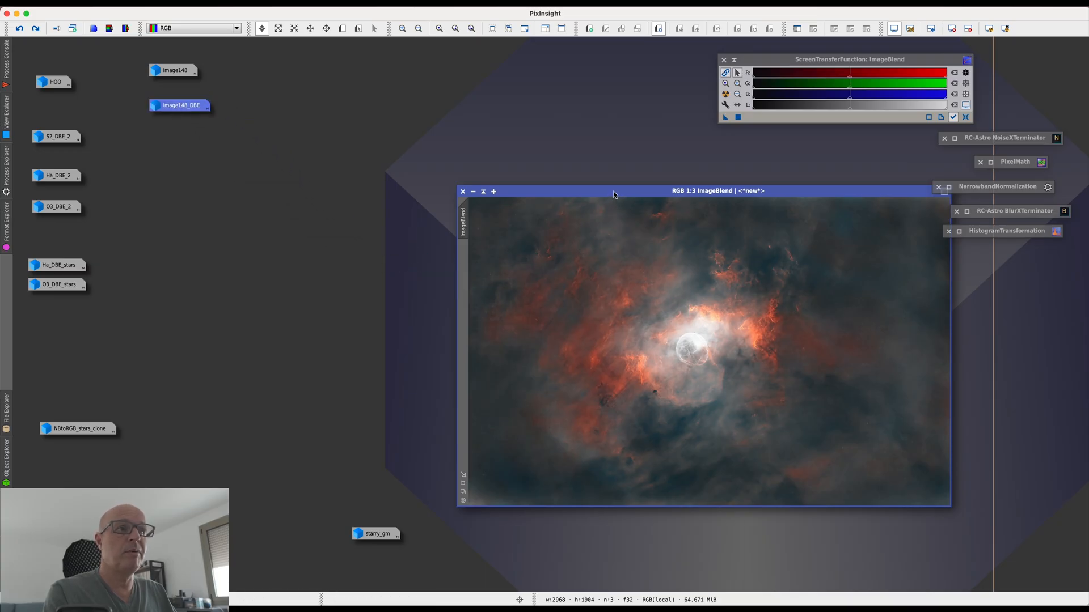
Step: Move the ImageBlend window into the free workspace area beside the minimized image icons
left_click_drag(438, 149, 375, 134)
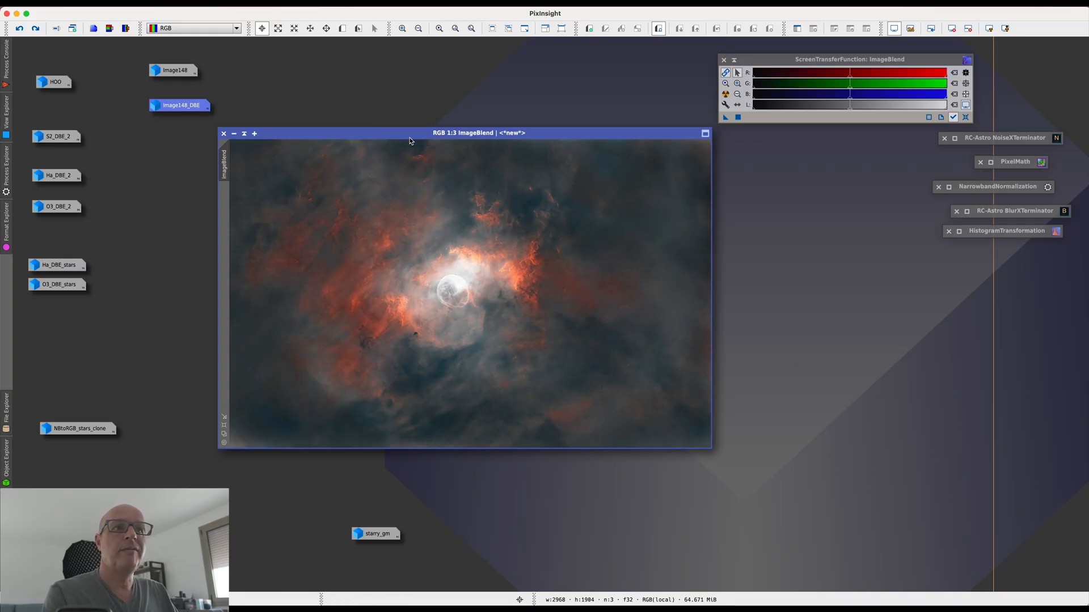
left_click_drag(412, 138, 383, 144)
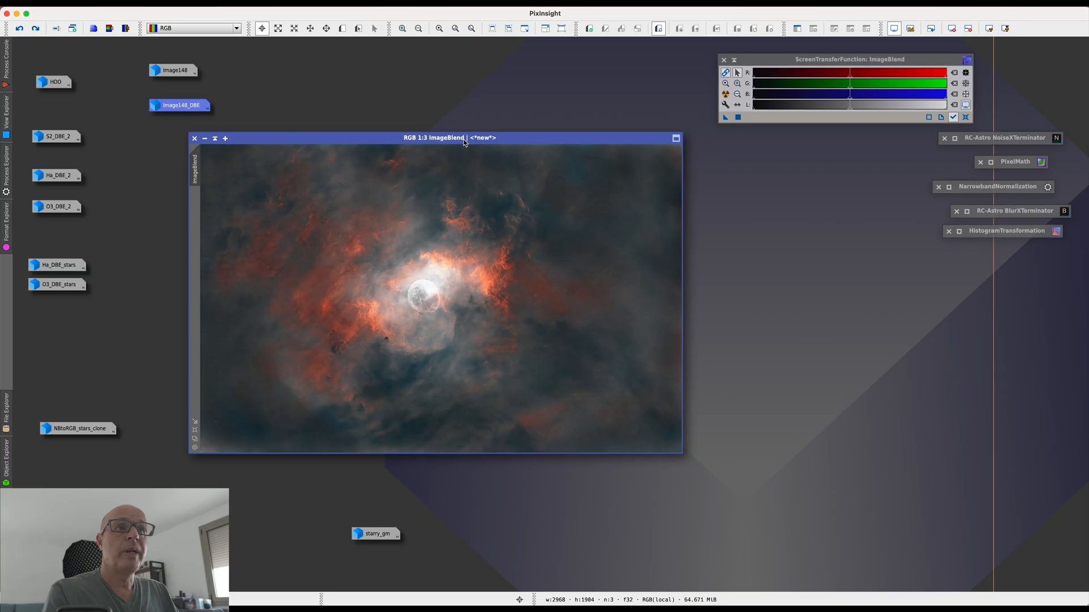
mouse_move(512, 138)
left_mouse_down()
mouse_move(531, 145)
mouse_move(494, 134)
left_mouse_up()
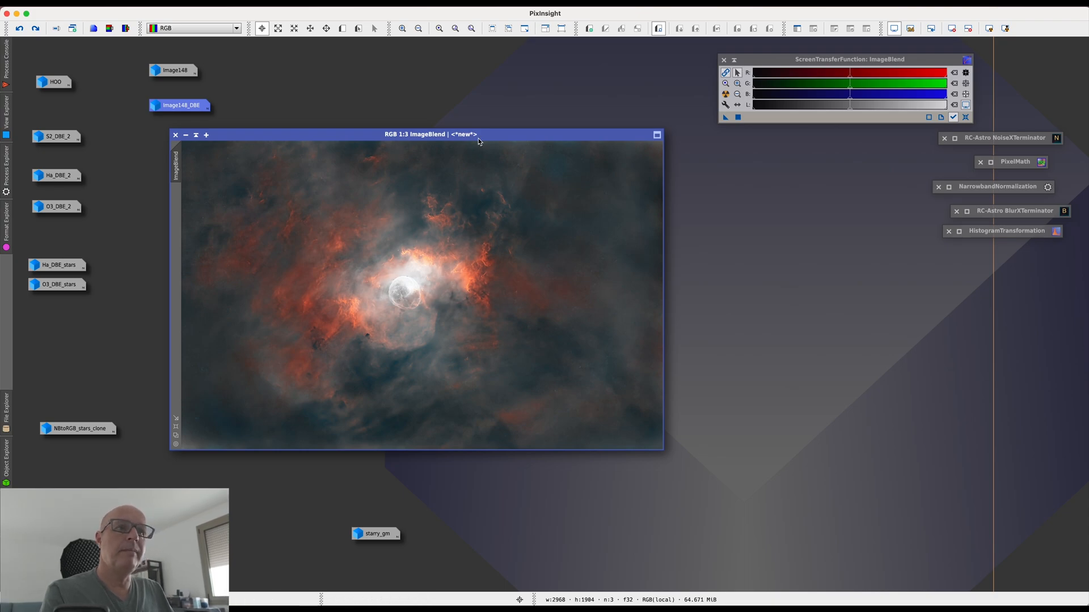
left_click_drag(493, 139, 482, 140)
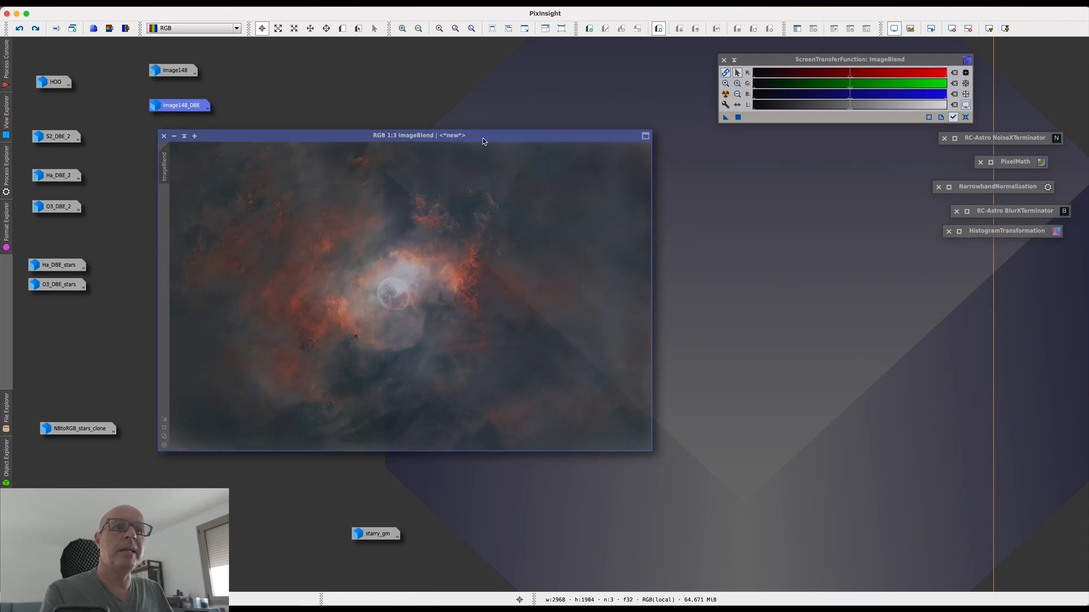
Step: Open CurvesTransformation beside ImageBlend, reset its curve, and show a real-time preview of the image
left_click(241, 7)
mouse_move(266, 15)
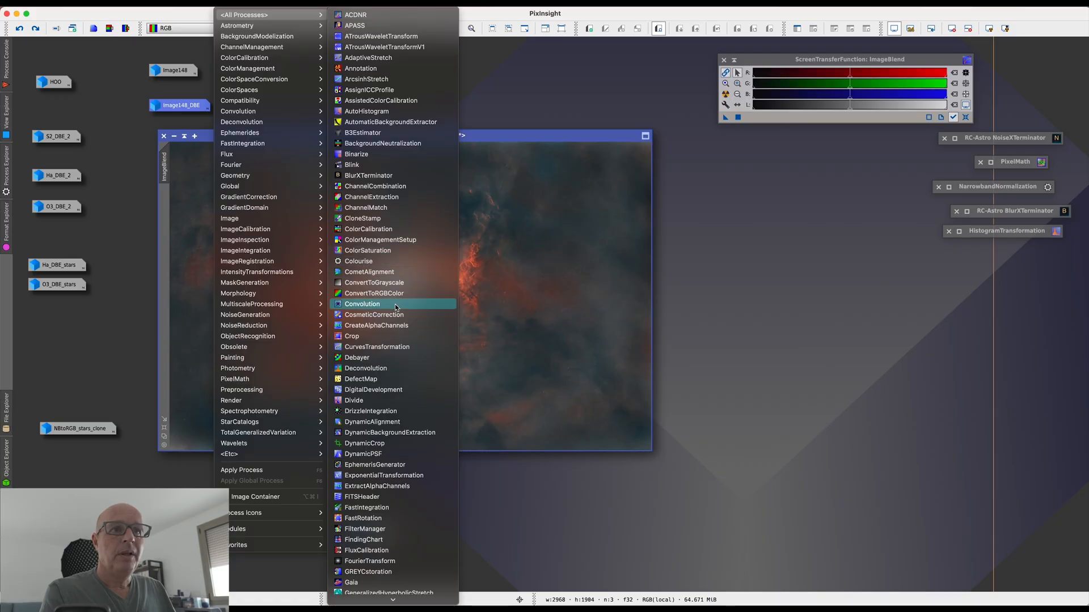
left_click(389, 347)
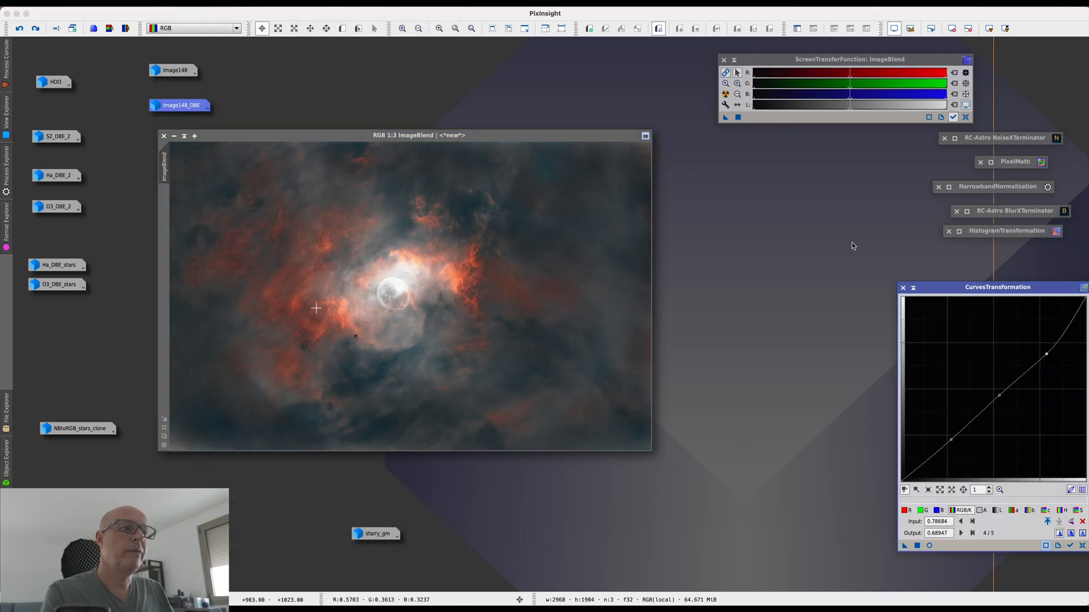
left_click_drag(928, 285, 768, 208)
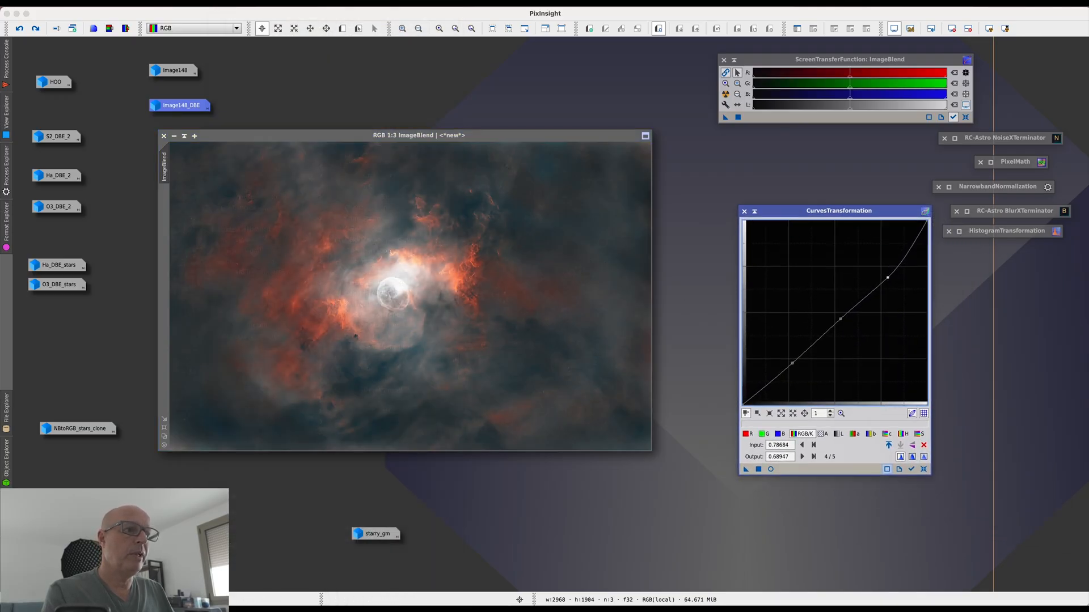
left_click(923, 470)
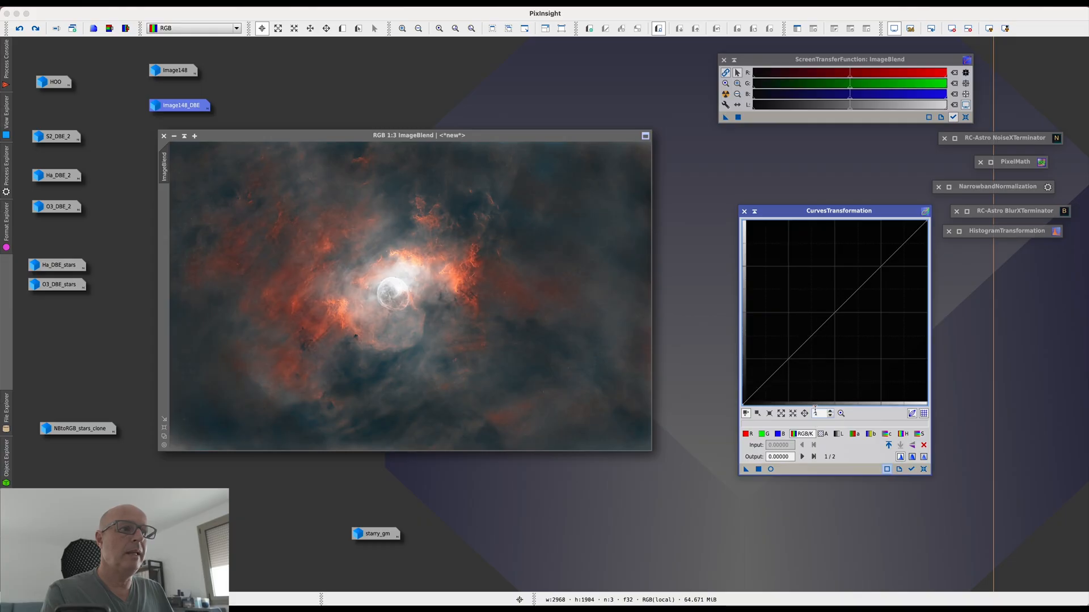
left_click(770, 470)
left_click_drag(421, 52, 529, 79)
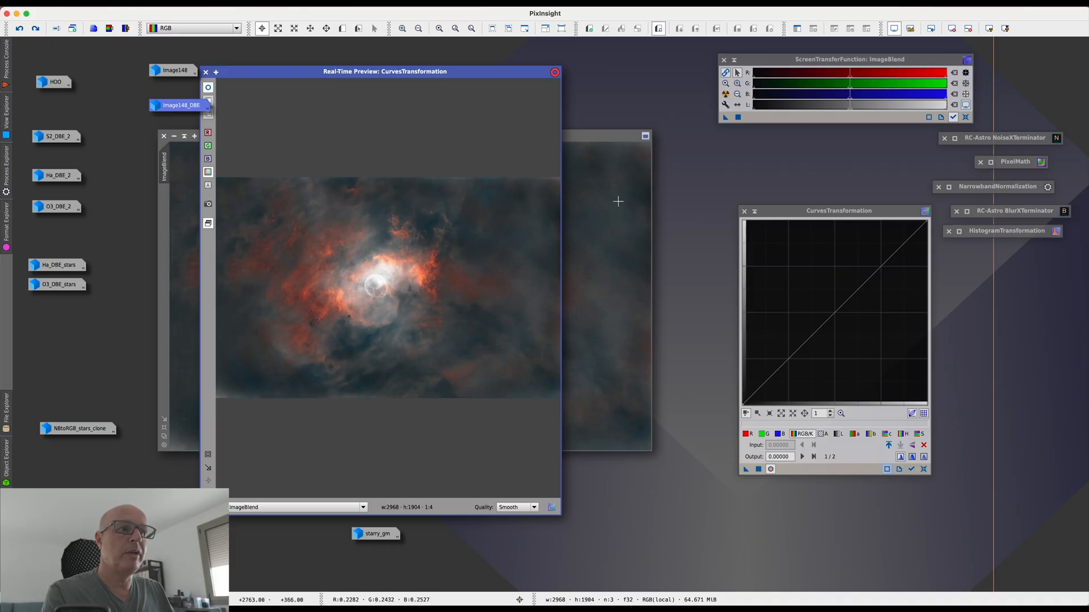
Step: Add RGB/K curve points at about 0.26/0.25 and 0.76/0.76 and apply the curve to ImageBlend
left_click(790, 361)
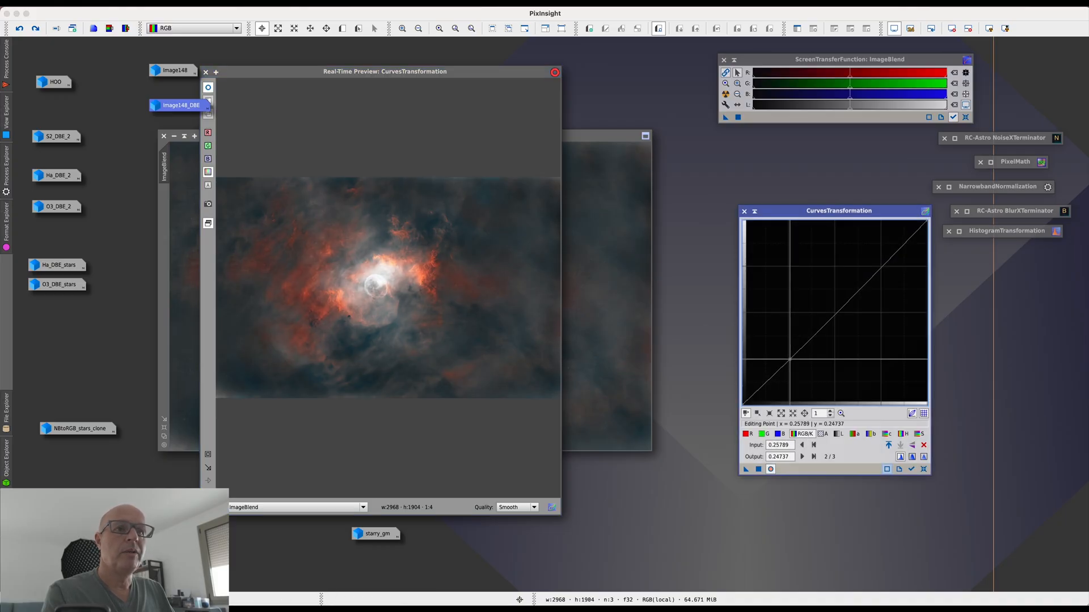
left_click(882, 264)
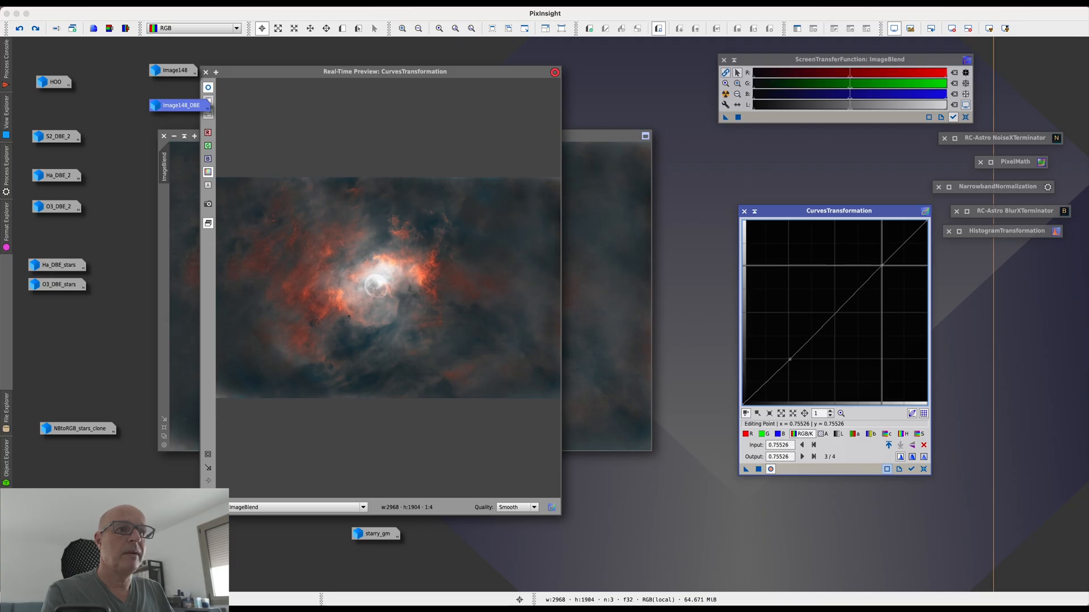
left_click(759, 470)
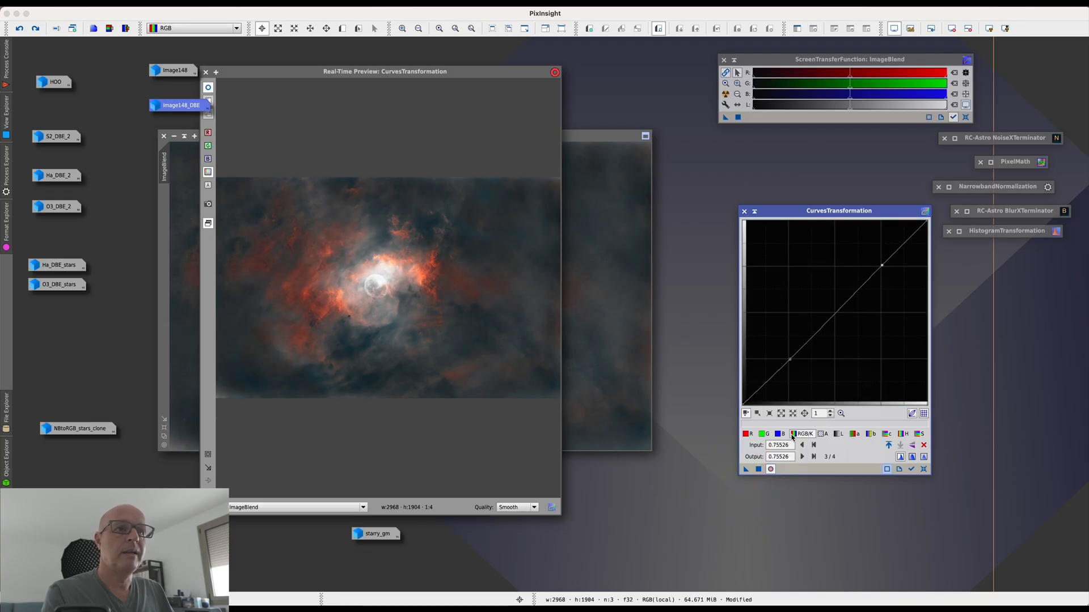
Step: Reset the curve to a single point near its middle, and put away the real-time preview and the CurvesTransformation window
left_click(924, 470)
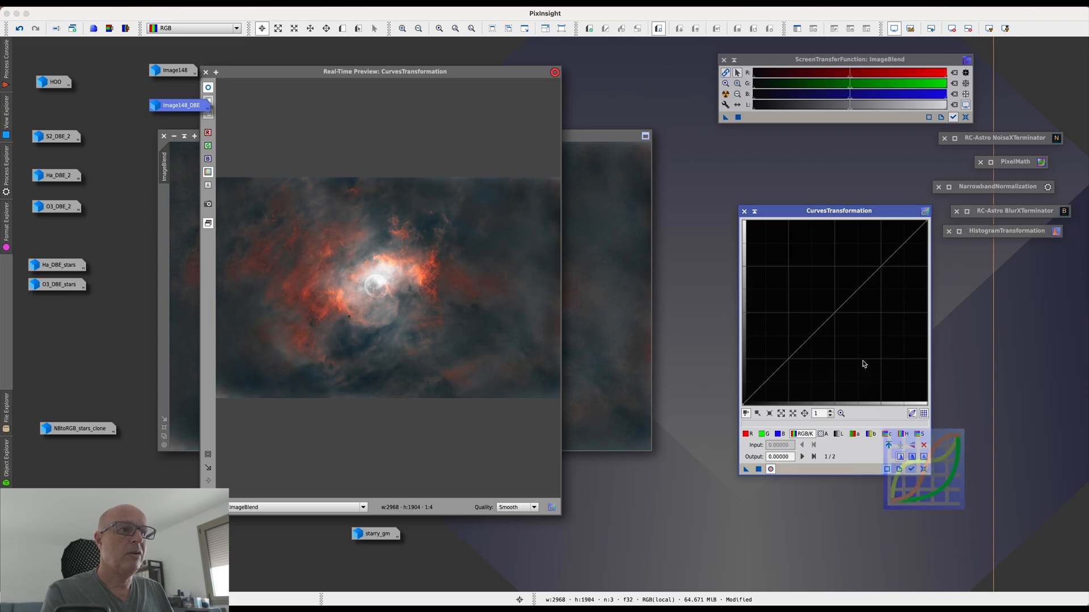
left_click(835, 311)
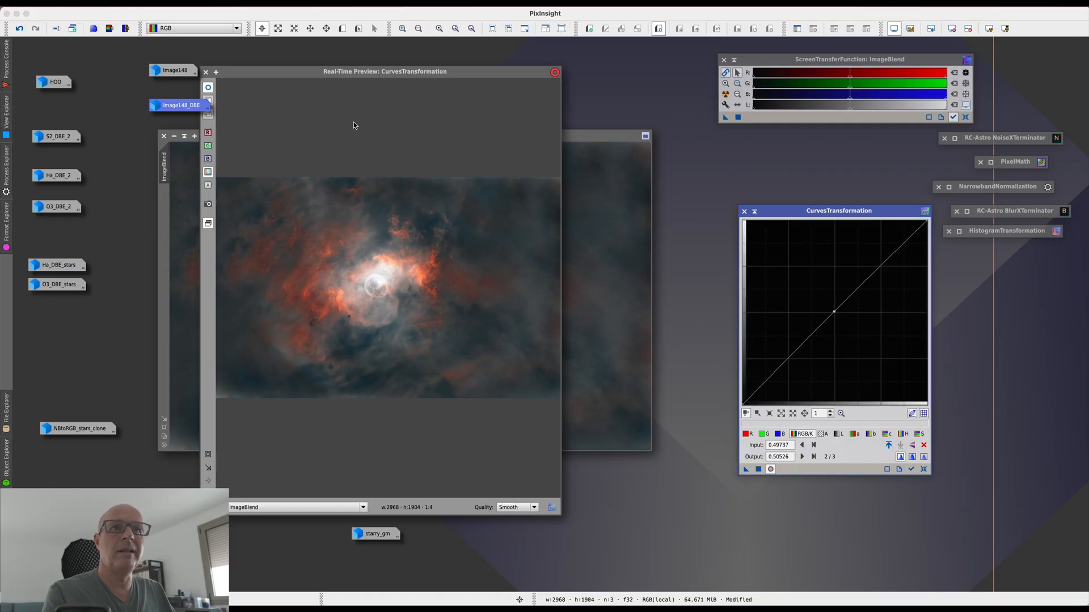
left_click(206, 73)
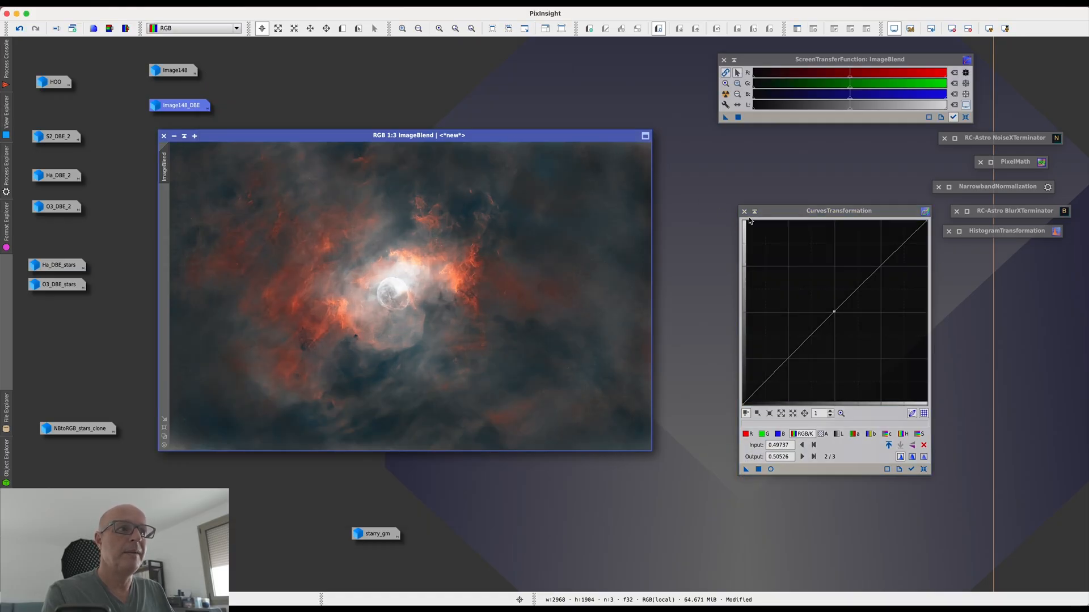
left_click(754, 213)
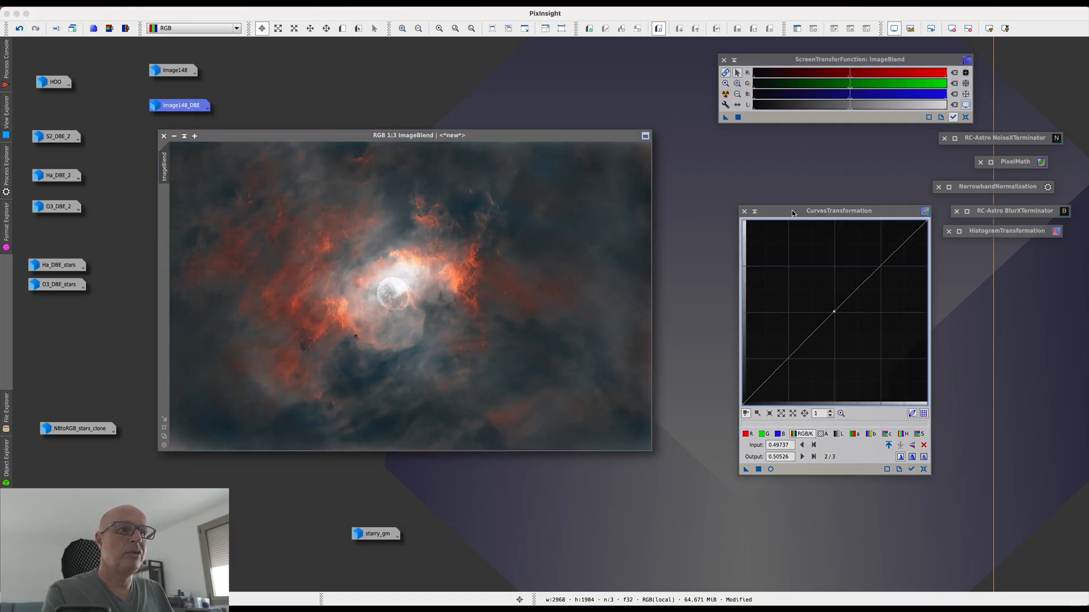
left_click(754, 212)
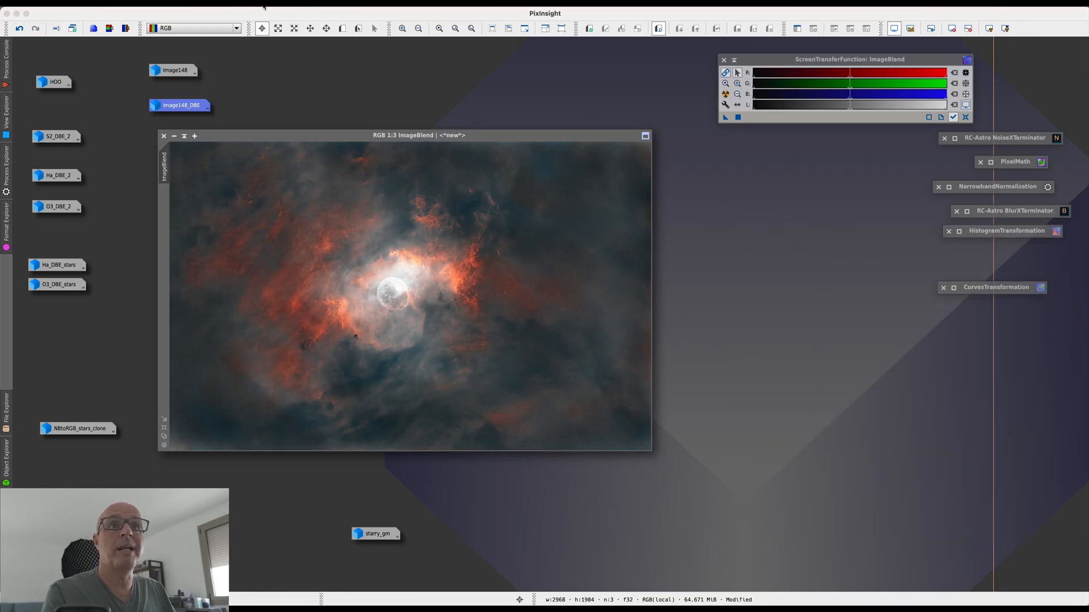
Step: Apply SCNR to ImageBlend, removing green with Average Neutral protection, an amount of 0.56 and lightness preserved
left_click(233, 4)
scroll(372, 341, "down", 15)
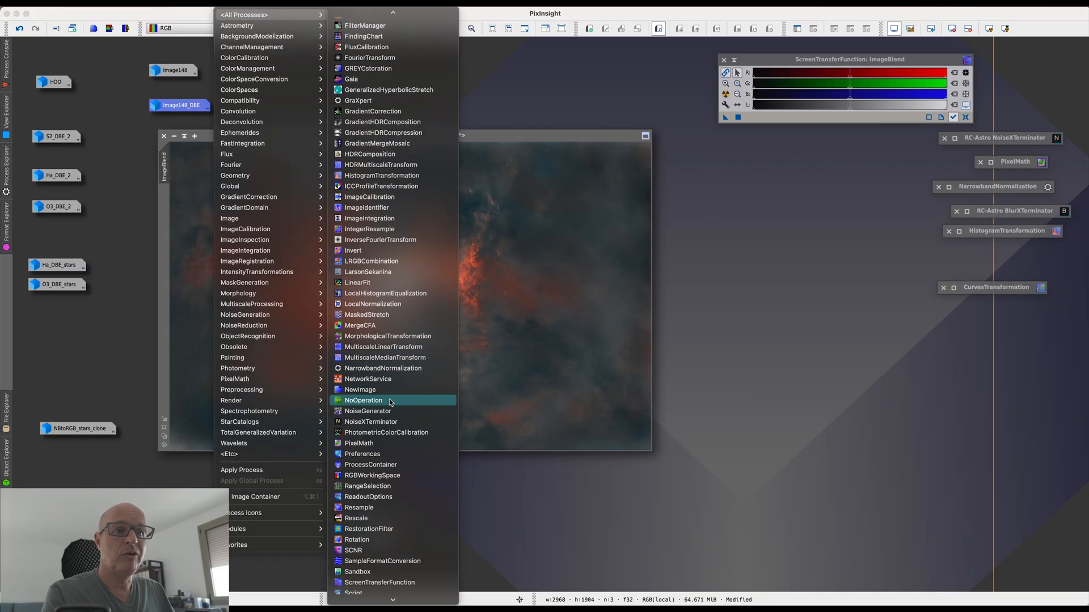
scroll(390, 402, "down", 10)
left_click(354, 428)
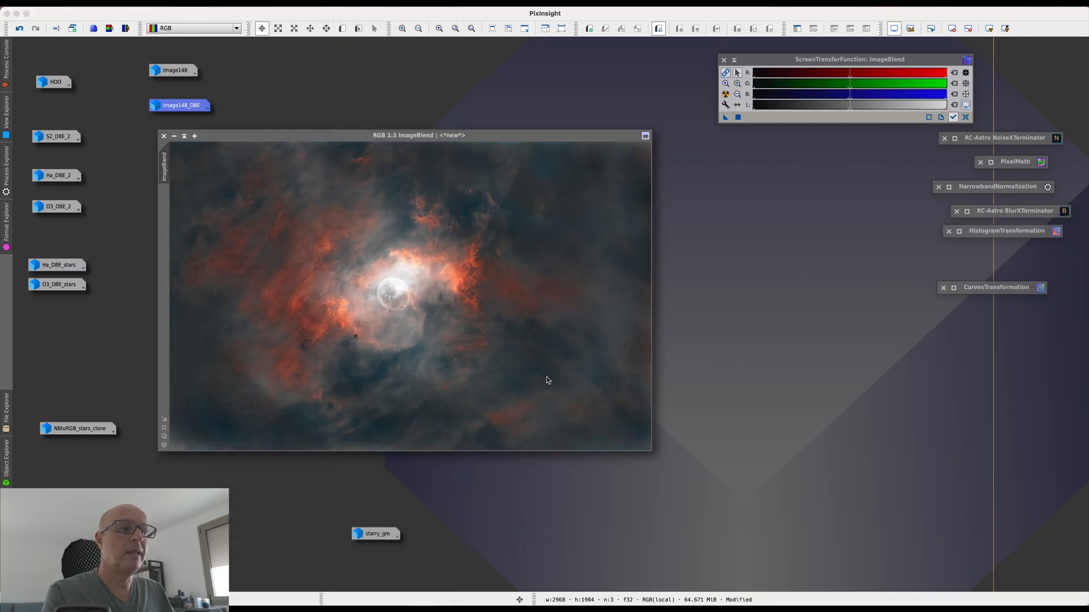
left_click_drag(984, 384, 761, 212)
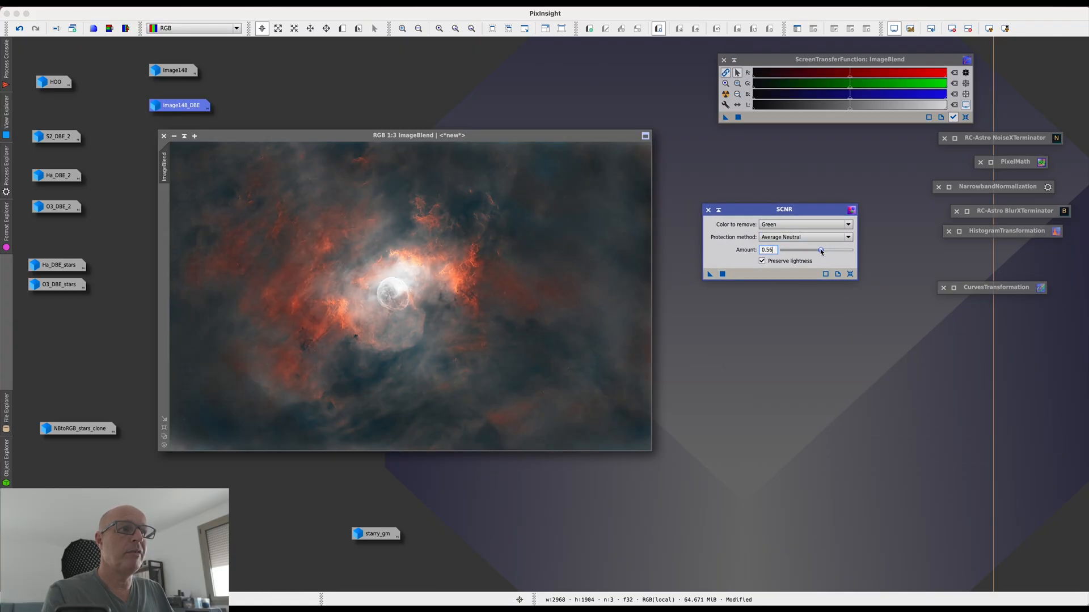
left_click_drag(710, 275, 559, 280)
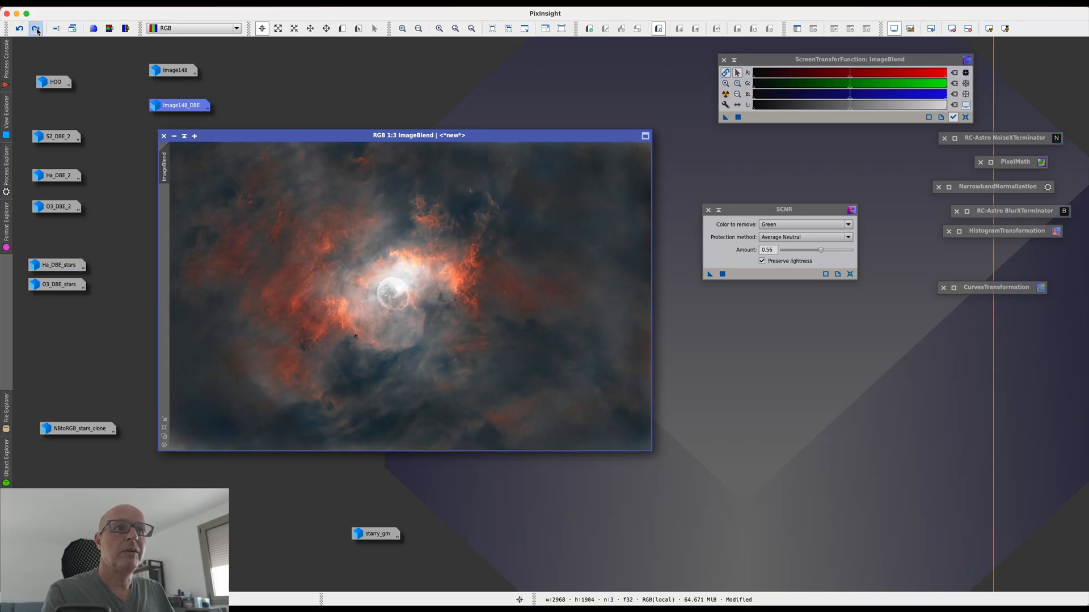
Step: Inspect the dark upper area of ImageBlend at 1:1 with and without the green removal, and return to the full view
scroll(544, 179, "up", 1)
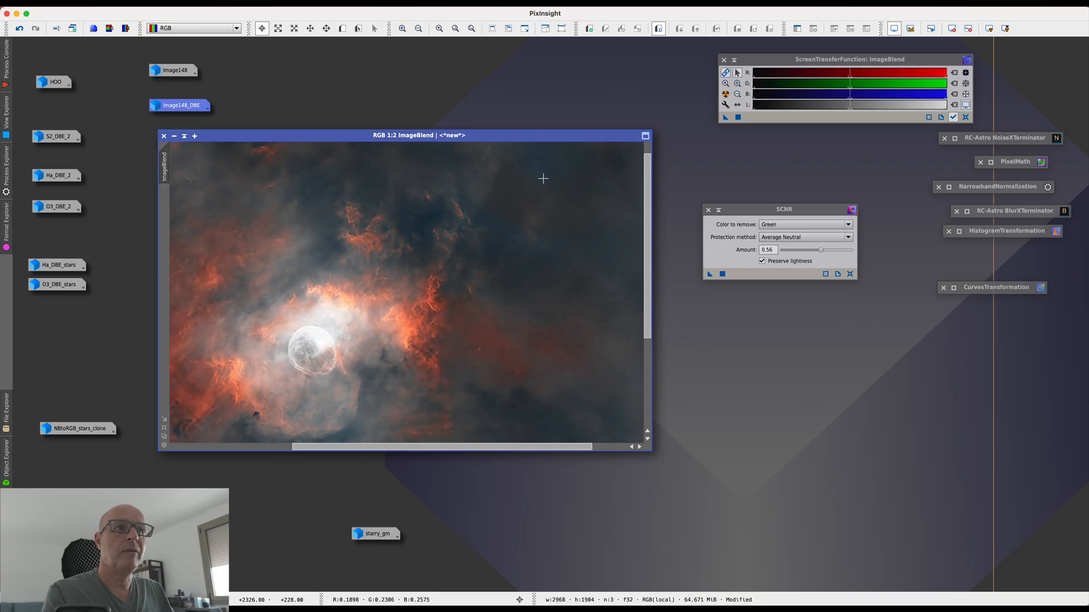
scroll(543, 178, "up", 1)
key("space")
left_click_drag(483, 221, 488, 319)
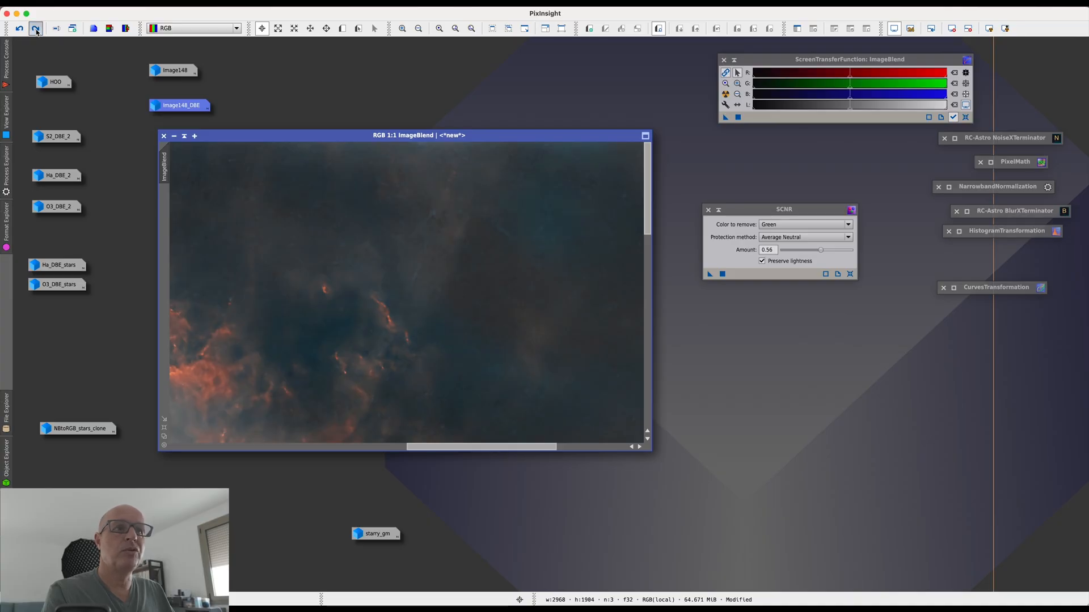
left_click(164, 437)
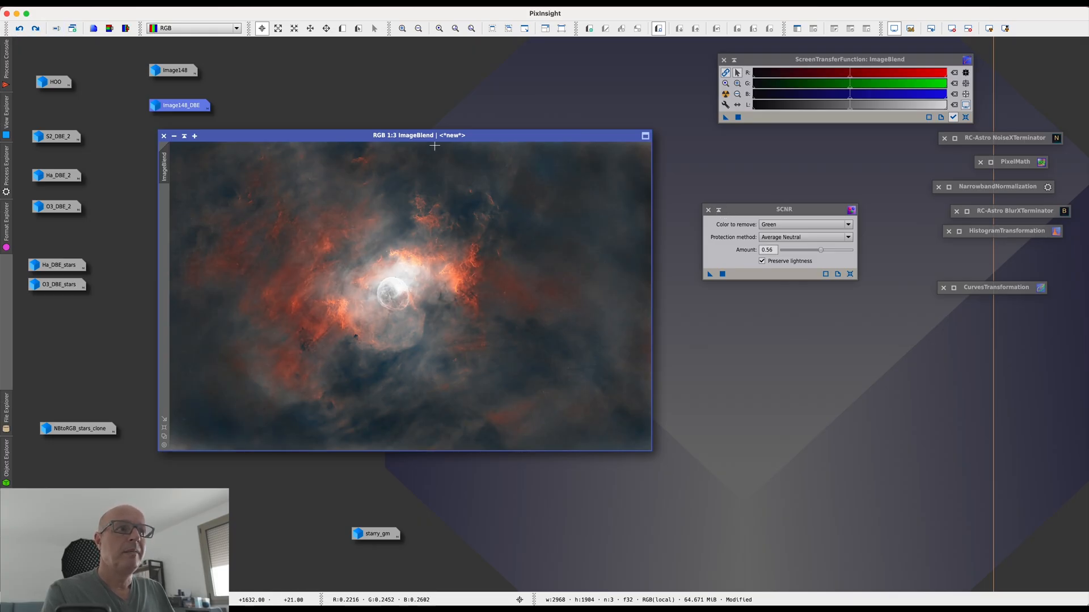
Step: Collapse the SCNR window and place it directly below the collapsed CurvesTransformation window
left_click(721, 214)
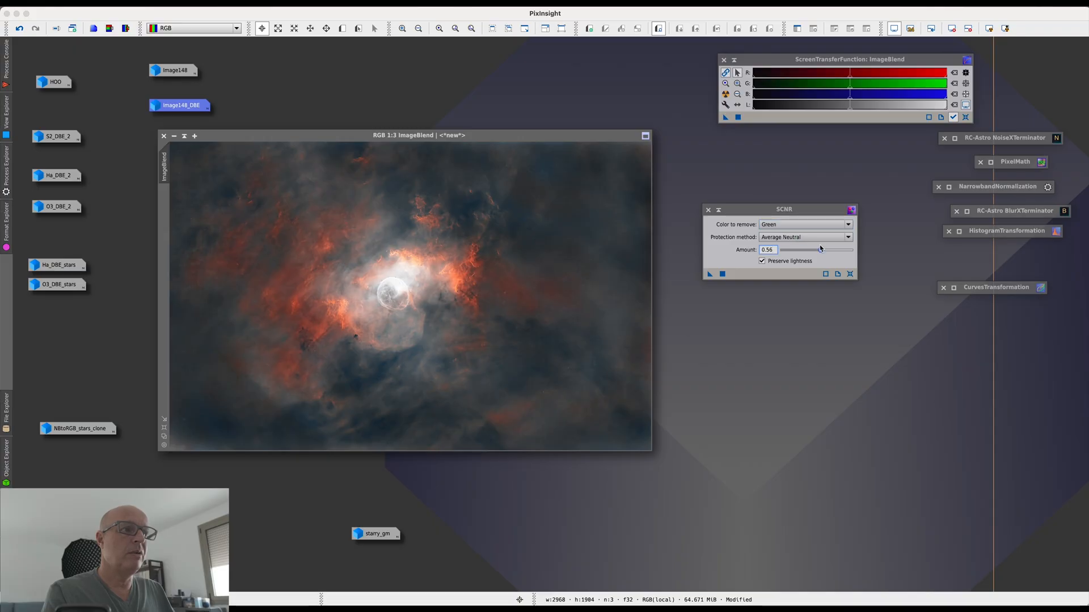
left_click(719, 210)
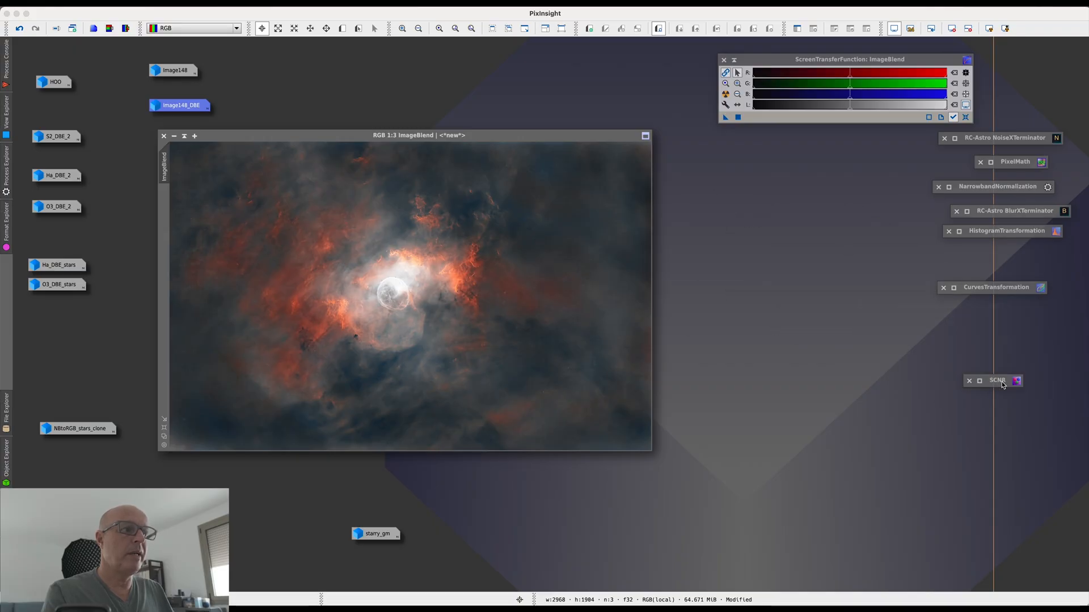
left_click_drag(1002, 384, 1008, 322)
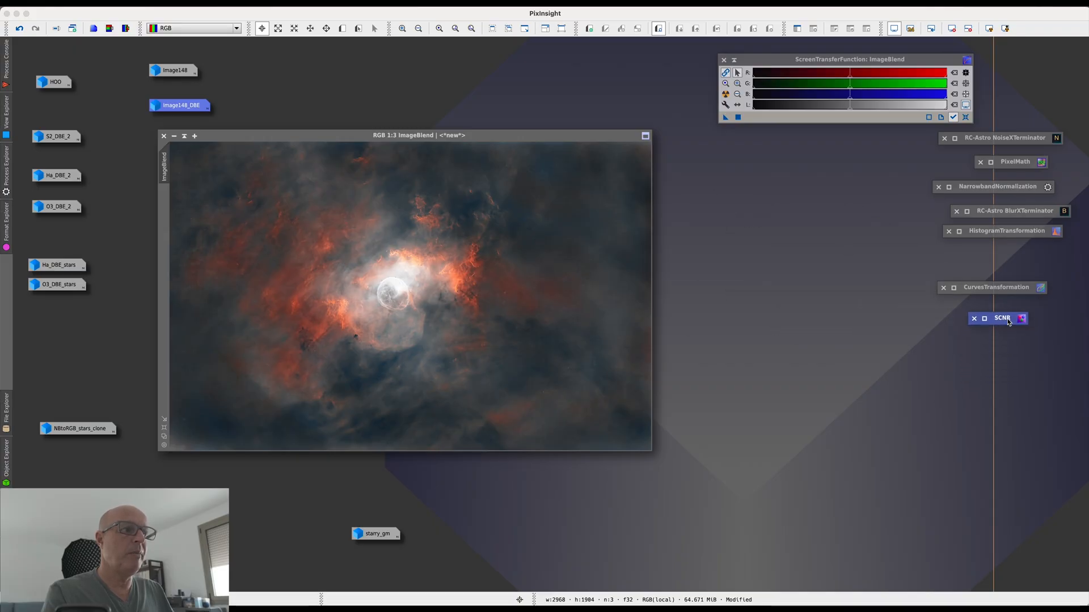
Step: Inspect the noise in the dark areas of ImageBlend beside the nebula at 2:1, and return to the full view
left_click(513, 290)
scroll(513, 291, "up", 2)
scroll(513, 291, "up", 1)
key("space")
left_click_drag(522, 273, 448, 403)
left_click_drag(481, 286, 536, 379)
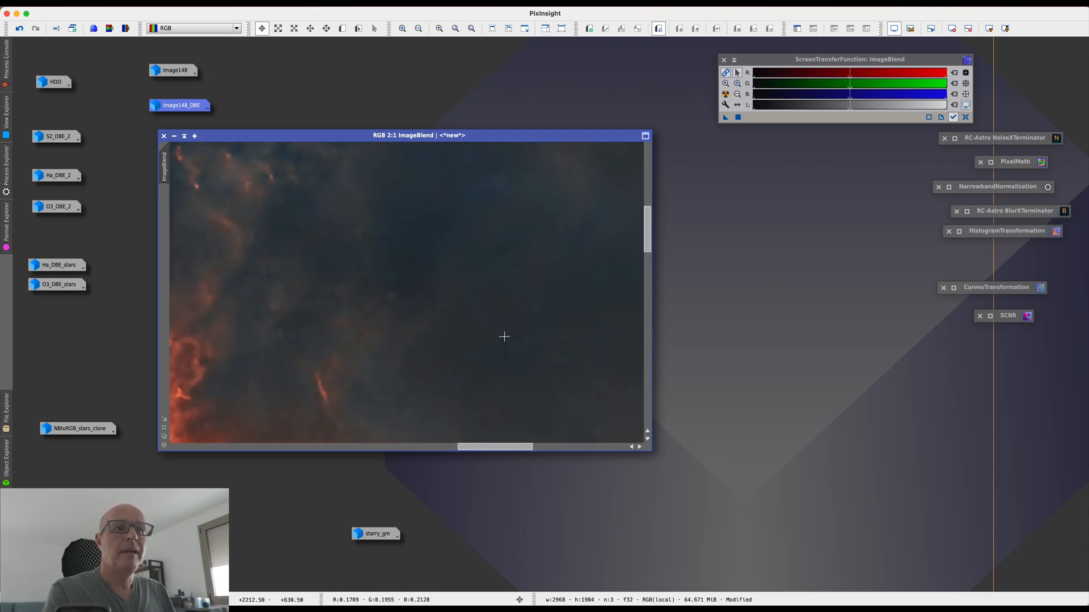
key("space")
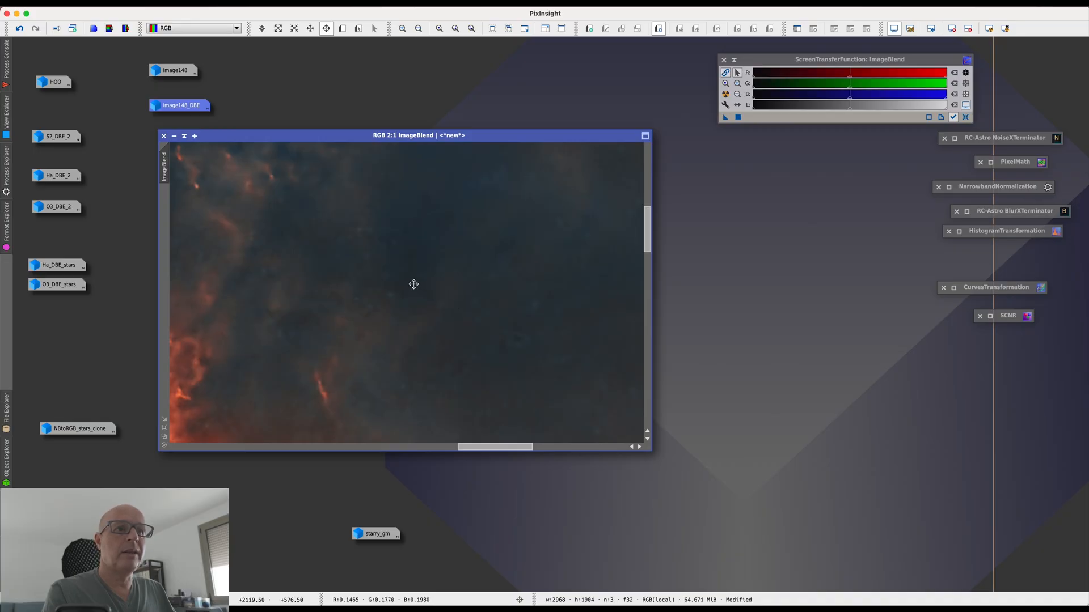
left_click_drag(414, 283, 546, 355)
left_click_drag(542, 274, 479, 359)
left_click_drag(522, 290, 423, 270)
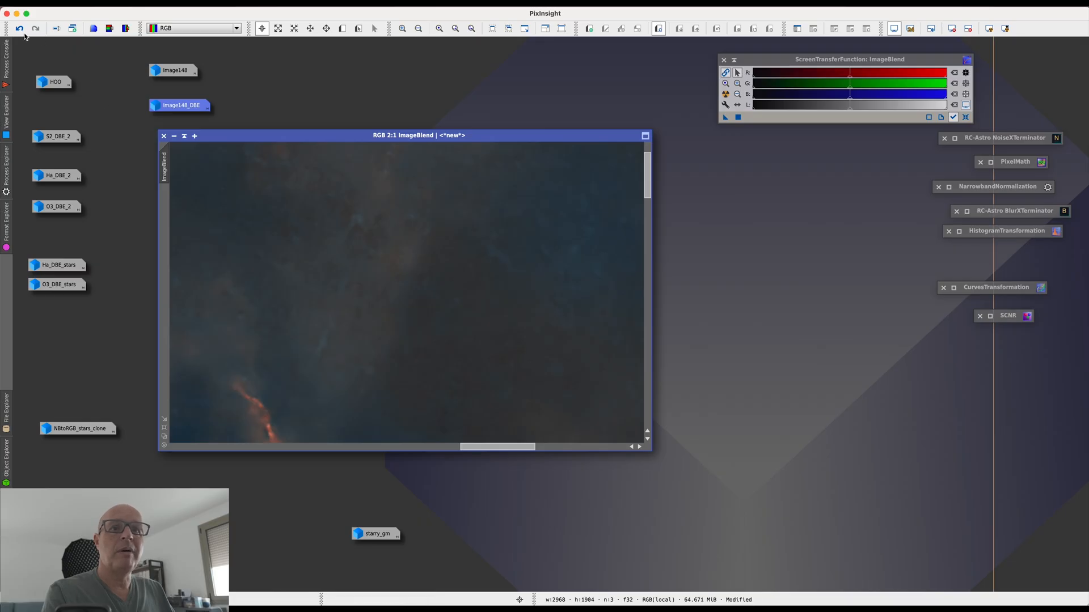
left_click(166, 437)
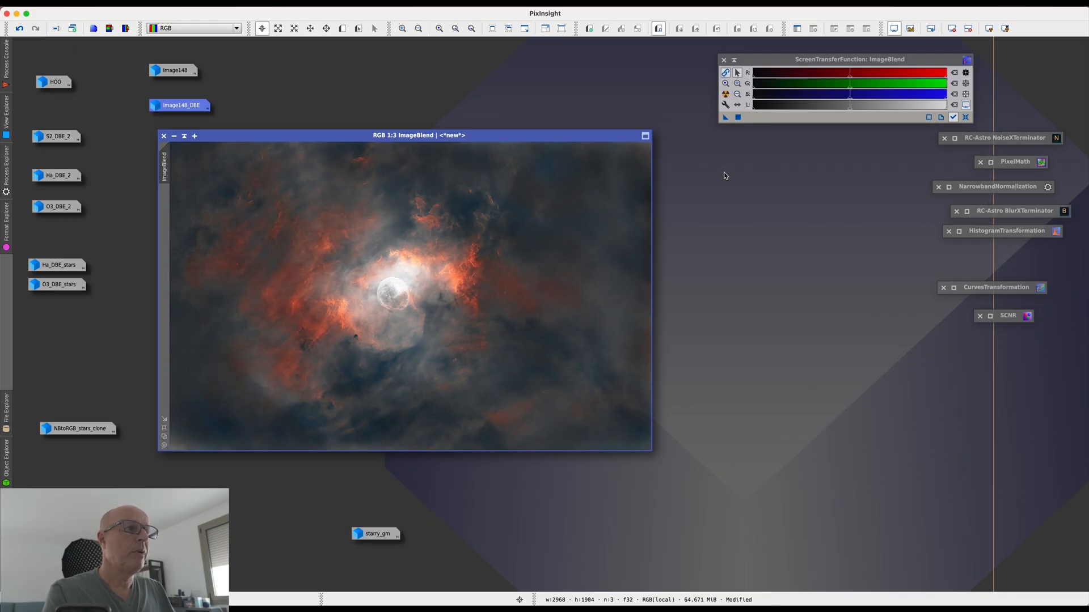
Step: Open NoiseXTerminator, place it beside ImageBlend and set Denoise to 0.48
left_click(229, 7)
mouse_move(266, 15)
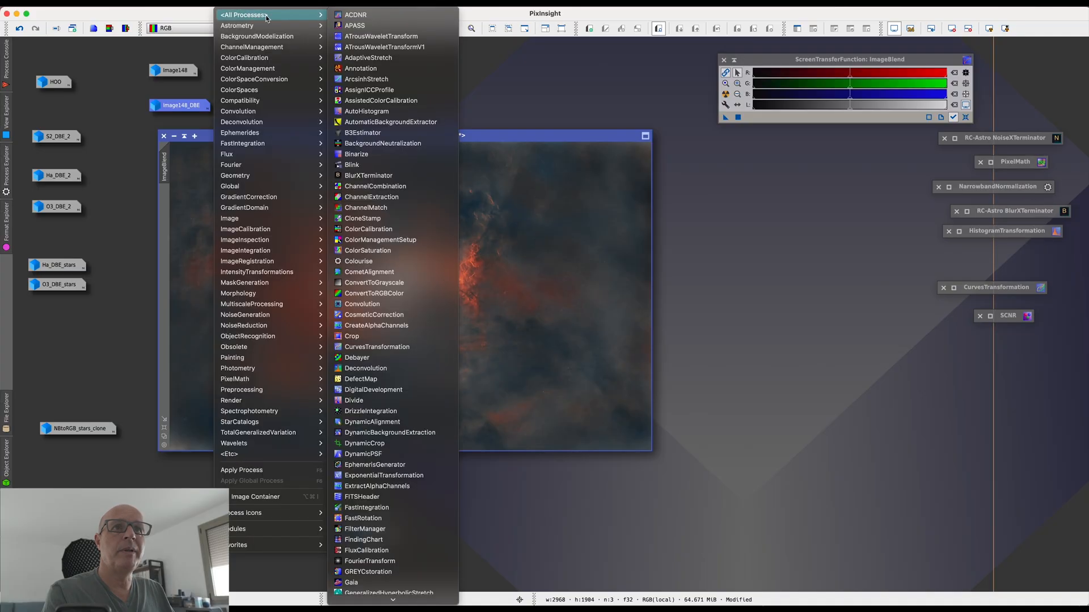
scroll(399, 391, "down", 2)
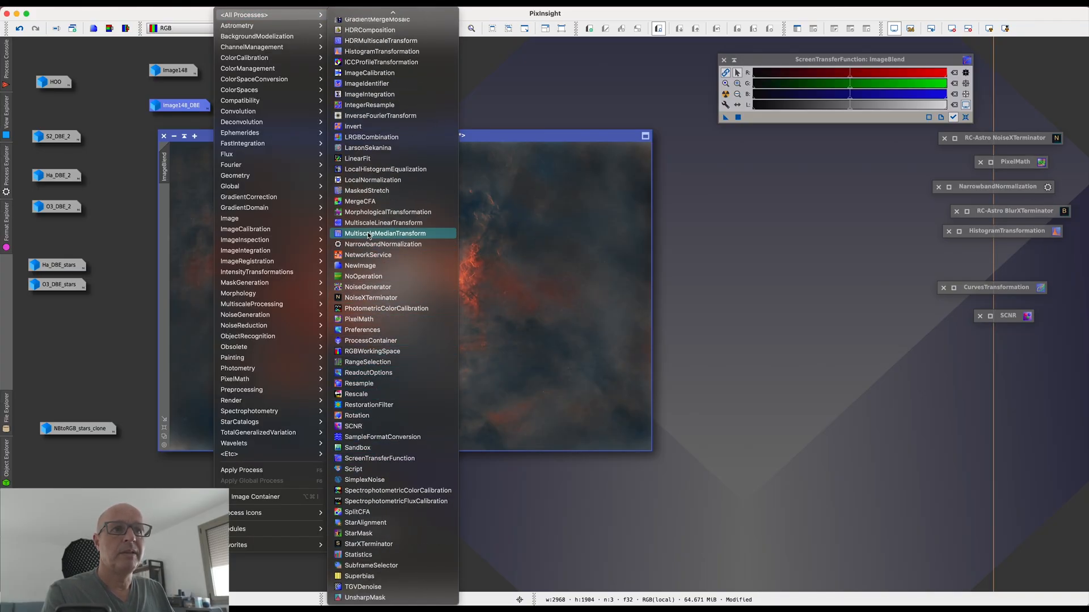
left_click(374, 298)
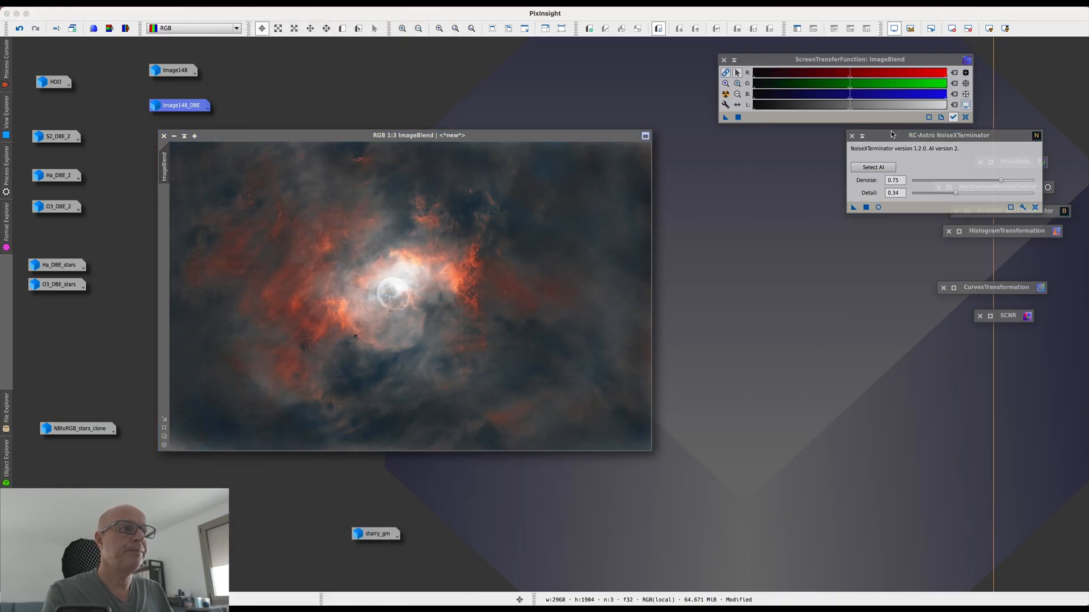
left_click_drag(890, 133, 762, 158)
left_click_drag(871, 207, 861, 207)
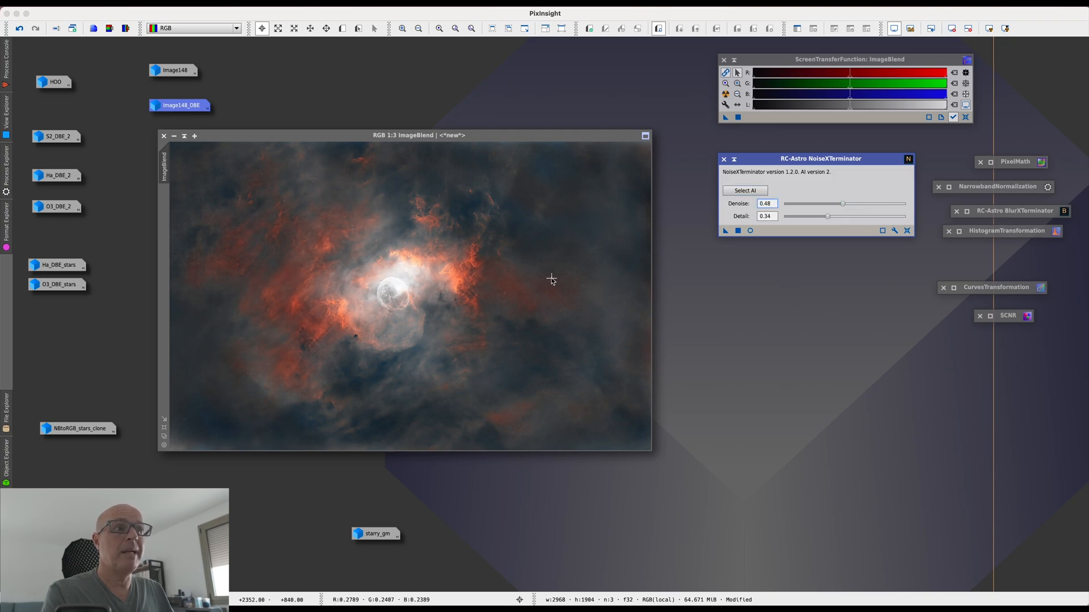
Step: Try NoiseXTerminator on ImageBlend with Detail at 0.56, compare the result at 1:1 with the original, and undo it
left_click_drag(829, 219, 860, 221)
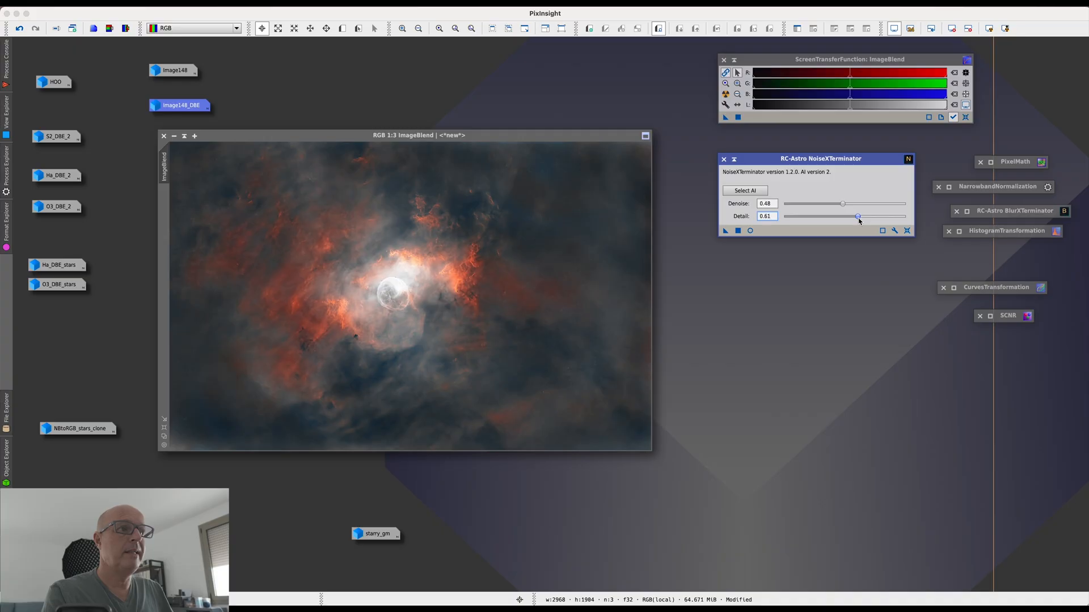
left_click(726, 232)
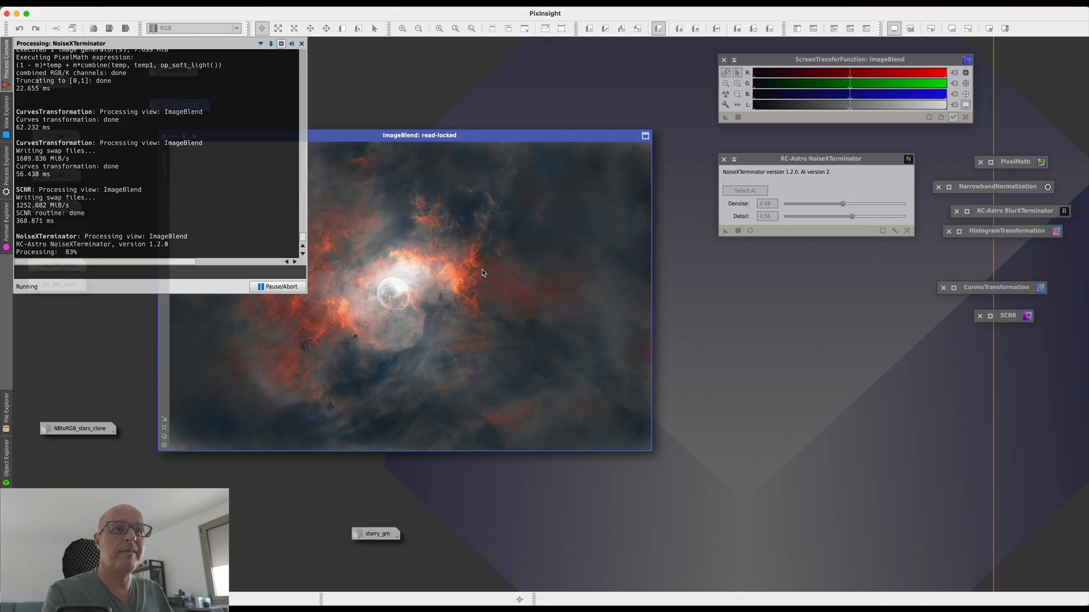
scroll(484, 270, "up", 2)
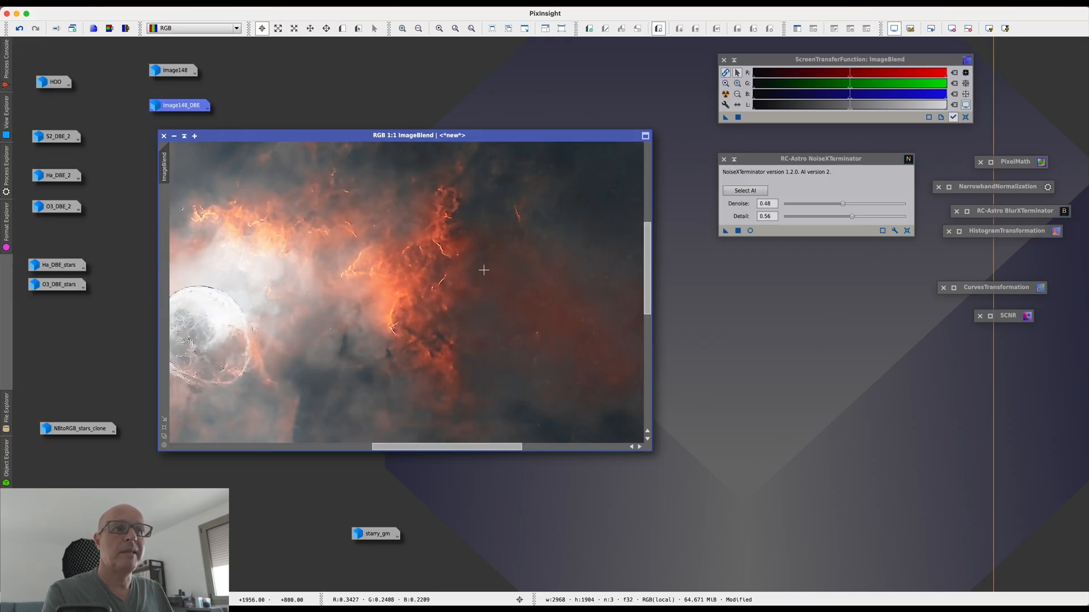
left_click(21, 32)
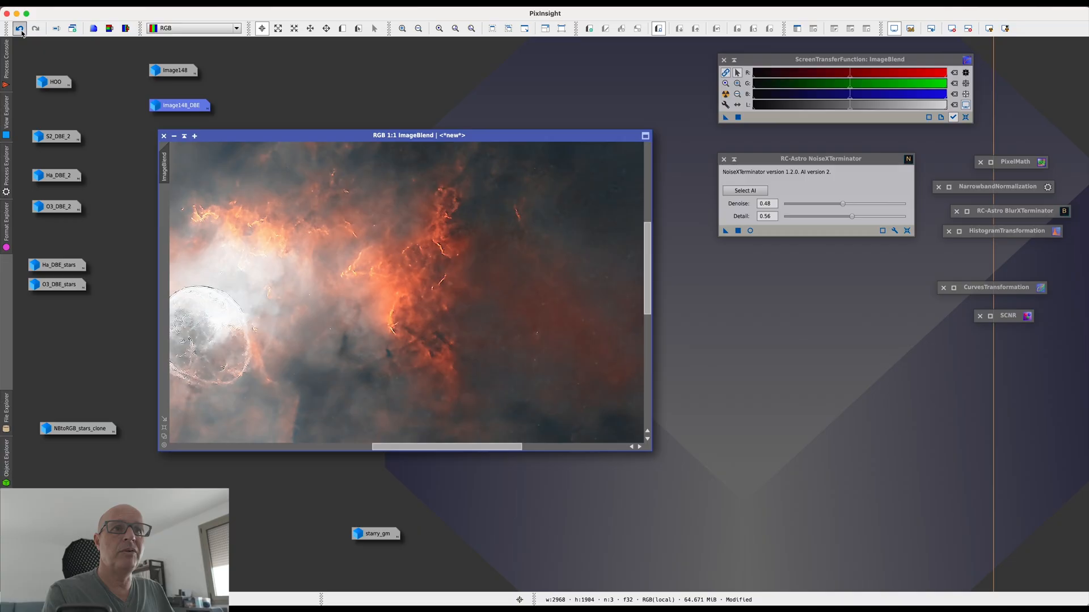
left_click(36, 31)
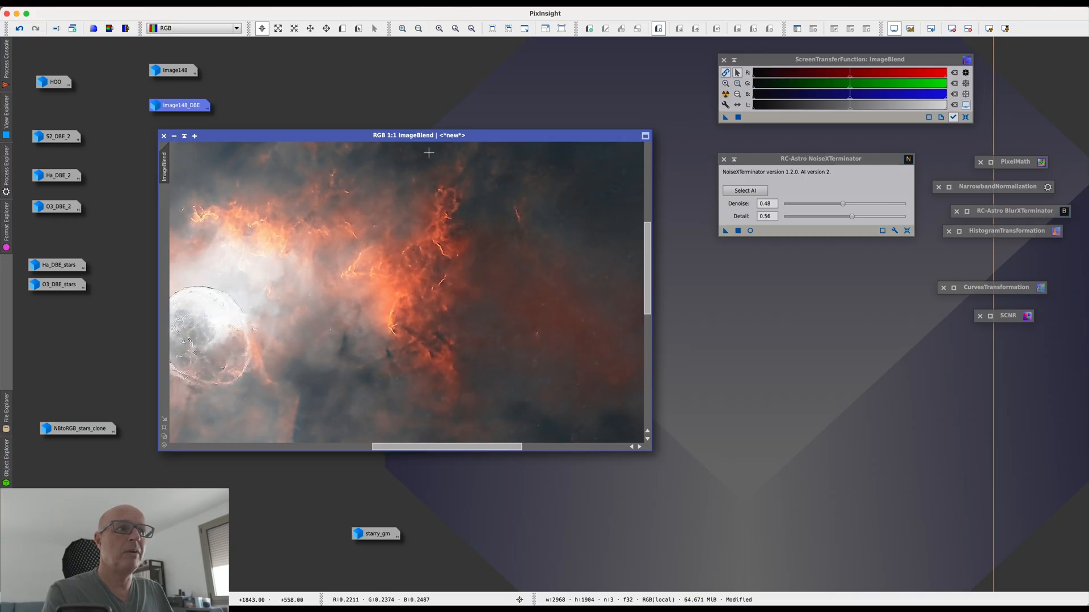
left_click(19, 32)
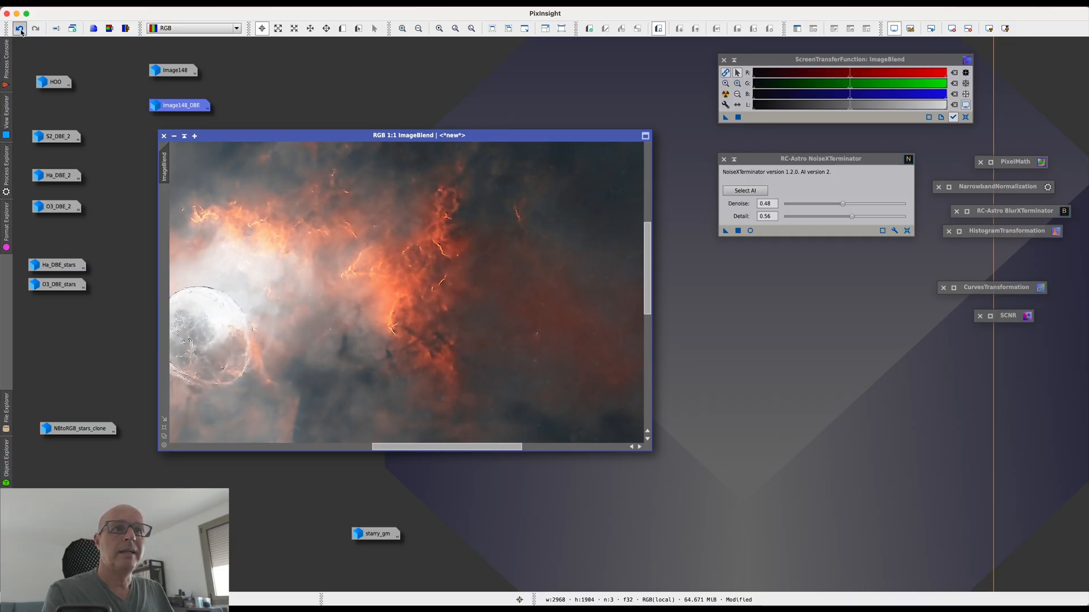
Step: Apply NoiseXTerminator to ImageBlend with Detail at 0.30, and compare before and after, keeping the noise reduction
left_click_drag(852, 219, 825, 218)
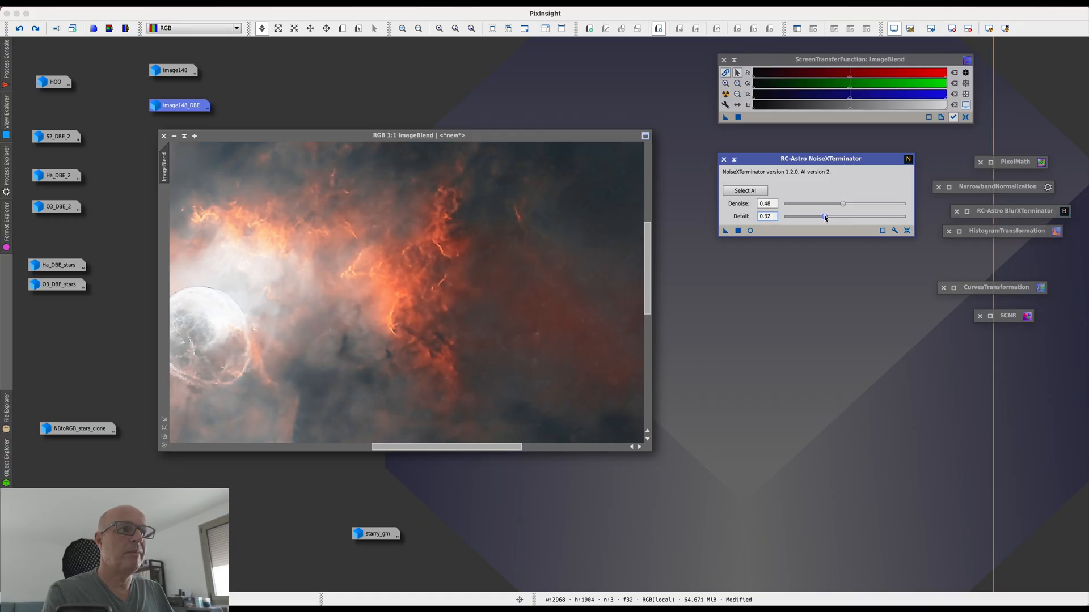
left_click(725, 231)
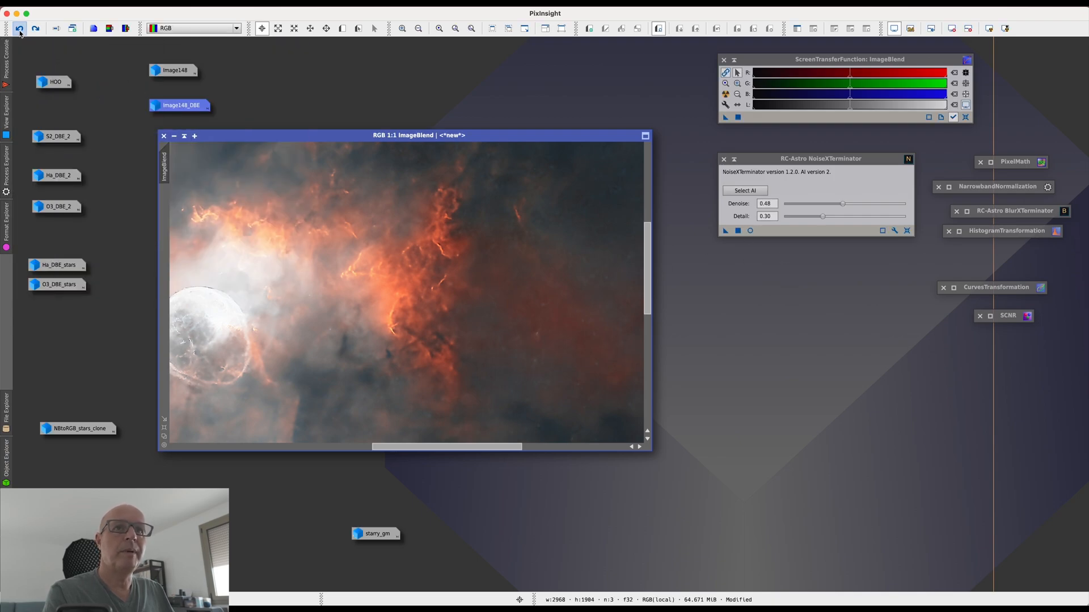
left_click(35, 30)
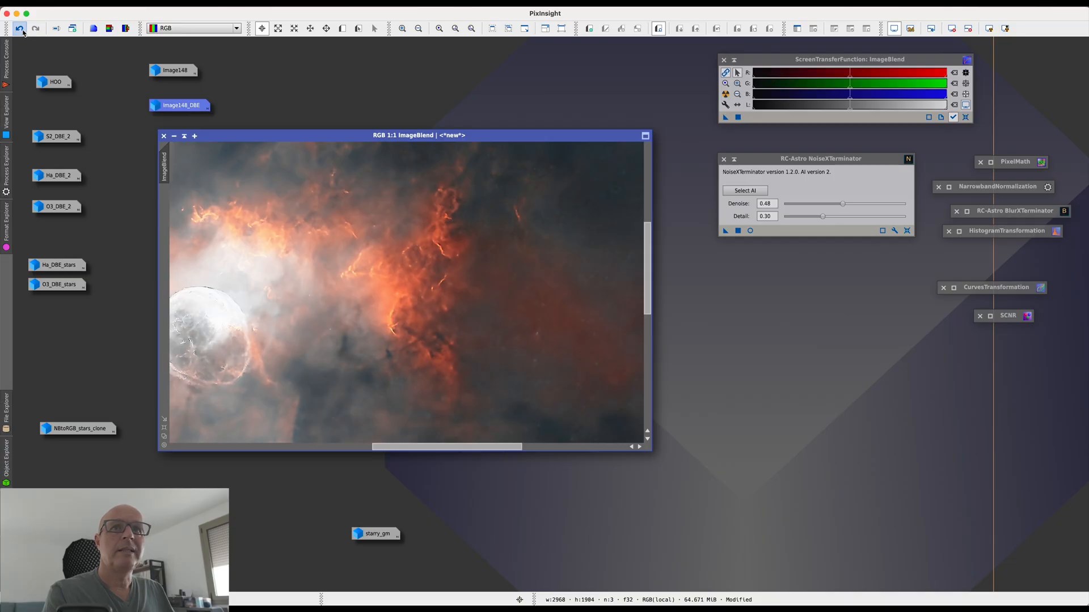
left_click(36, 30)
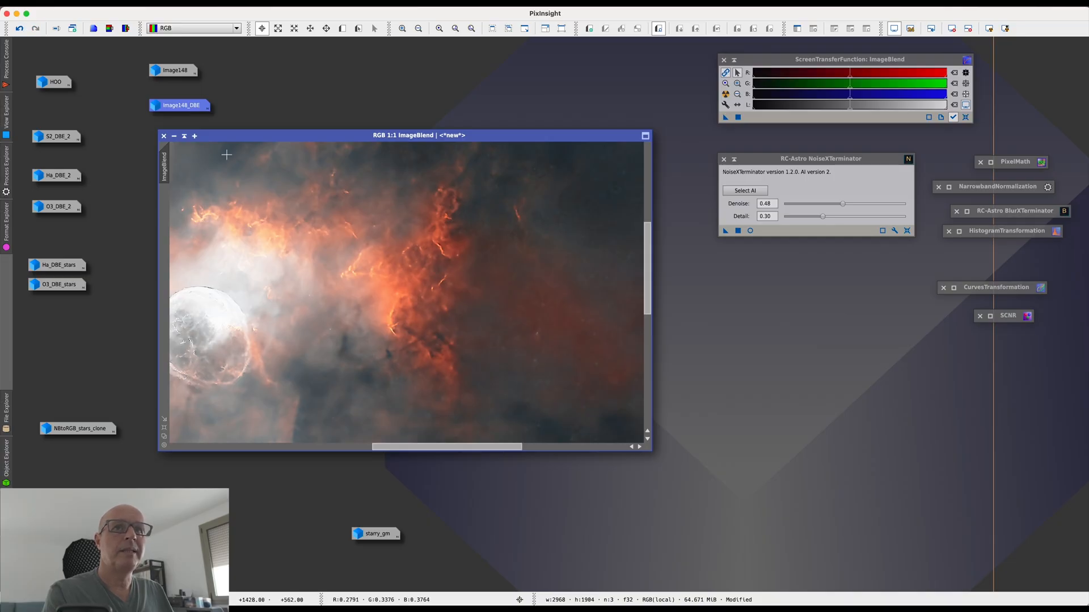
Step: Inspect the denoised dark area above the nebula in ImageBlend at 1:1, and return to the full view
key("space")
left_click_drag(420, 220, 420, 323)
left_click_drag(405, 253, 322, 344)
left_click_drag(429, 238, 392, 331)
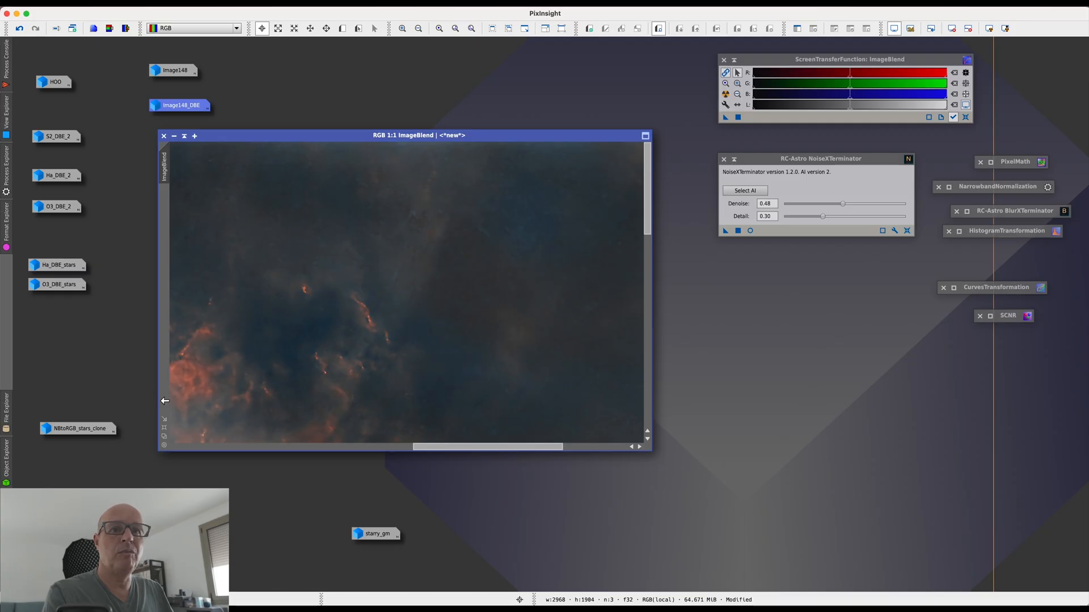
scroll(283, 379, "down", 2)
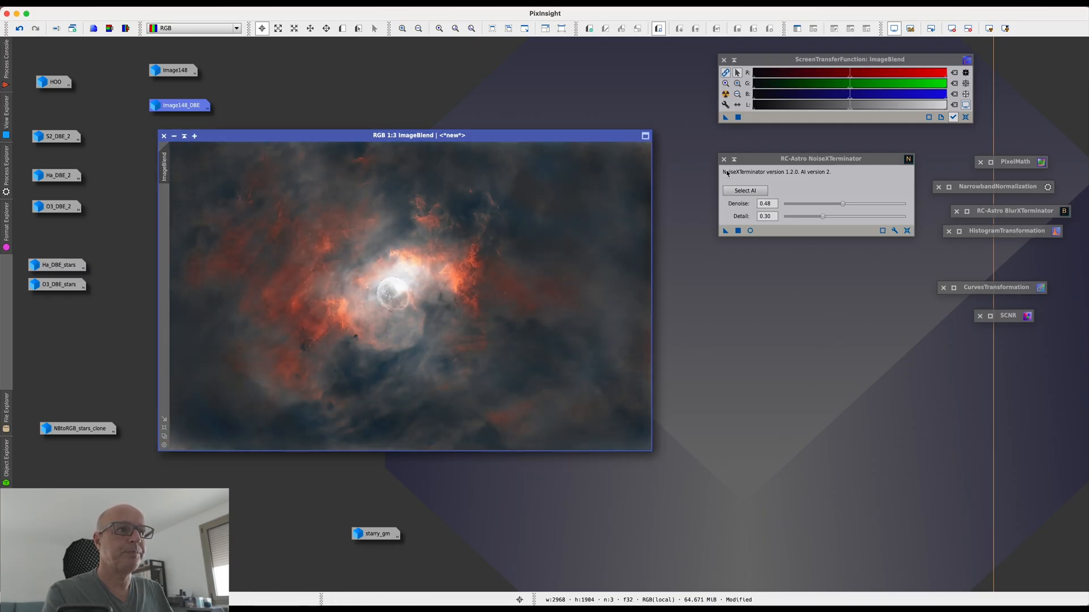
Step: Put away the NoiseXTerminator window and shift the ImageBlend window away from the image icons
left_click(772, 168)
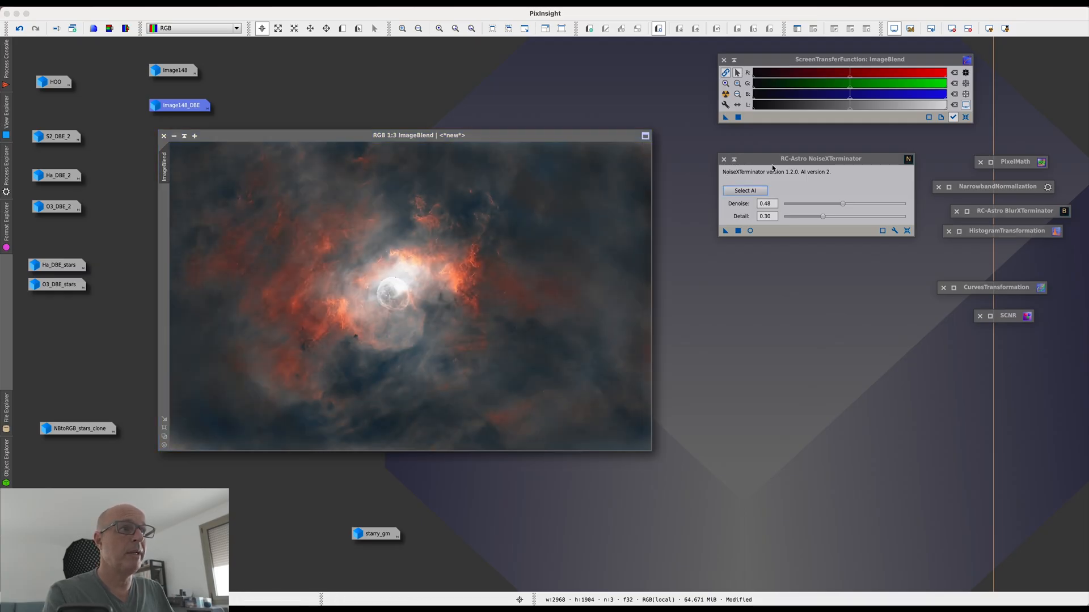
left_click(734, 160)
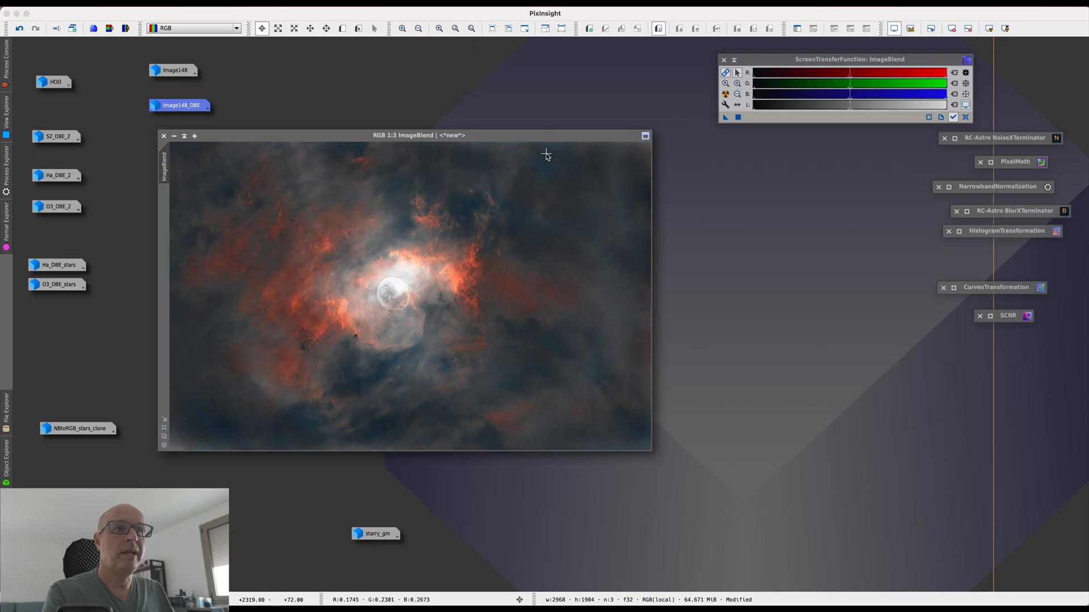
left_click_drag(541, 141, 624, 154)
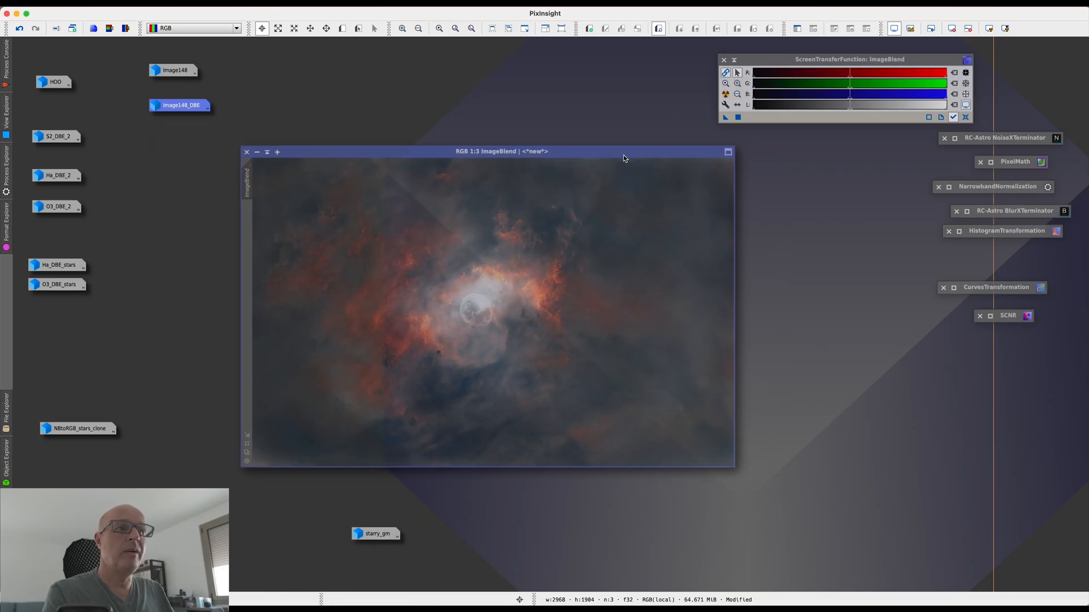
Step: Open the LocalHistogramEqualization process
left_click(233, 5)
mouse_move(264, 17)
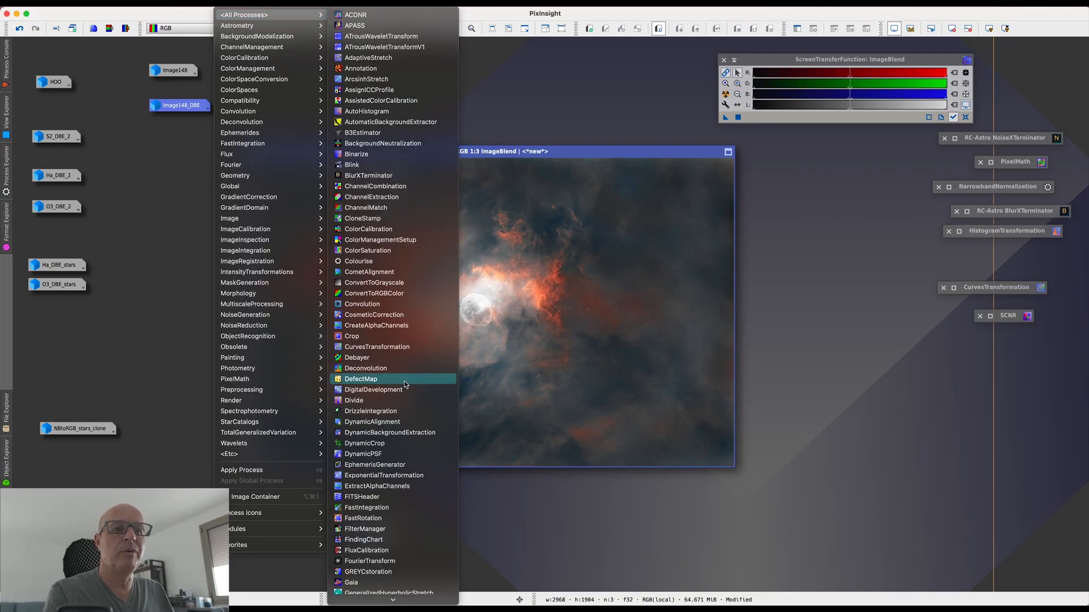
scroll(391, 420, "down", 8)
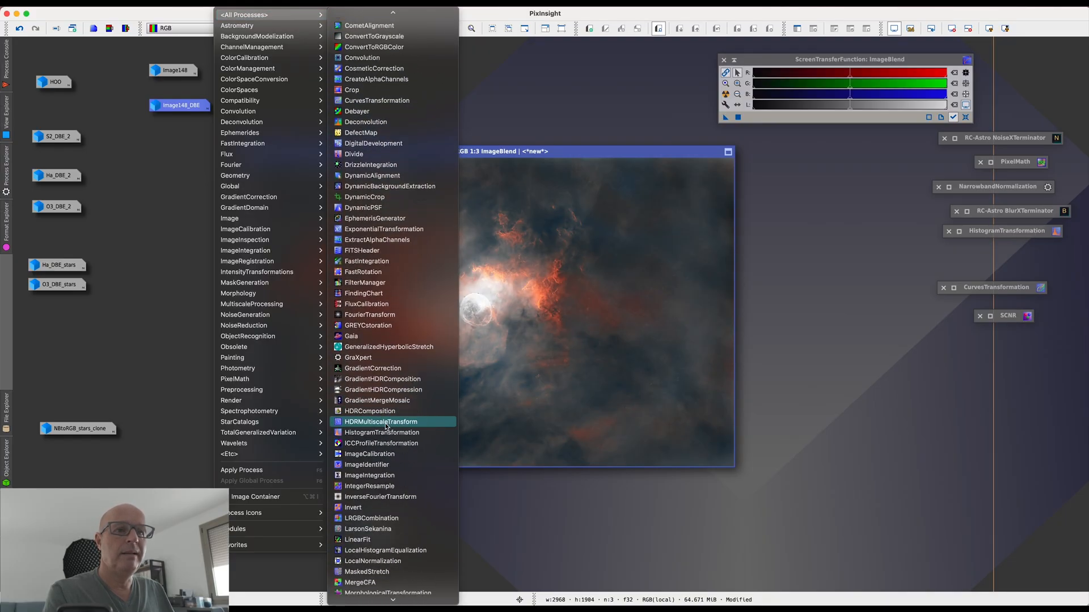
scroll(391, 411, "down", 6)
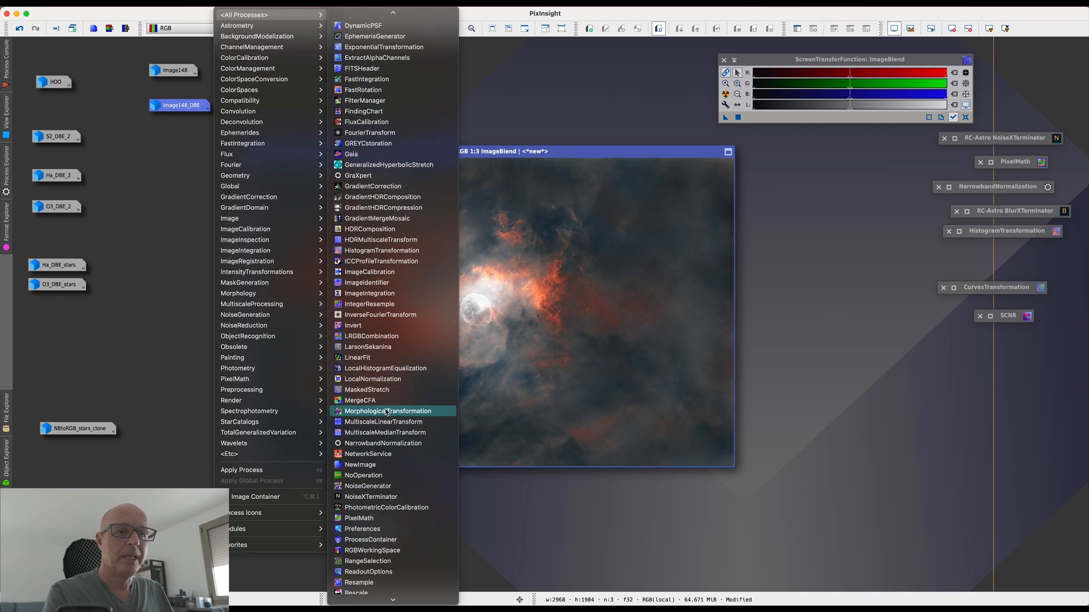
scroll(379, 408, "down", 6)
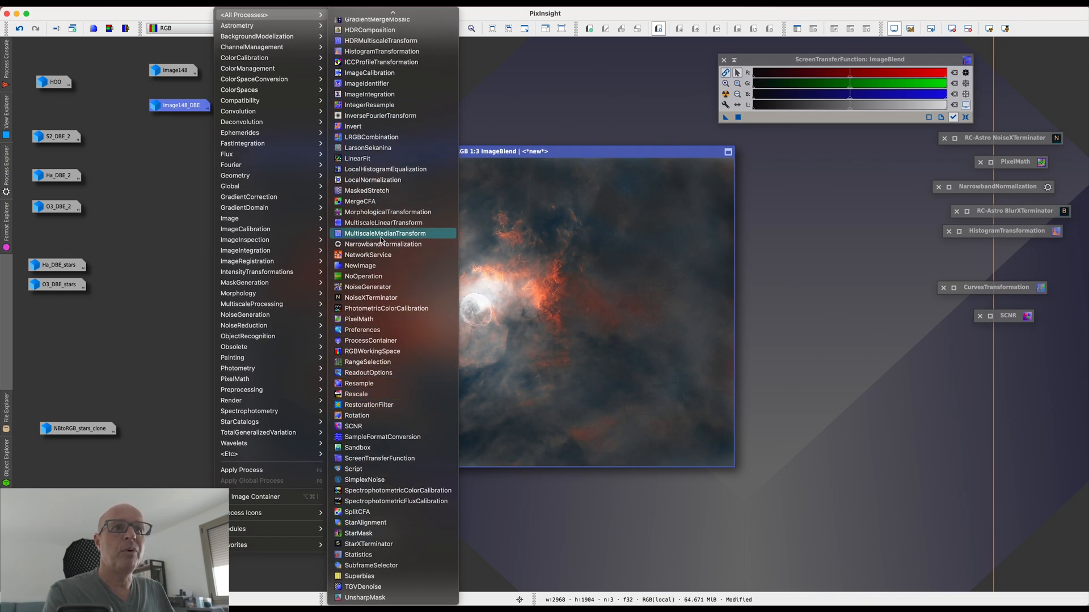
left_click(374, 170)
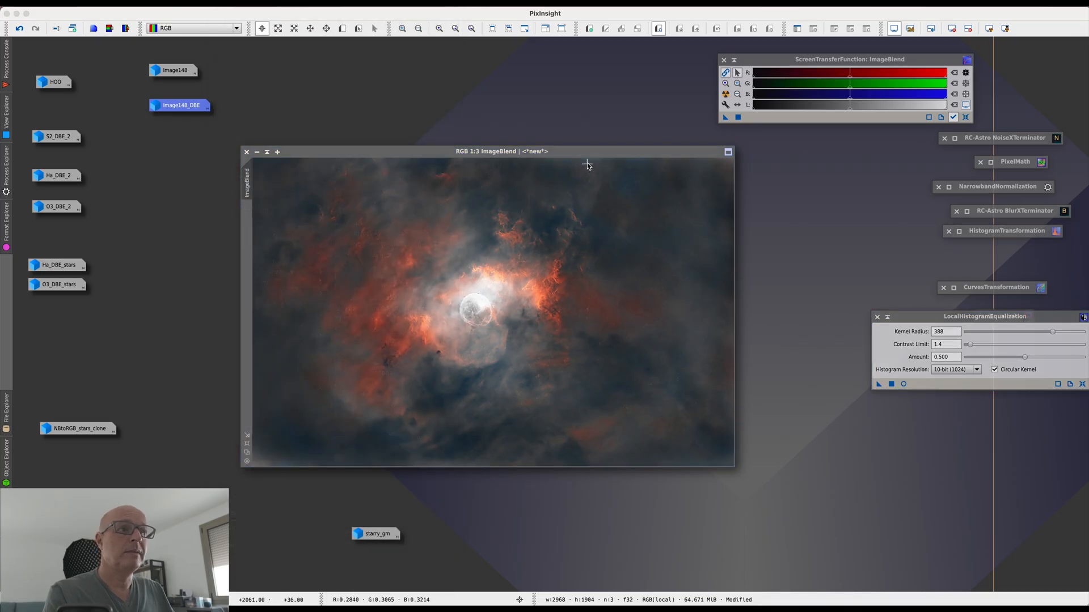
Step: Arrange ImageBlend and LocalHistogramEqualization side by side, and open a real-time preview of the equalization on ImageBlend
left_click_drag(530, 151, 440, 146)
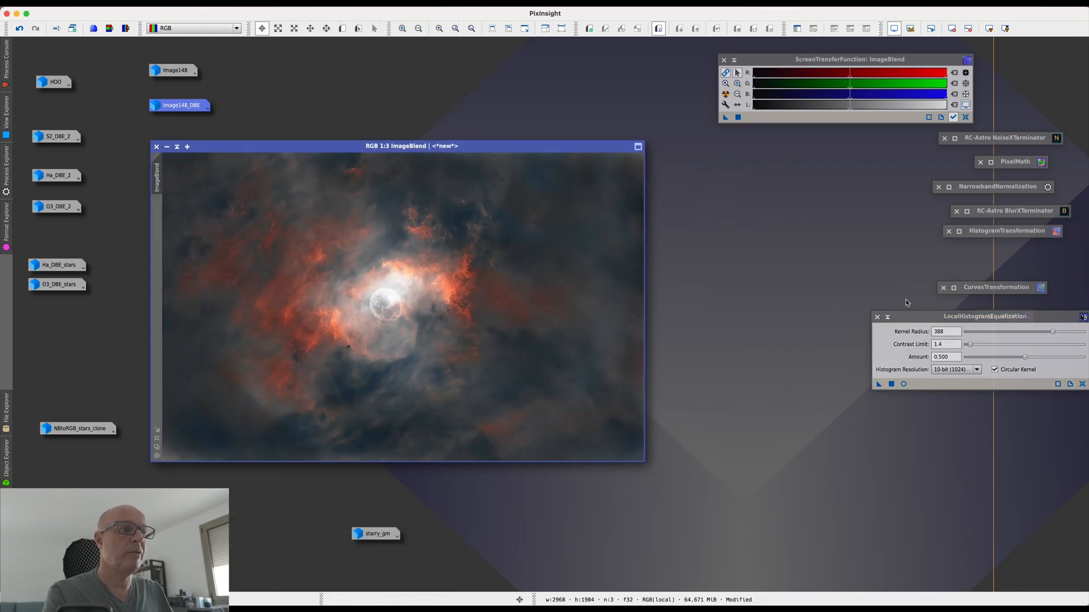
left_click_drag(916, 319, 727, 242)
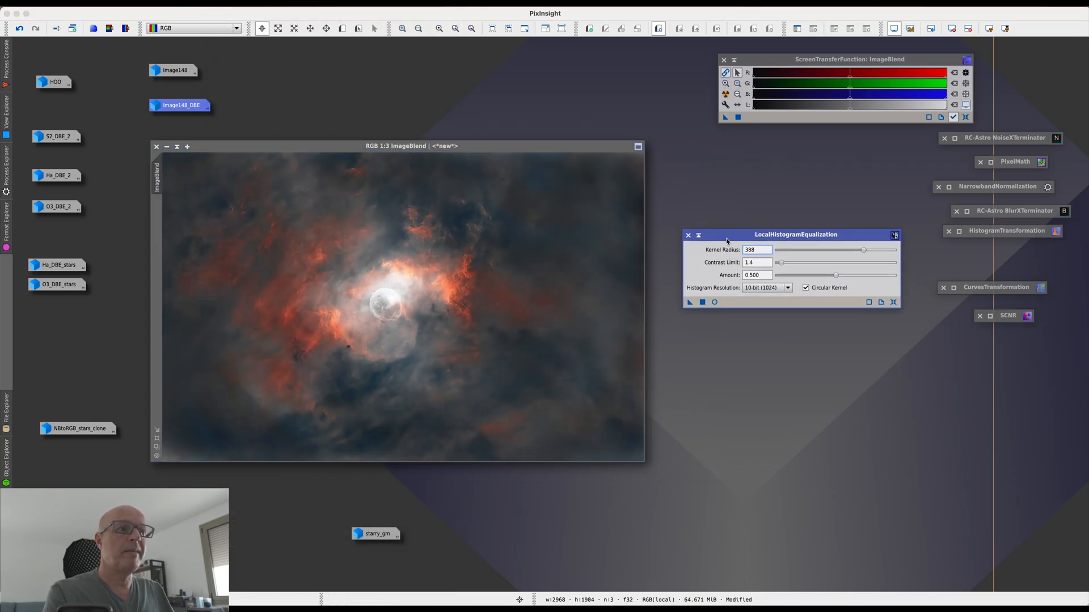
left_click(715, 302)
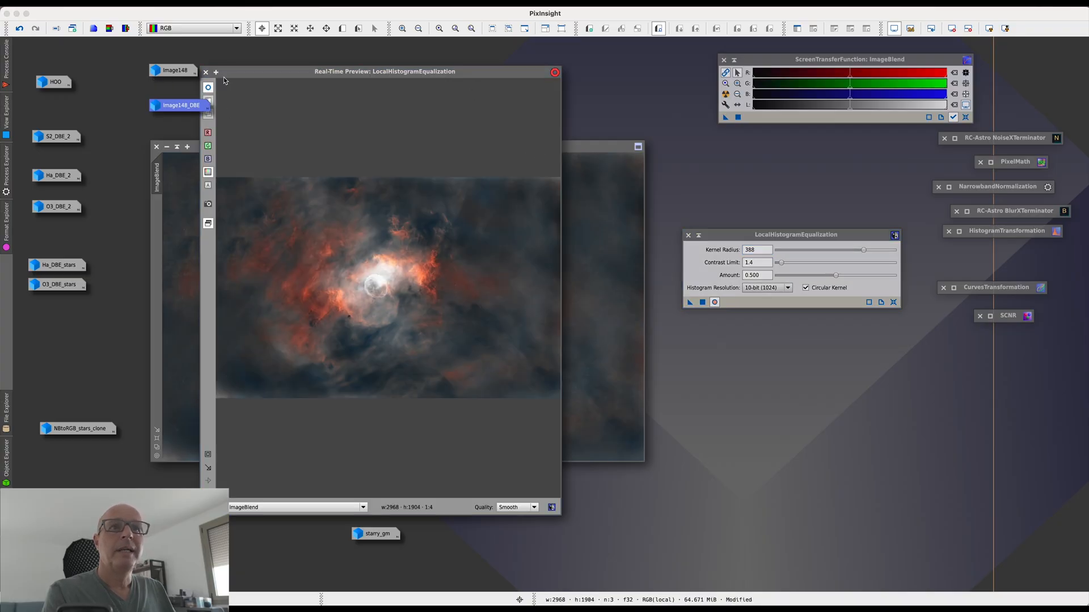
left_click_drag(250, 70, 291, 87)
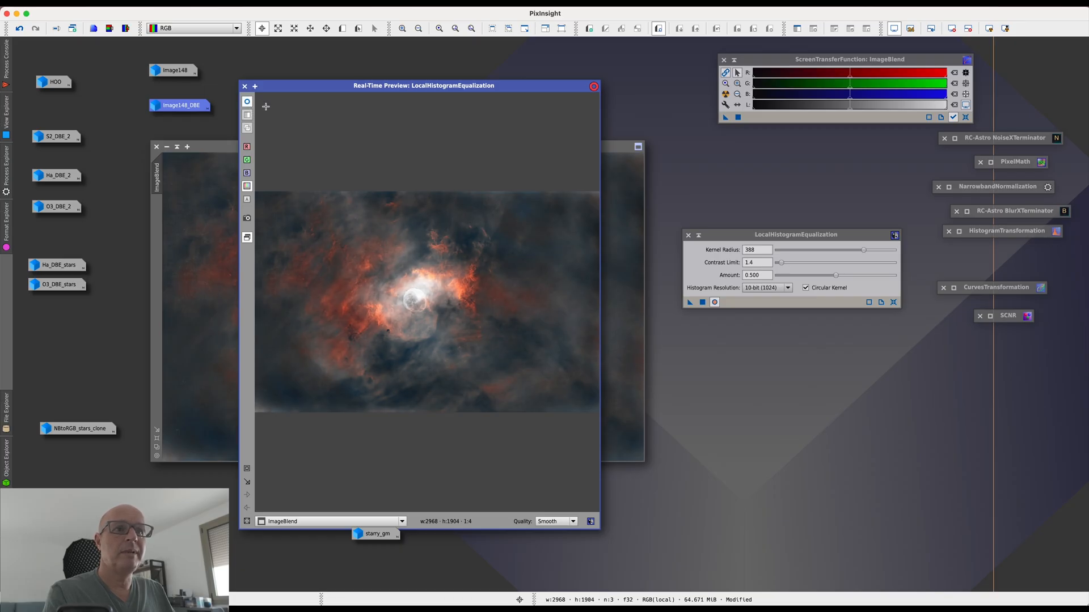
Step: Compare ImageBlend with and without the real-time equalization preview, and apply LocalHistogramEqualization with its current settings
left_click(247, 104)
left_click(249, 104)
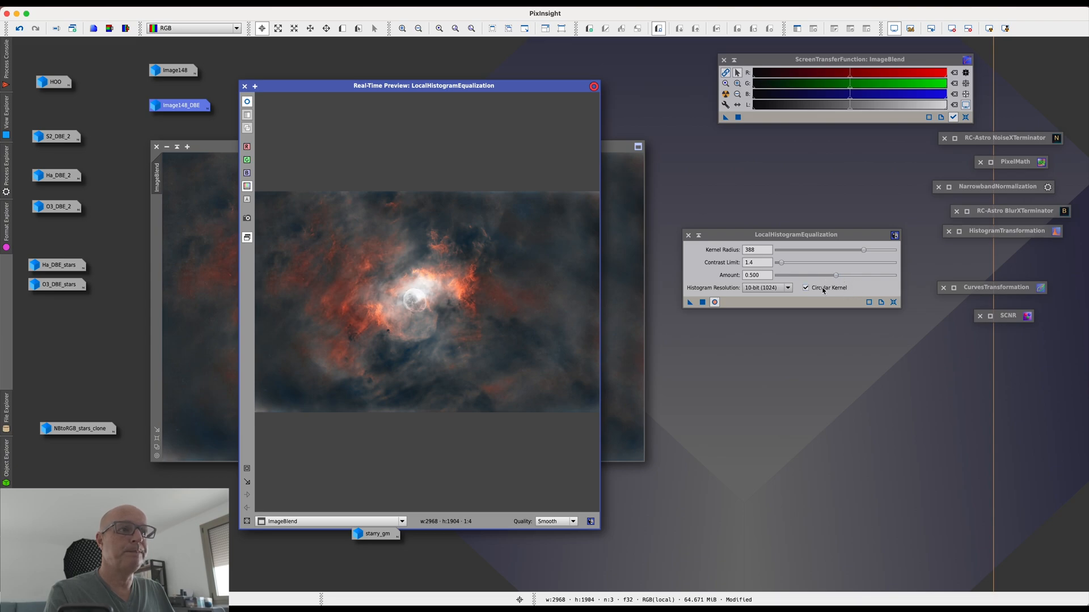
left_click(703, 302)
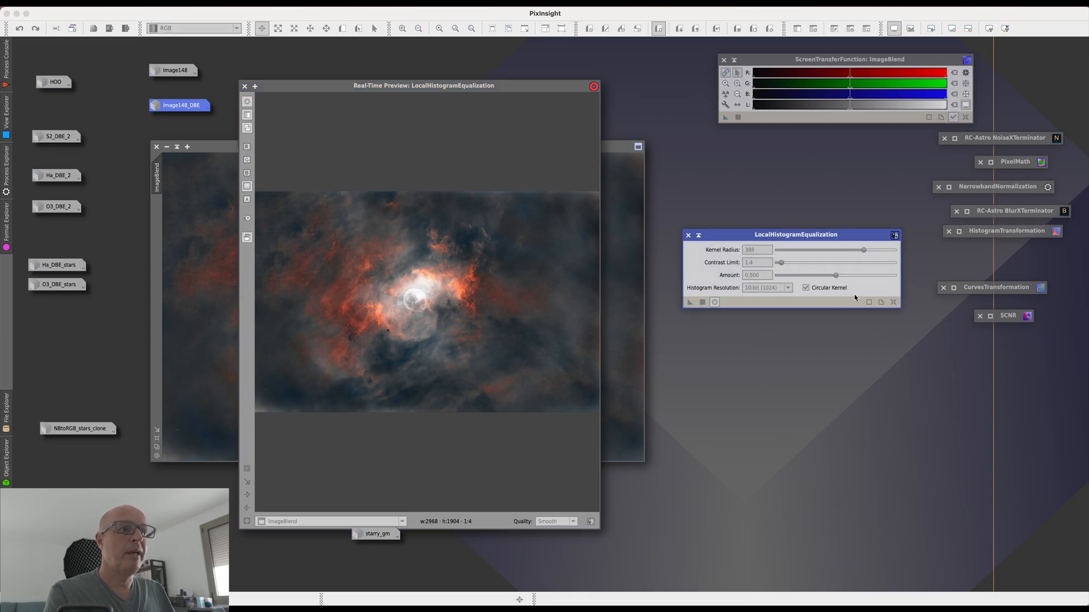
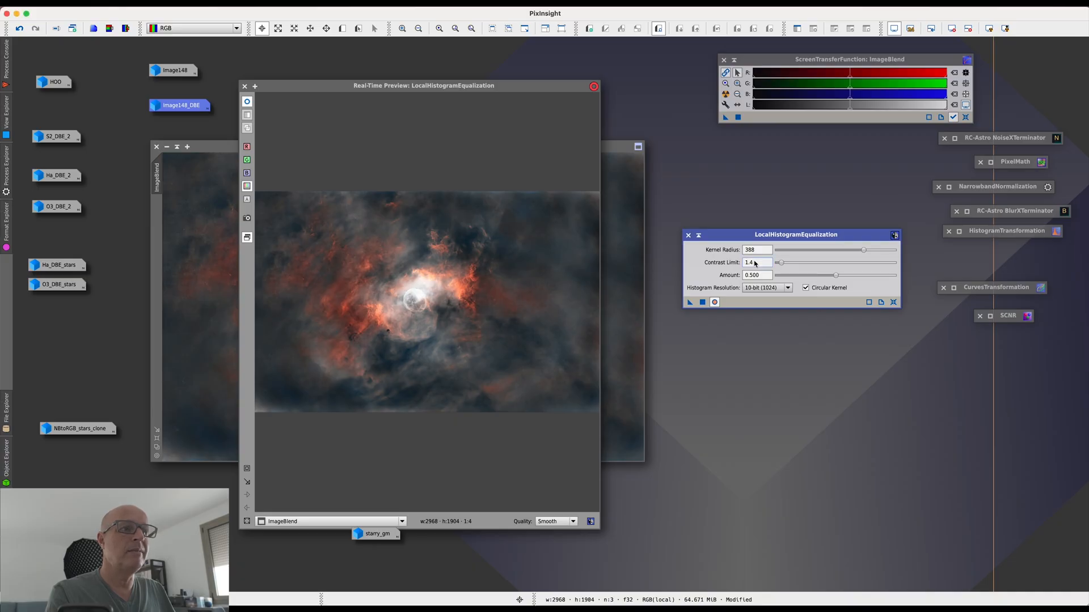
Step: Reset LocalHistogramEqualization and set the contrast limit to 1.5, the kernel radius to 322 and the amount to 0.520
left_click(893, 301)
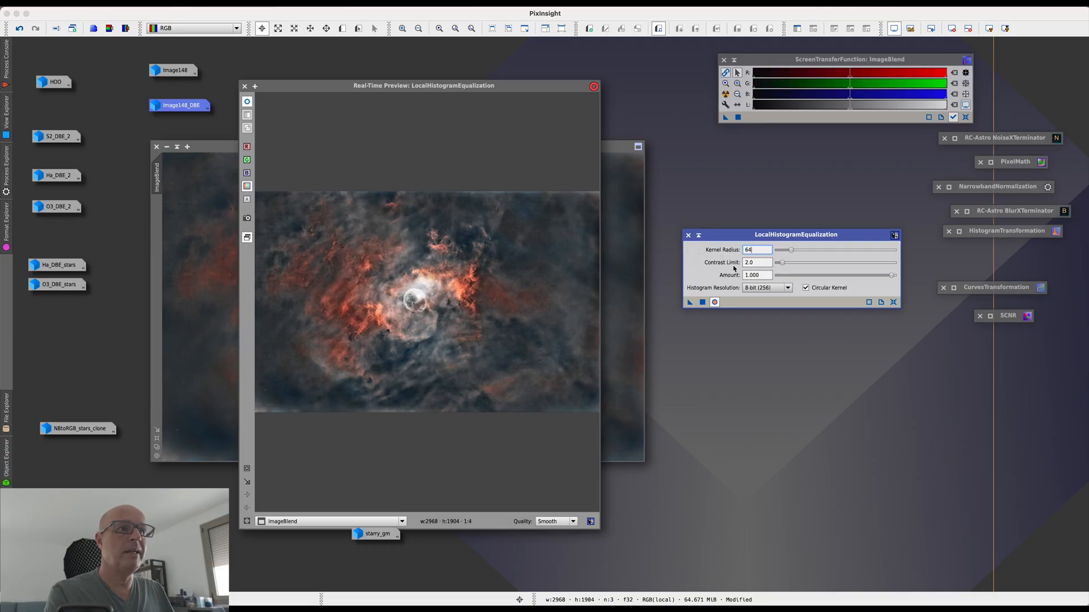
left_click(760, 275)
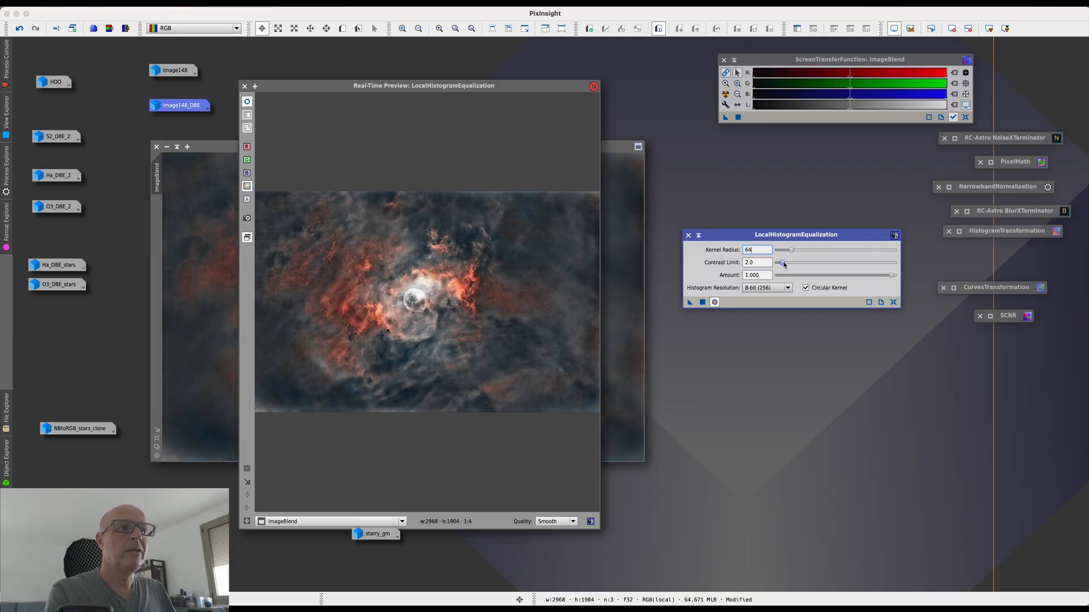
left_click_drag(784, 265, 781, 265)
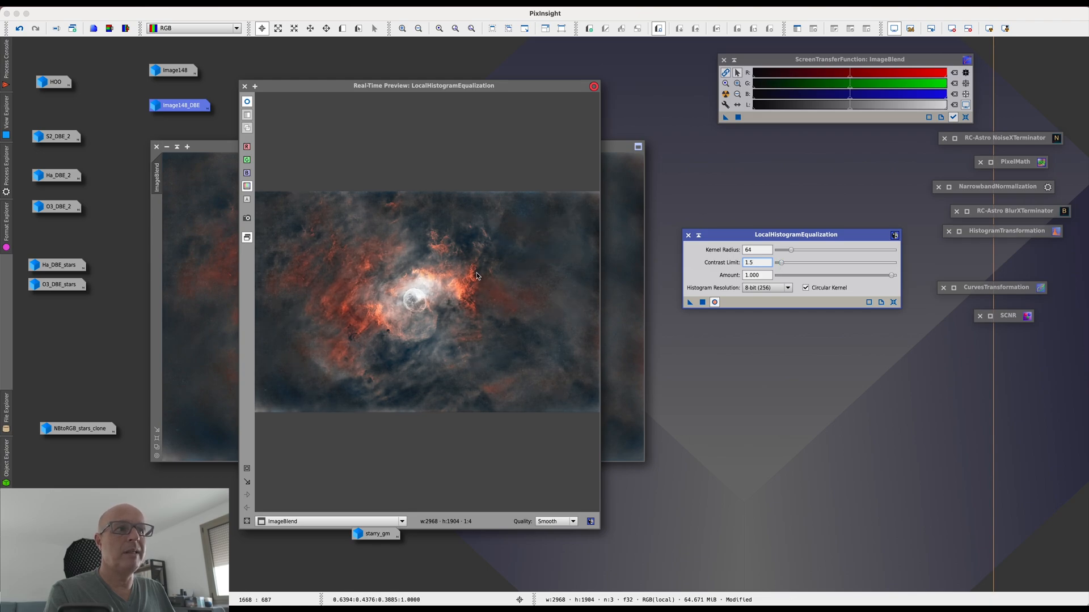
left_click_drag(793, 254, 845, 256)
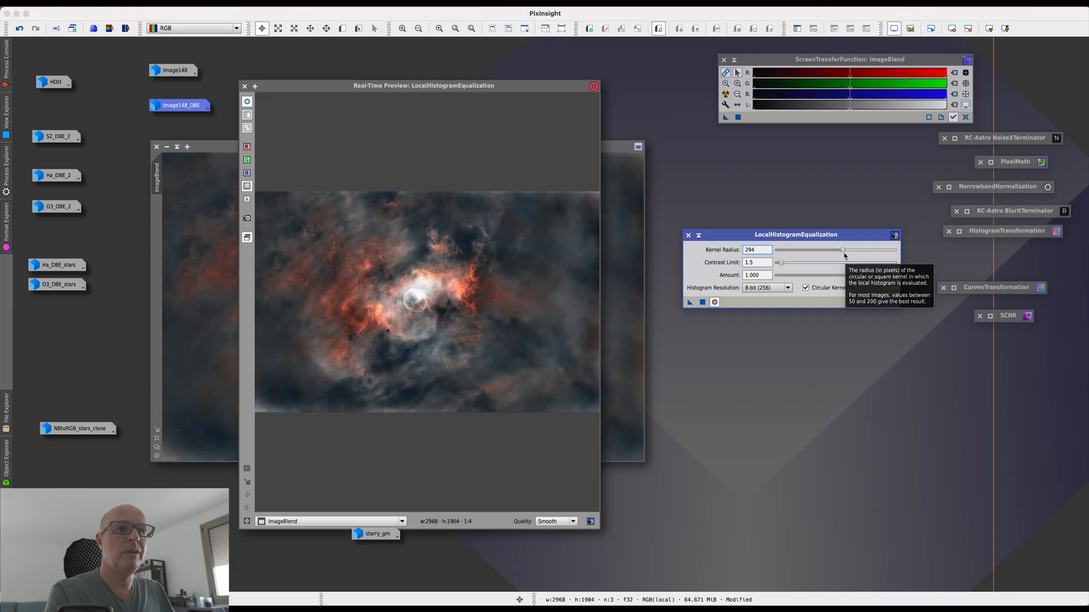
left_click_drag(845, 256, 851, 255)
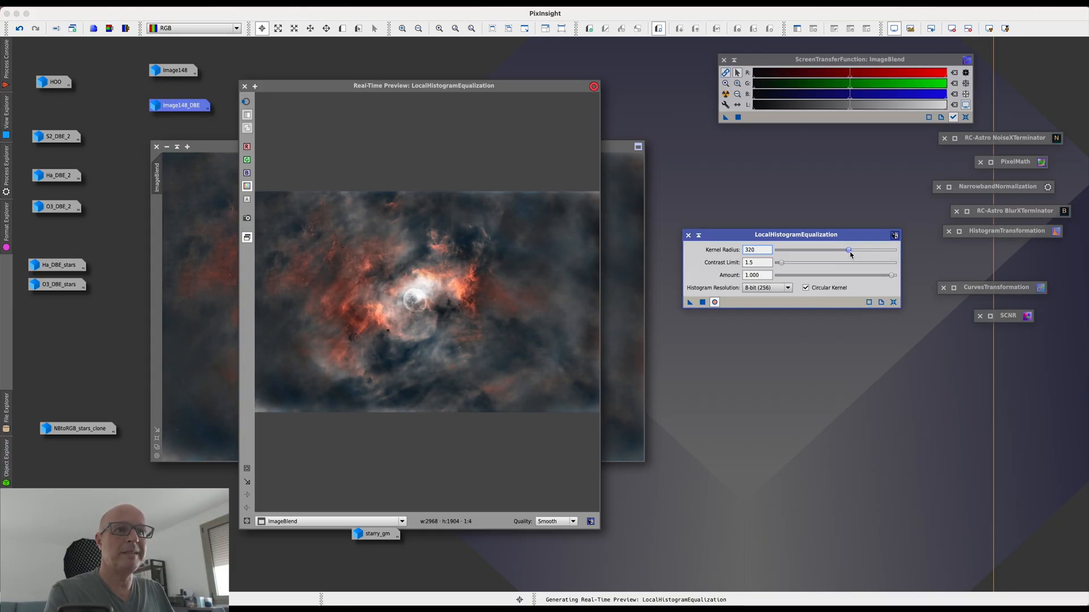
left_click_drag(892, 278, 839, 276)
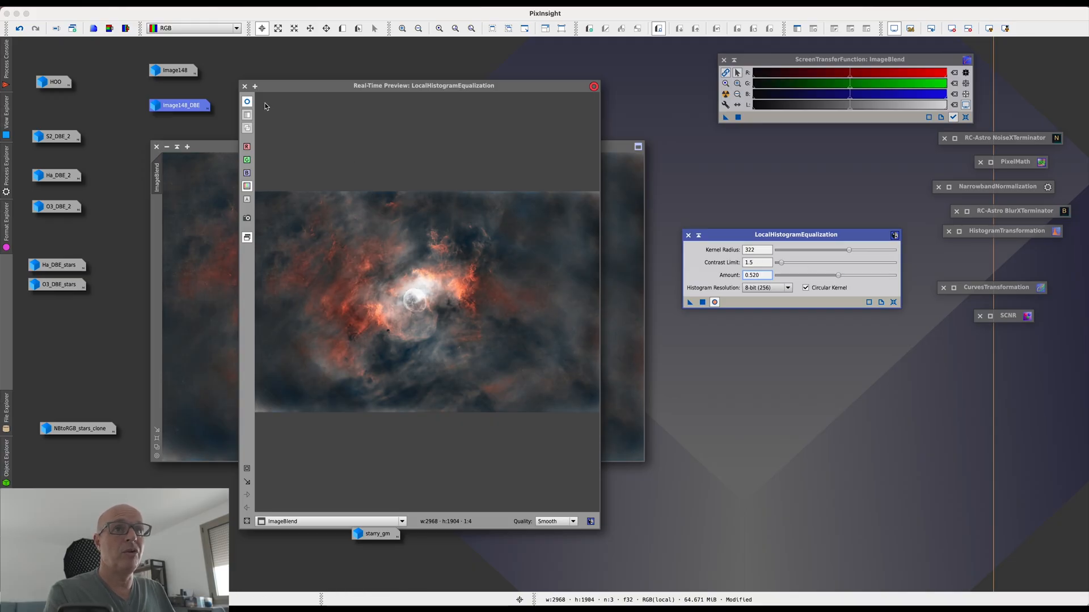
Step: Close the real-time preview and put the LocalHistogramEqualization window away below the collapsed SCNR process
left_click(244, 87)
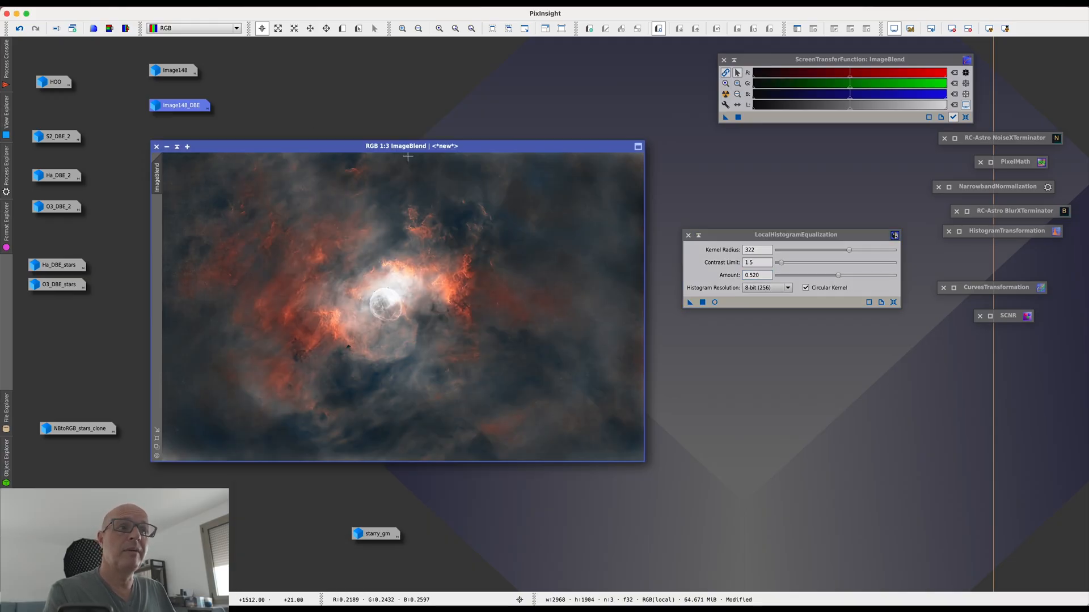
left_click(698, 234)
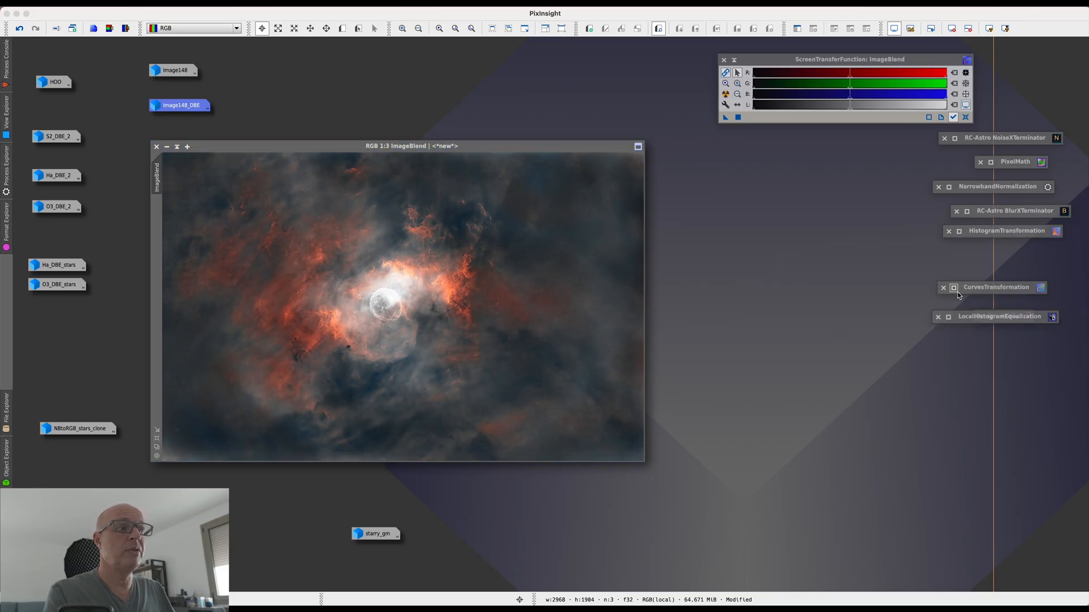
left_click_drag(993, 321, 1001, 348)
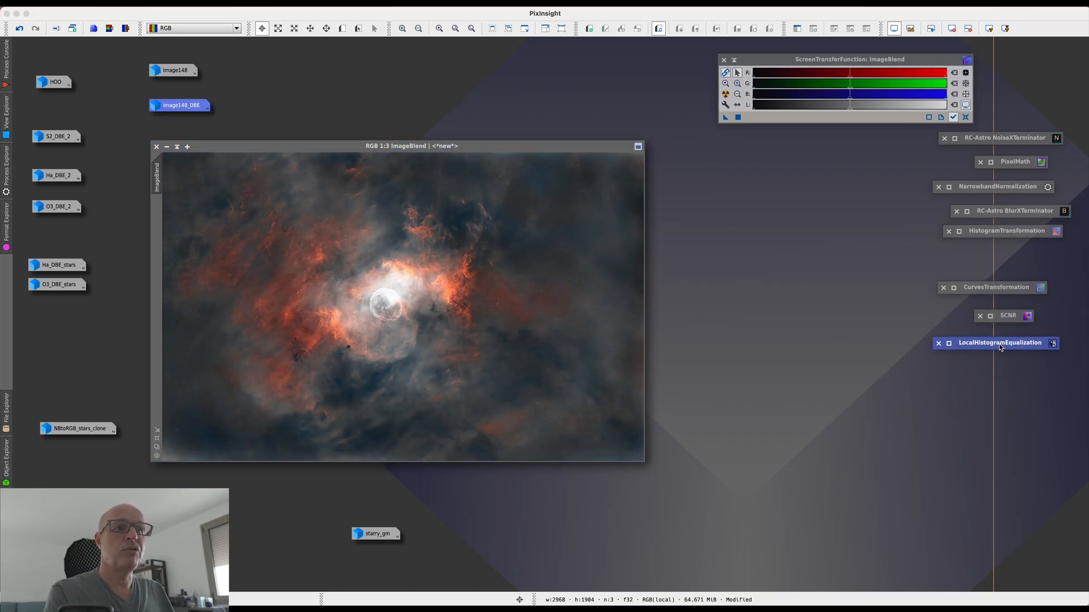
Step: Undo and redo the equalization on ImageBlend at 1:1 to compare both states, and return to the full view
scroll(473, 285, "up", 2)
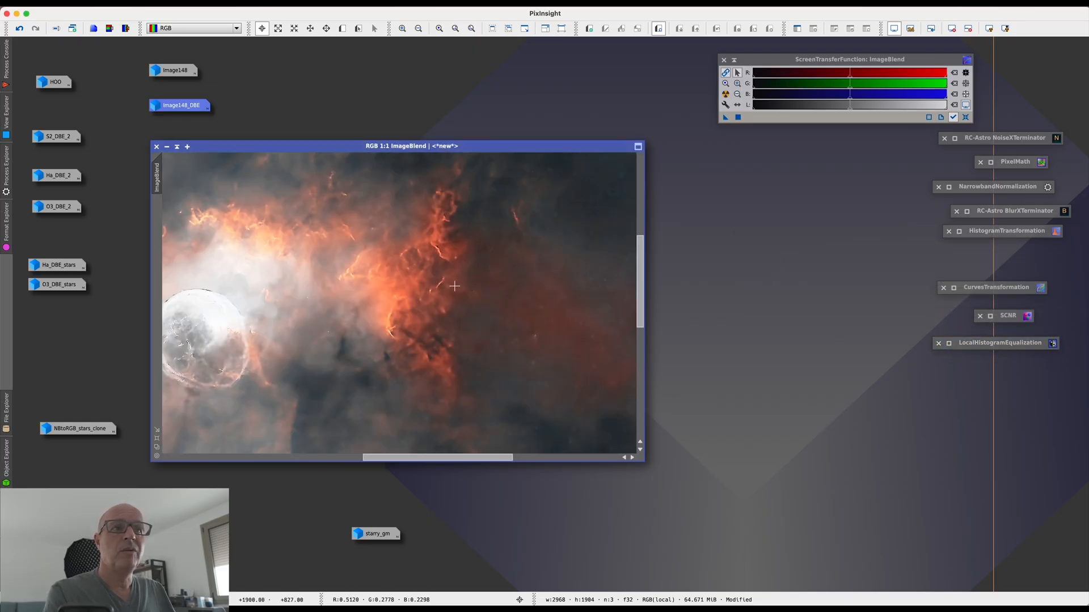
left_click(19, 28)
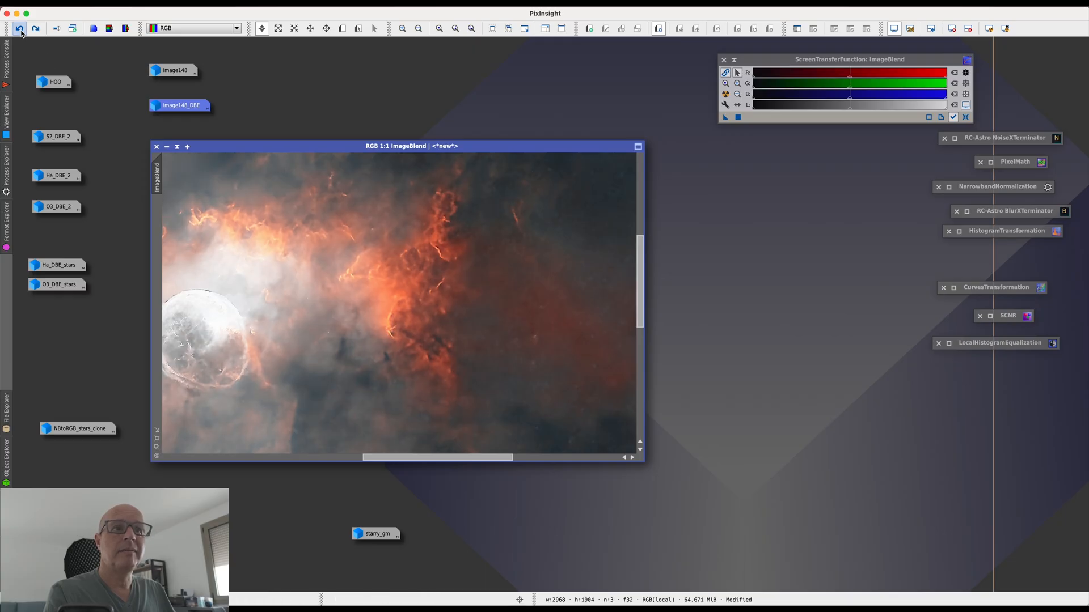
left_click(34, 28)
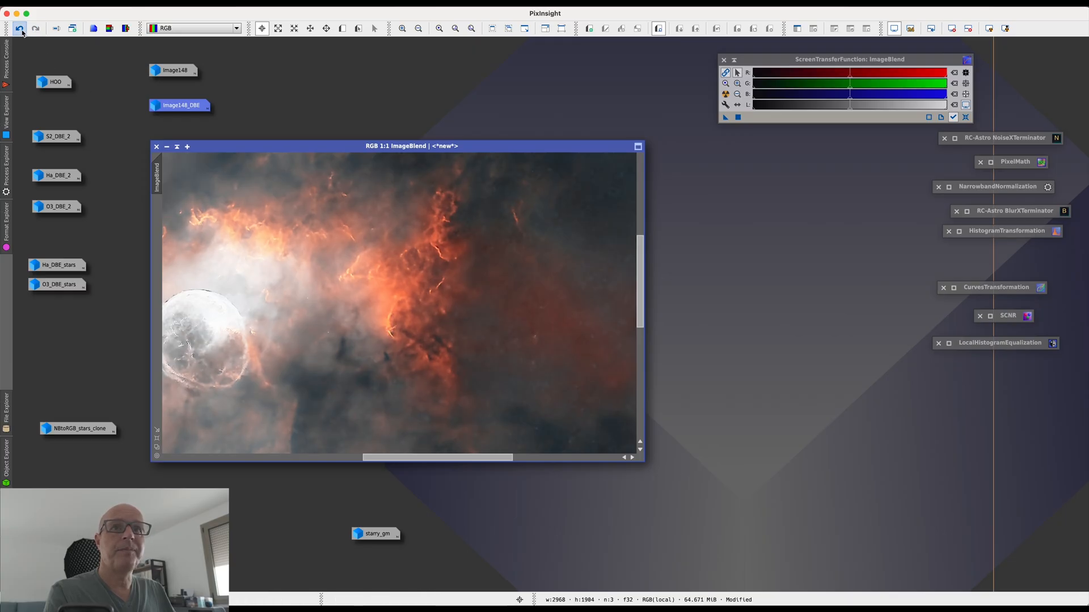
left_click(20, 29)
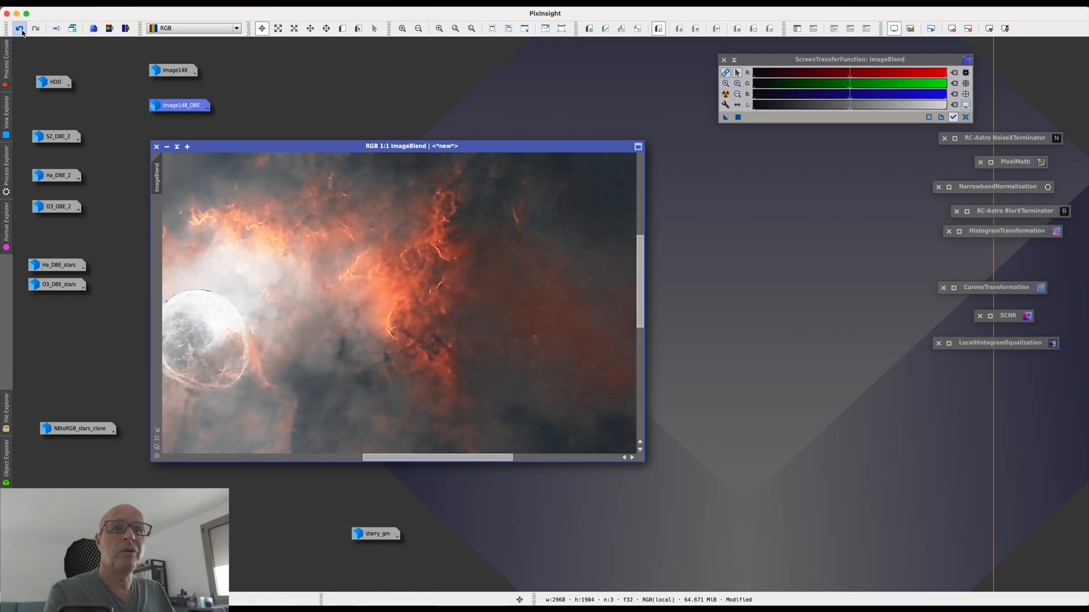
left_click(158, 447)
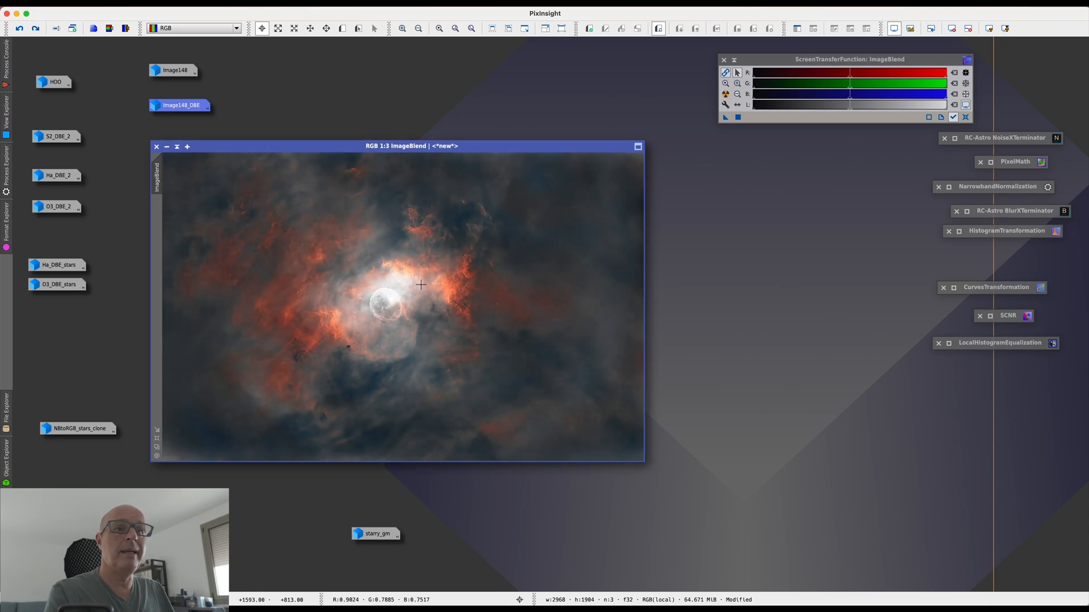
Step: Shift the ImageBlend window clear of the image icons, open the ScreenStars script and place its dialog below the ImageBlend title
left_click_drag(489, 148, 638, 145)
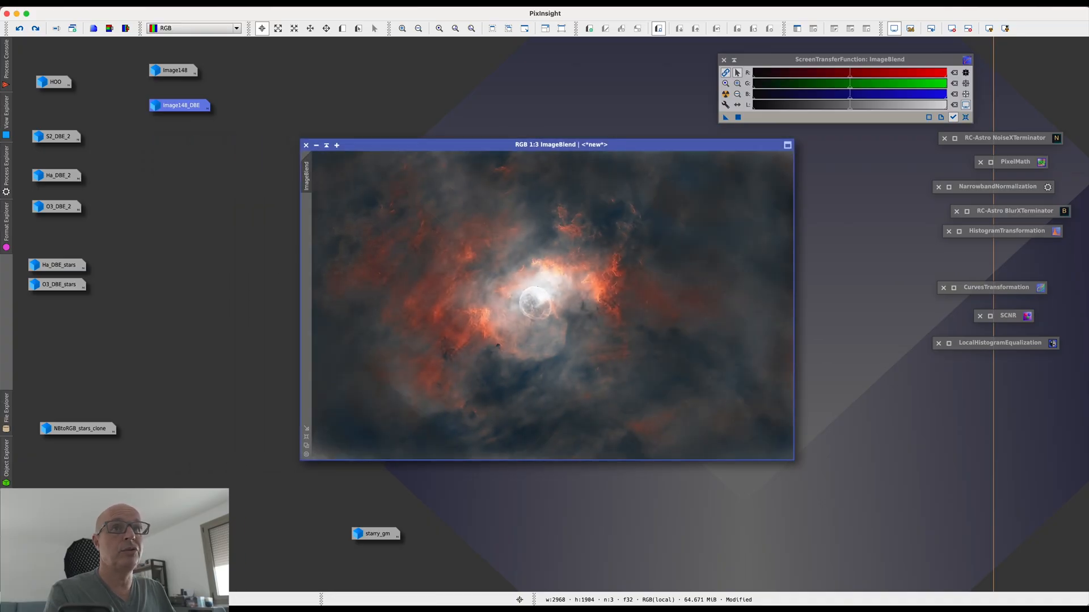
left_click(261, 7)
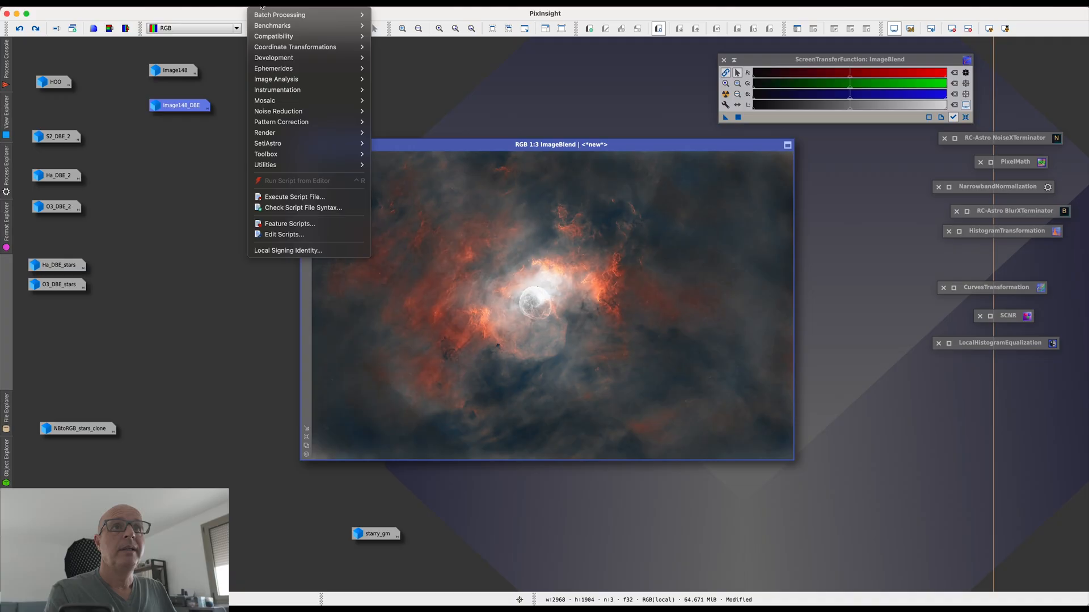
mouse_move(285, 17)
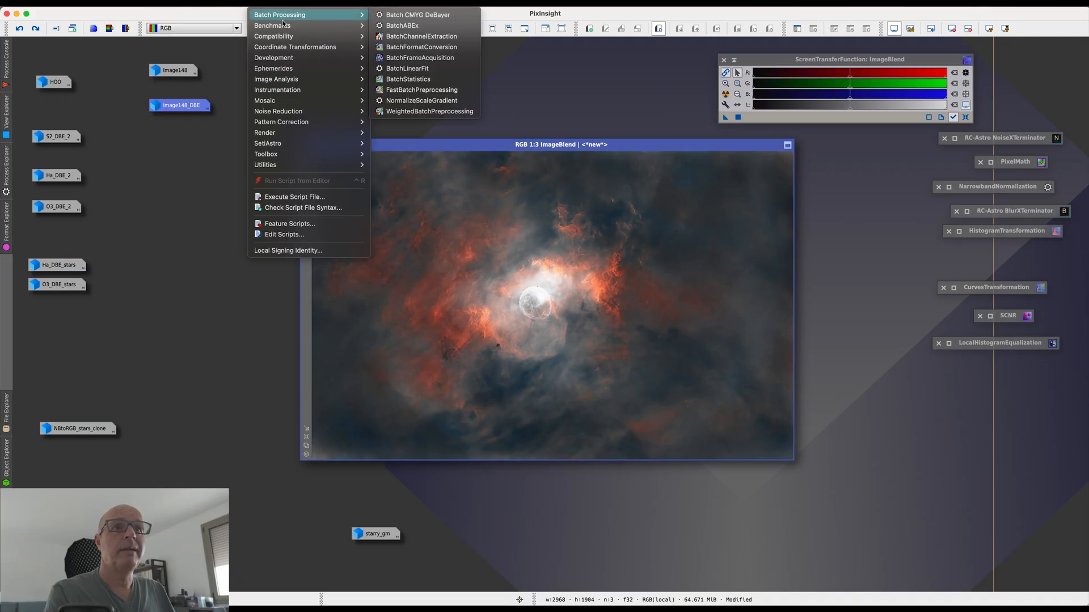
mouse_move(289, 165)
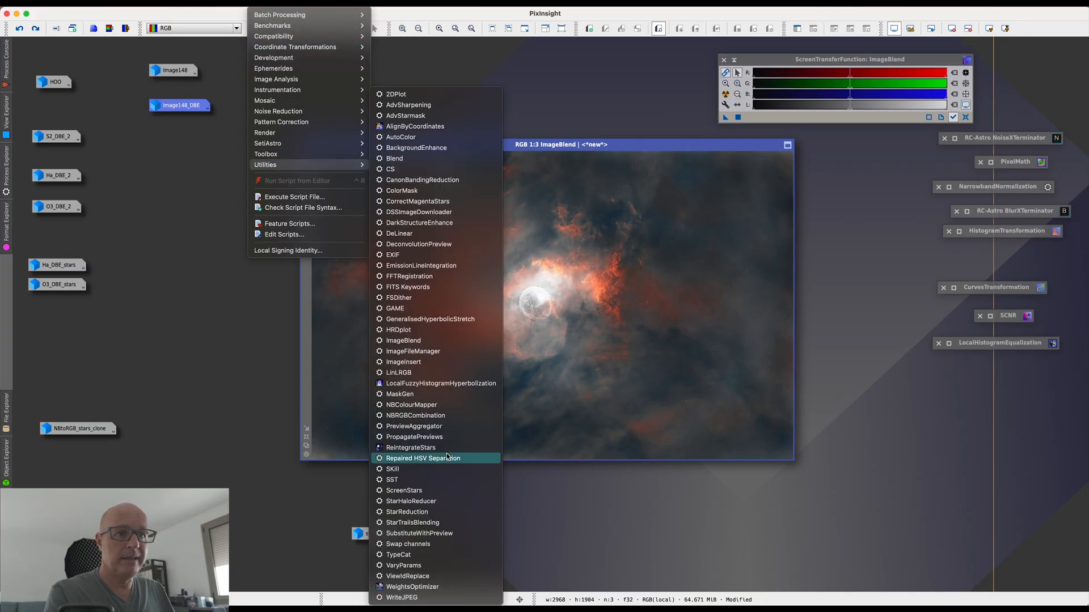
left_click(425, 491)
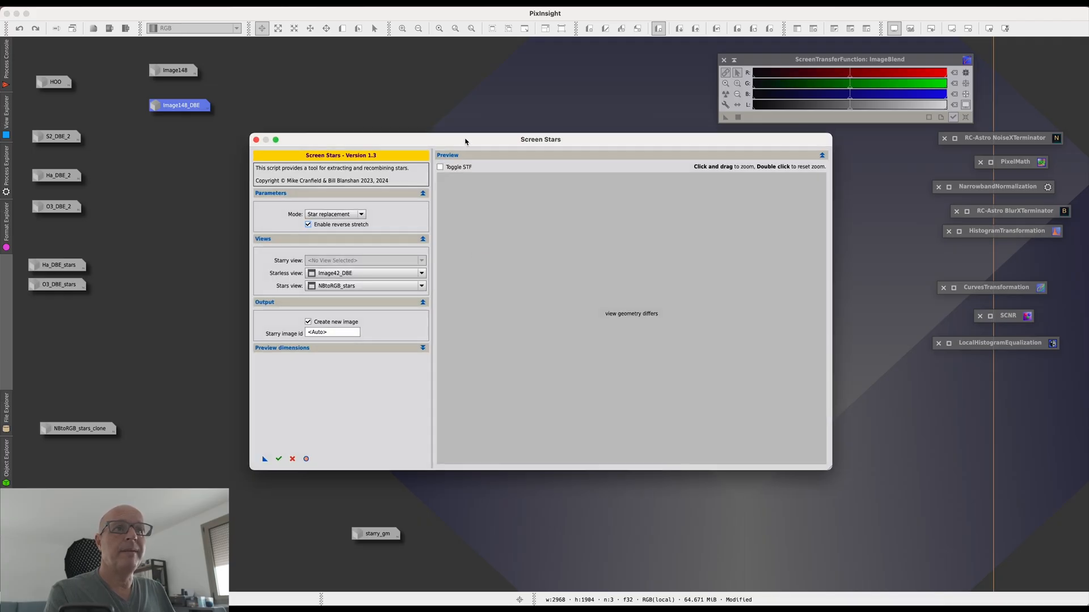
left_click_drag(465, 141, 514, 150)
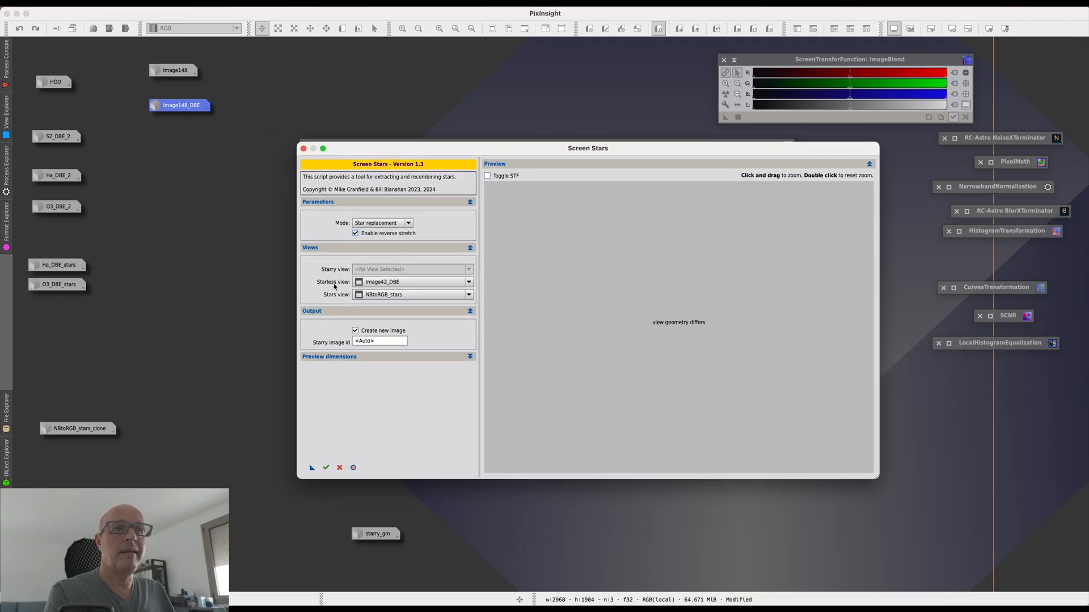
left_click_drag(515, 151, 518, 190)
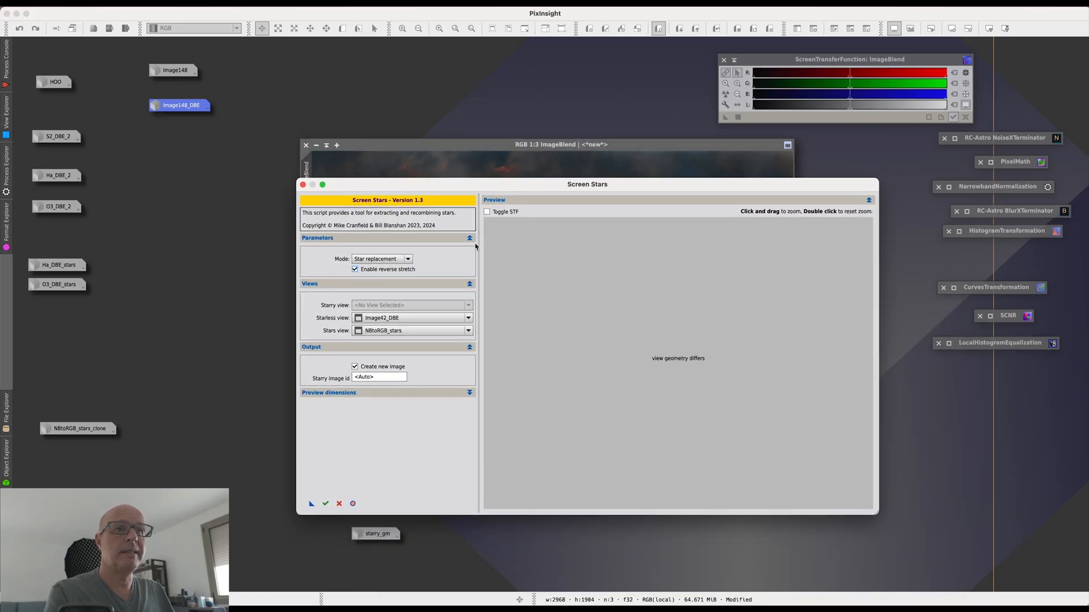
Step: Combine ImageBlend as the starless view with NBtoRGB_stars into a new image, and close Screen Stars
left_click(468, 318)
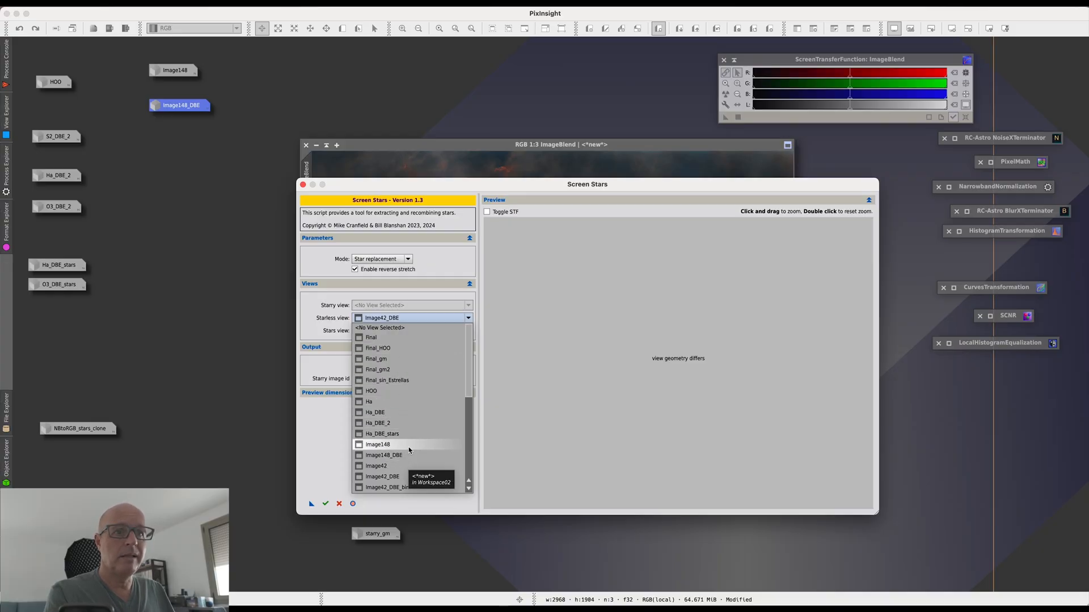
scroll(411, 453, "down", 1)
scroll(411, 453, "down", 1)
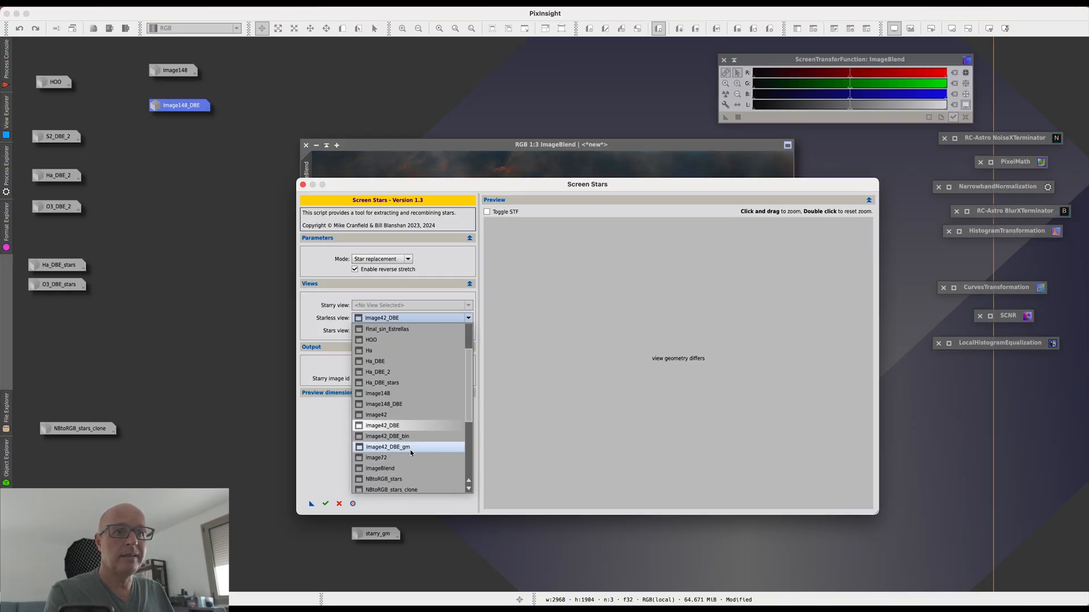
left_click(388, 470)
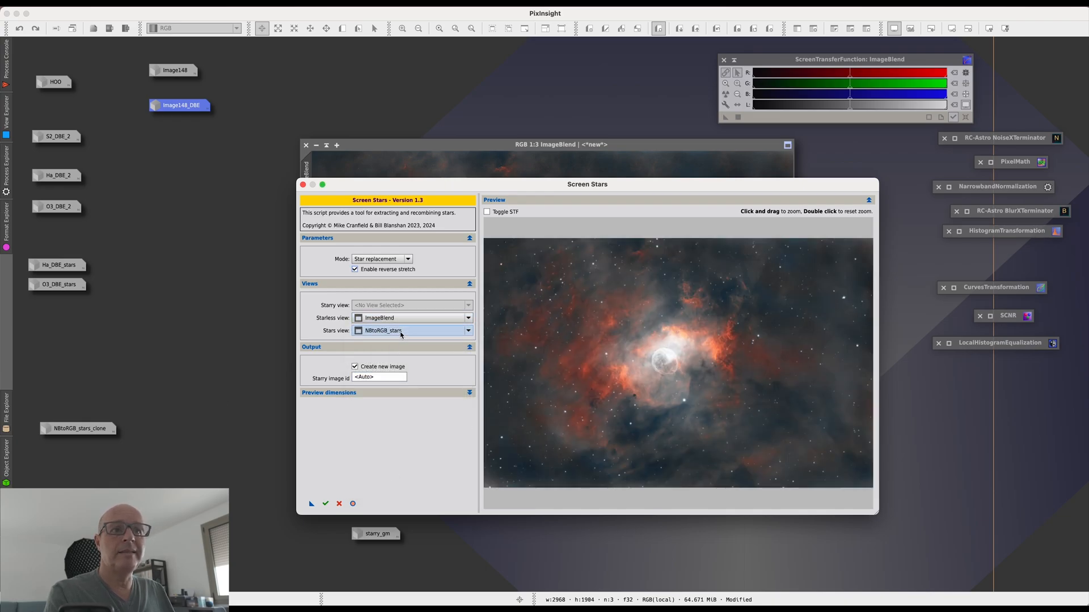
mouse_move(400, 334)
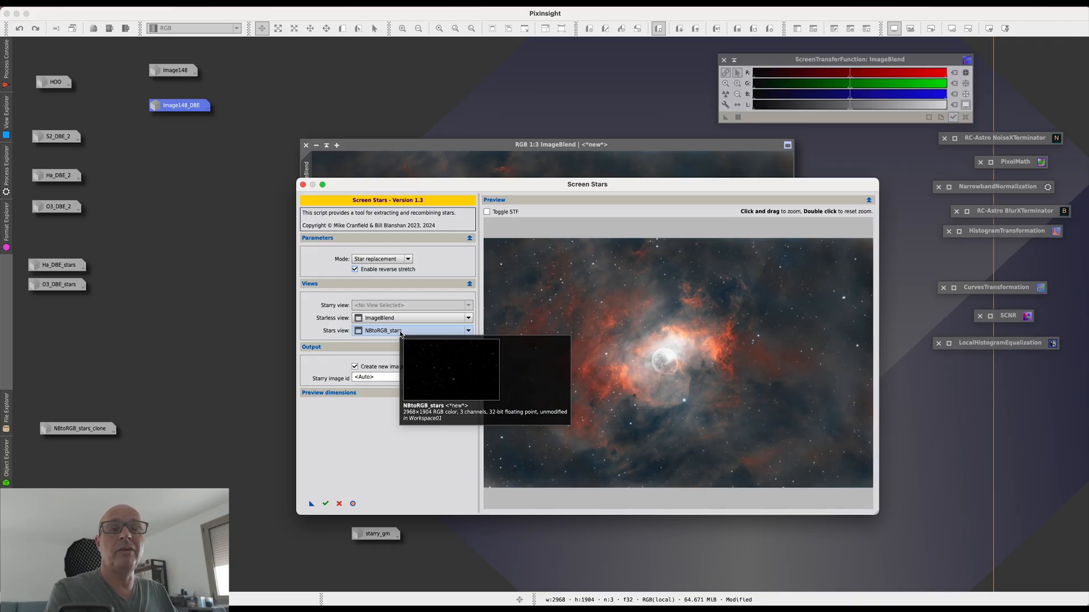
mouse_move(388, 317)
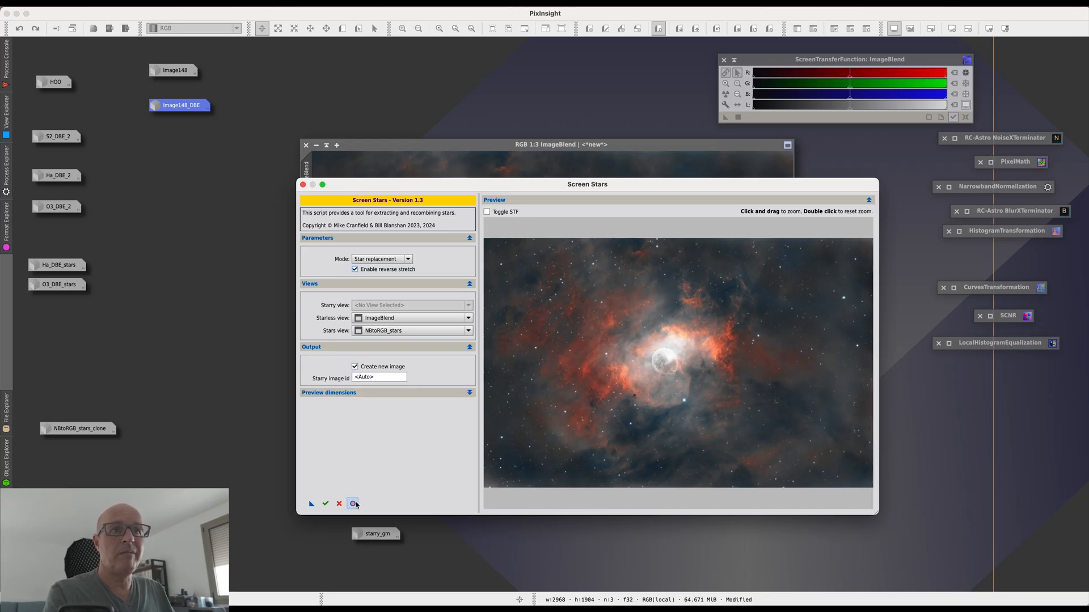
left_click(325, 504)
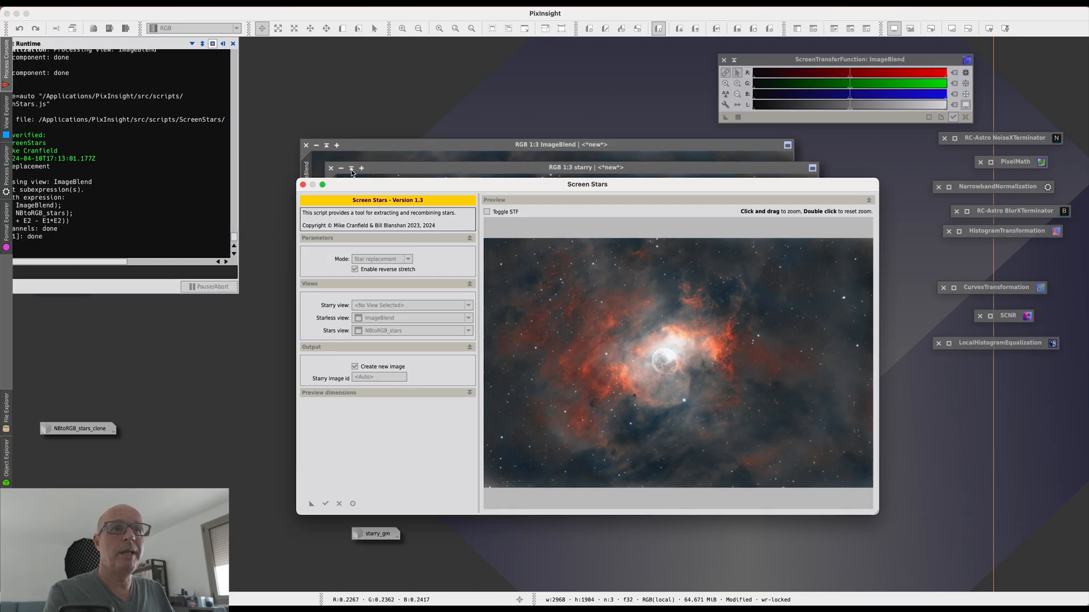
left_click(303, 185)
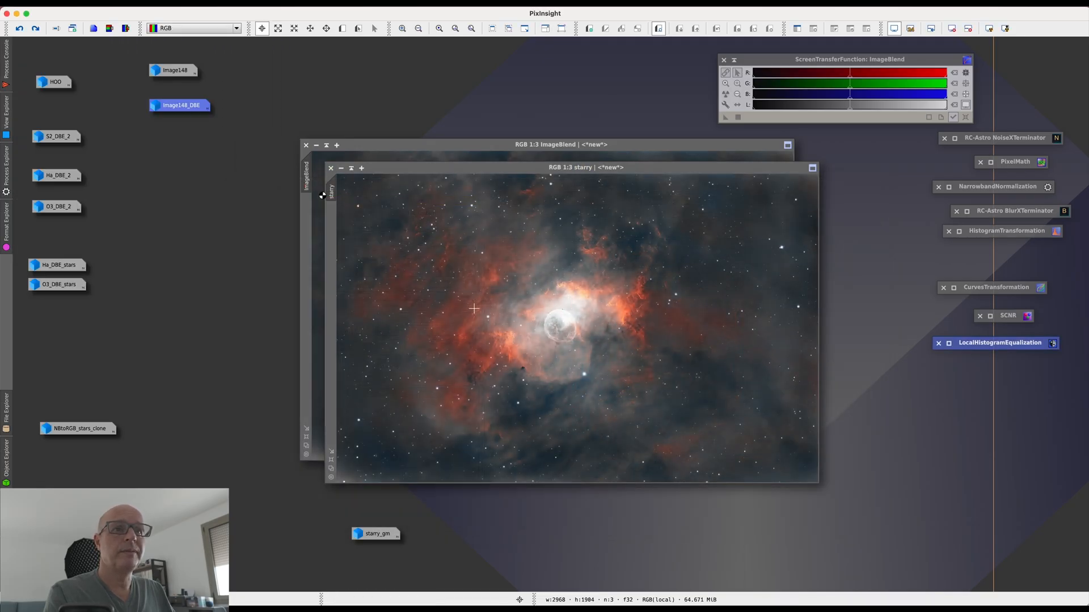
Step: Move ImageBlend behind and bring the combined starry image to the front, placed beside the image icons
left_click_drag(485, 147, 333, 132)
left_click(678, 167)
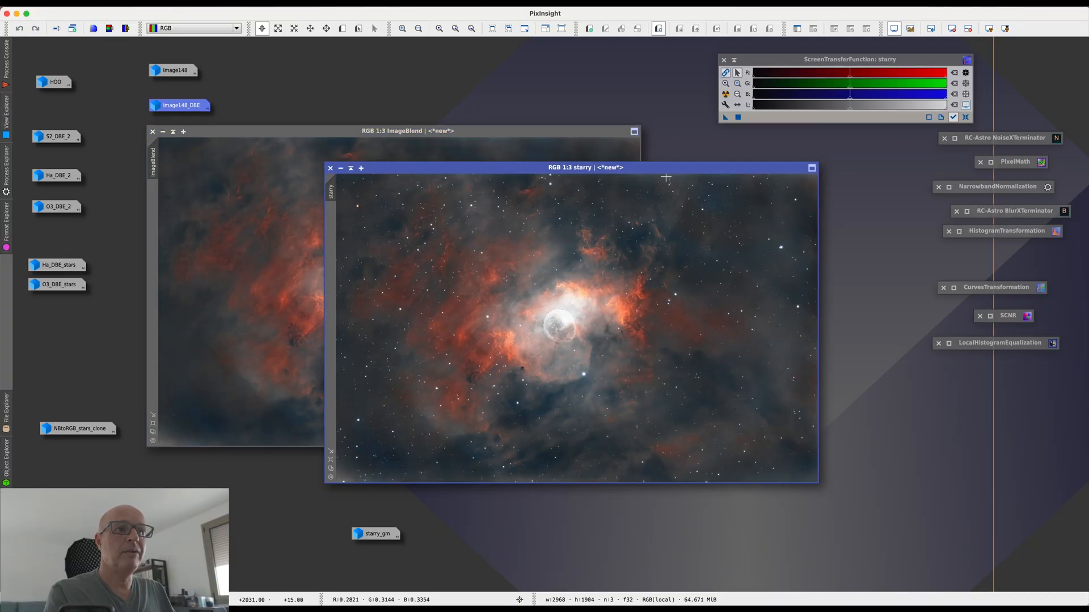
left_click_drag(642, 167, 540, 90)
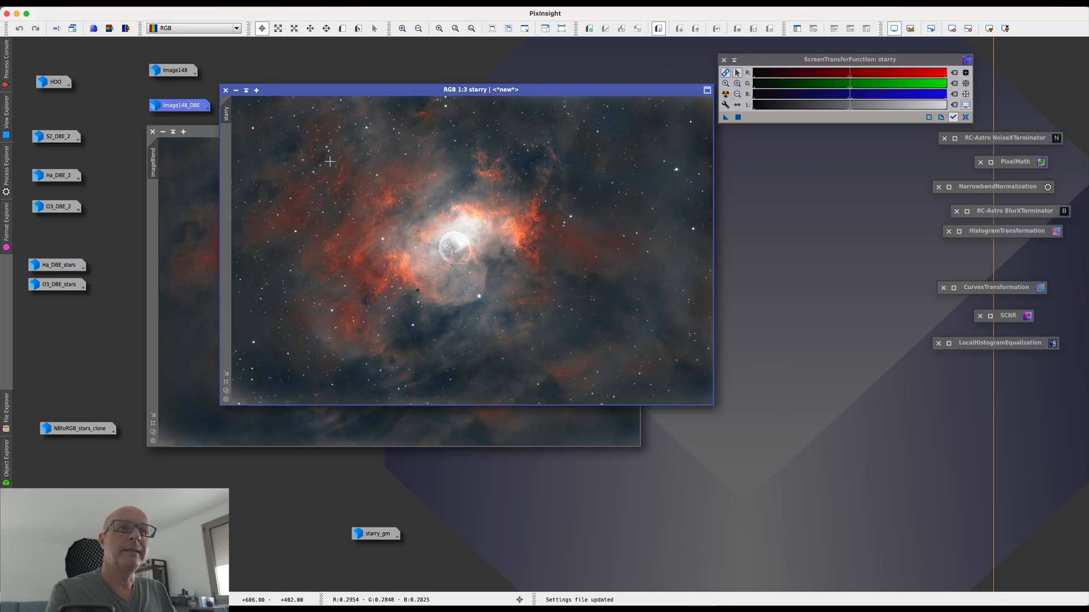
left_click_drag(363, 90, 358, 77)
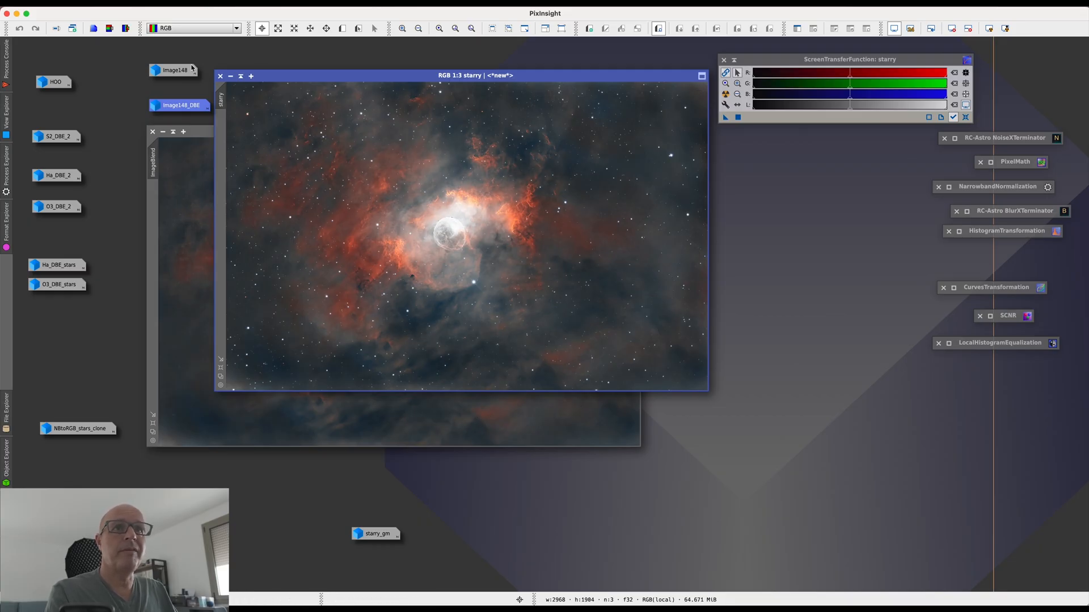
Step: Crop the edges of the starry image with DynamicCrop to about 2838 by 1773 pixels and fit its window to the result
left_click(235, 7)
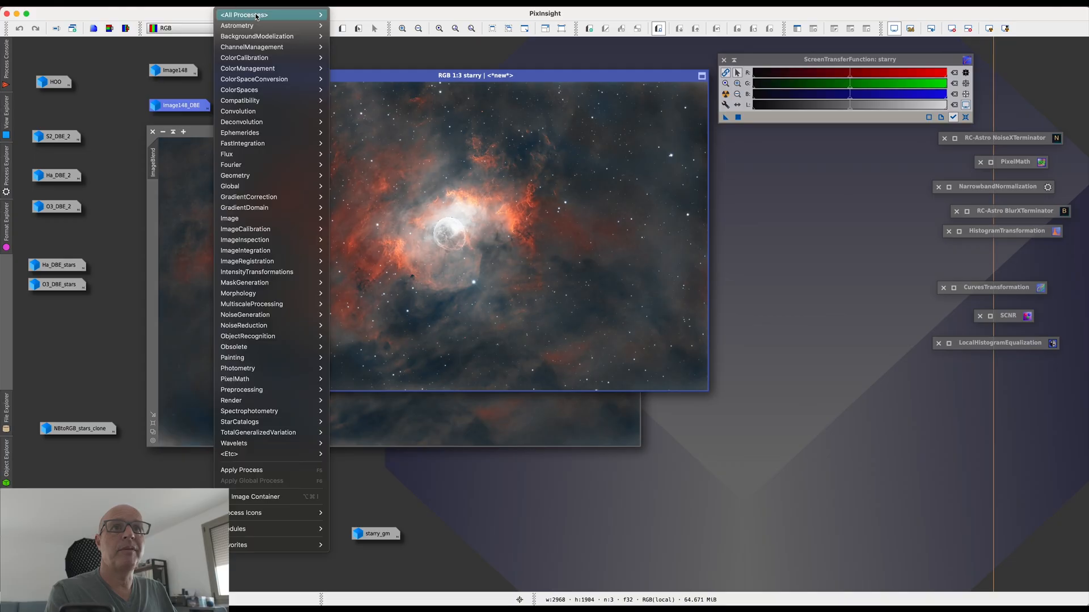
mouse_move(244, 14)
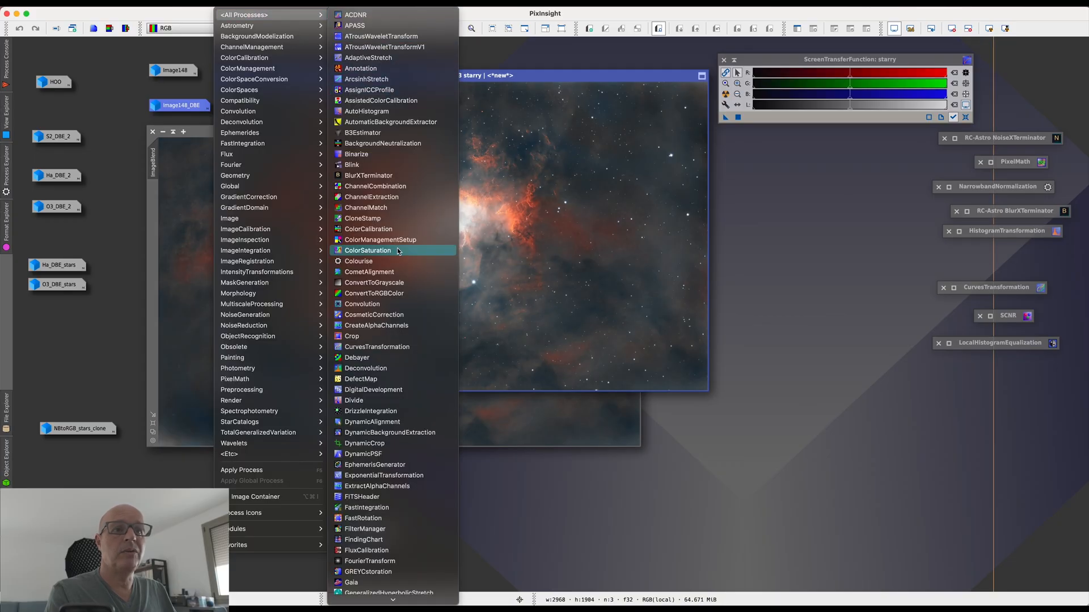
left_click(383, 431)
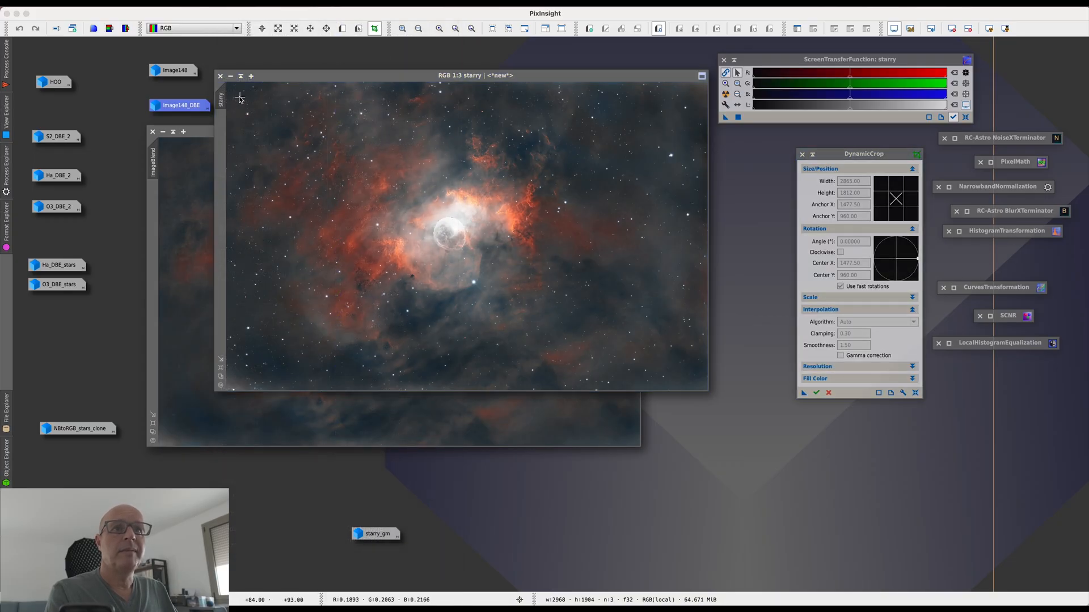
left_click_drag(236, 94, 696, 382)
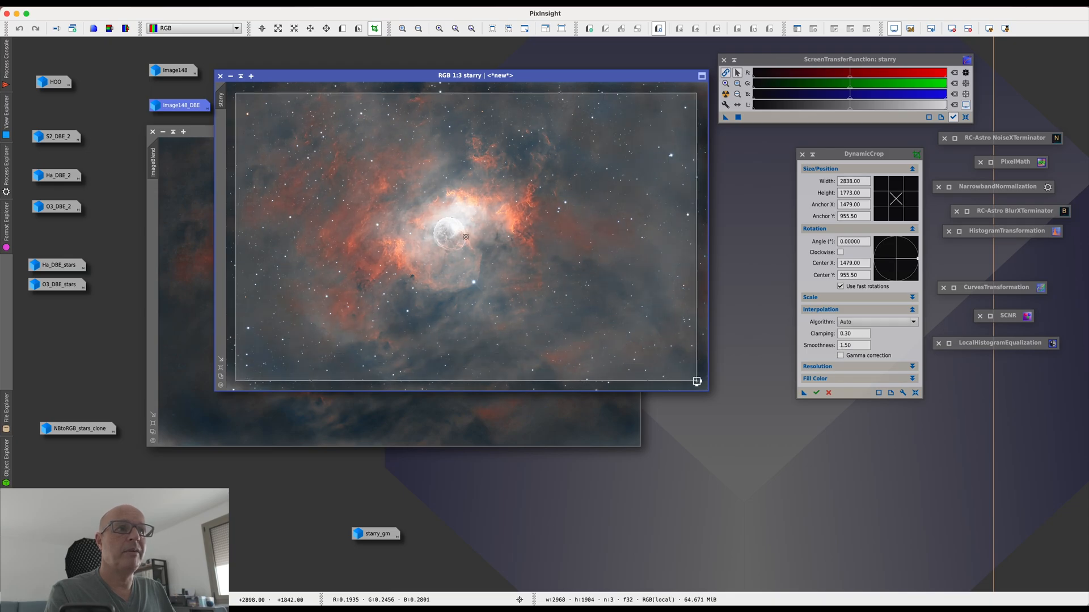
left_click(816, 393)
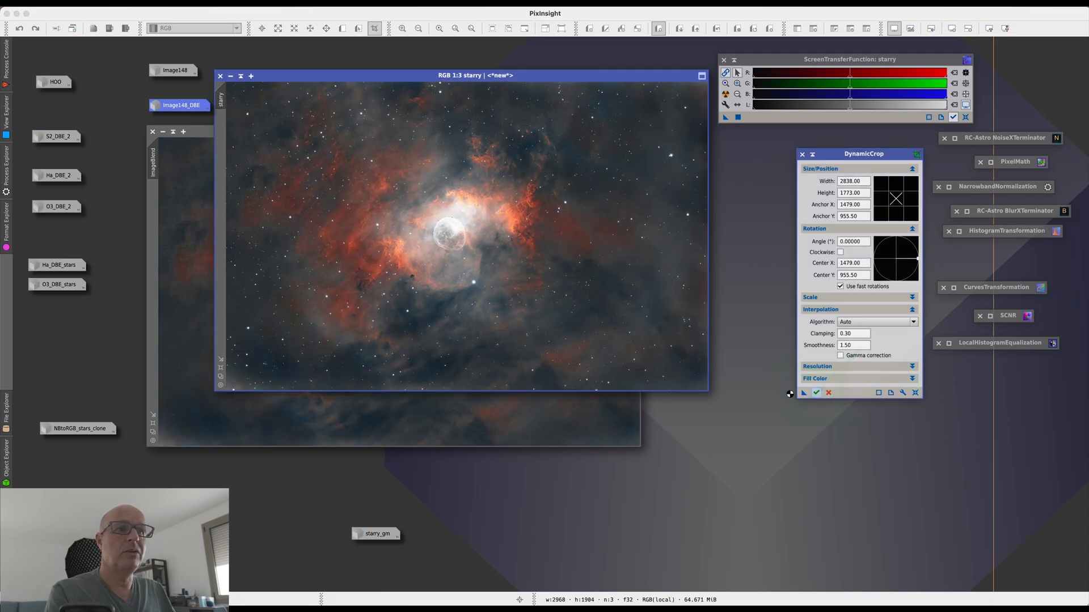
left_click(803, 155)
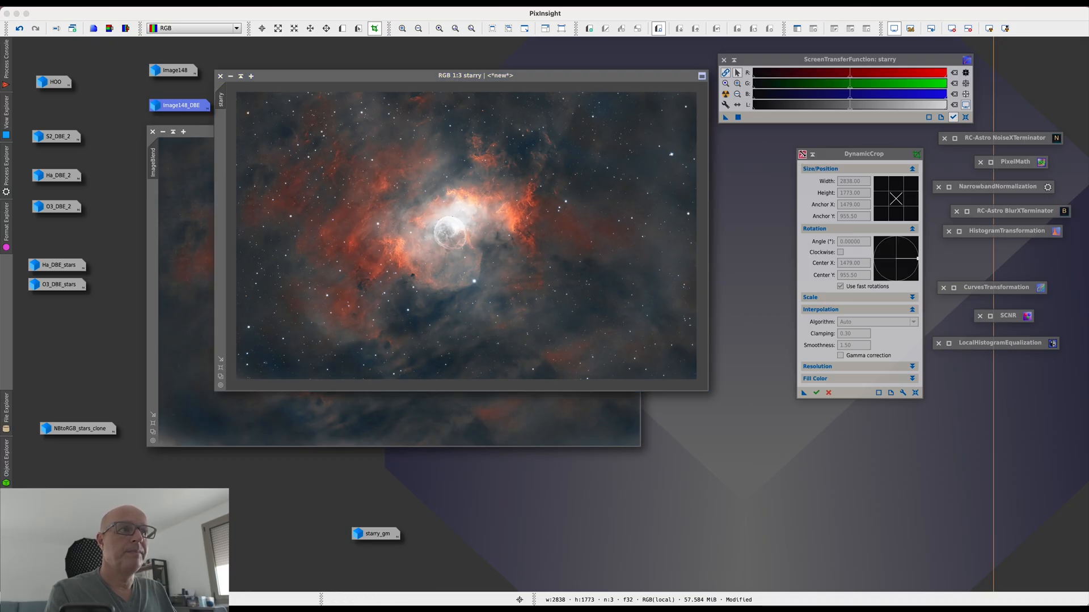
left_click(803, 155)
left_click(221, 378)
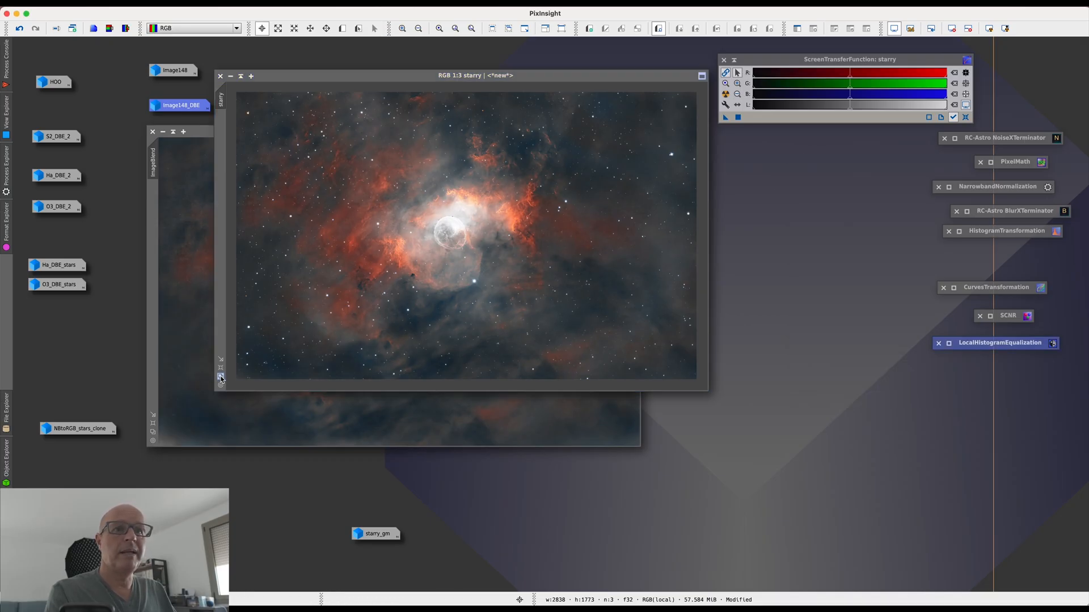
left_click(221, 378)
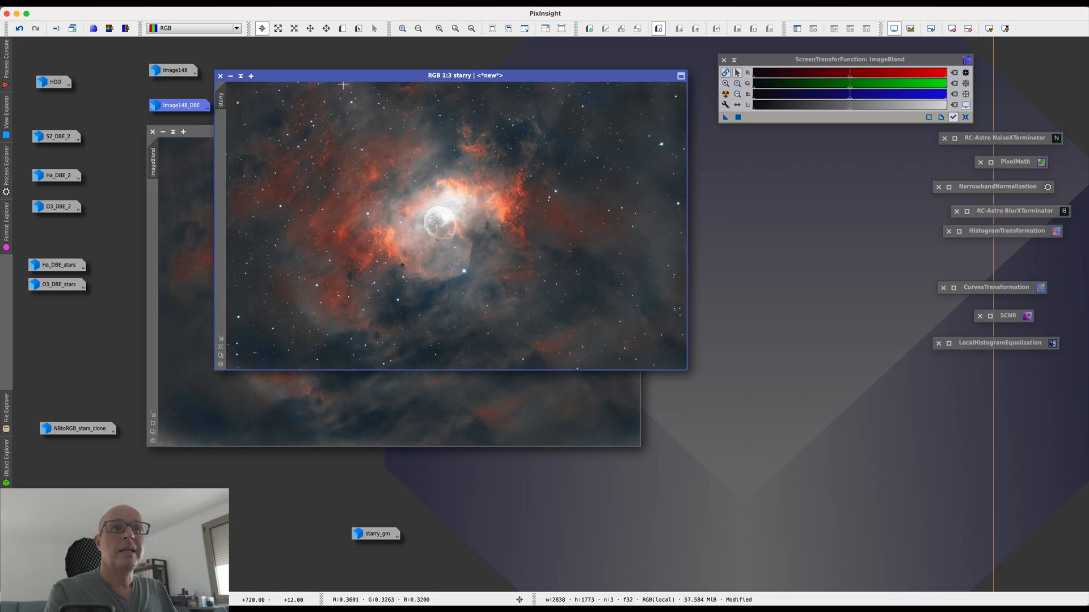
Step: Shift the cropped starry image beside the icons and inspect its stars and red nebulosity at 1:1
left_click_drag(346, 78, 260, 127)
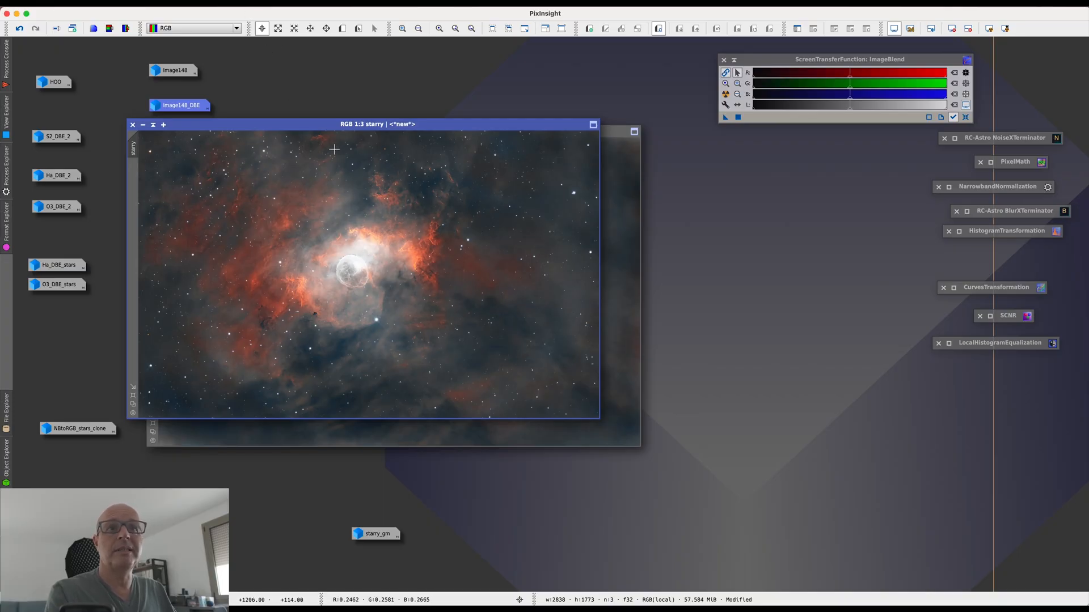
scroll(207, 179, "up", 2)
key("alt+p")
left_click_drag(238, 192, 308, 262)
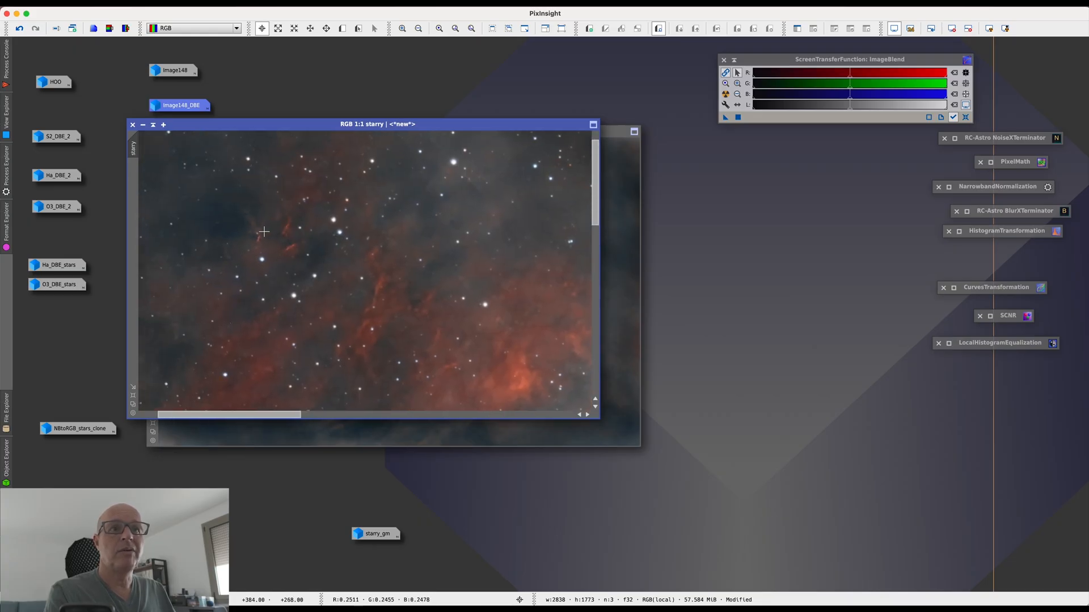
left_click_drag(376, 261, 342, 192)
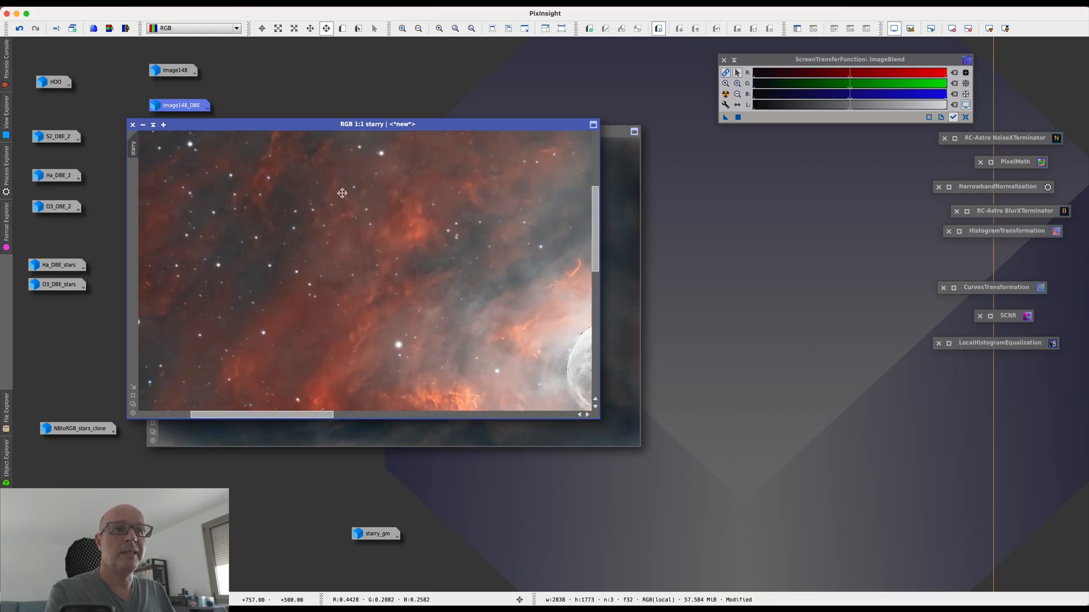
left_click(133, 405)
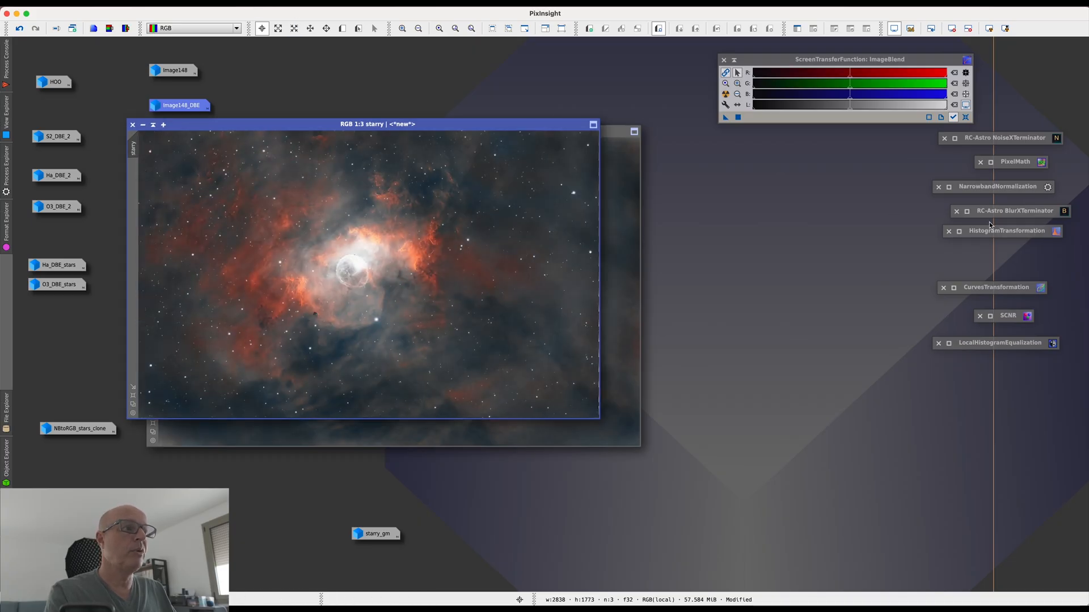
Step: Open HistogramTransformation, reset its parameters and start a real-time preview of the starry image
double_click(1003, 234)
left_click_drag(855, 224, 754, 136)
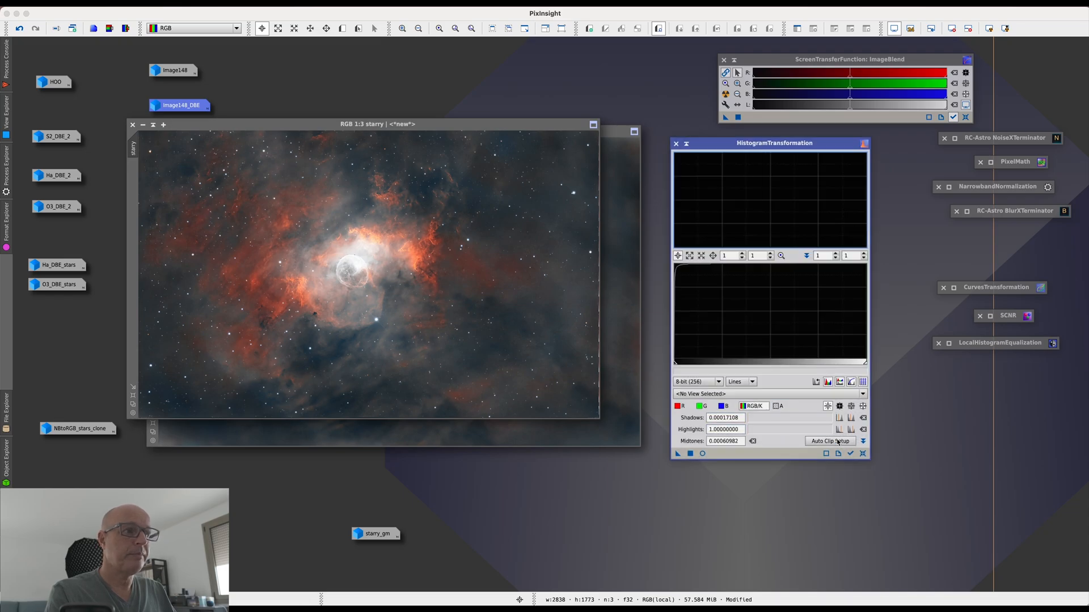
left_click(863, 453)
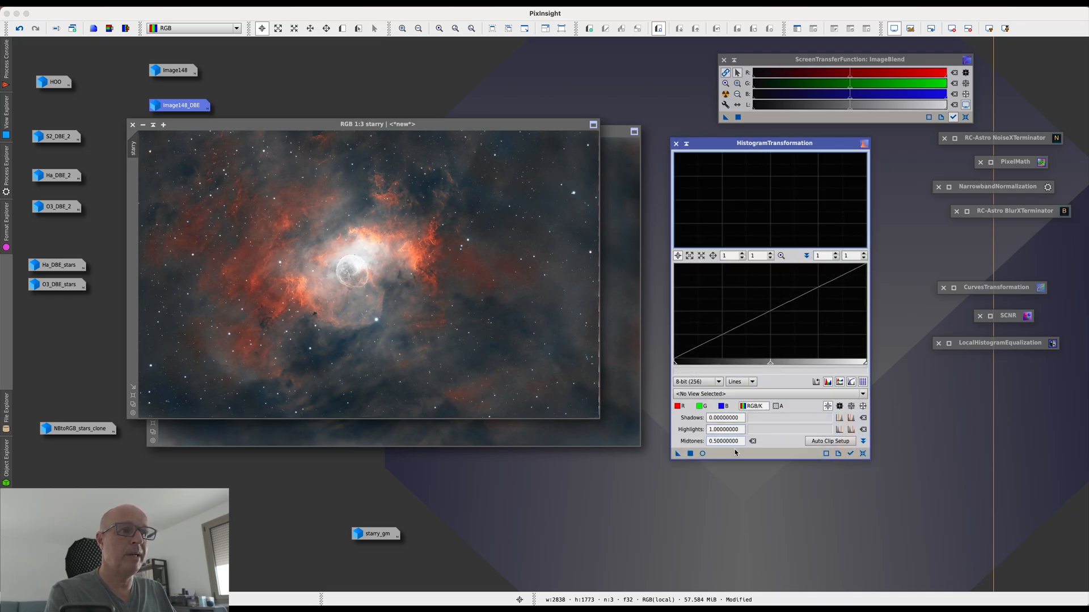
left_click(702, 454)
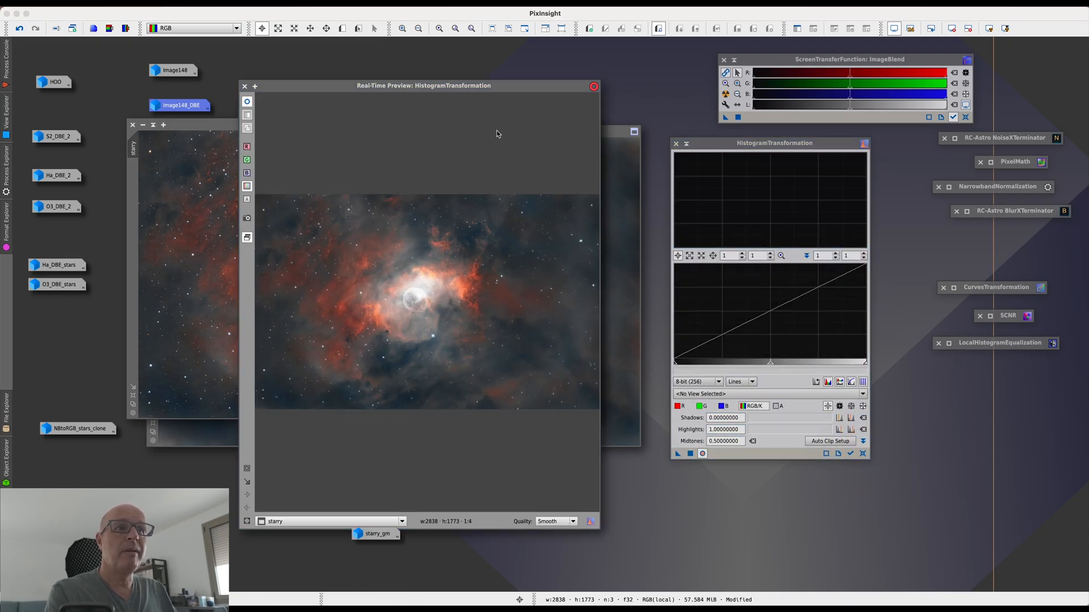
left_click_drag(517, 89, 496, 76)
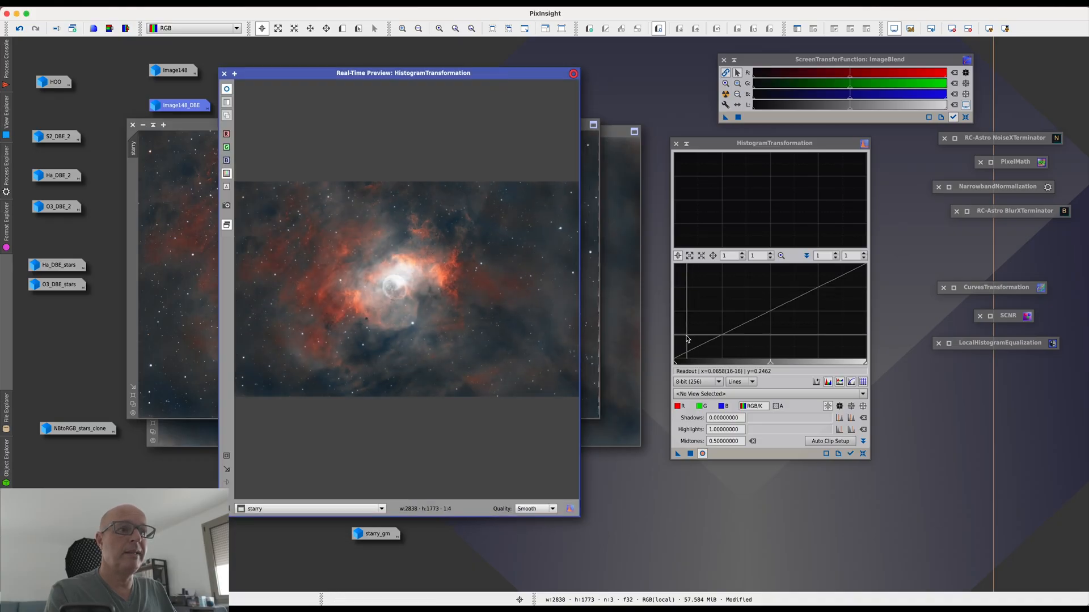
Step: Raise the shadows clipping to 0.01518987, apply it to the starry image and close the real-time preview
left_click_drag(676, 365, 675, 367)
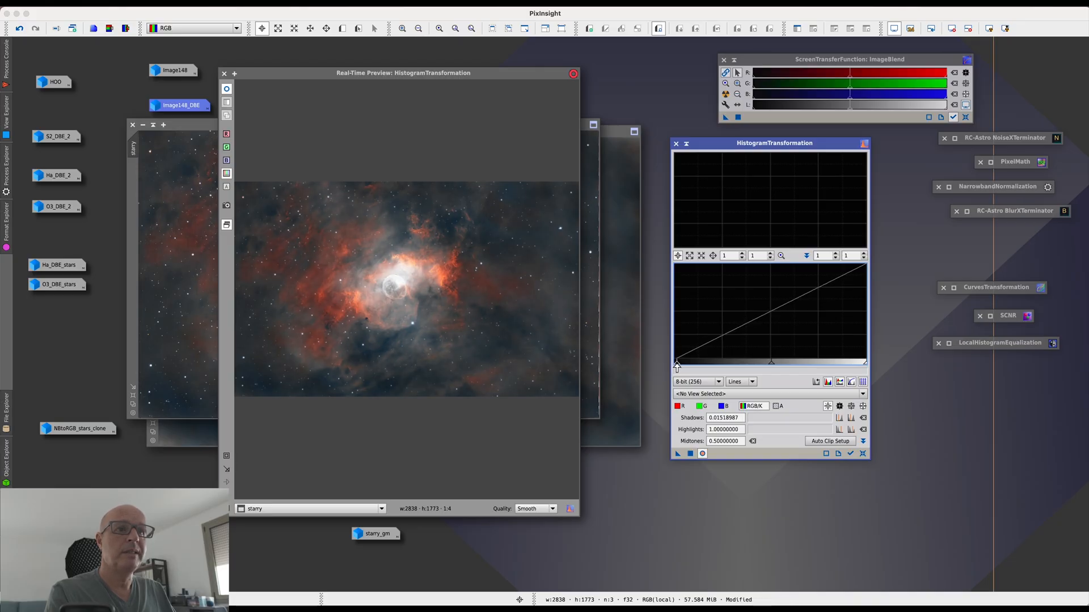
left_click_drag(677, 367, 676, 367)
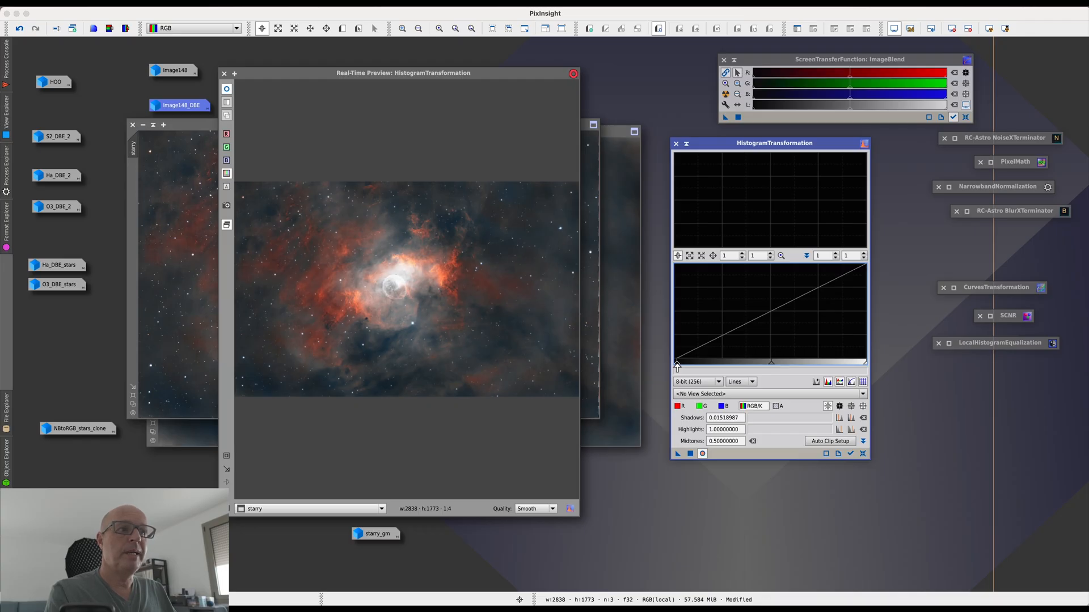
left_click(690, 455)
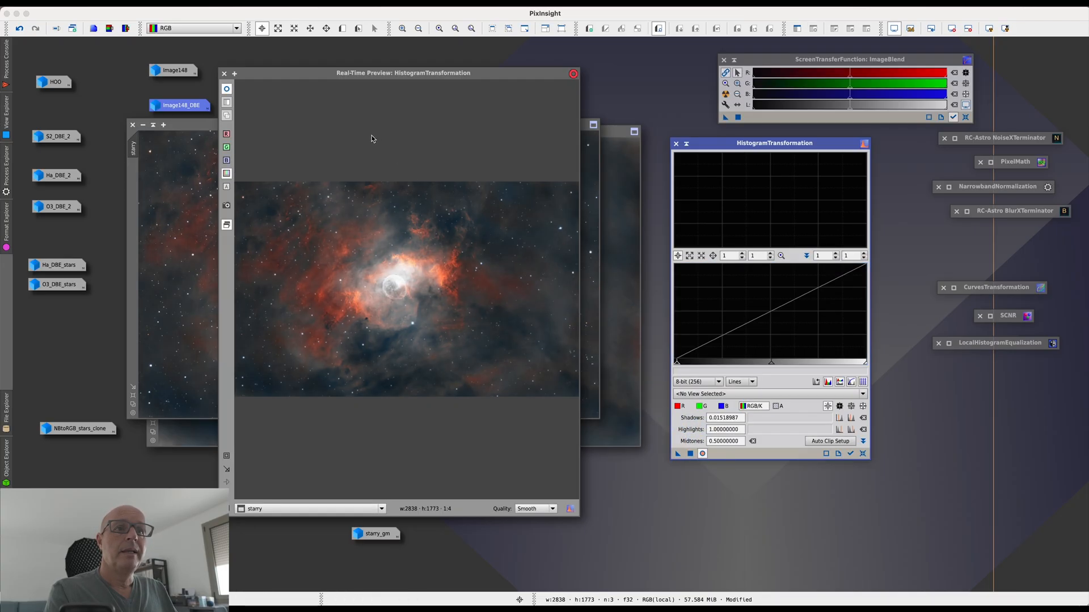
left_click(226, 74)
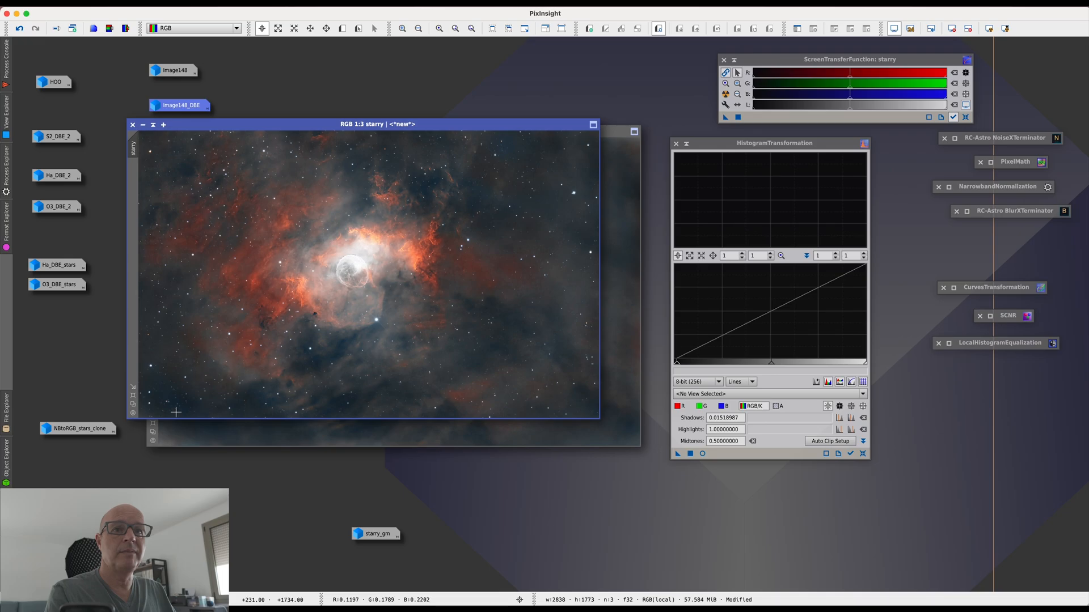
Step: Enlarge the starry image to 1:2, collapse HistogramTransformation, and undo and redo the shadows change to compare both states
left_click(133, 395)
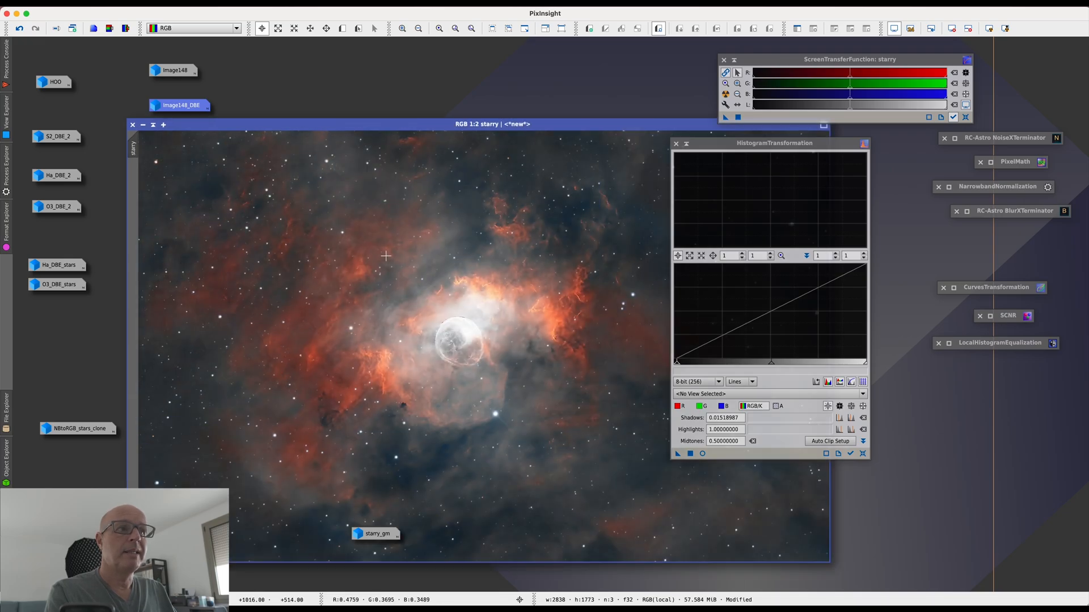
left_click(687, 144)
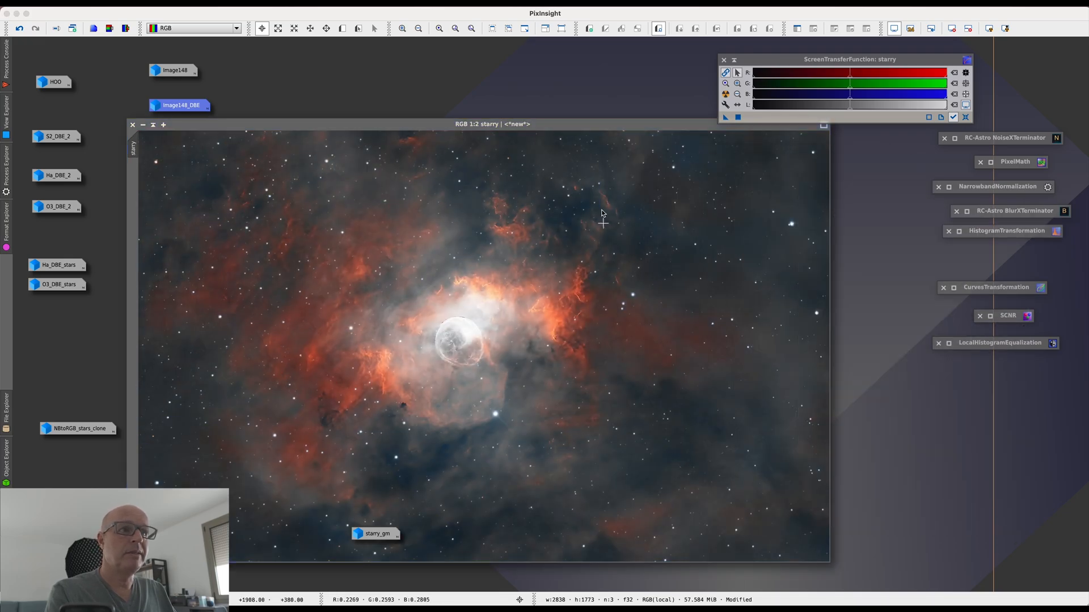
left_click(20, 33)
left_click(36, 29)
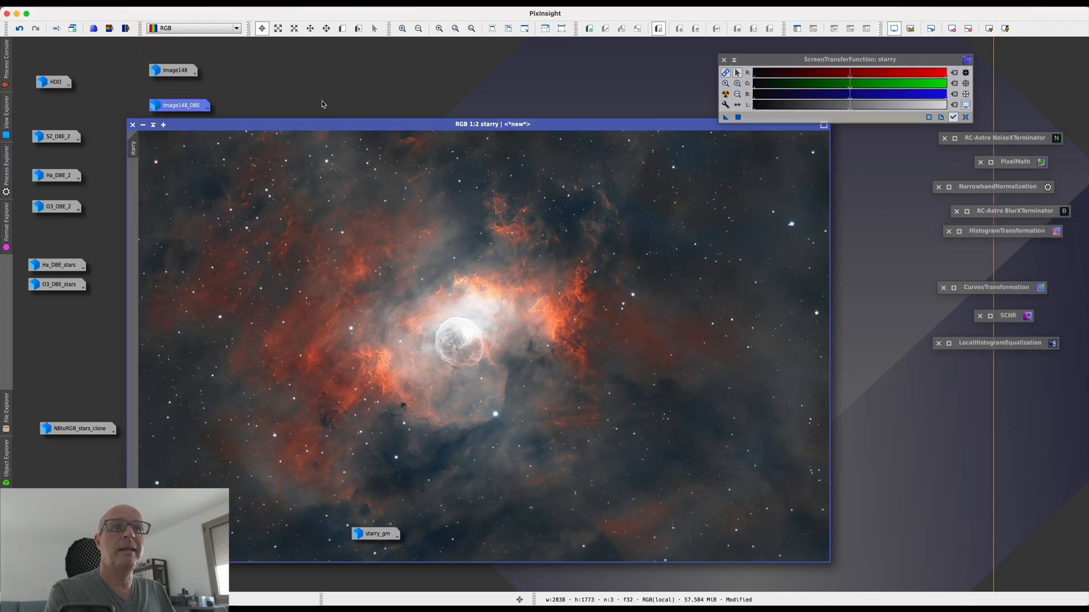
Step: Run the DarkStructureEnhance script on the starry image with 8 layers to remove, amount 0.40 and 1 iteration
left_click_drag(332, 124, 318, 123)
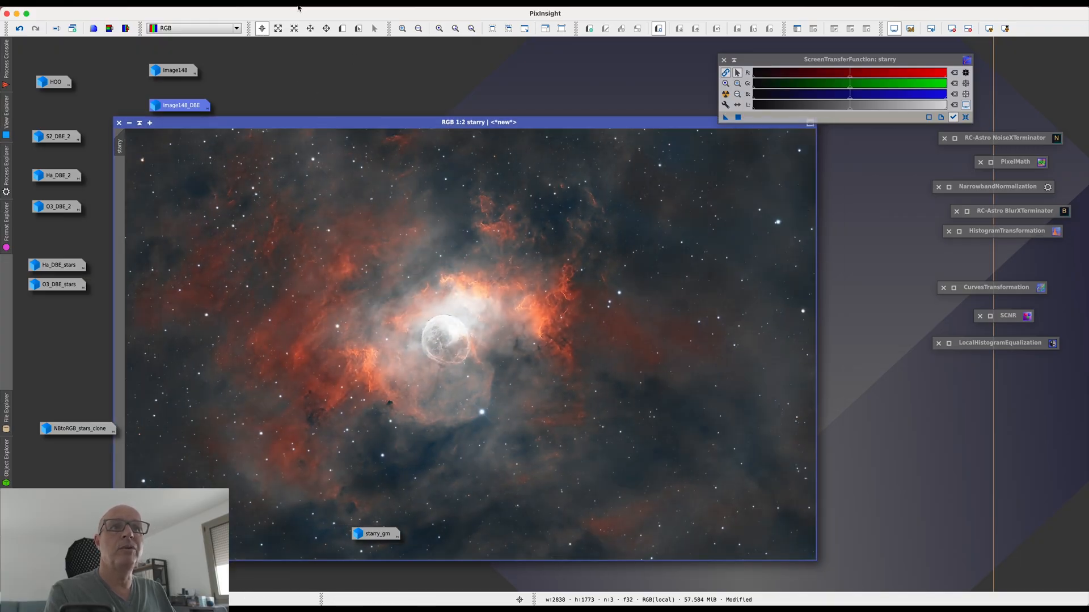
left_click(261, 6)
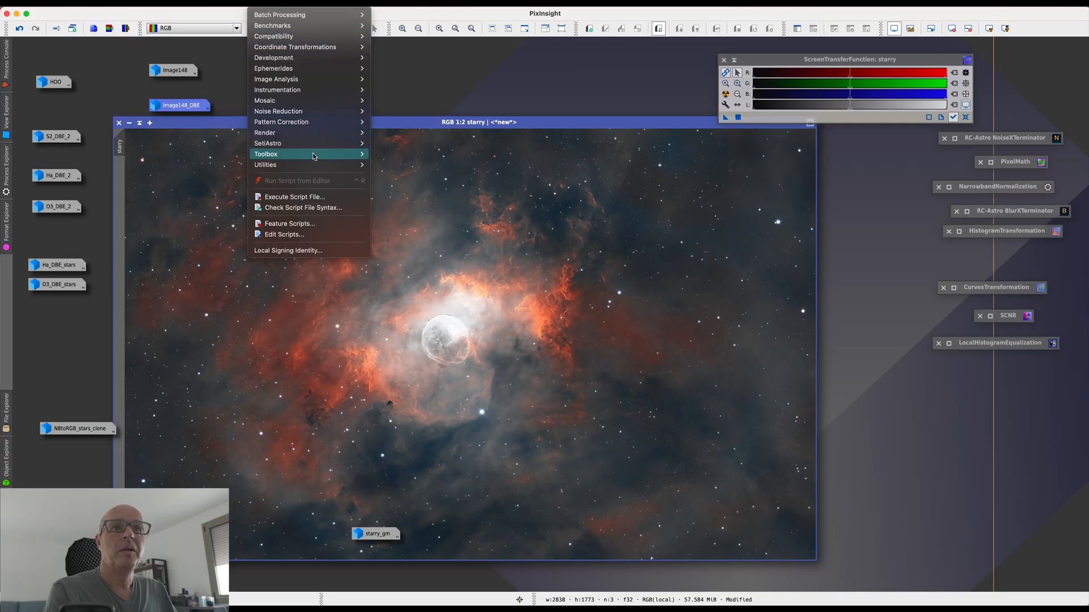
mouse_move(312, 165)
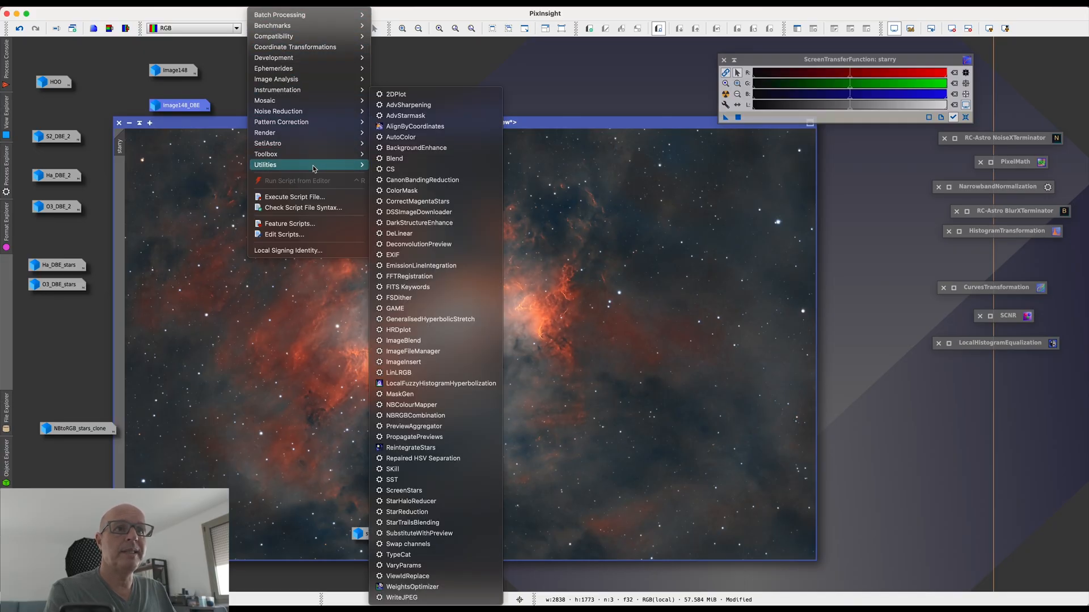
left_click(431, 224)
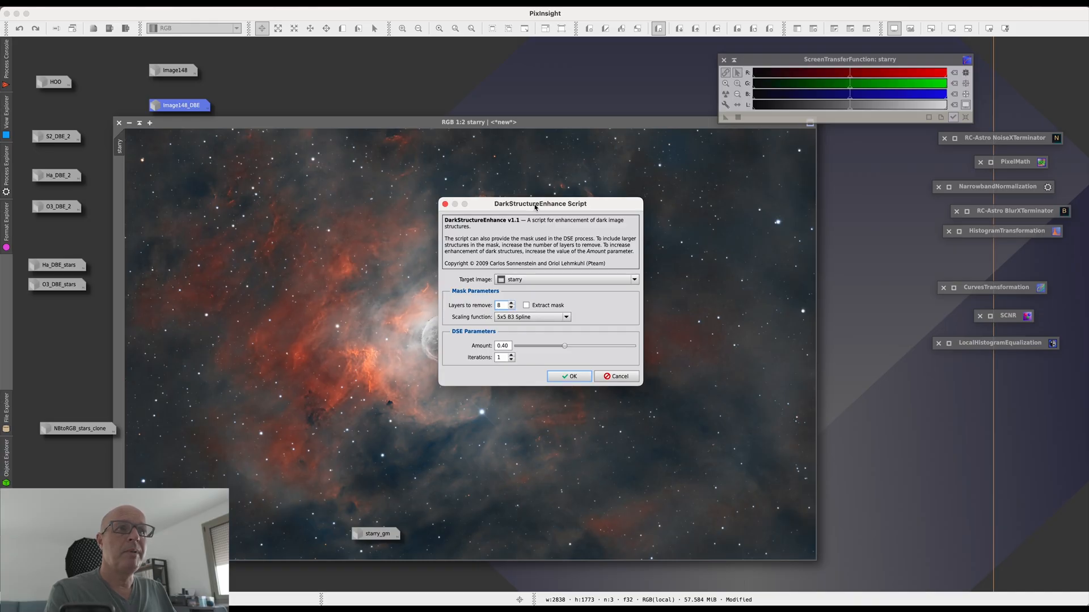
left_click_drag(536, 207, 649, 213)
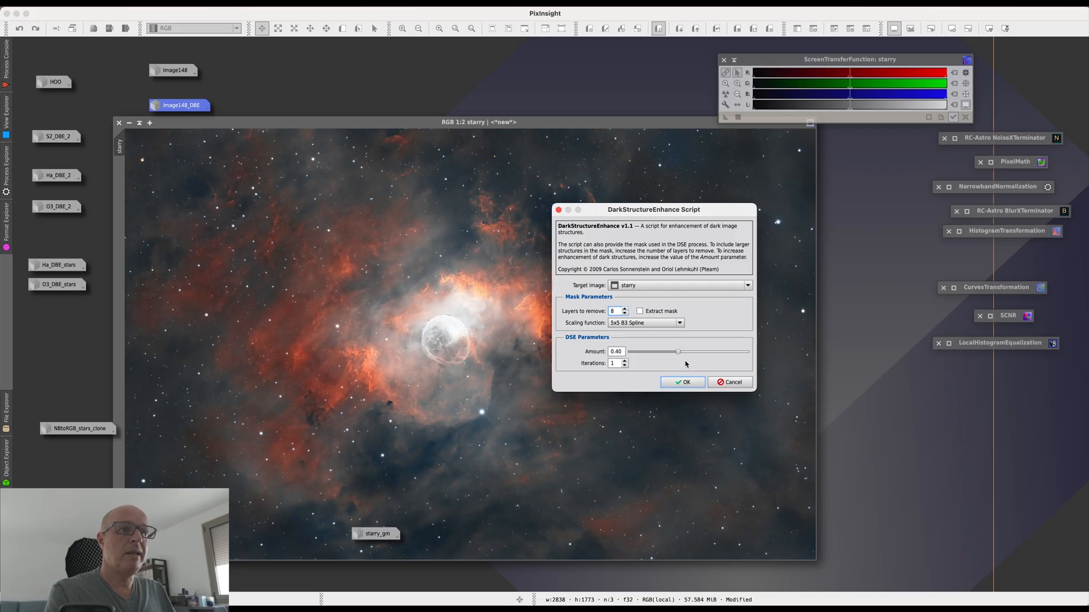
left_click(692, 385)
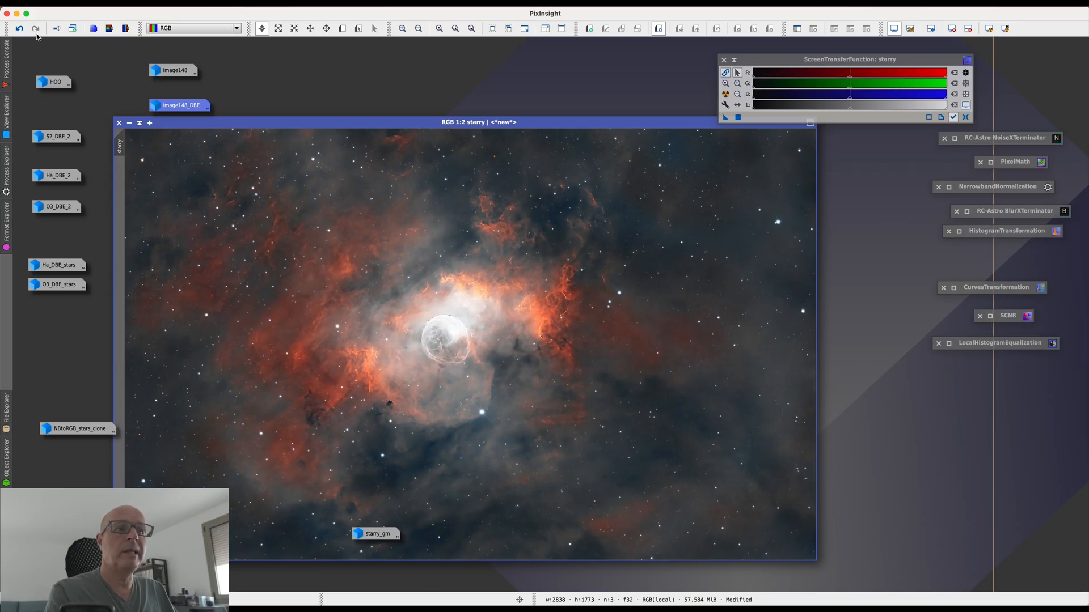
Step: Open Final_HOO for comparison with the starry image, and return starry to the front at 1:3
left_click_drag(278, 127, 268, 81)
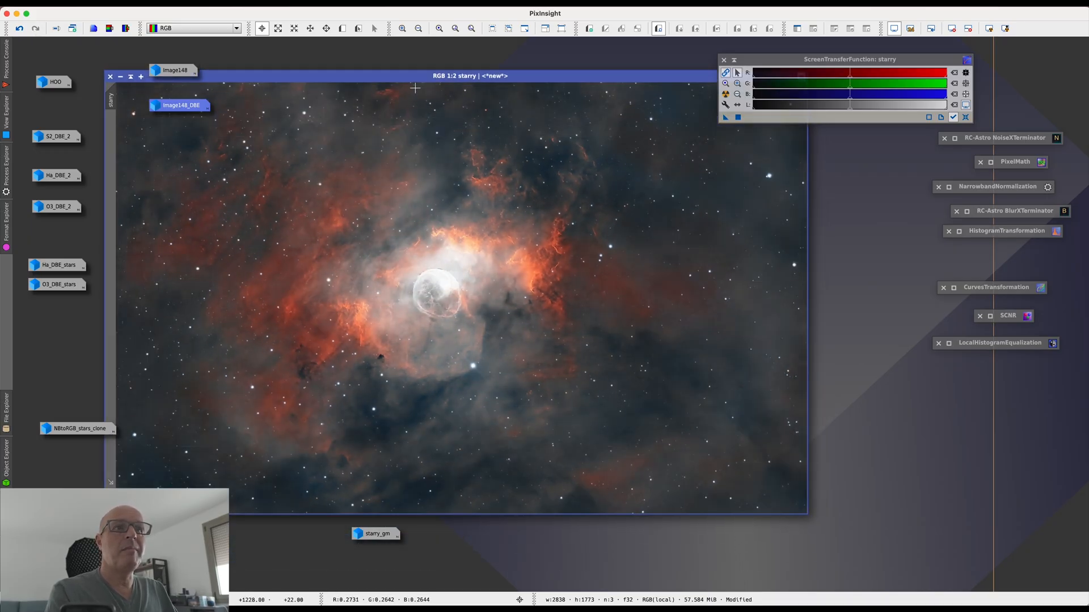
left_click_drag(403, 81, 438, 95)
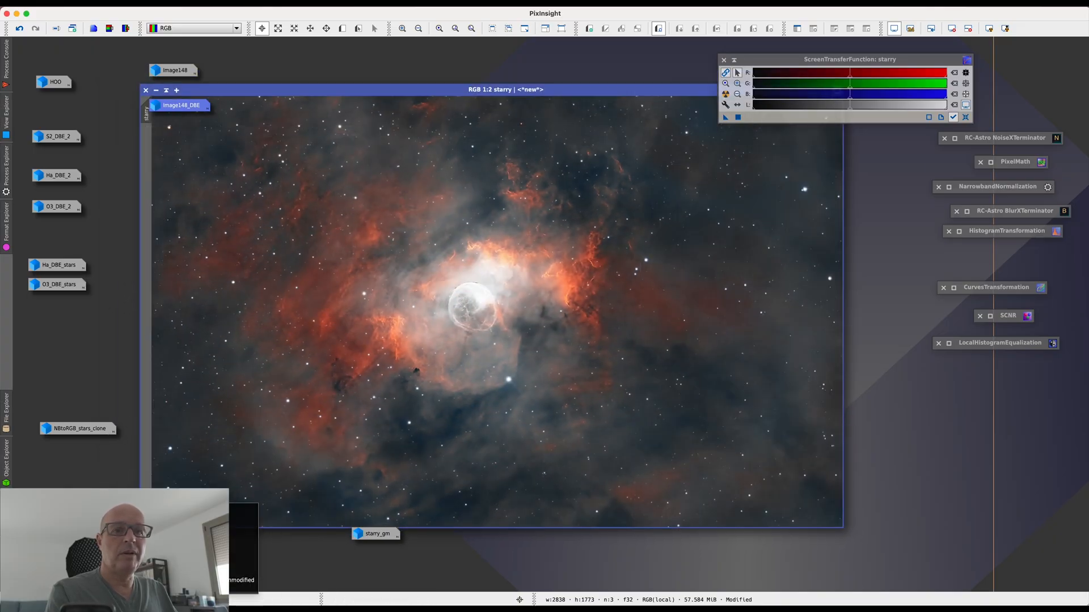
double_click(76, 497)
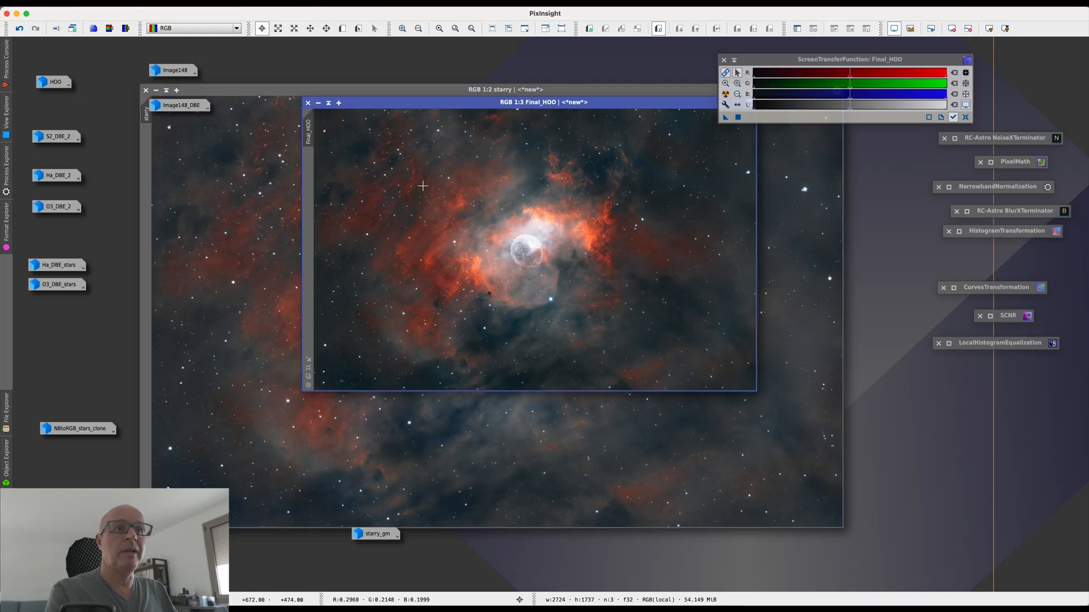
left_click_drag(414, 105, 460, 149)
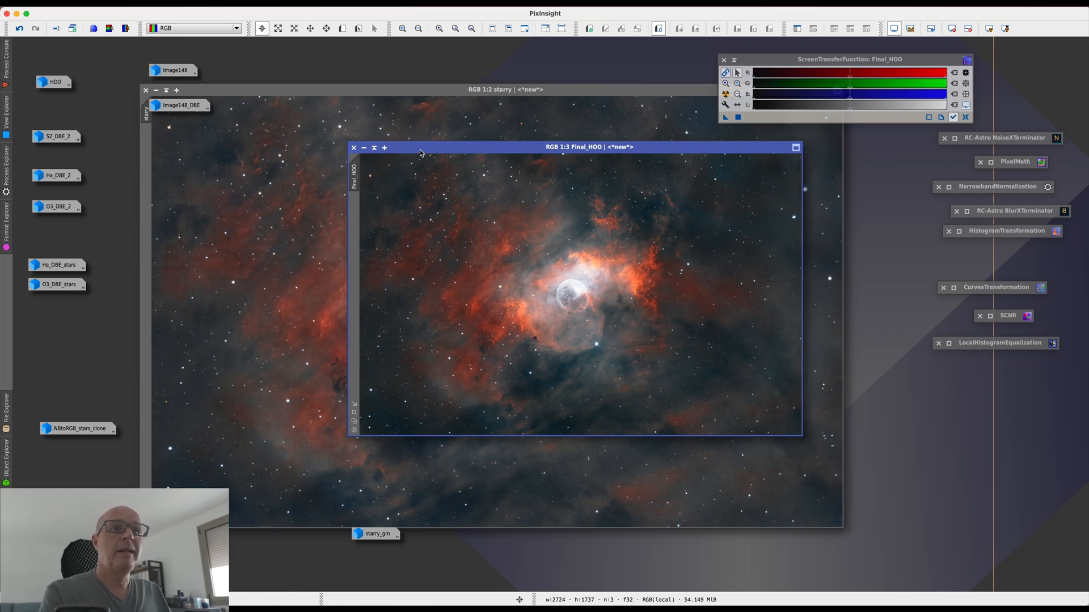
left_click(151, 389)
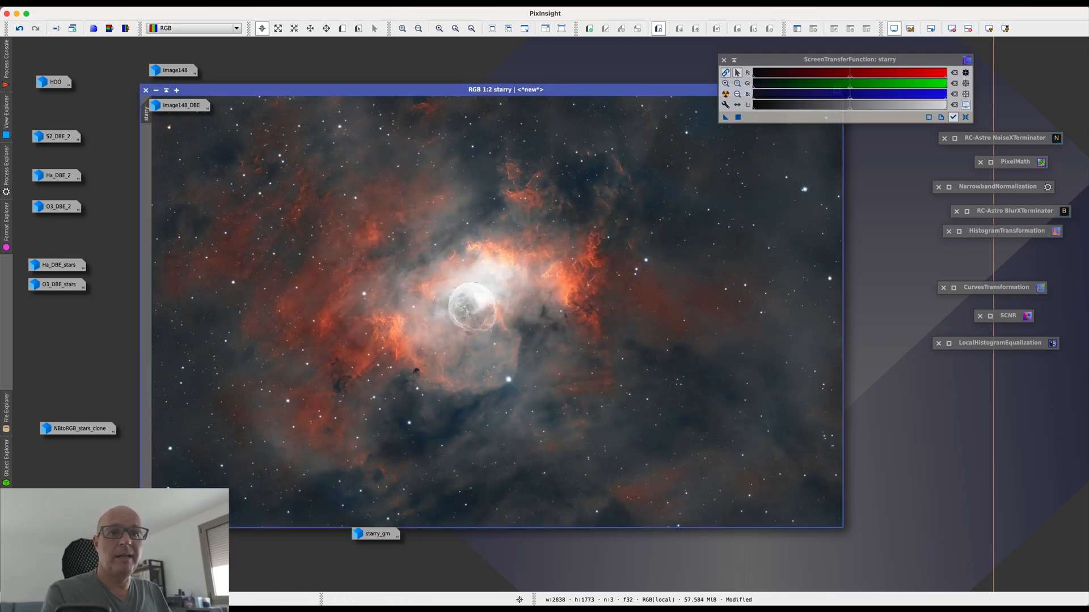
key("super+minus")
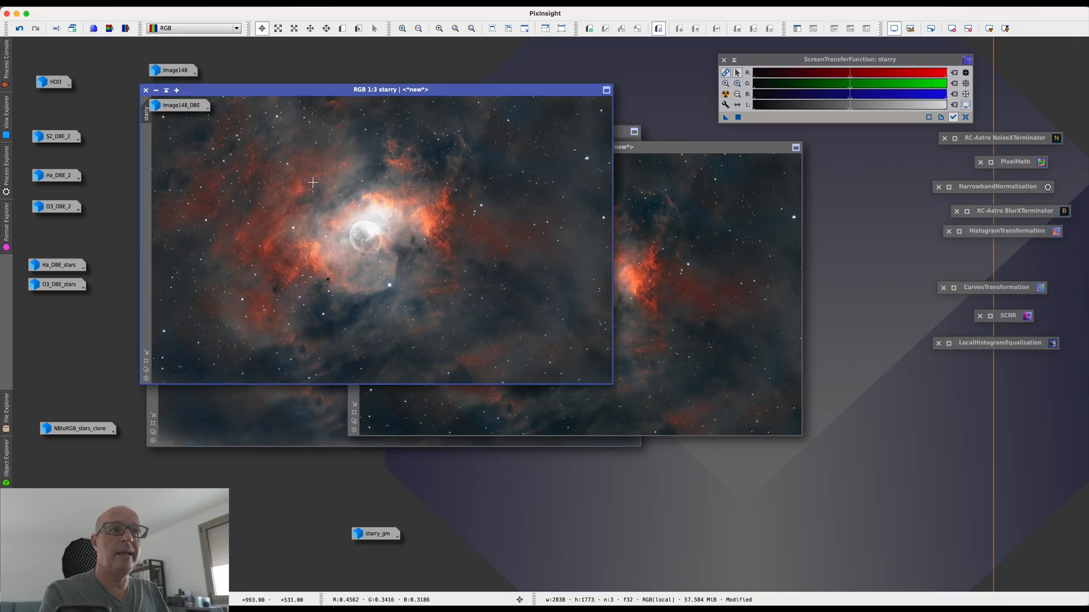
Step: Bring Final_HOO to the front and place it clear of the starry image to compare both versions
left_click(658, 149)
left_click_drag(657, 149, 722, 210)
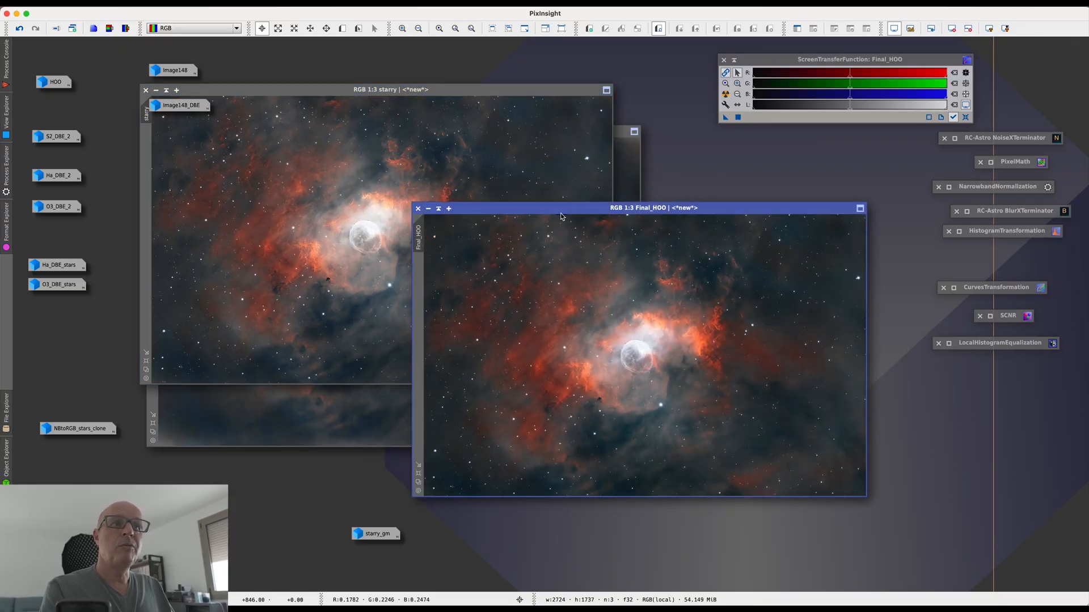
left_click_drag(573, 212, 621, 262)
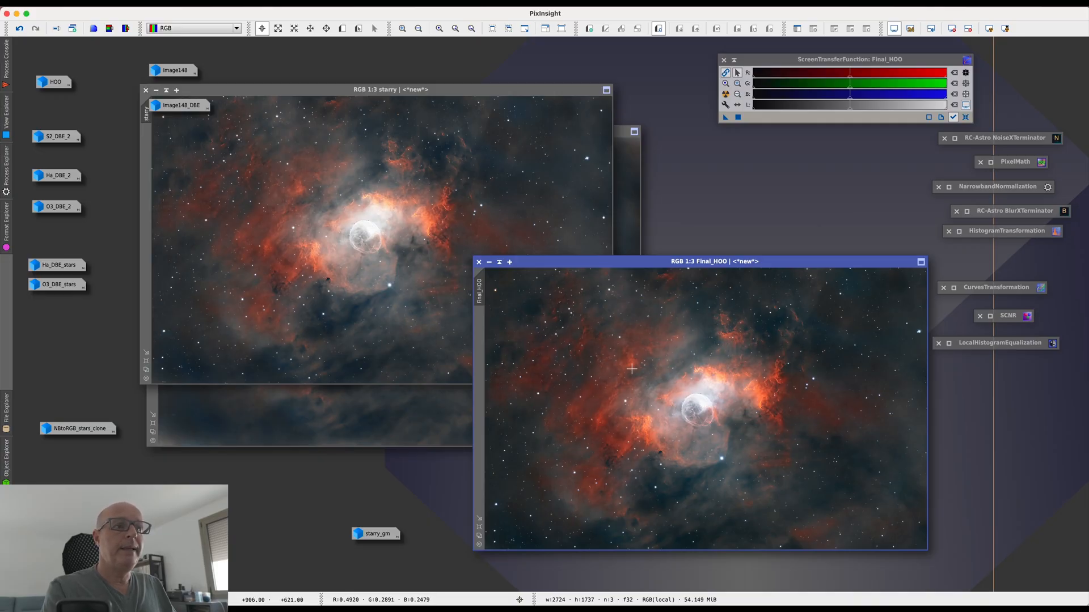
Step: Iconize the starry and ImageBlend images, leaving only Final_HOO open, and park the starry icon below Image148_DBE
left_click_drag(598, 262, 452, 158)
left_click(155, 91)
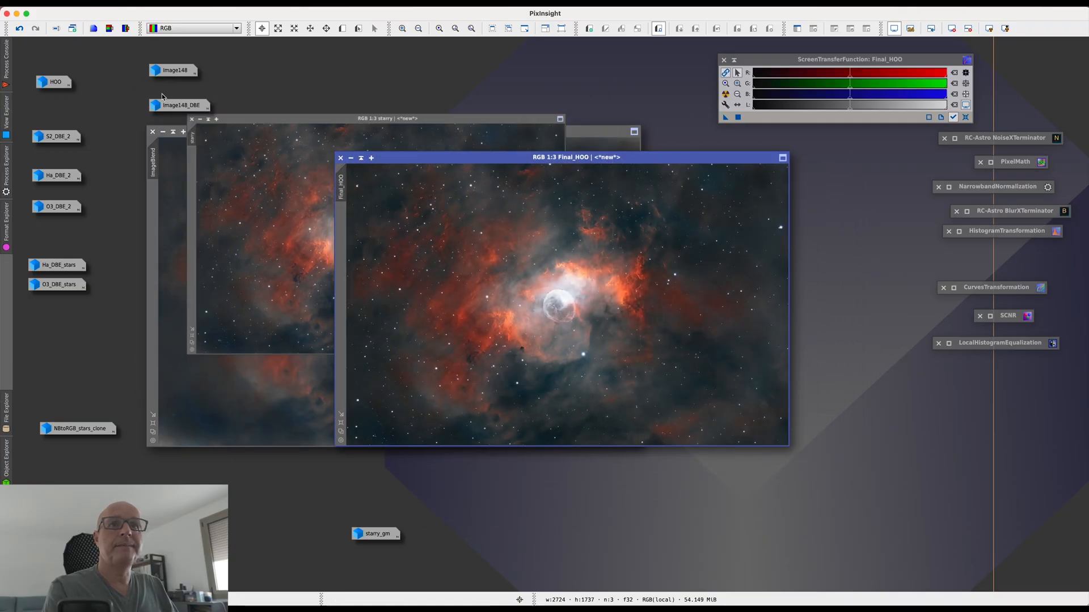
left_click(163, 131)
left_click_drag(405, 246, 190, 158)
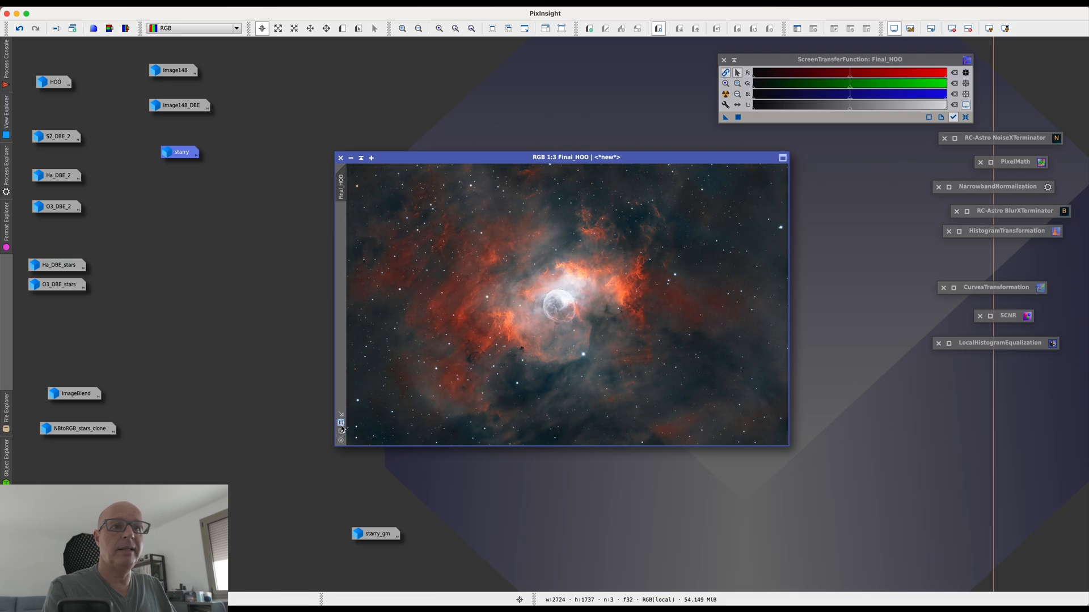
Step: Enlarge Final_HOO to 1:2, collapse ScreenTransferFunction and position the image clear of the workspace icons
left_click(340, 423)
left_click_drag(451, 153, 304, 89)
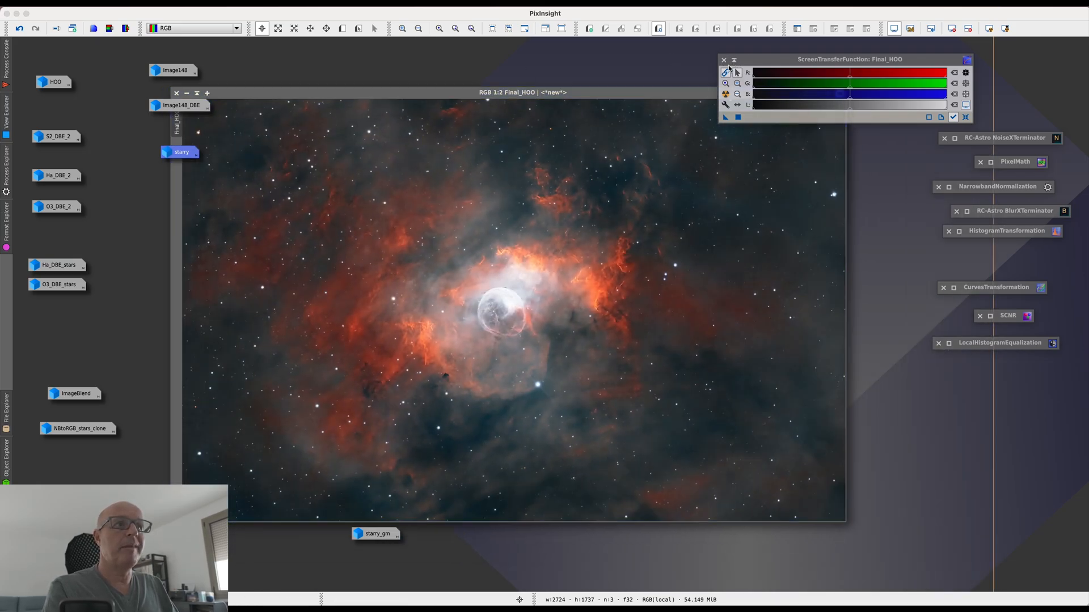
left_click(734, 60)
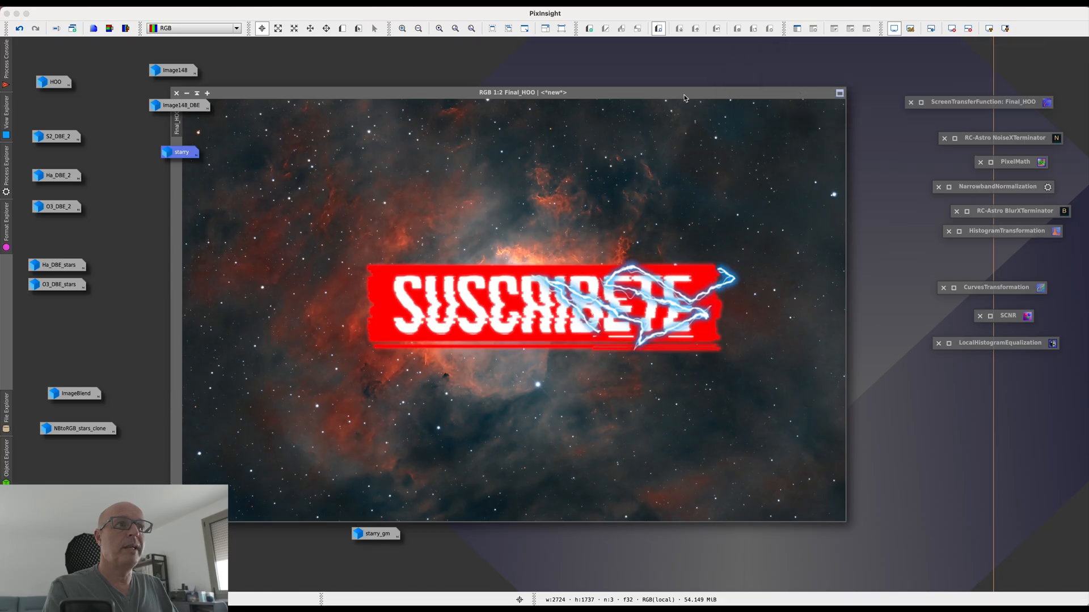
left_click_drag(687, 94, 728, 89)
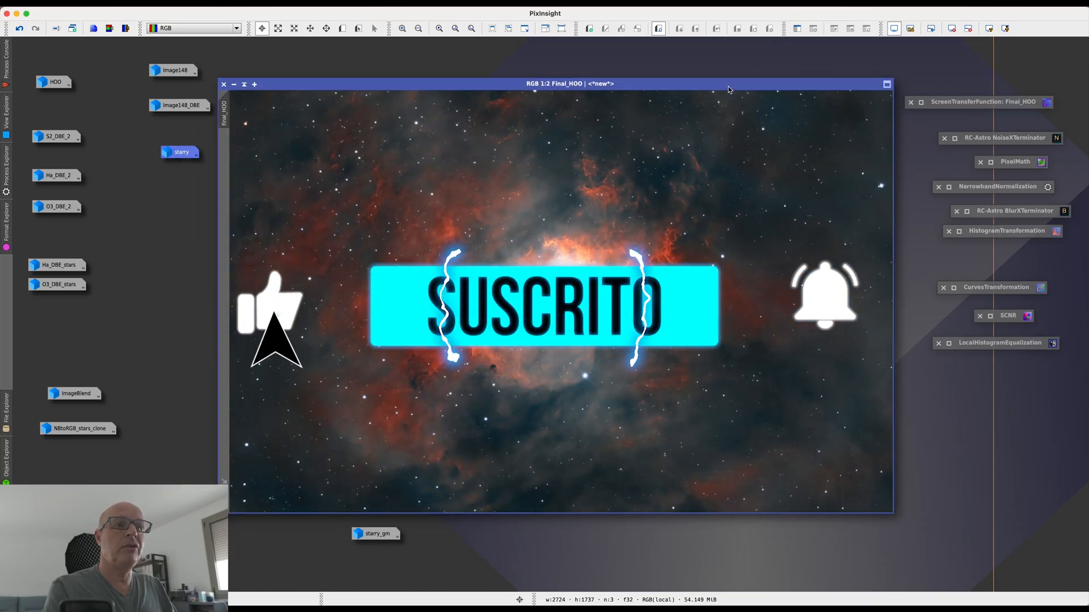